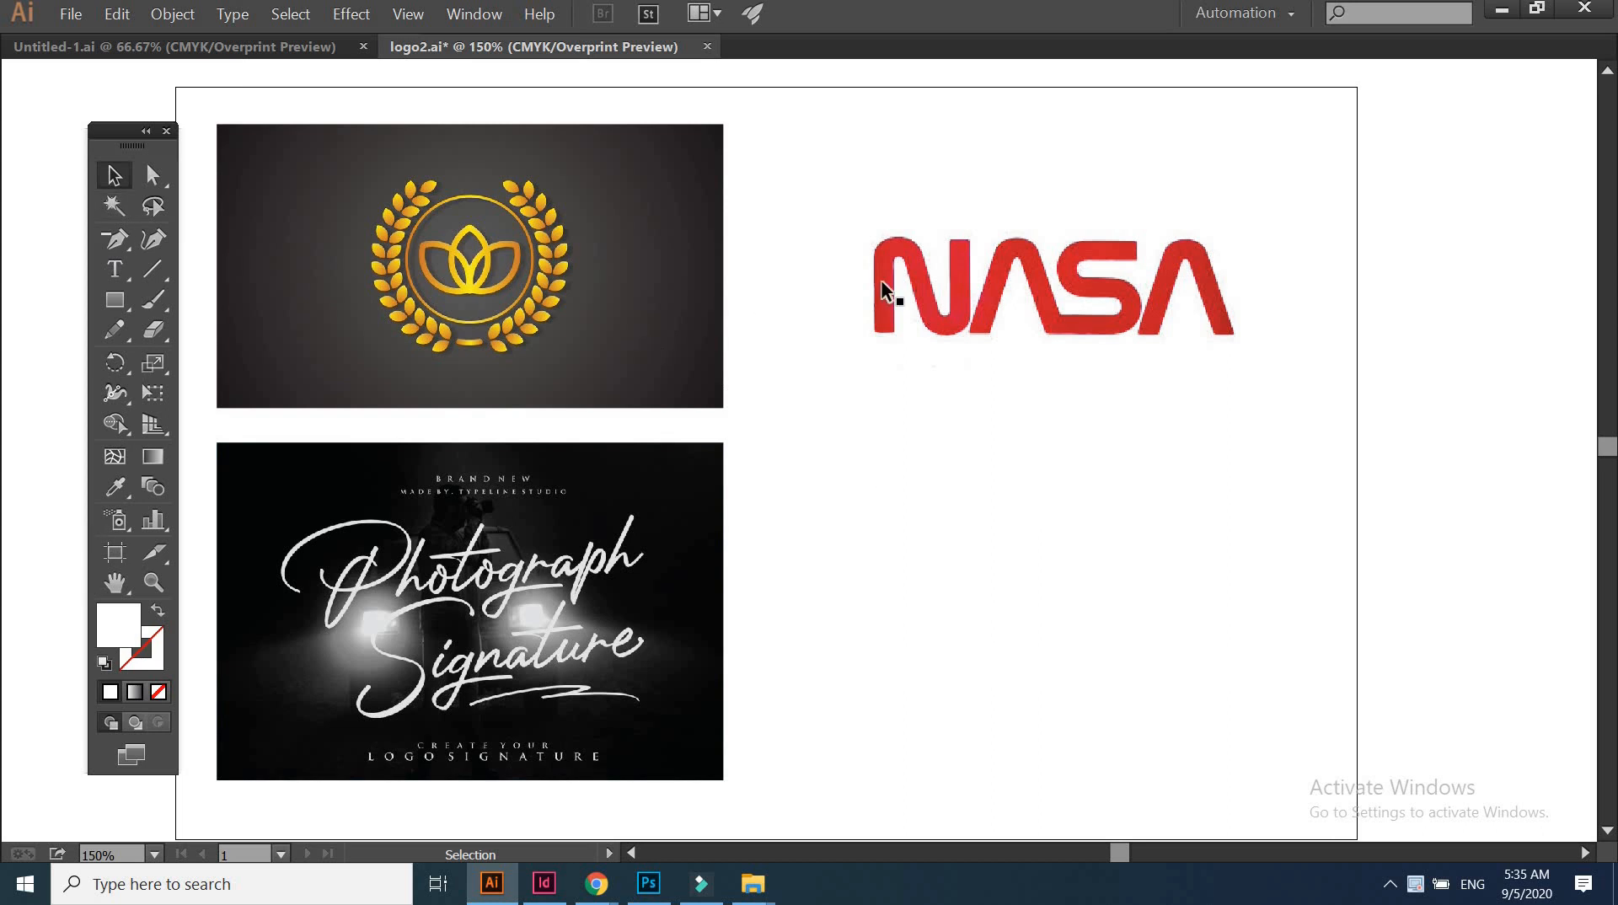
pyautogui.click(890, 295)
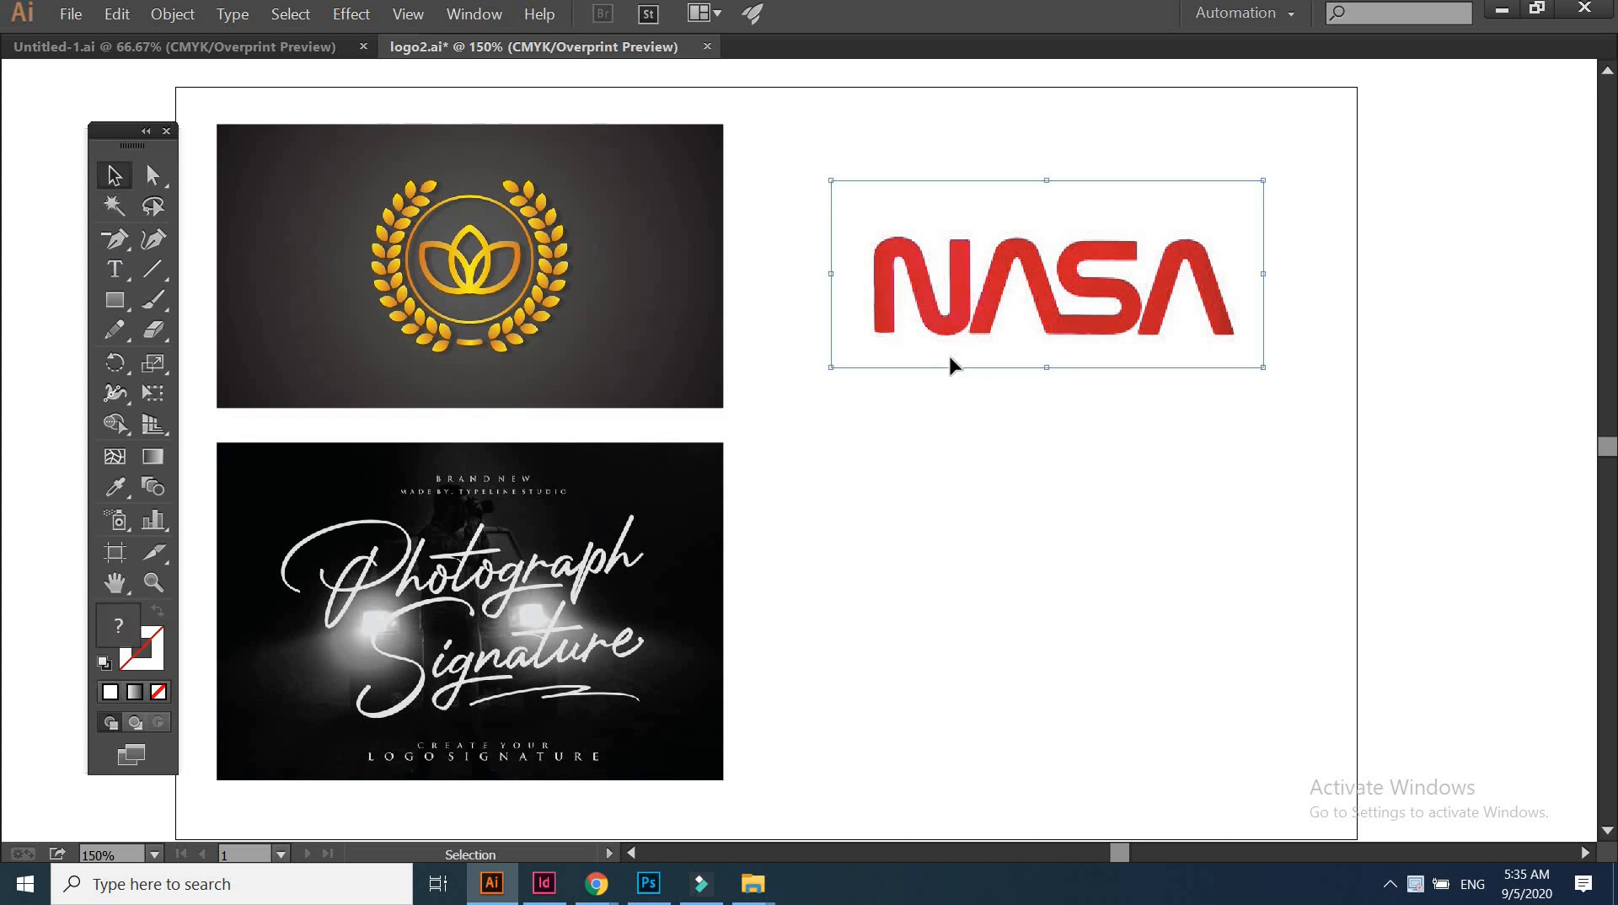
pyautogui.click(891, 469)
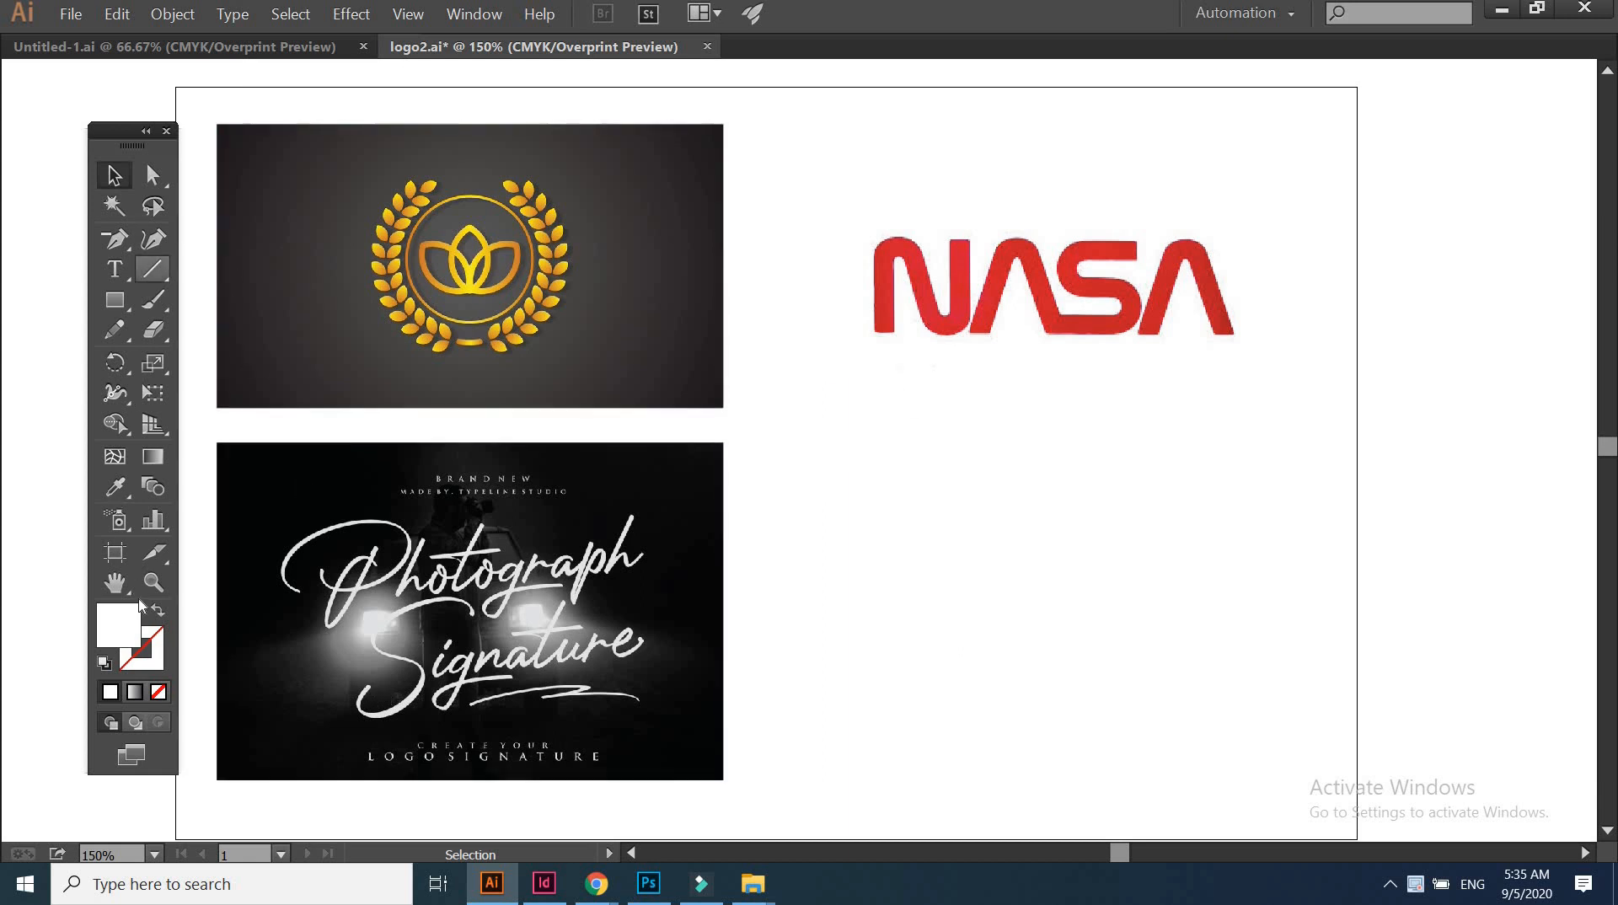
pyautogui.click(1024, 319)
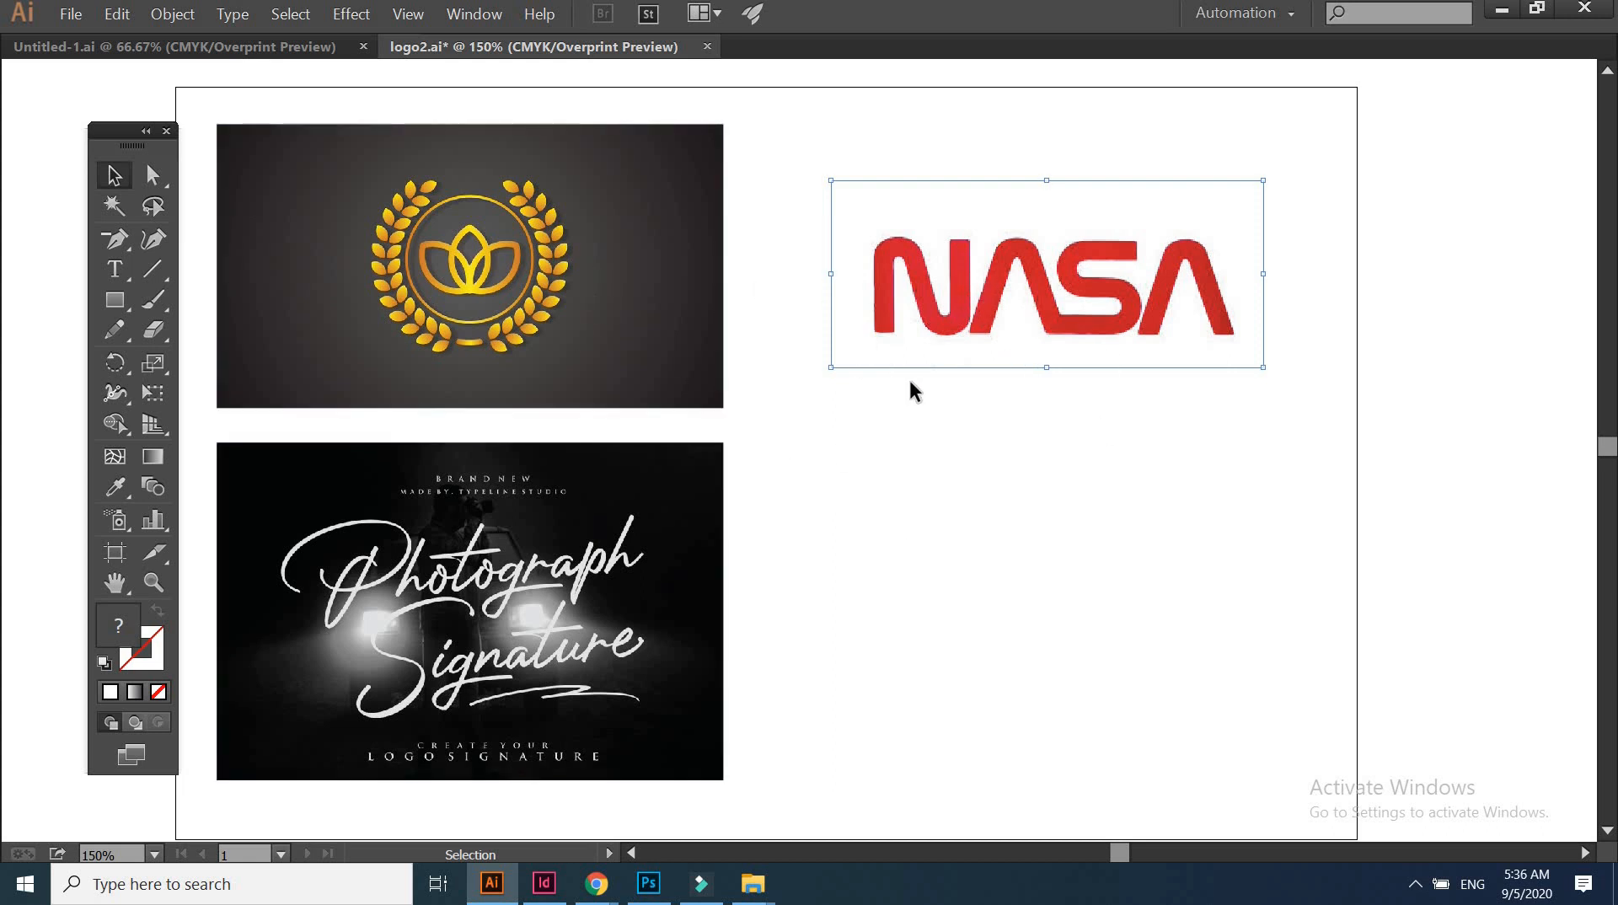
pyautogui.click(1148, 428)
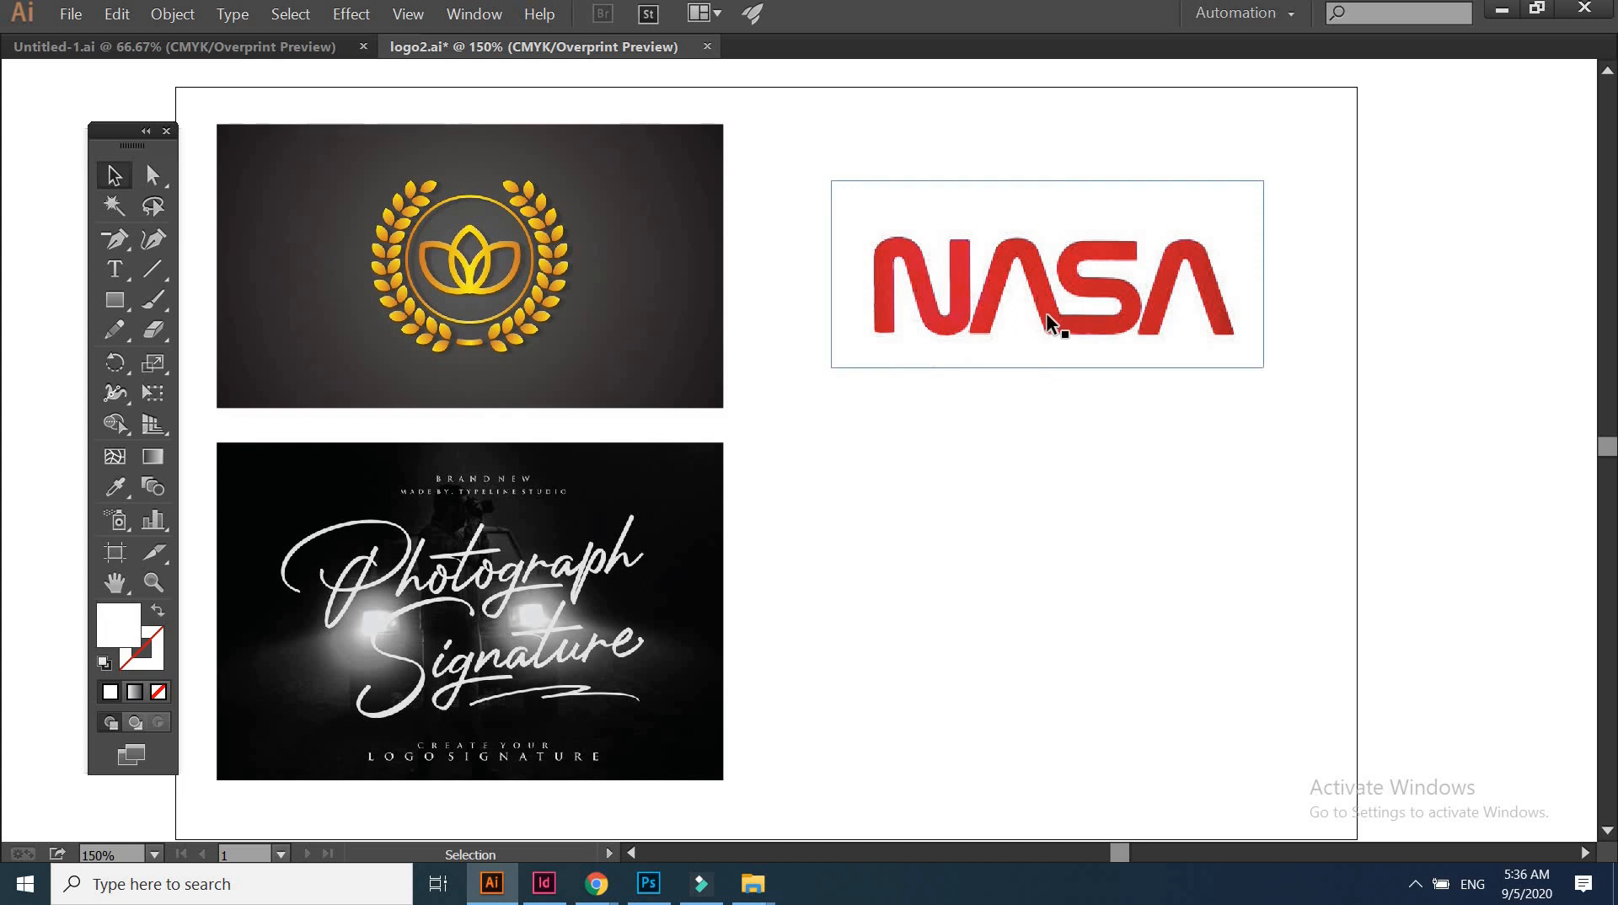
# Convert the red NASA logo image to vector shapes with Image Trace, using Make and Expand
pyautogui.click(1094, 359)
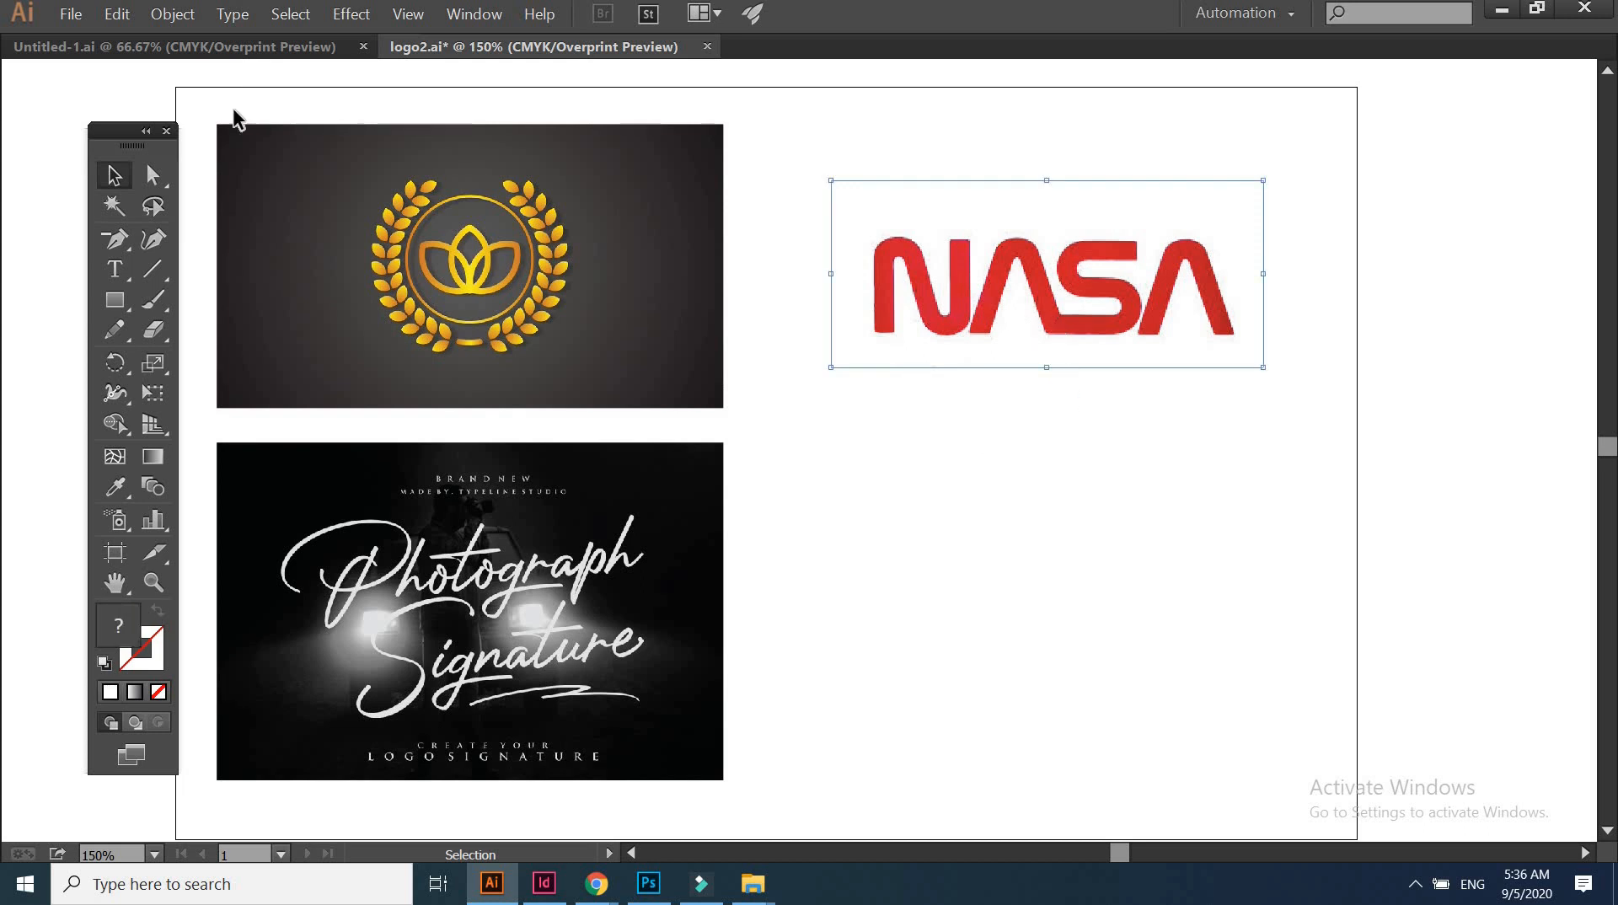
pyautogui.click(172, 14)
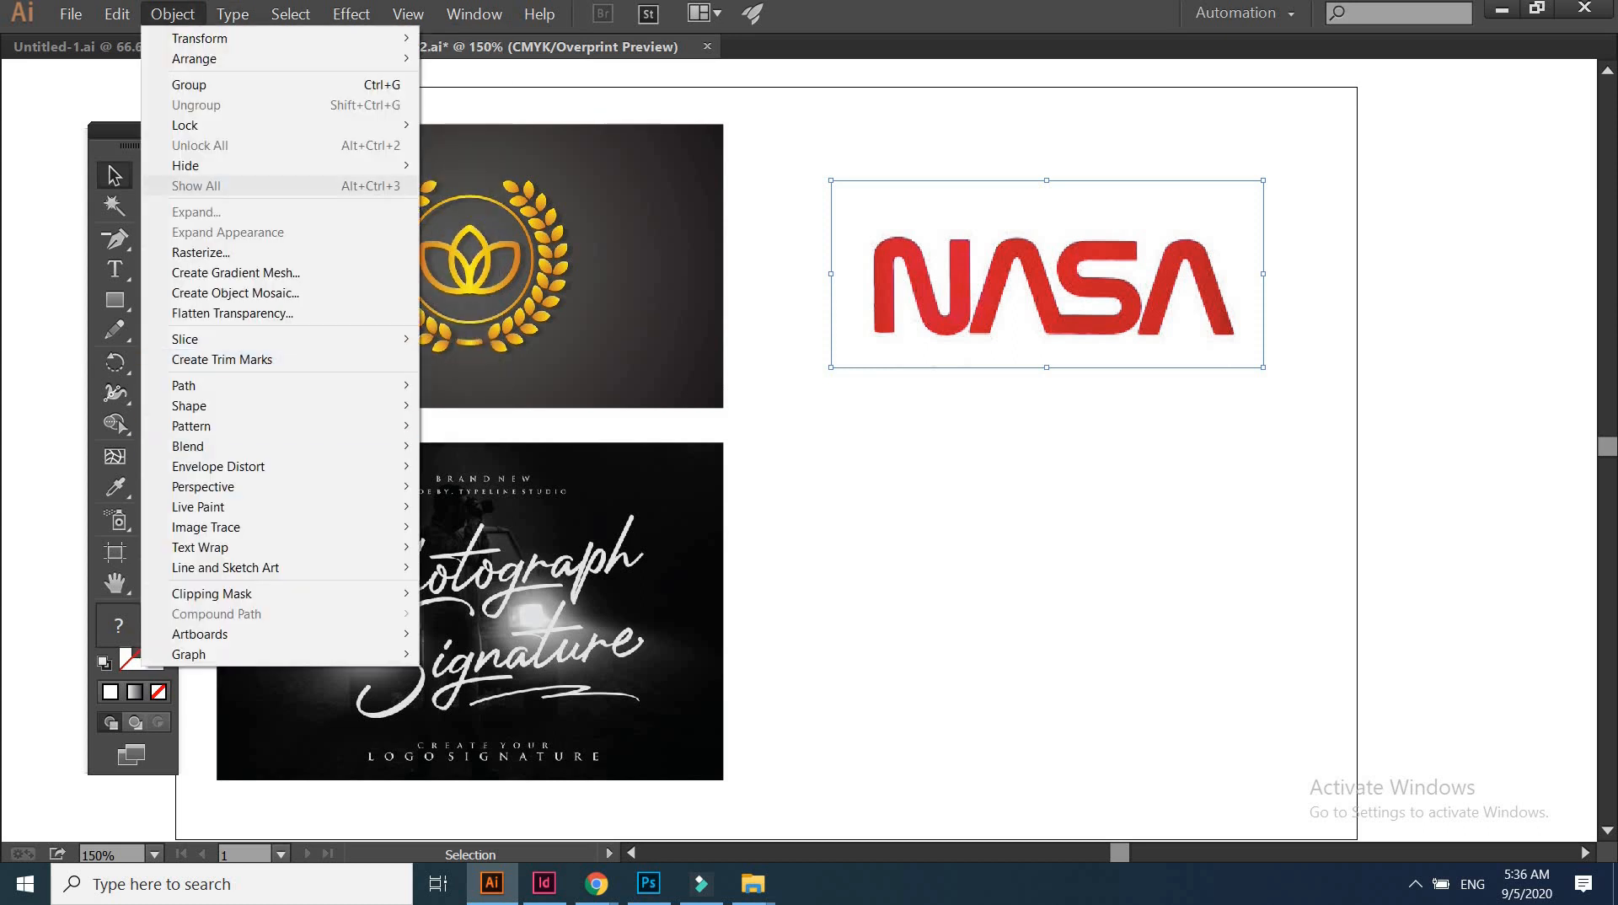
pyautogui.moveTo(238, 527)
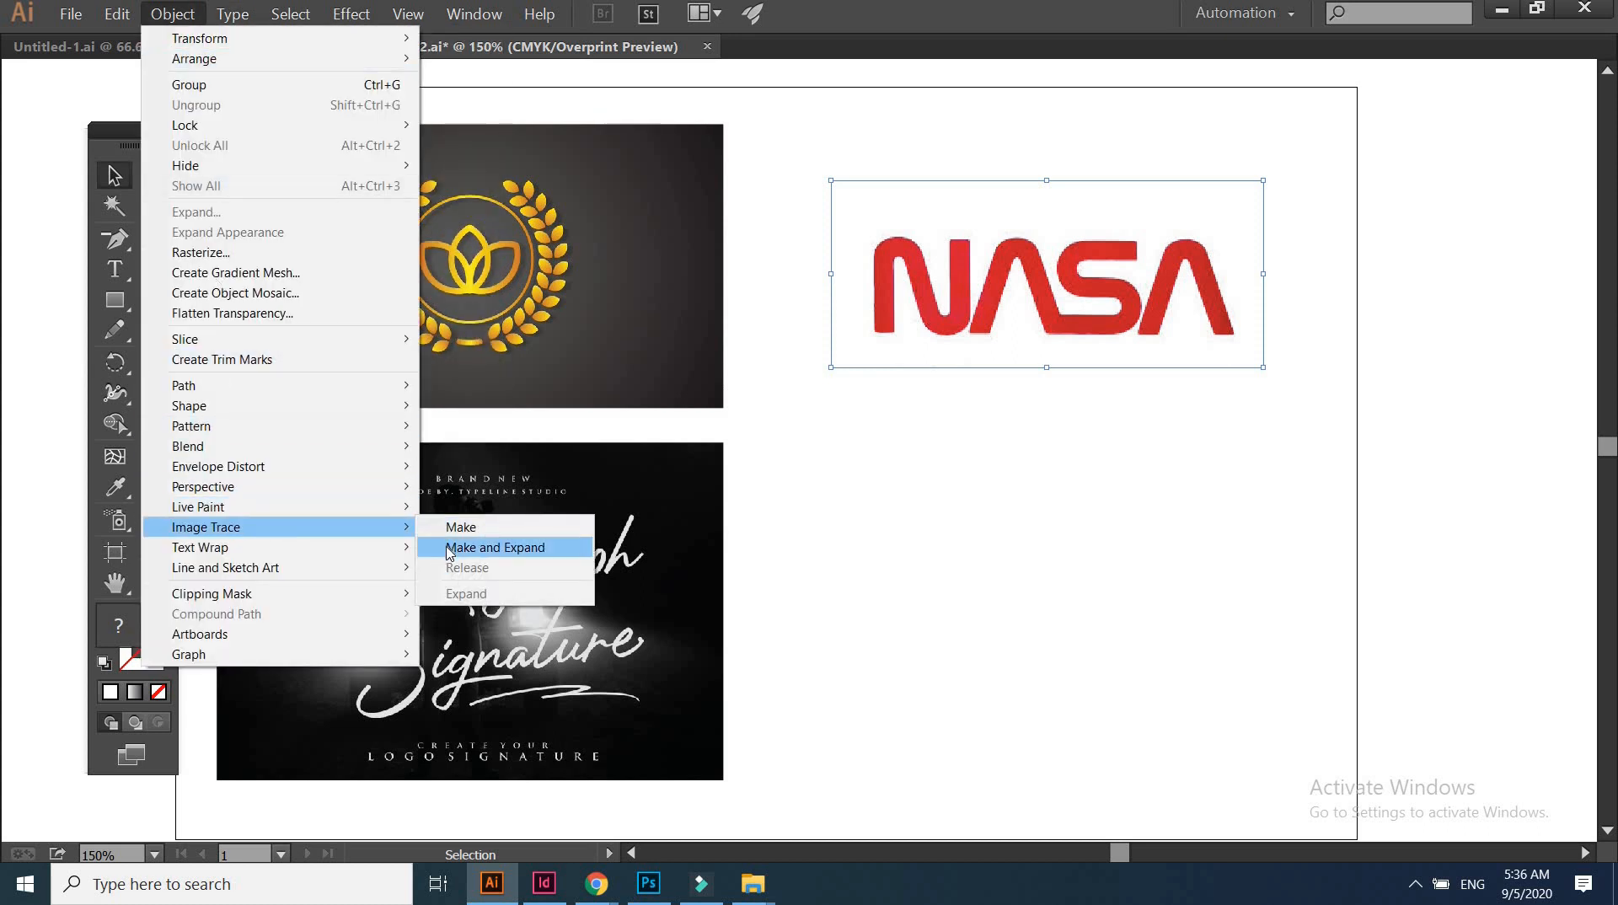
pyautogui.click(448, 551)
pyautogui.click(852, 417)
# Delete the white background shape around the traced NASA letters
pyautogui.press('a')
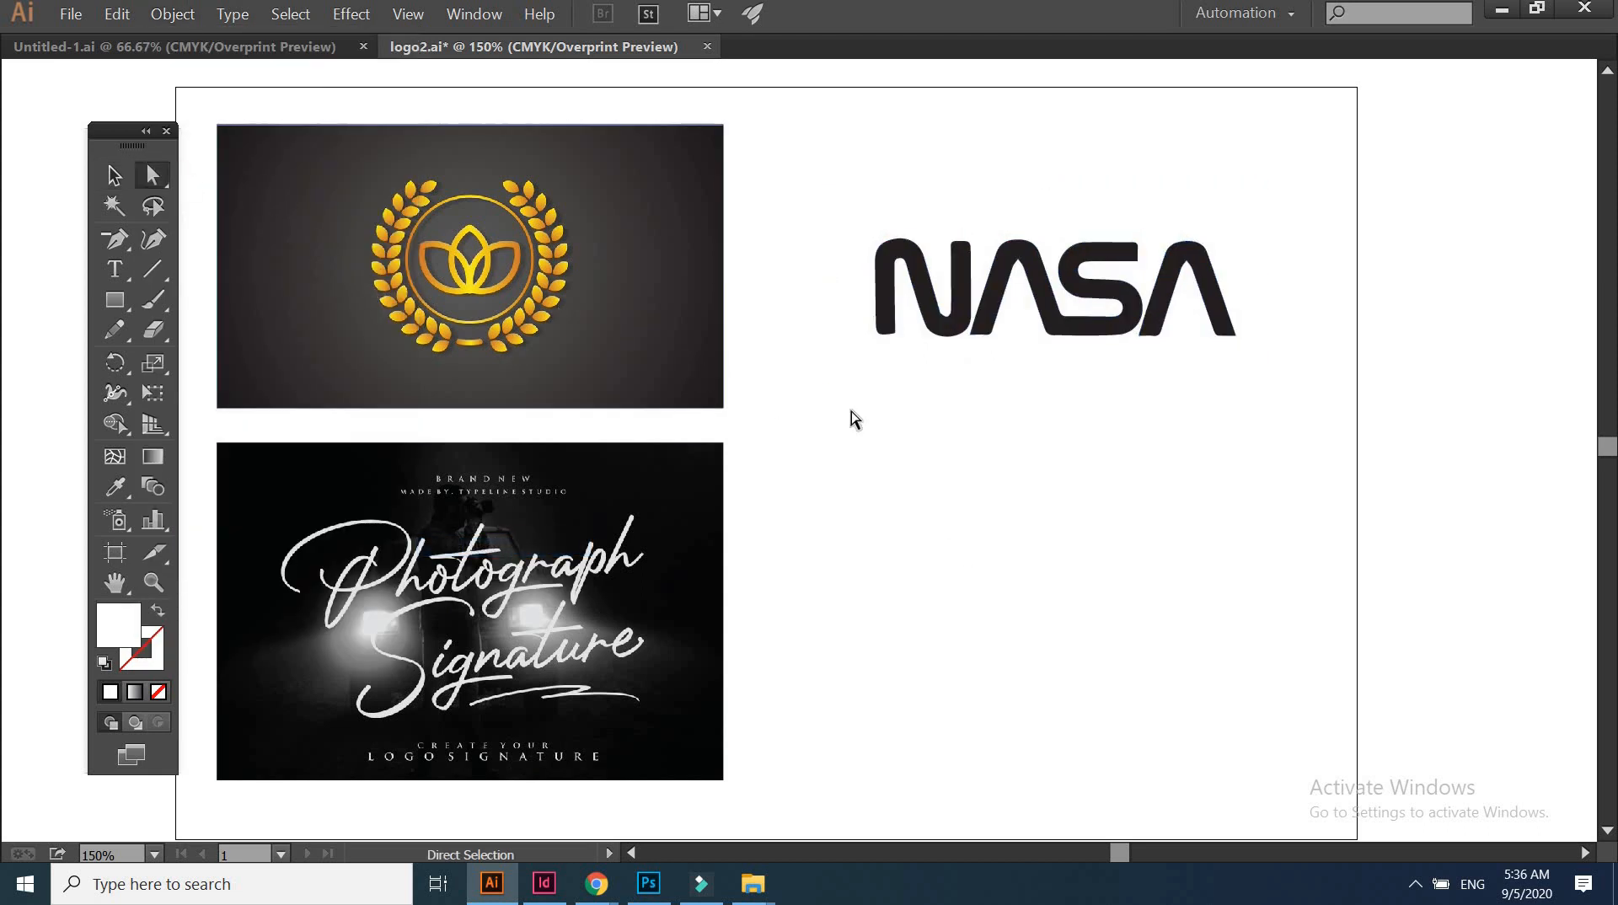
pyautogui.moveTo(853, 413); pyautogui.dragTo(784, 349)
pyautogui.press('Delete')
pyautogui.press('Delete')
# Select all the traced NASA letters and show the Color settings with CMYK sliders
pyautogui.click(114, 175)
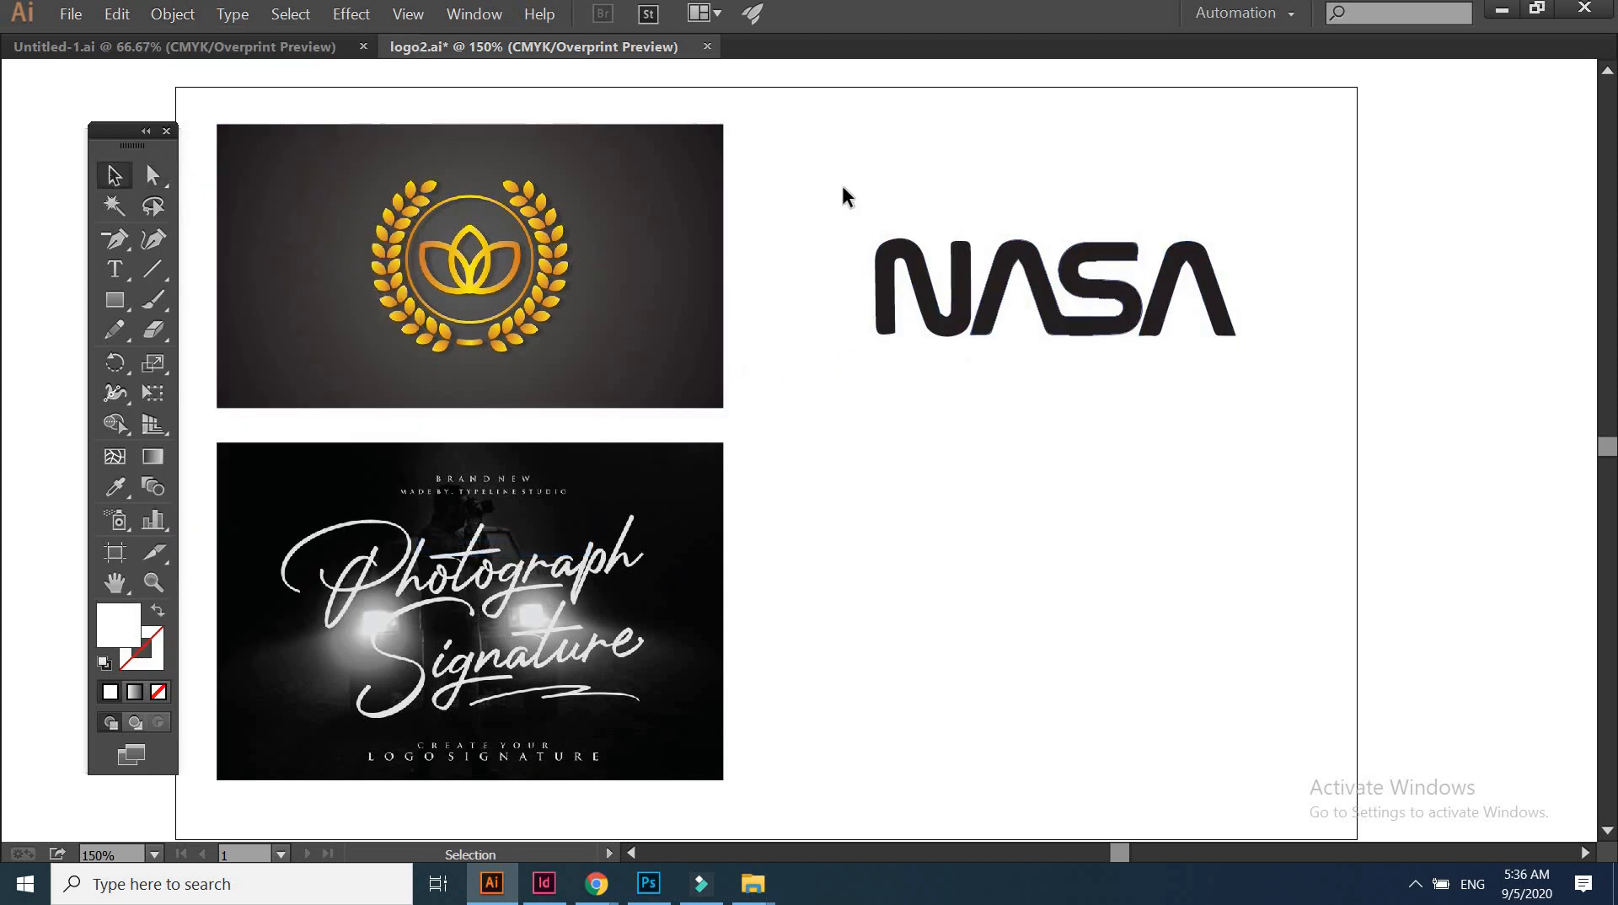
pyautogui.moveTo(814, 175); pyautogui.dragTo(1304, 427)
pyautogui.click(480, 15)
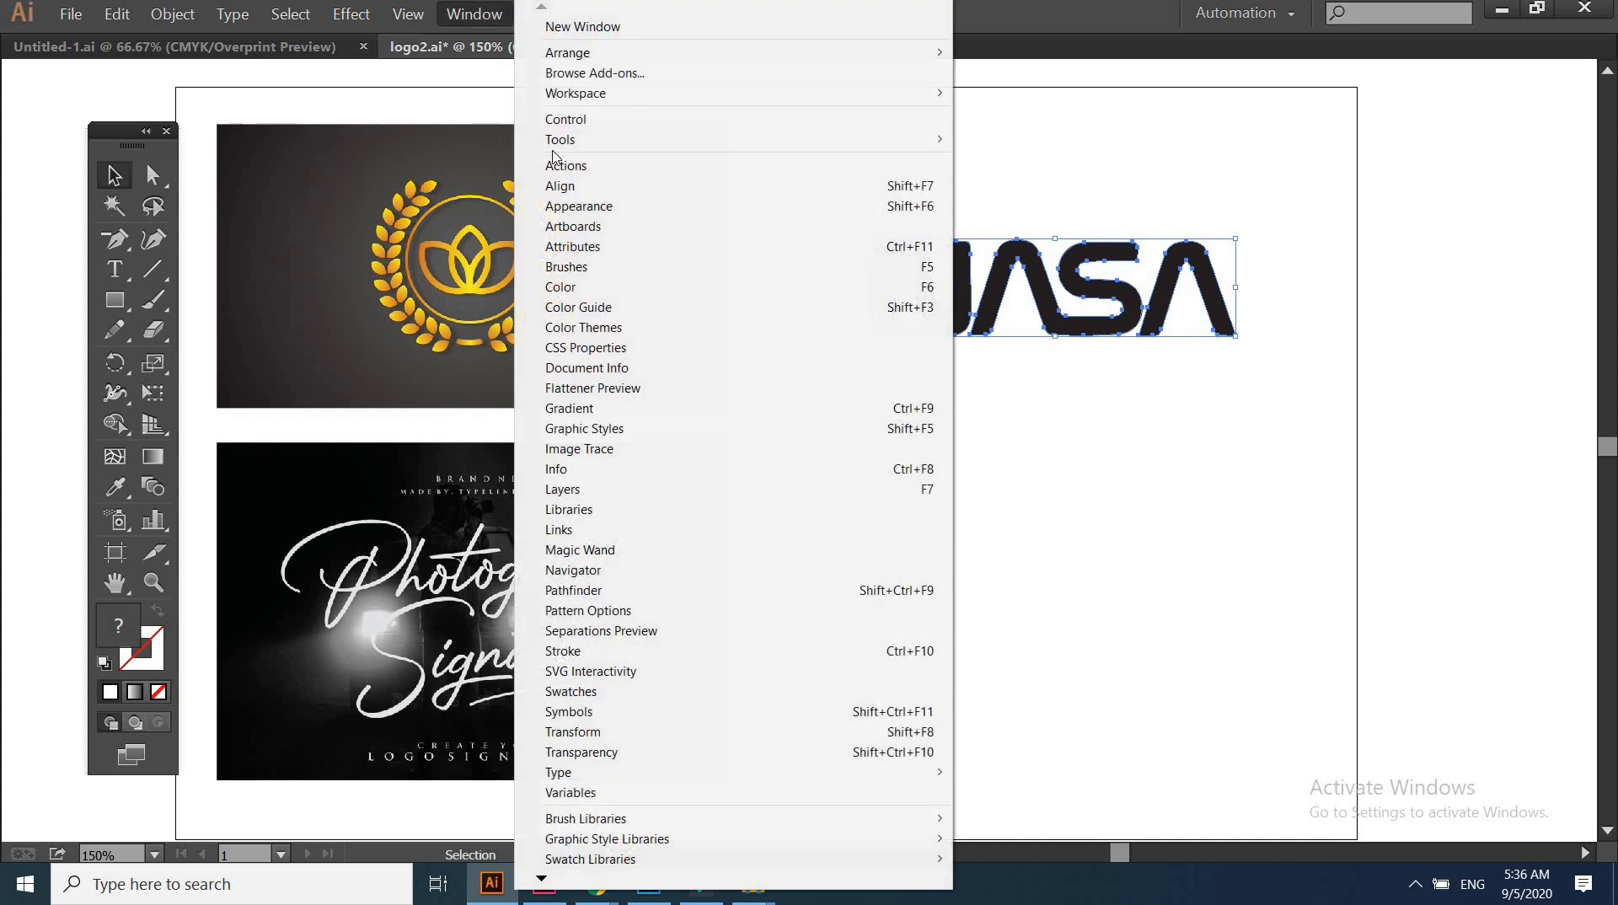
pyautogui.click(568, 289)
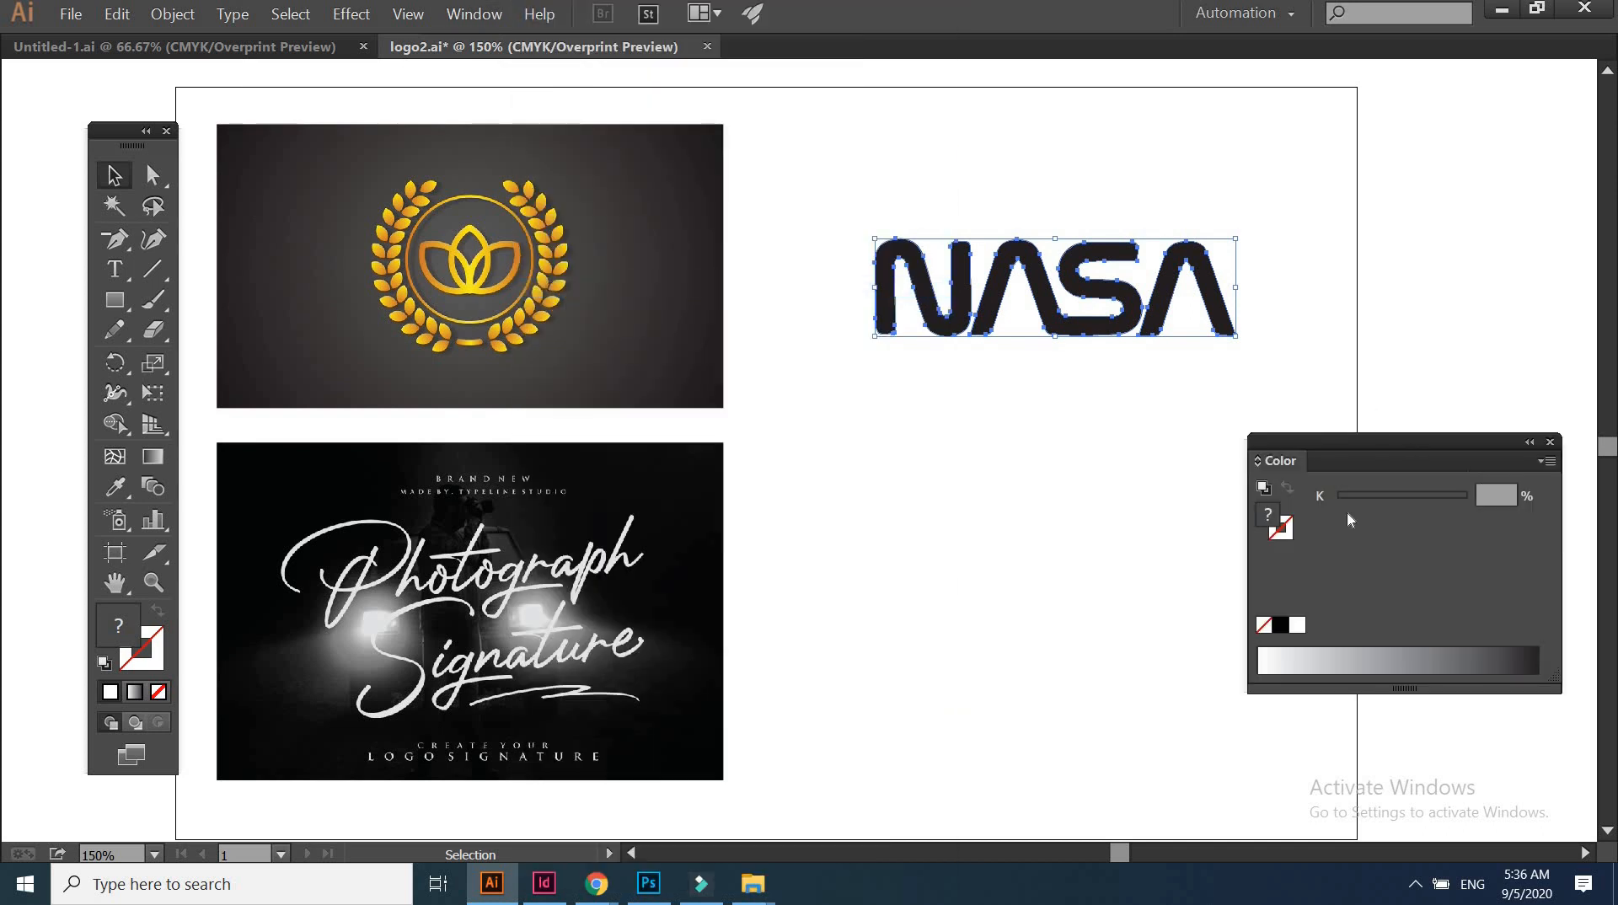
pyautogui.press('i')
pyautogui.click(975, 596)
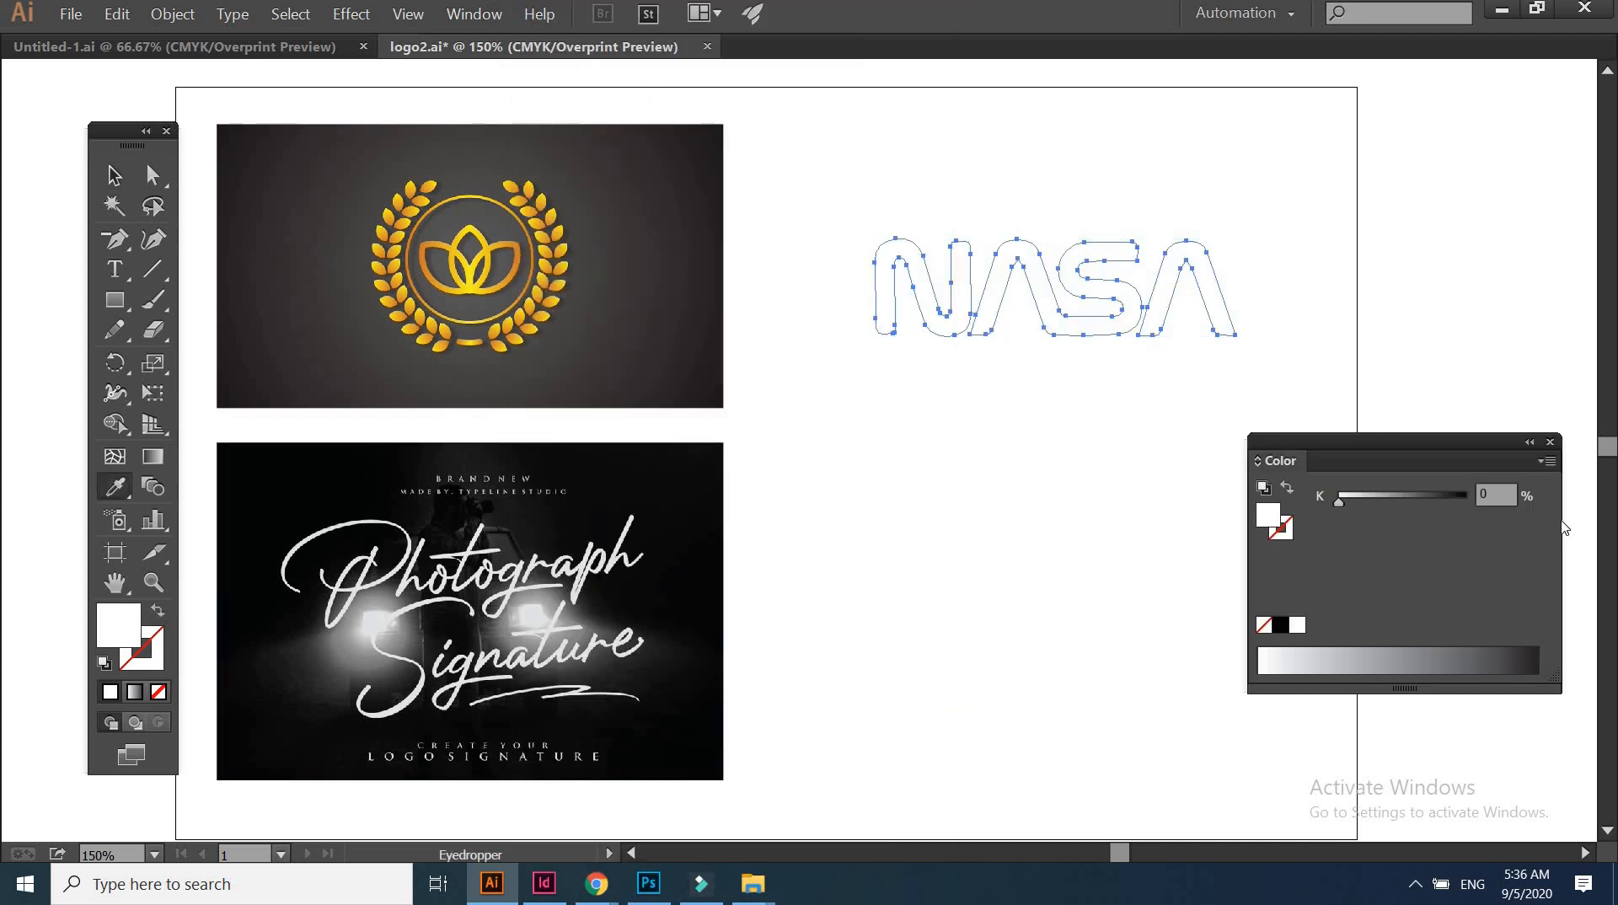
pyautogui.click(1547, 463)
pyautogui.click(1399, 552)
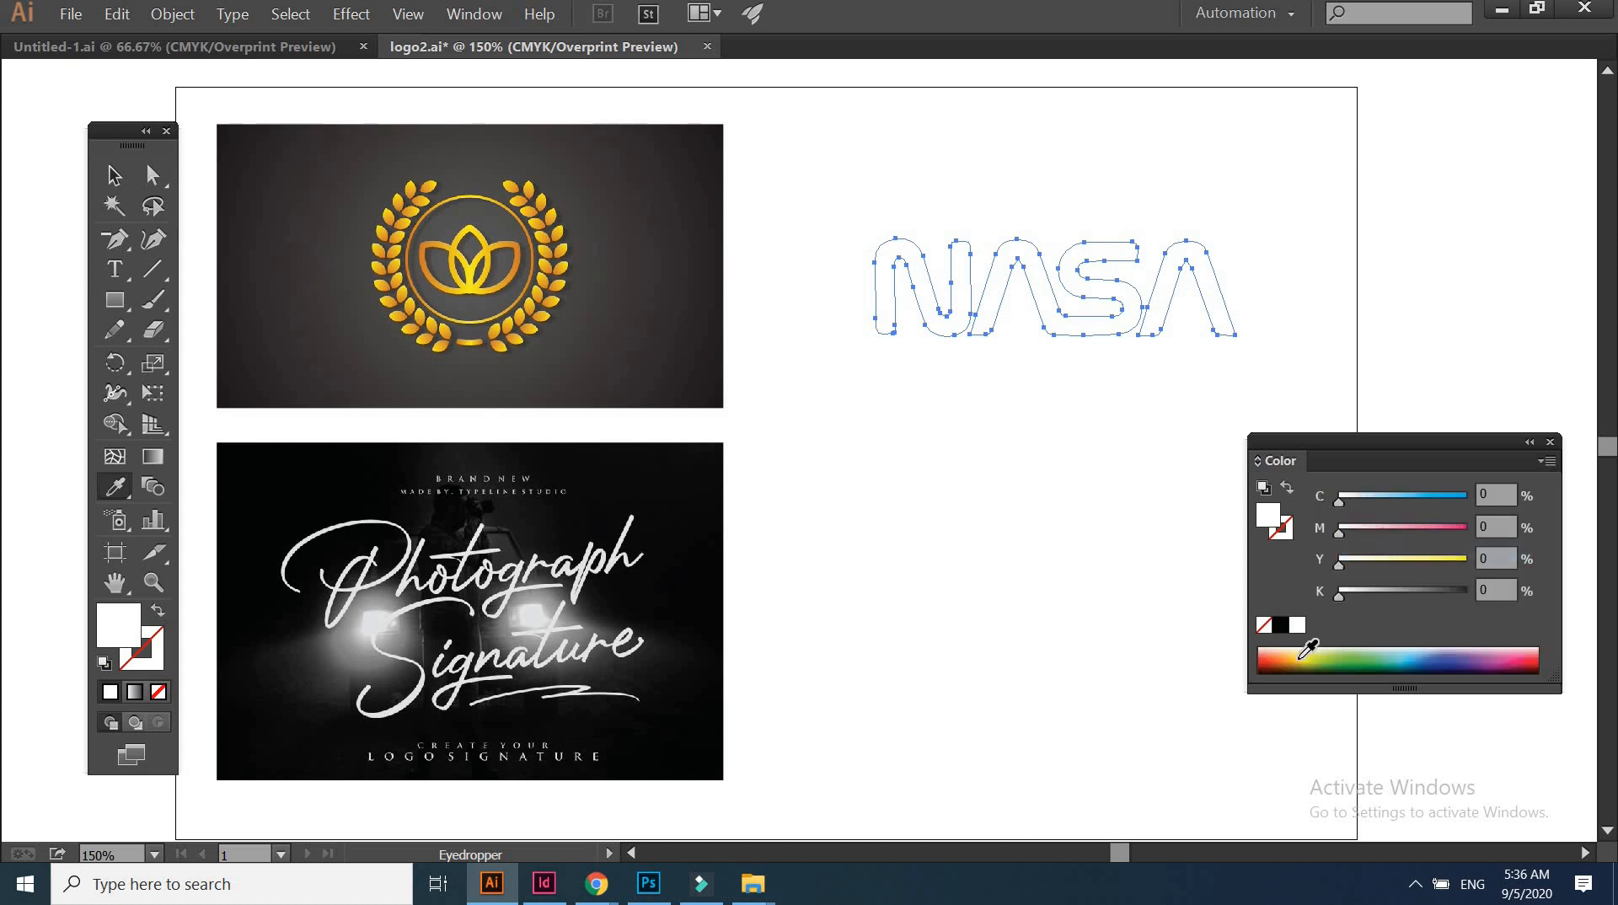
# Recolour the NASA letters yellow, about C 13.33, M 0, Y 100, K 0, and deselect them
pyautogui.click(1273, 663)
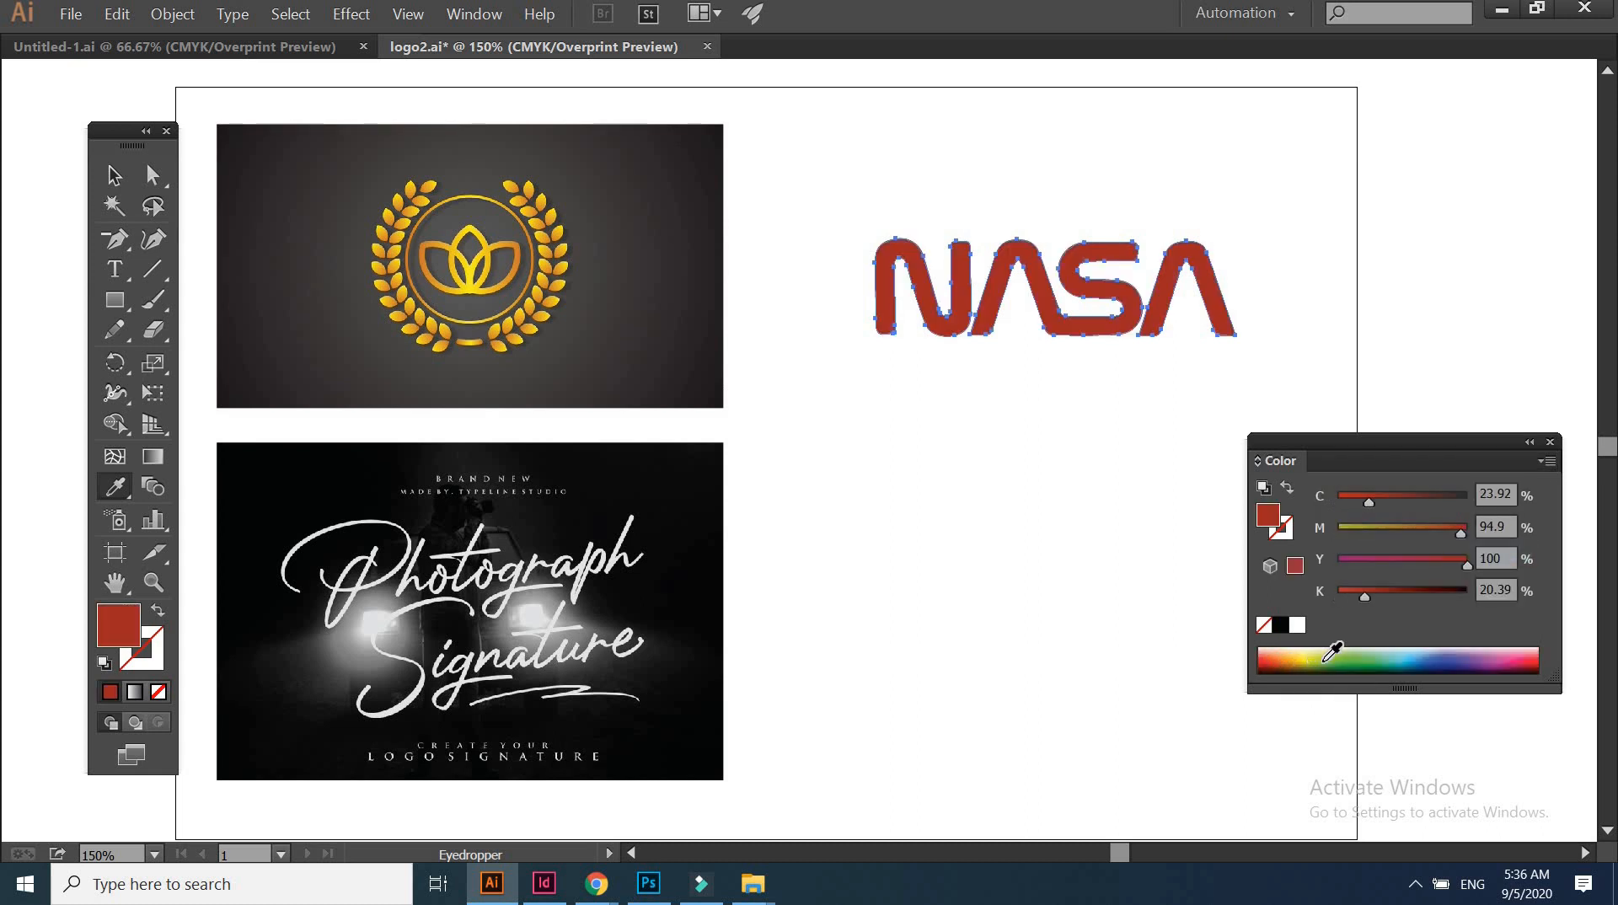
pyautogui.click(1322, 656)
pyautogui.click(1308, 656)
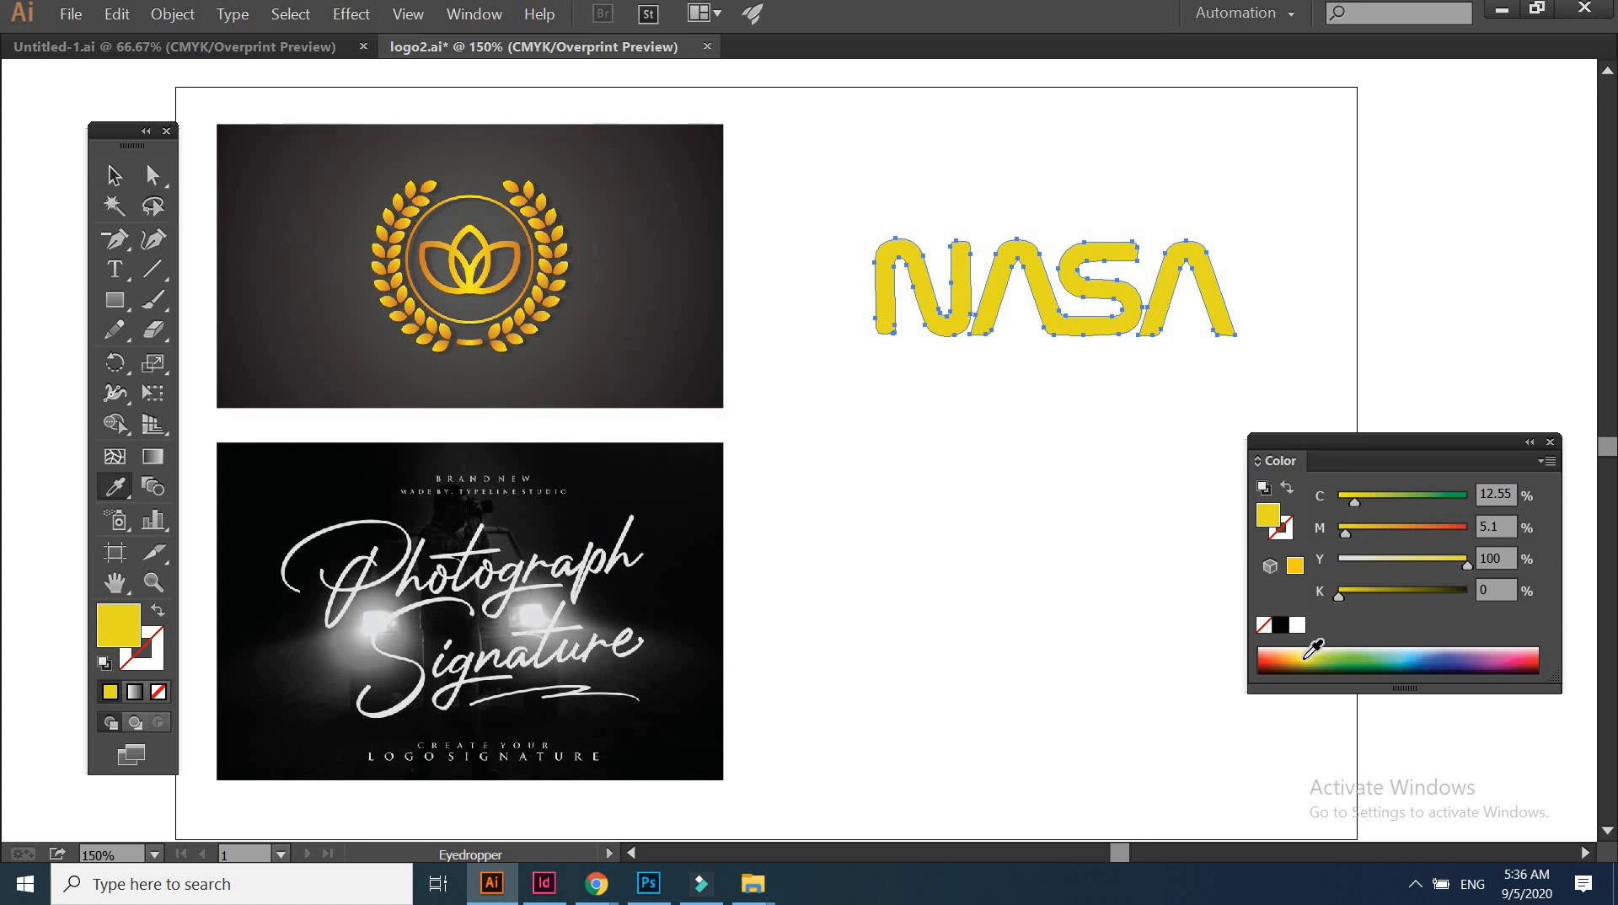
pyautogui.click(1307, 657)
pyautogui.press('v')
pyautogui.click(815, 244)
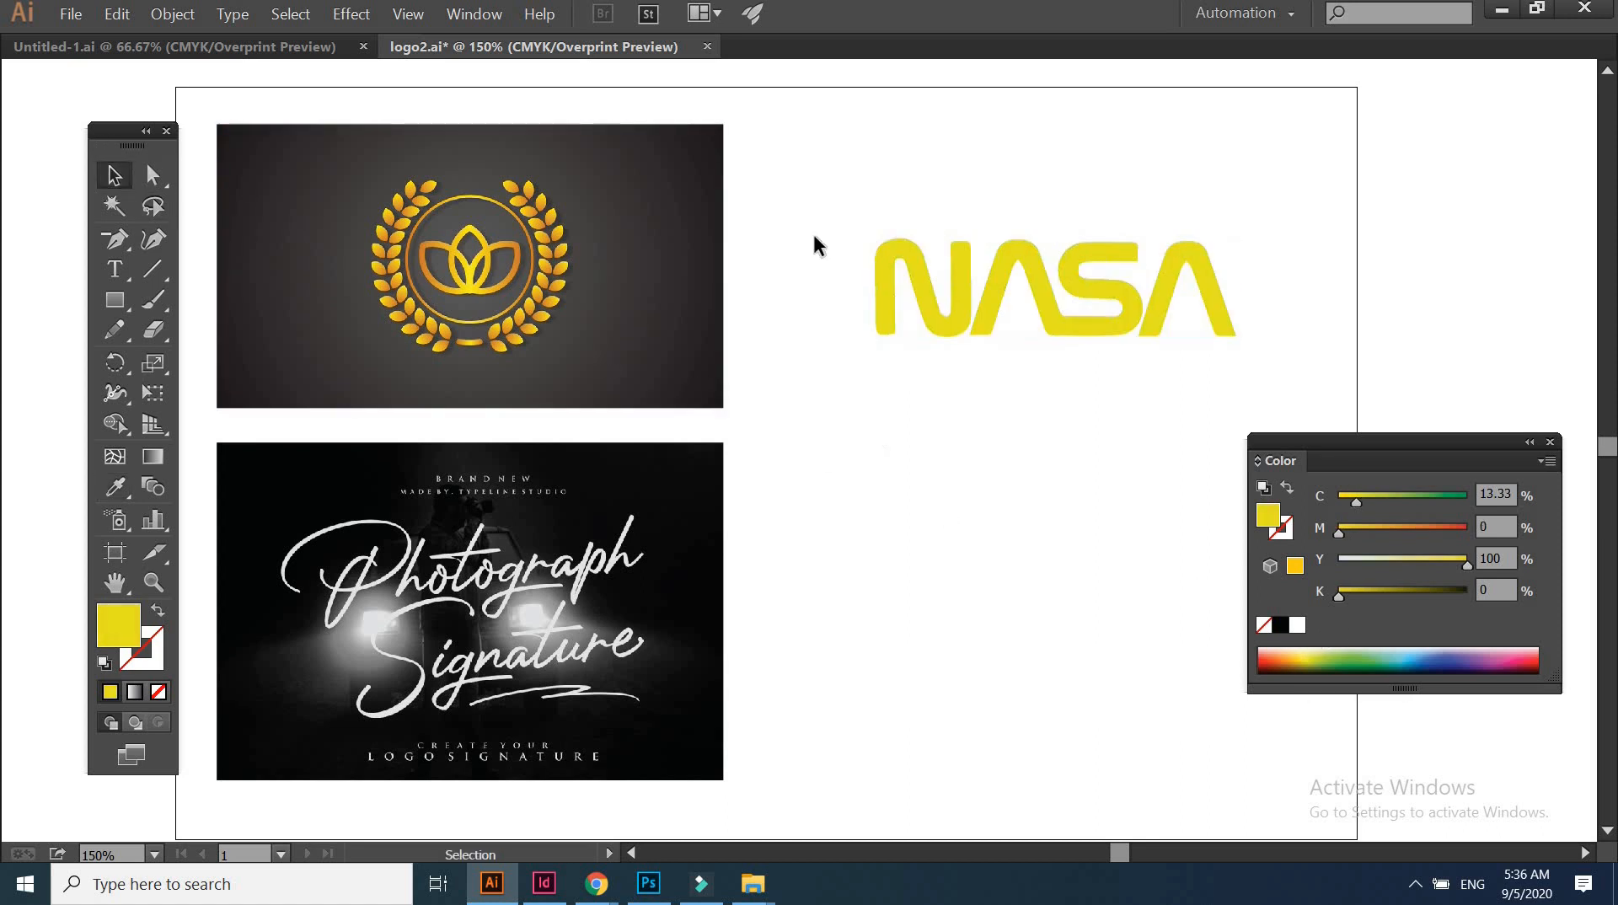
# Move the NASA logo down beside the Photograph Signature image and place a duplicate of the gold wreath image in the freed space
pyautogui.moveTo(774, 169); pyautogui.dragTo(1239, 339)
pyautogui.moveTo(1066, 333); pyautogui.dragTo(1028, 660)
pyautogui.click(761, 387)
pyautogui.moveTo(381, 257); pyautogui.dragTo(914, 354)
pyautogui.click(1054, 455)
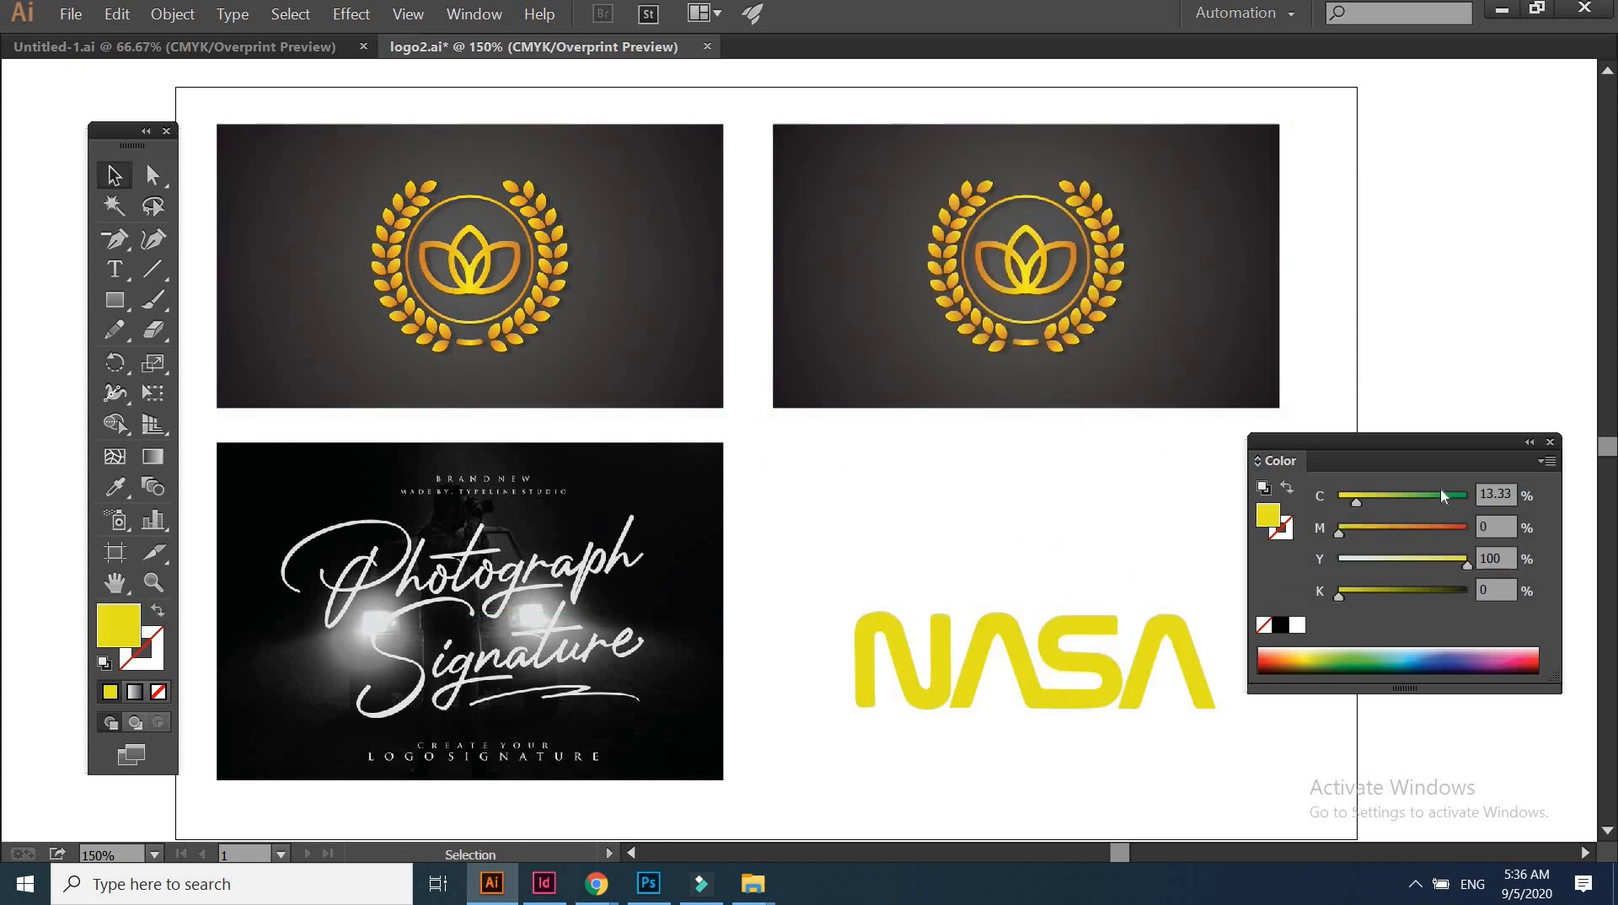
# Convert the duplicated wreath image to vector shapes with Image Trace, using Make and Expand
pyautogui.click(1020, 299)
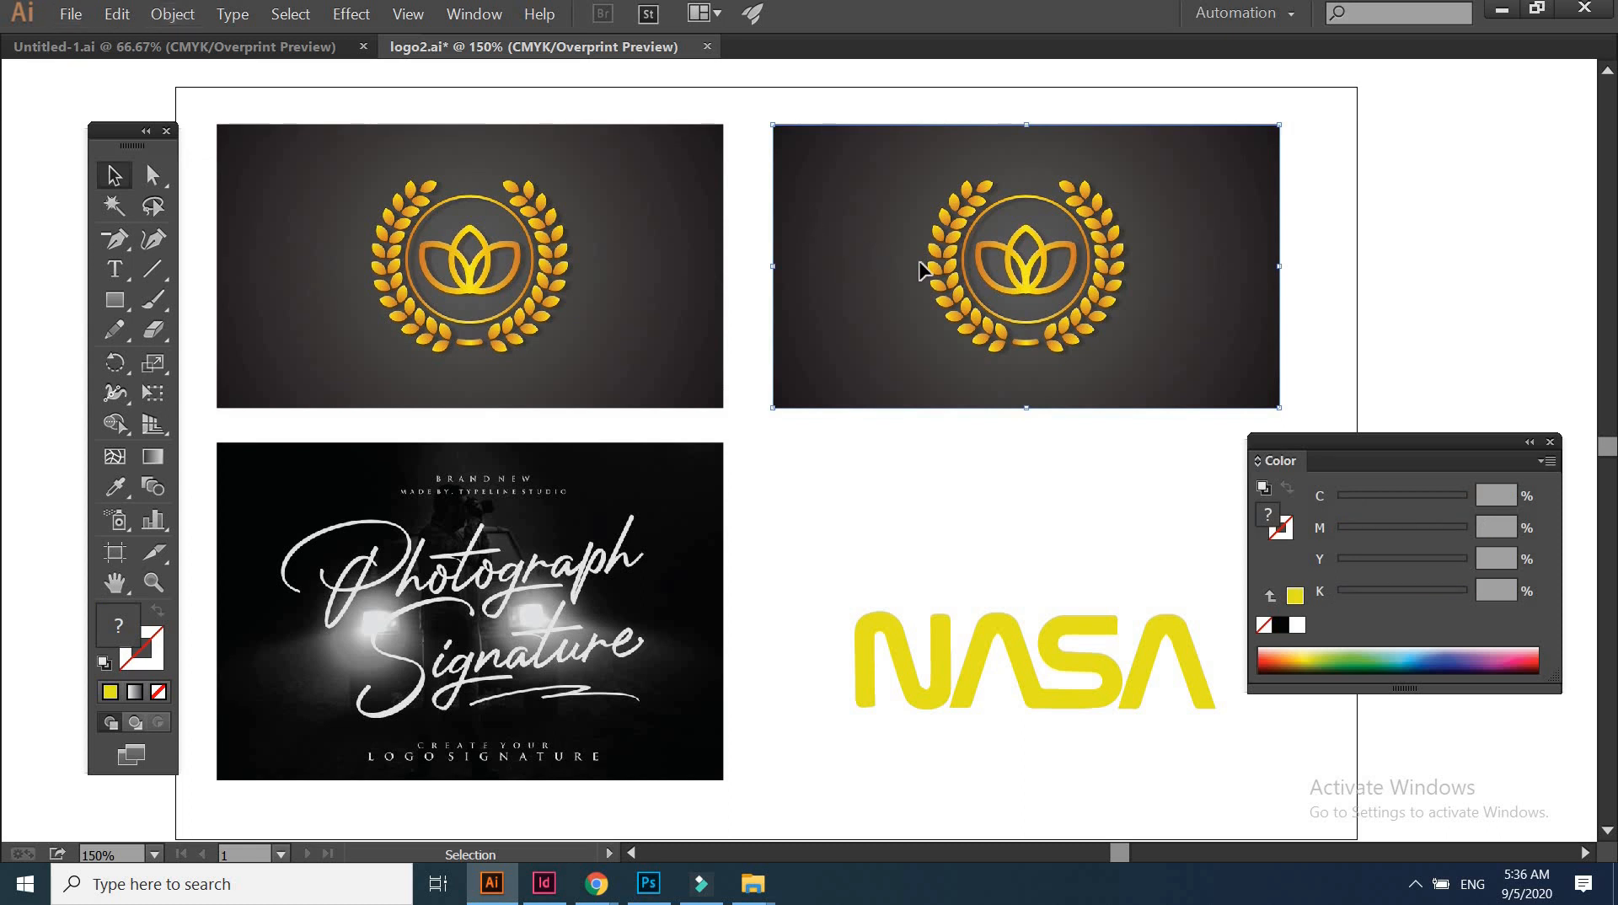
pyautogui.click(173, 14)
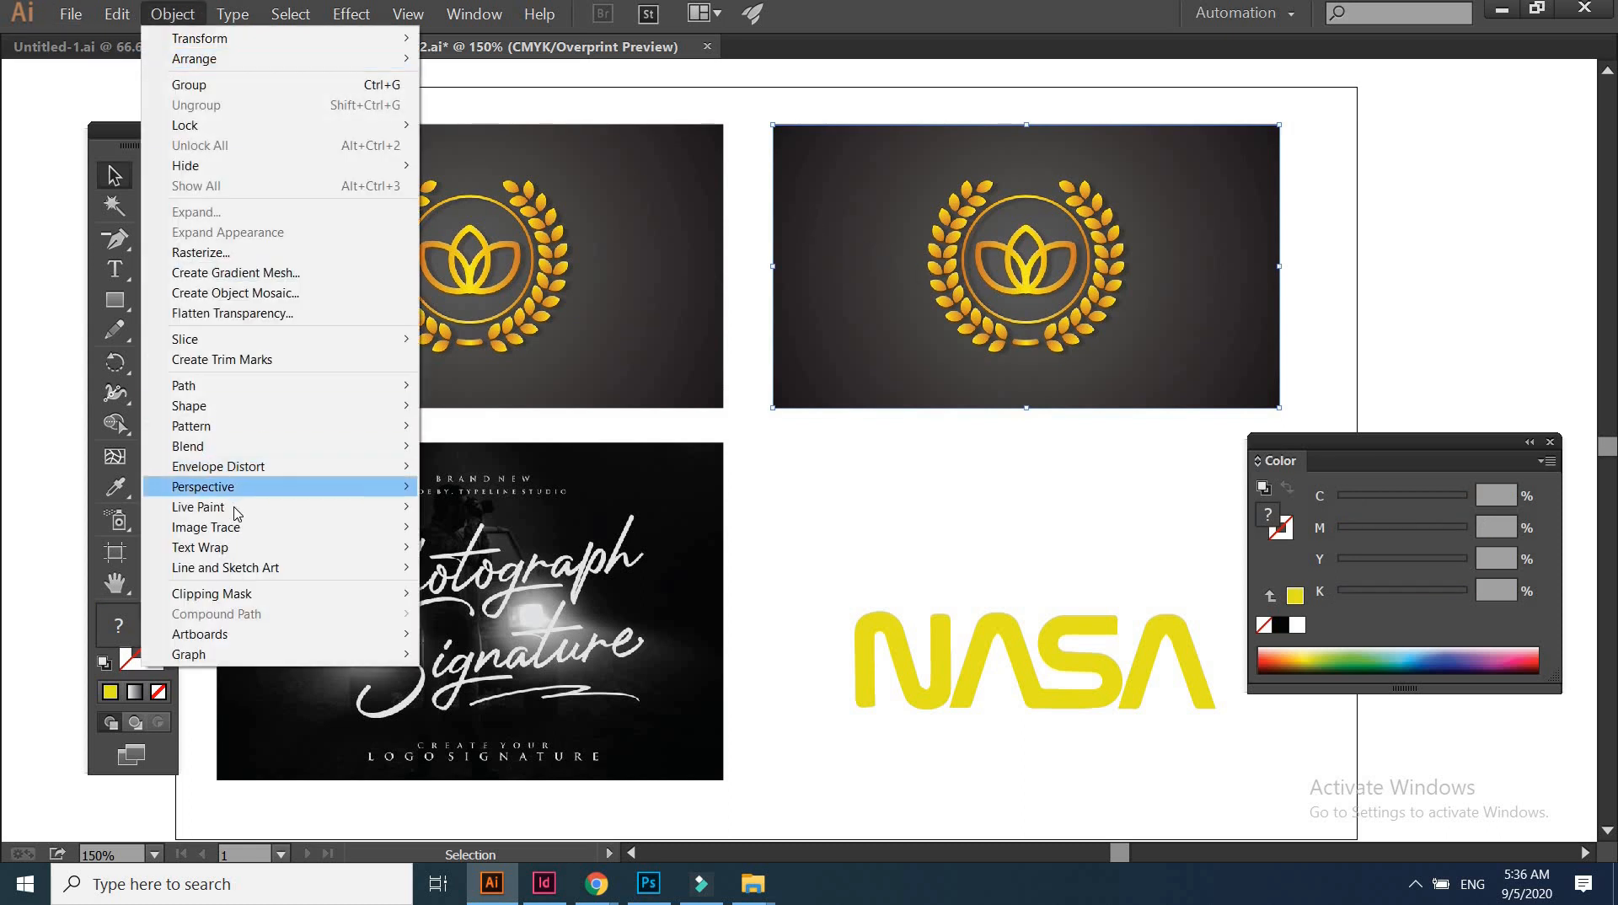
pyautogui.moveTo(239, 526)
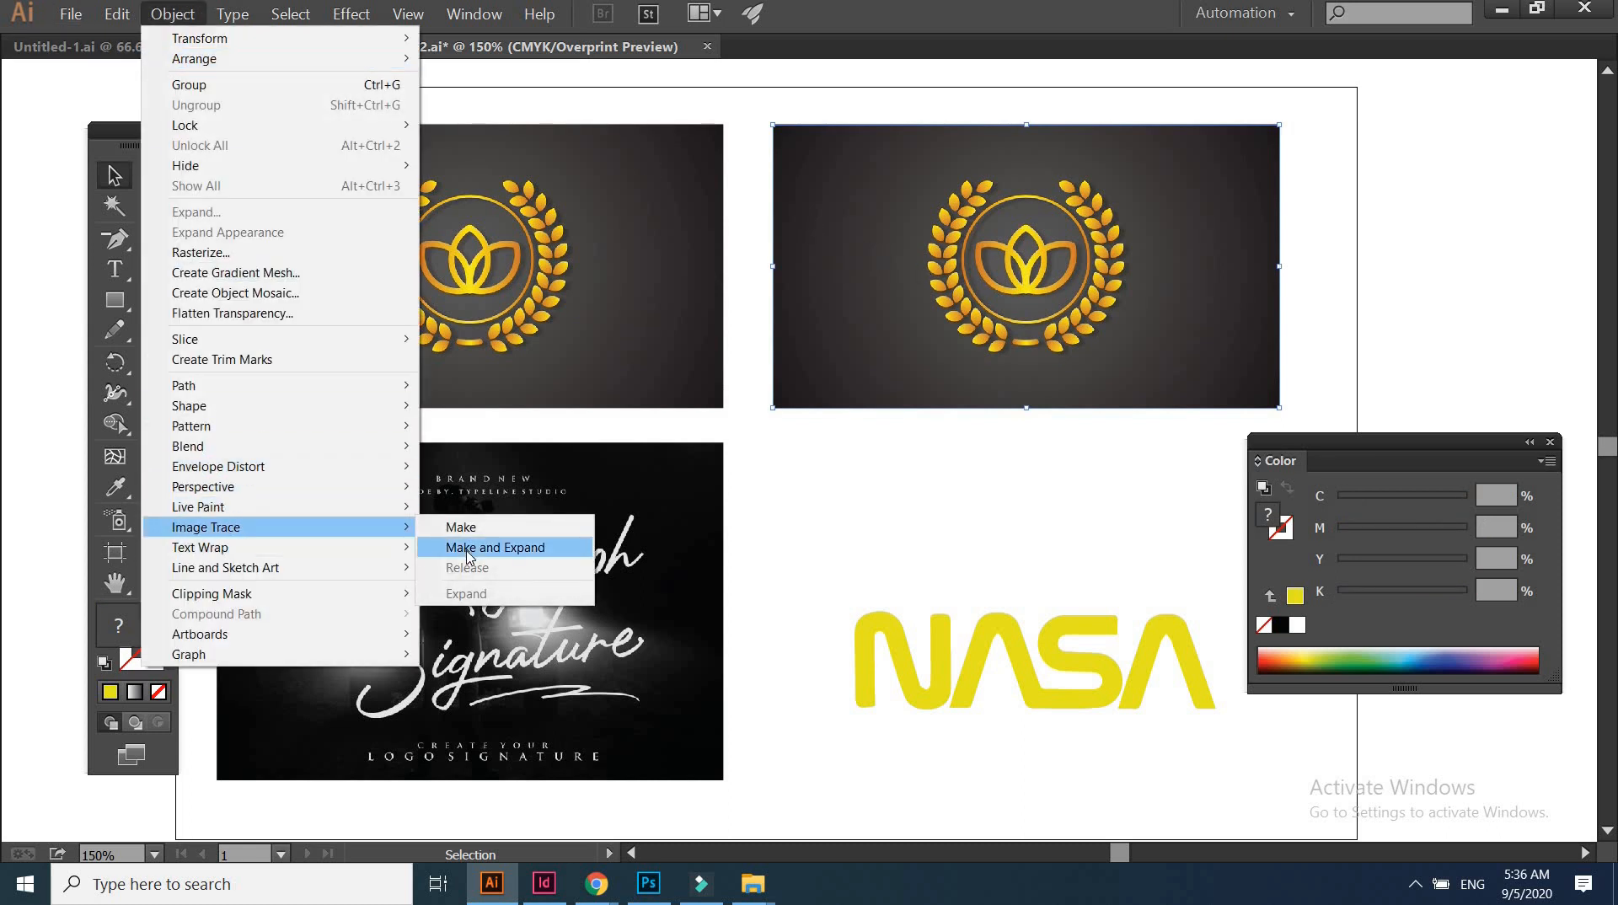
pyautogui.click(468, 556)
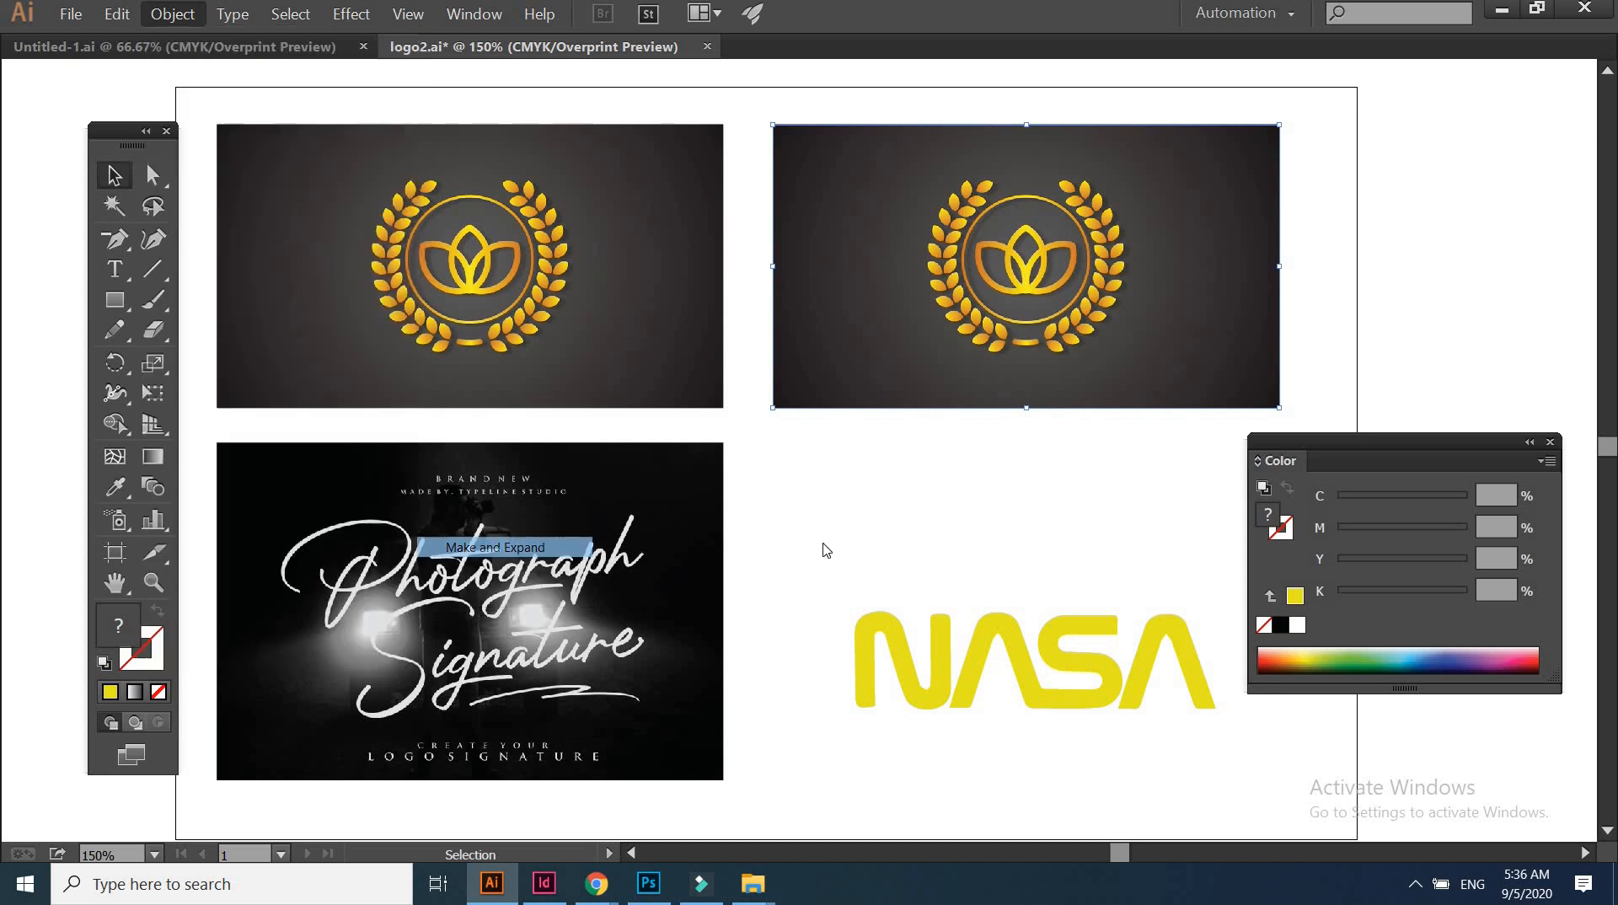
# Examine the traced wreath copy up close against the original, closing the Color settings to clear the view
pyautogui.hotkey('ctrl', '+')
pyautogui.hotkey('ctrl', '+')
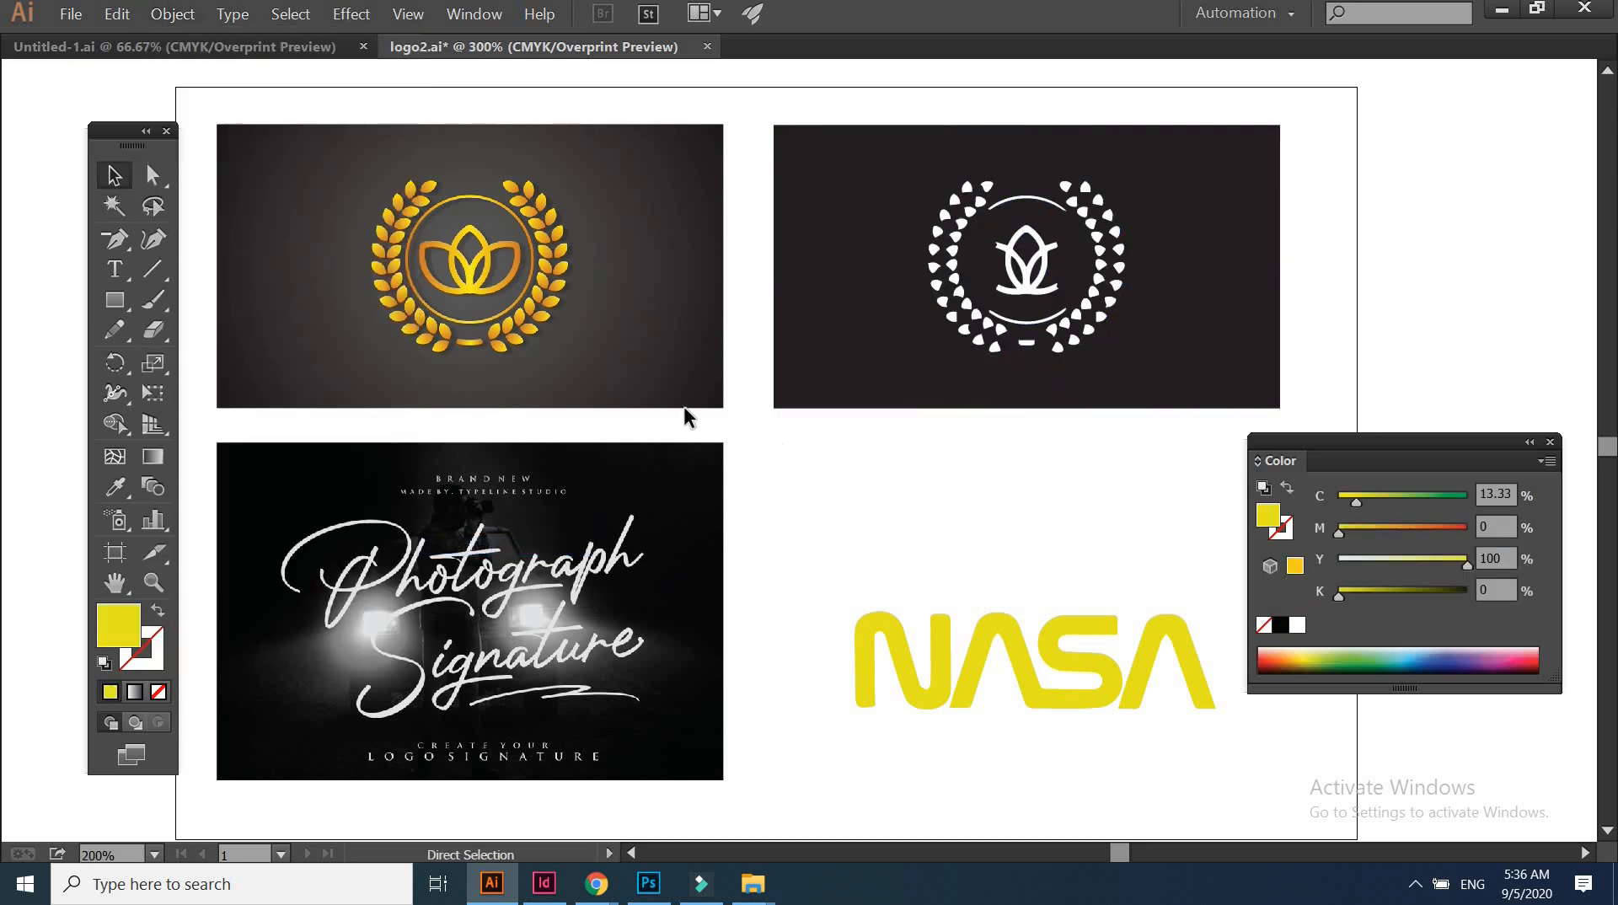
pyautogui.press('space')
pyautogui.moveTo(685, 416); pyautogui.dragTo(911, 735)
pyautogui.moveTo(950, 607); pyautogui.dragTo(17, 477)
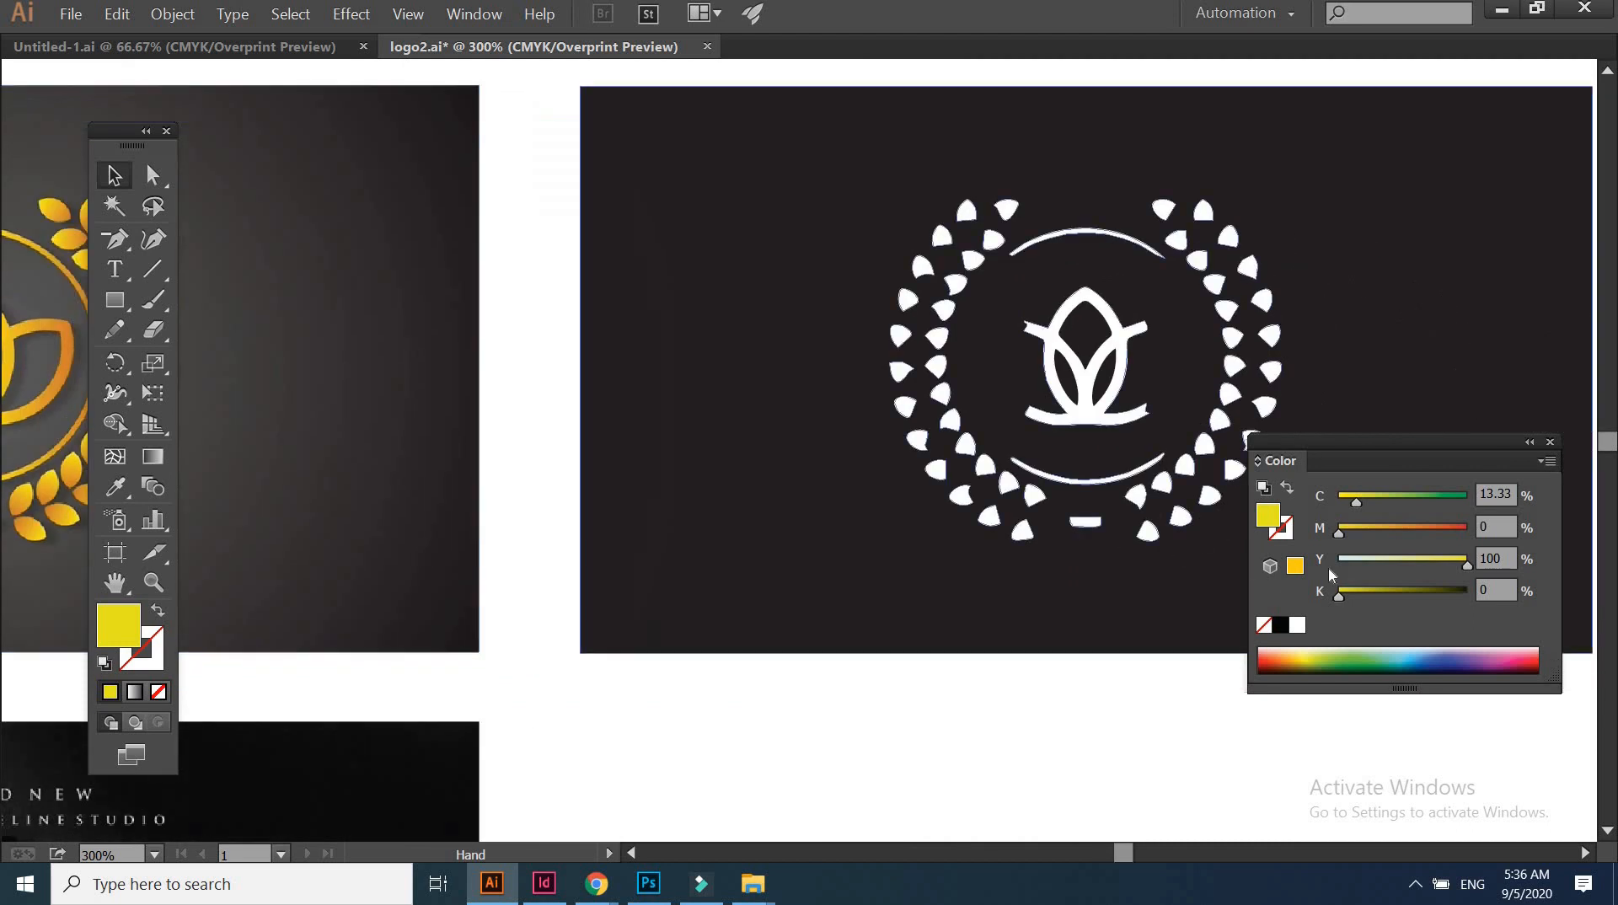
pyautogui.click(1550, 443)
pyautogui.press('space')
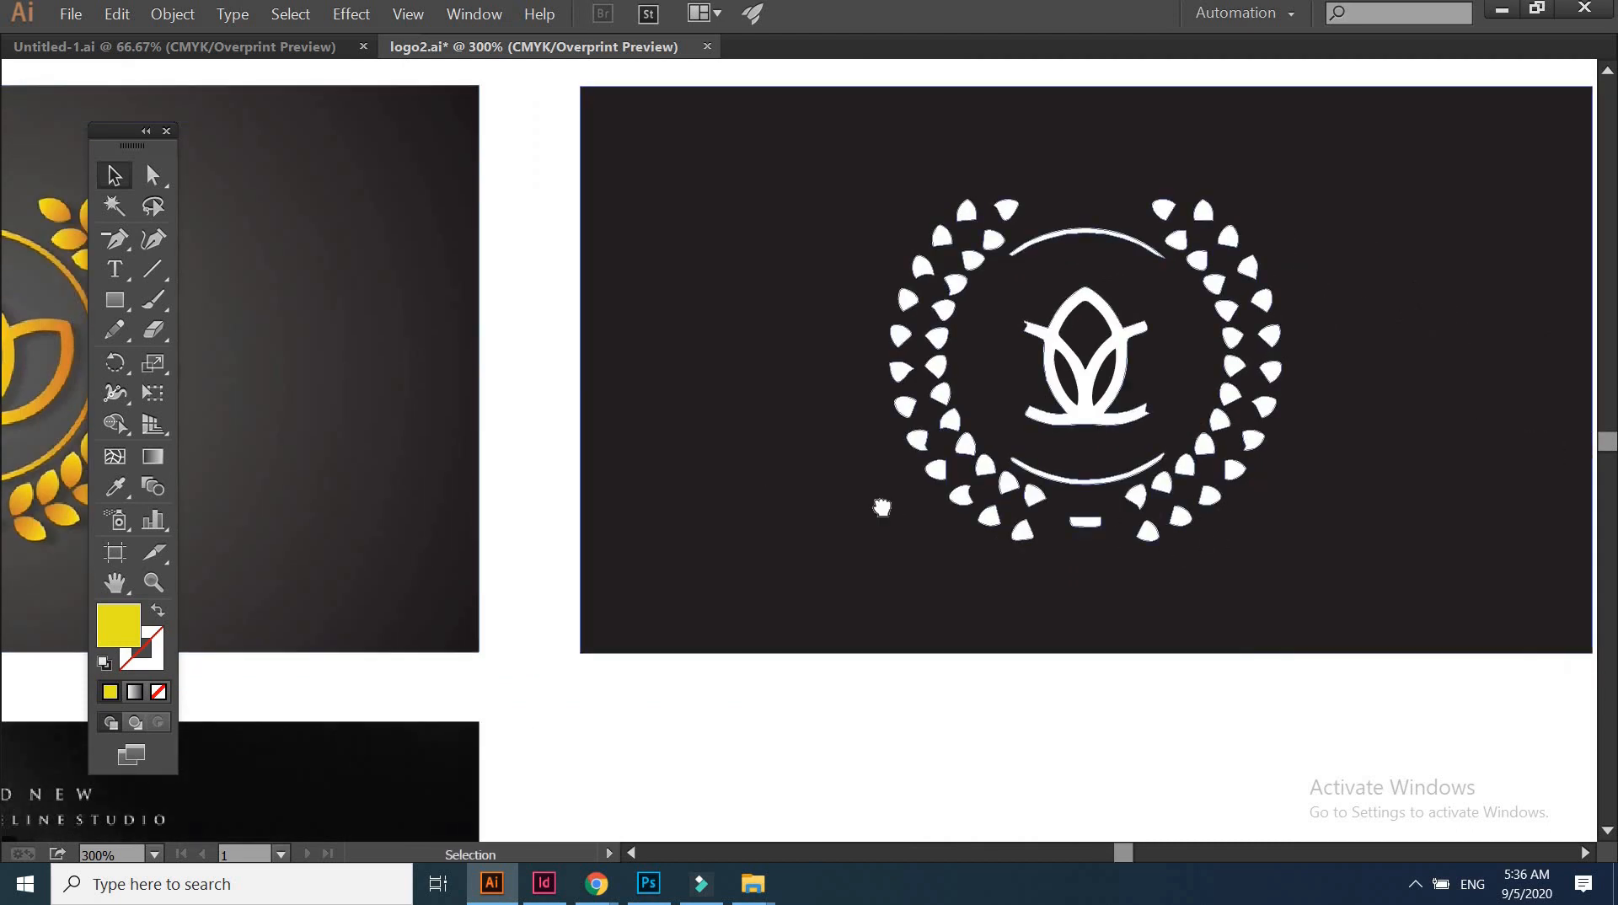
pyautogui.moveTo(643, 494); pyautogui.dragTo(896, 535)
pyautogui.hotkey('ctrl', '-')
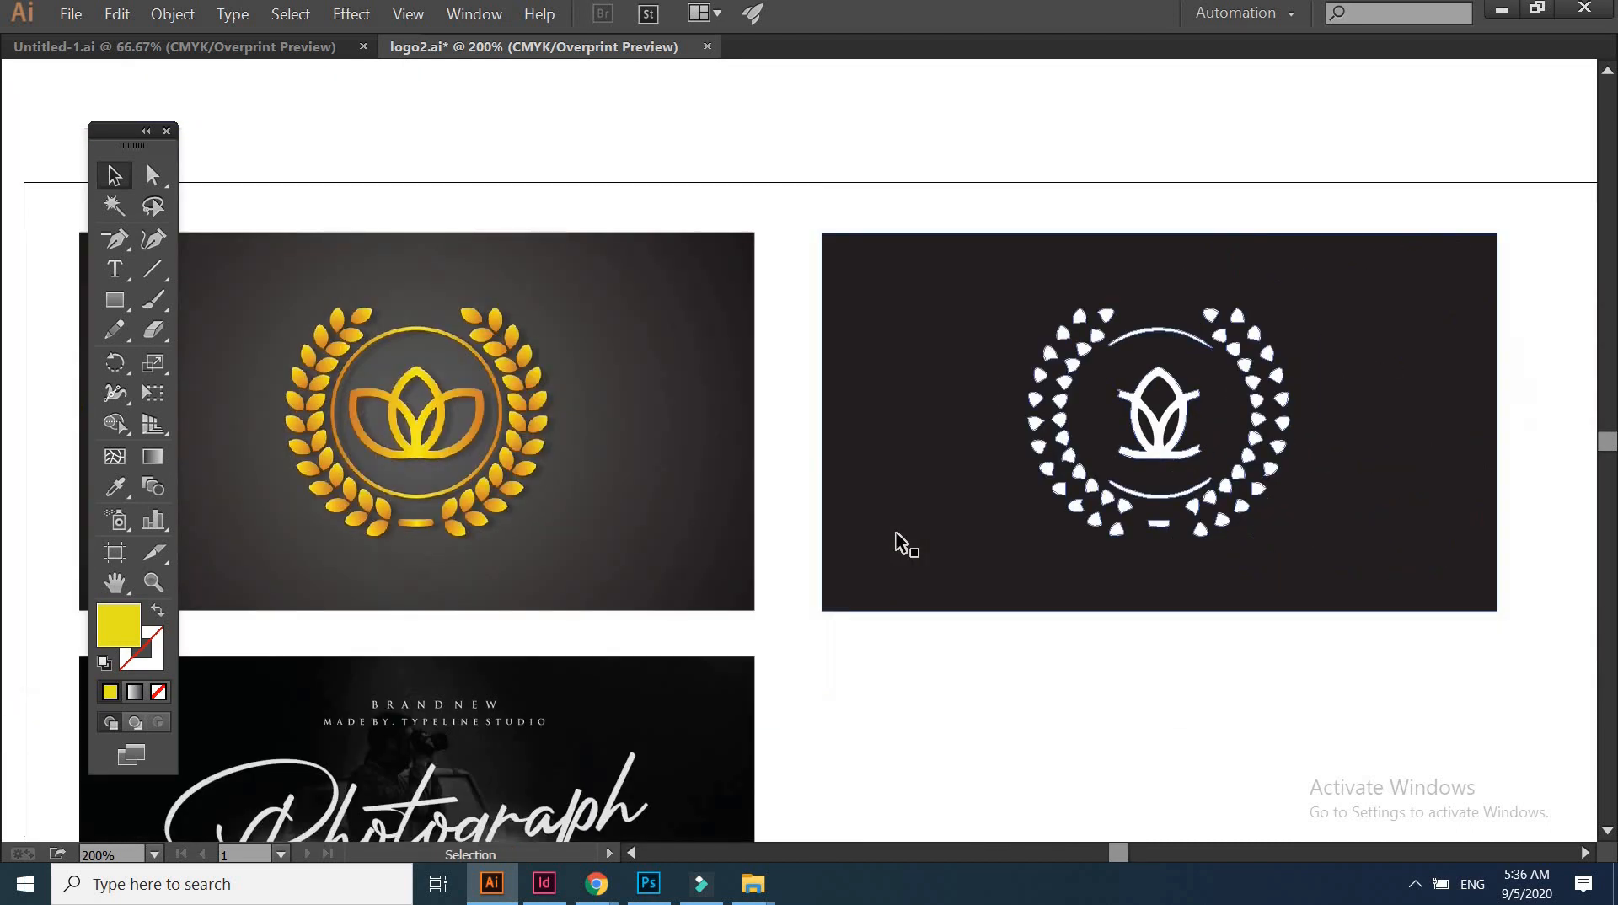
# Examine the leaf edges of the original gold wreath image at high magnification, then return to the overview
pyautogui.press('z')
pyautogui.moveTo(236, 284); pyautogui.dragTo(585, 529)
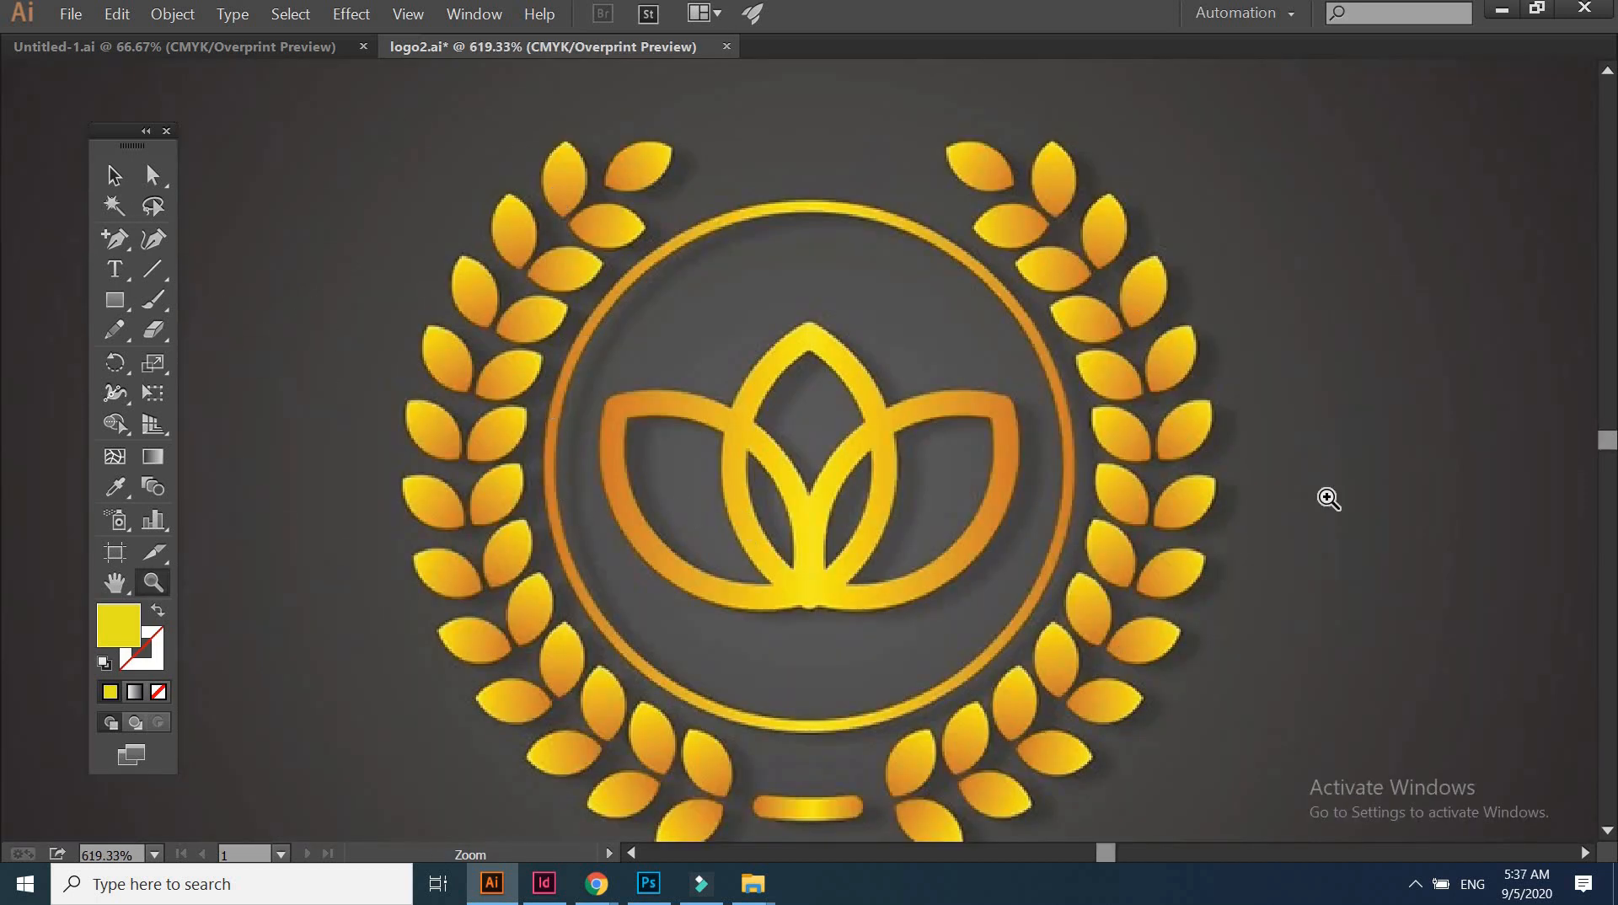
pyautogui.moveTo(492, 114); pyautogui.dragTo(771, 309)
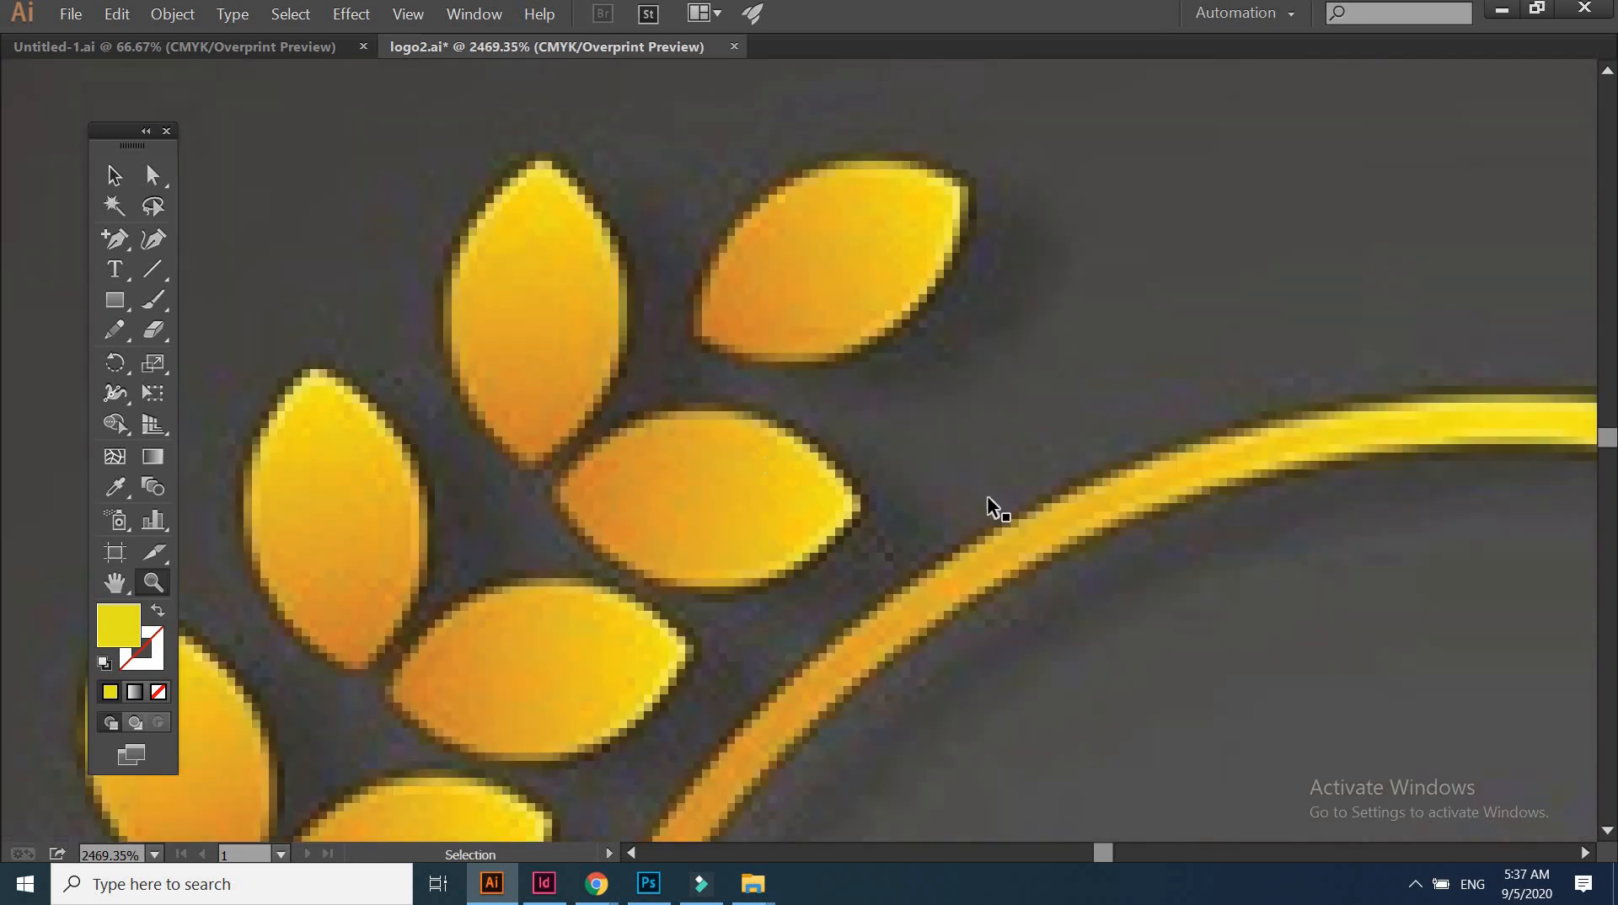
pyautogui.hotkey('ctrl', '-')
pyautogui.hotkey('ctrl', '-')
pyautogui.hotkey('ctrl', '-')
pyautogui.hotkey('ctrl', '-')
pyautogui.hotkey('ctrl', '-')
pyautogui.hotkey('ctrl', '-')
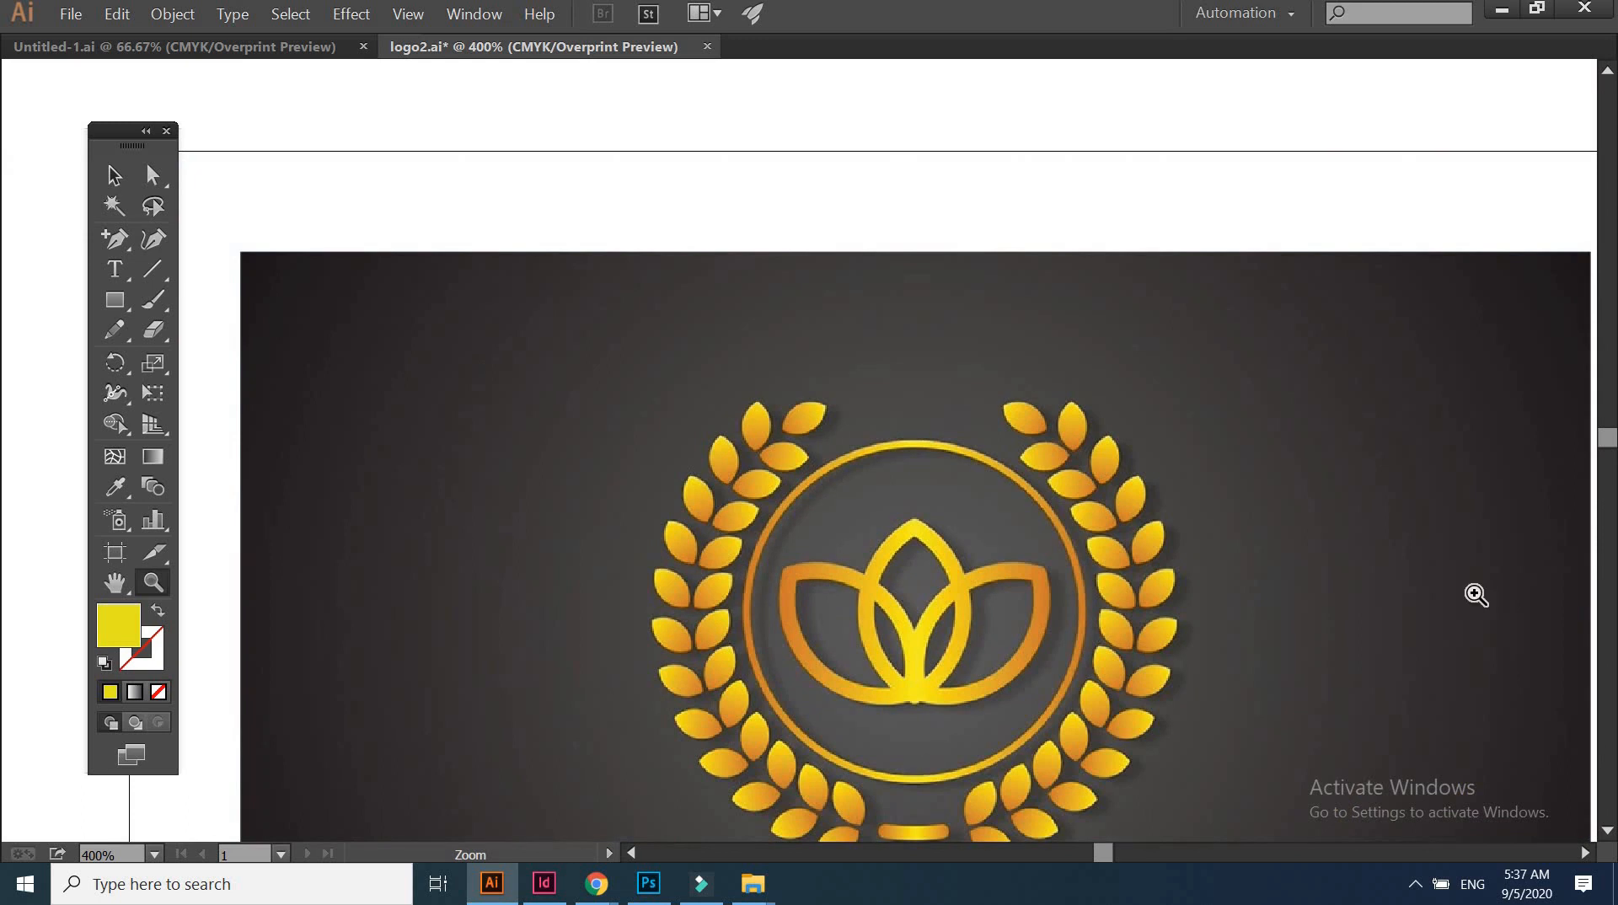
pyautogui.hotkey('ctrl', '-')
pyautogui.hotkey('ctrl', '-')
pyautogui.moveTo(1093, 507); pyautogui.dragTo(856, 390)
pyautogui.click(120, 178)
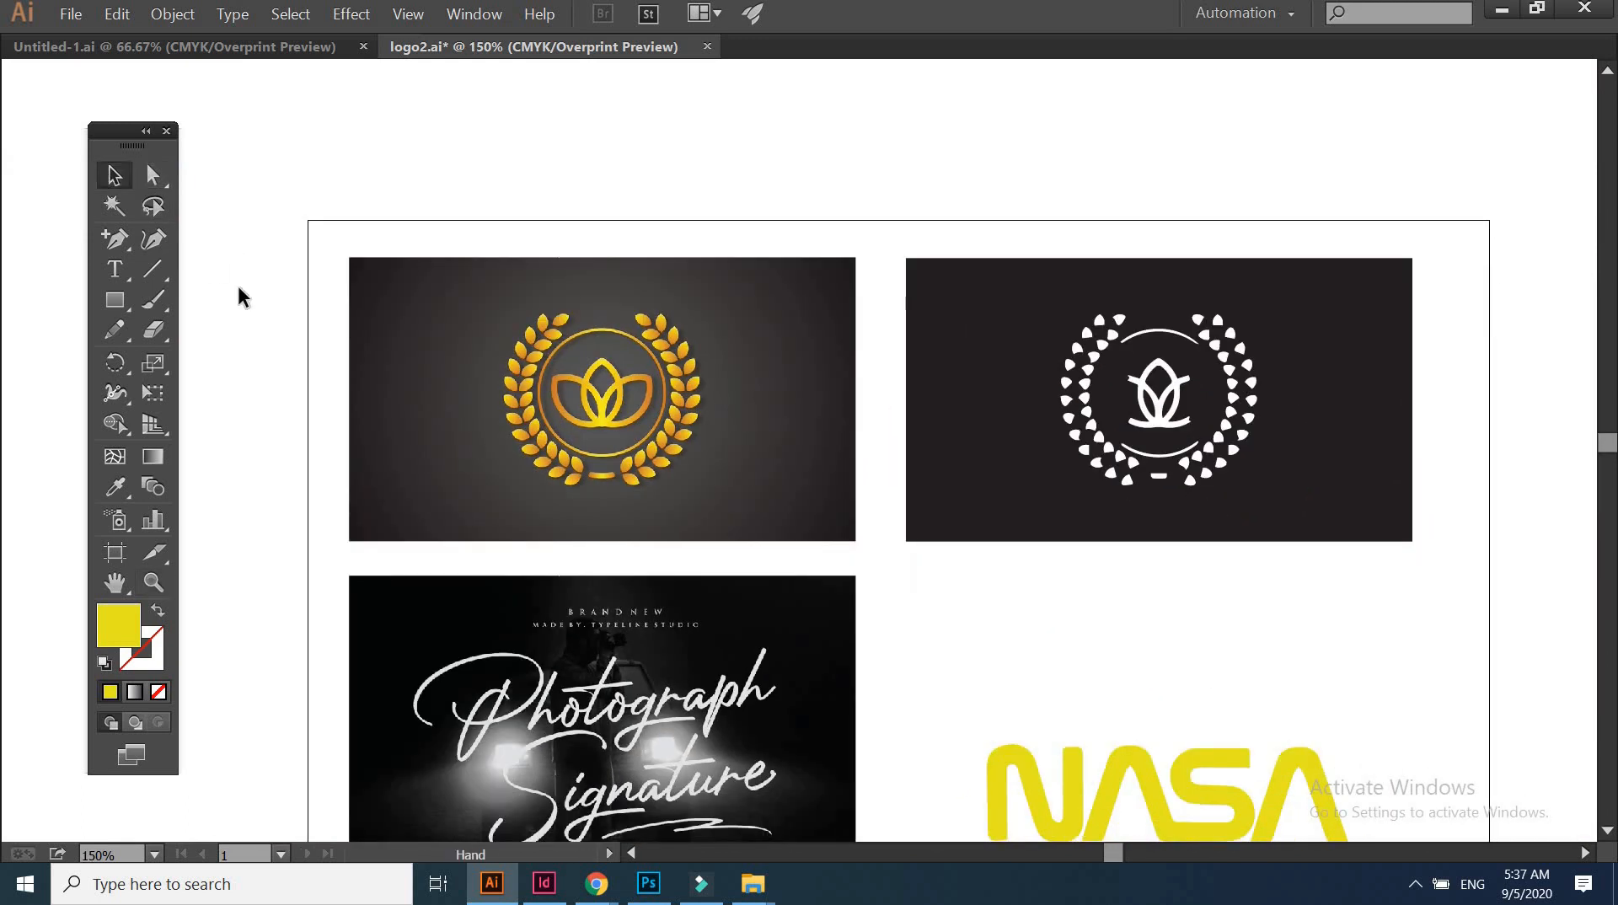
pyautogui.scroll(-2, 1068, 610)
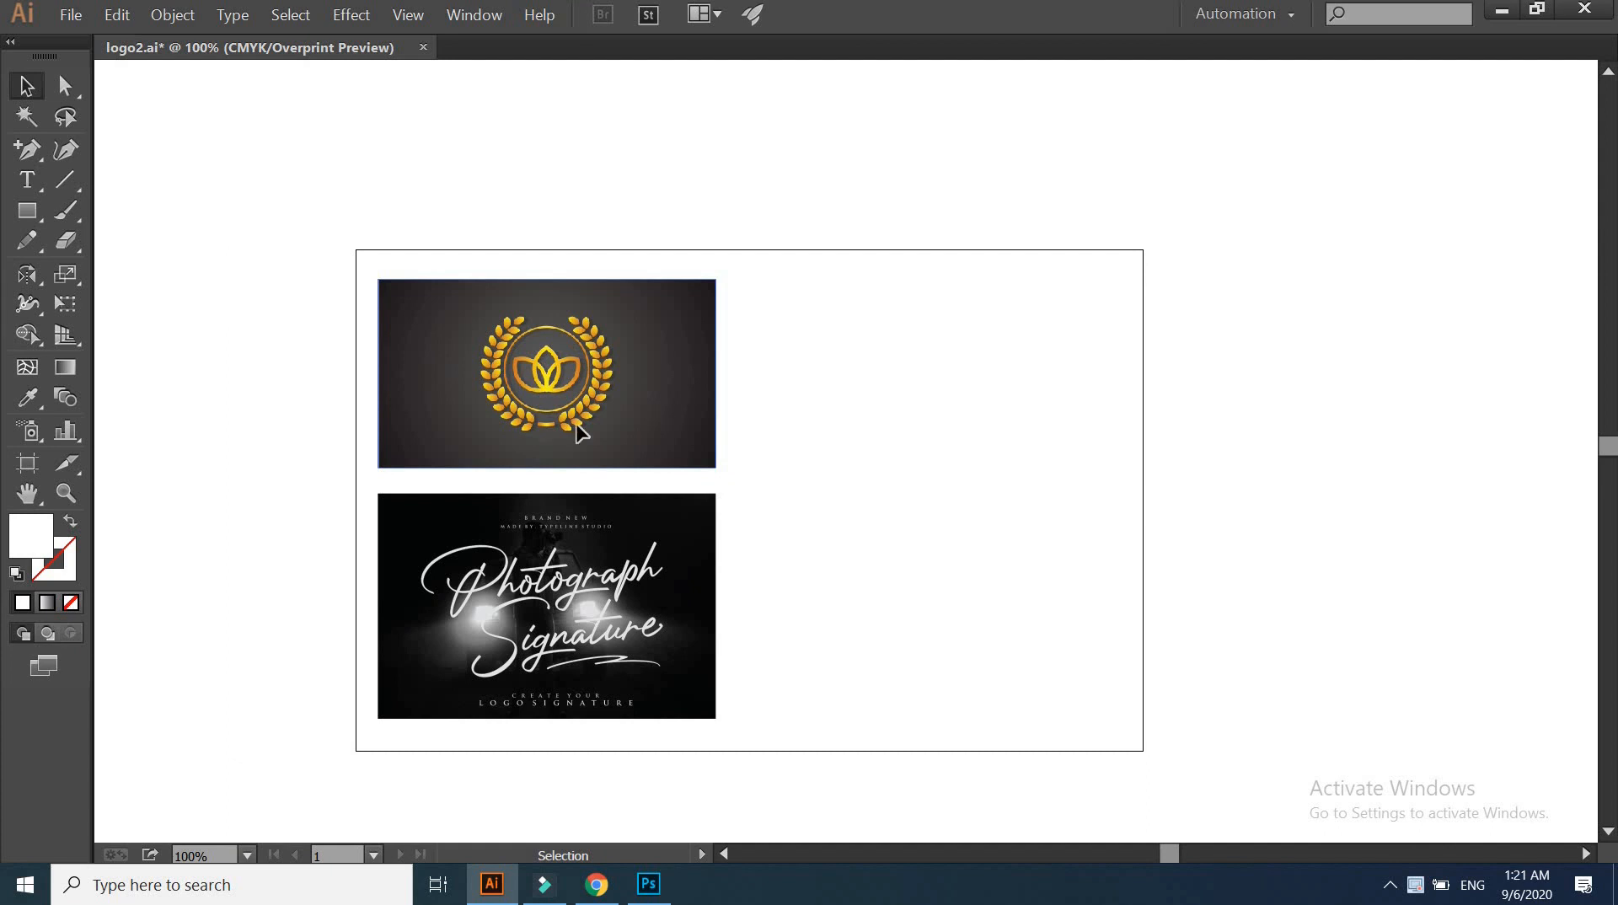
# Copy the gold wreath logo image to the clipboard
pyautogui.click(582, 433)
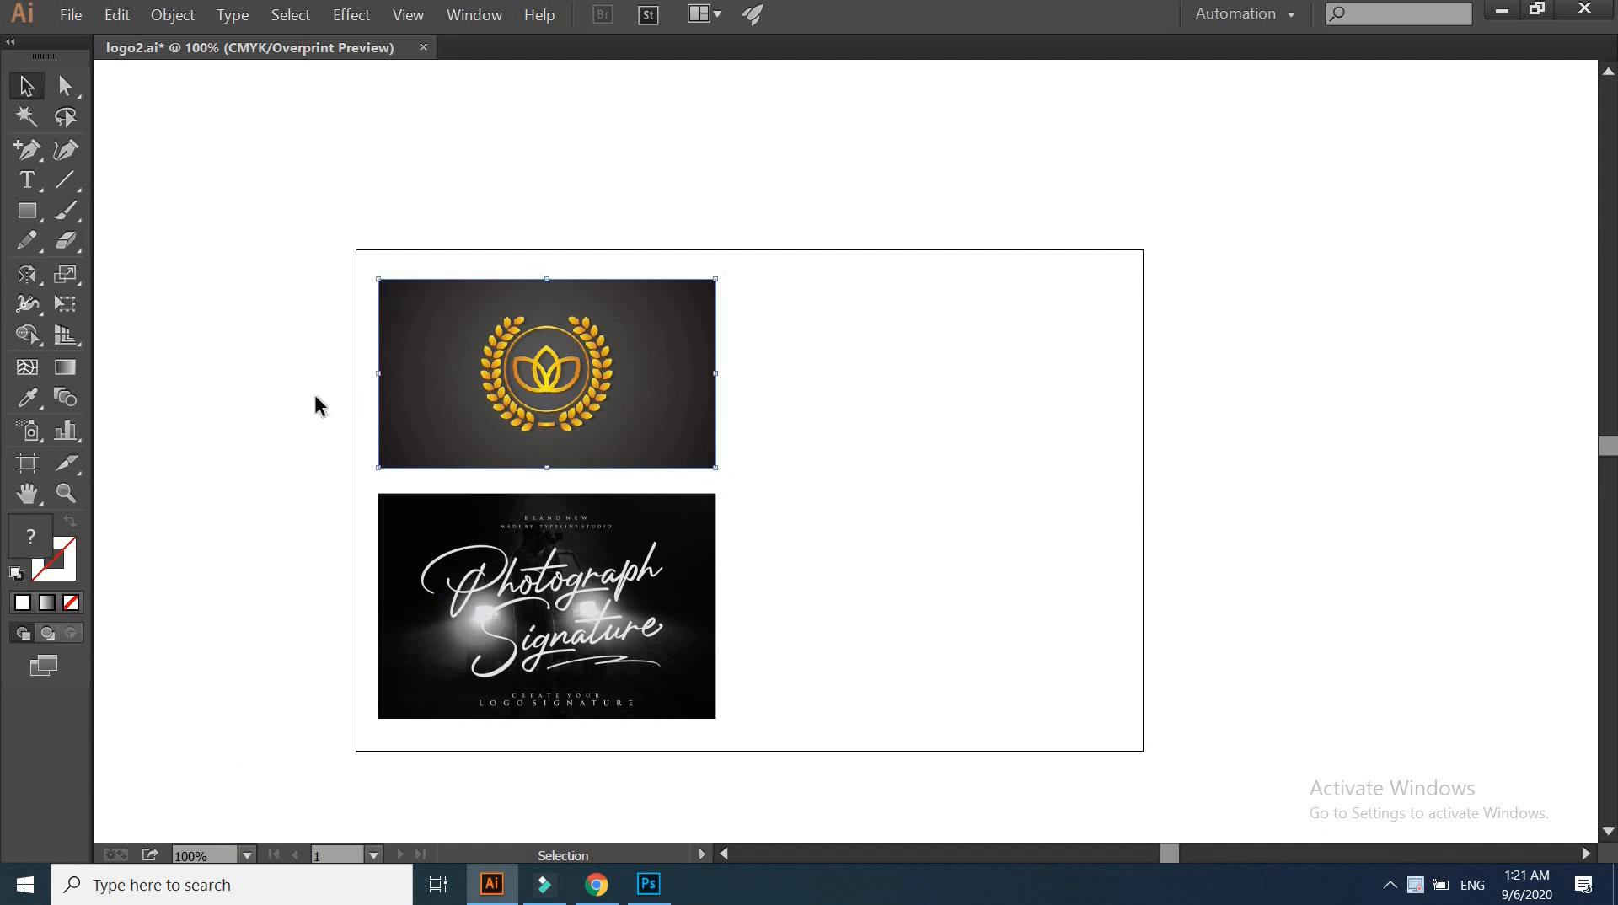
pyautogui.click(294, 409)
pyautogui.click(443, 417)
pyautogui.click(114, 17)
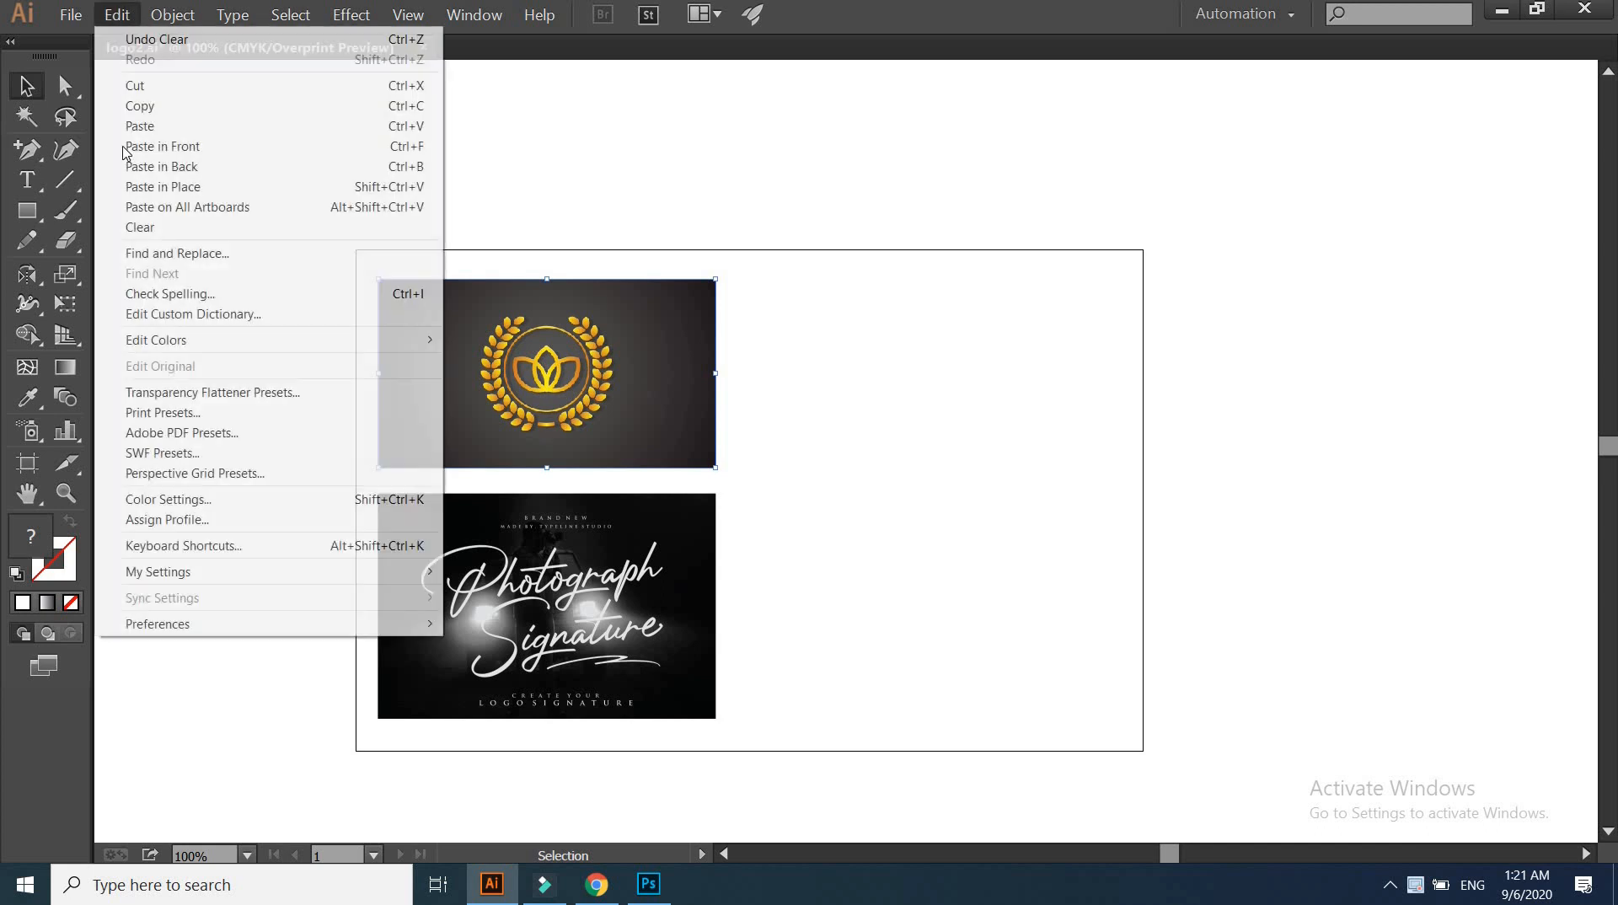
pyautogui.click(135, 106)
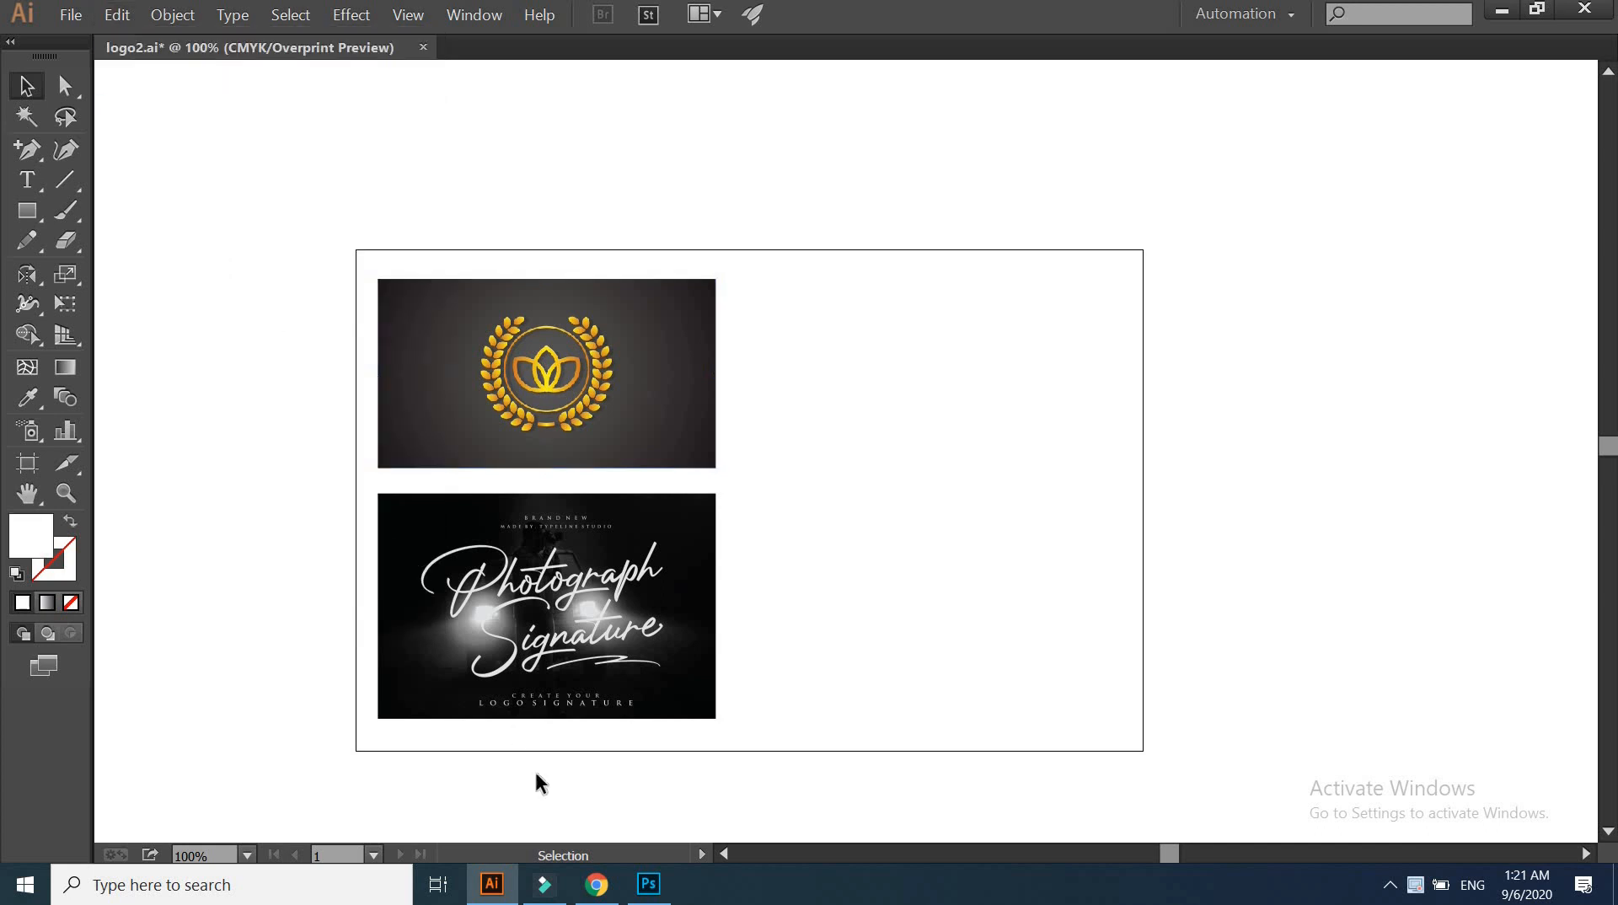
# Switch to Photoshop and create a blank CMYK document measured in centimetres, with a width of 20 cm
pyautogui.click(648, 884)
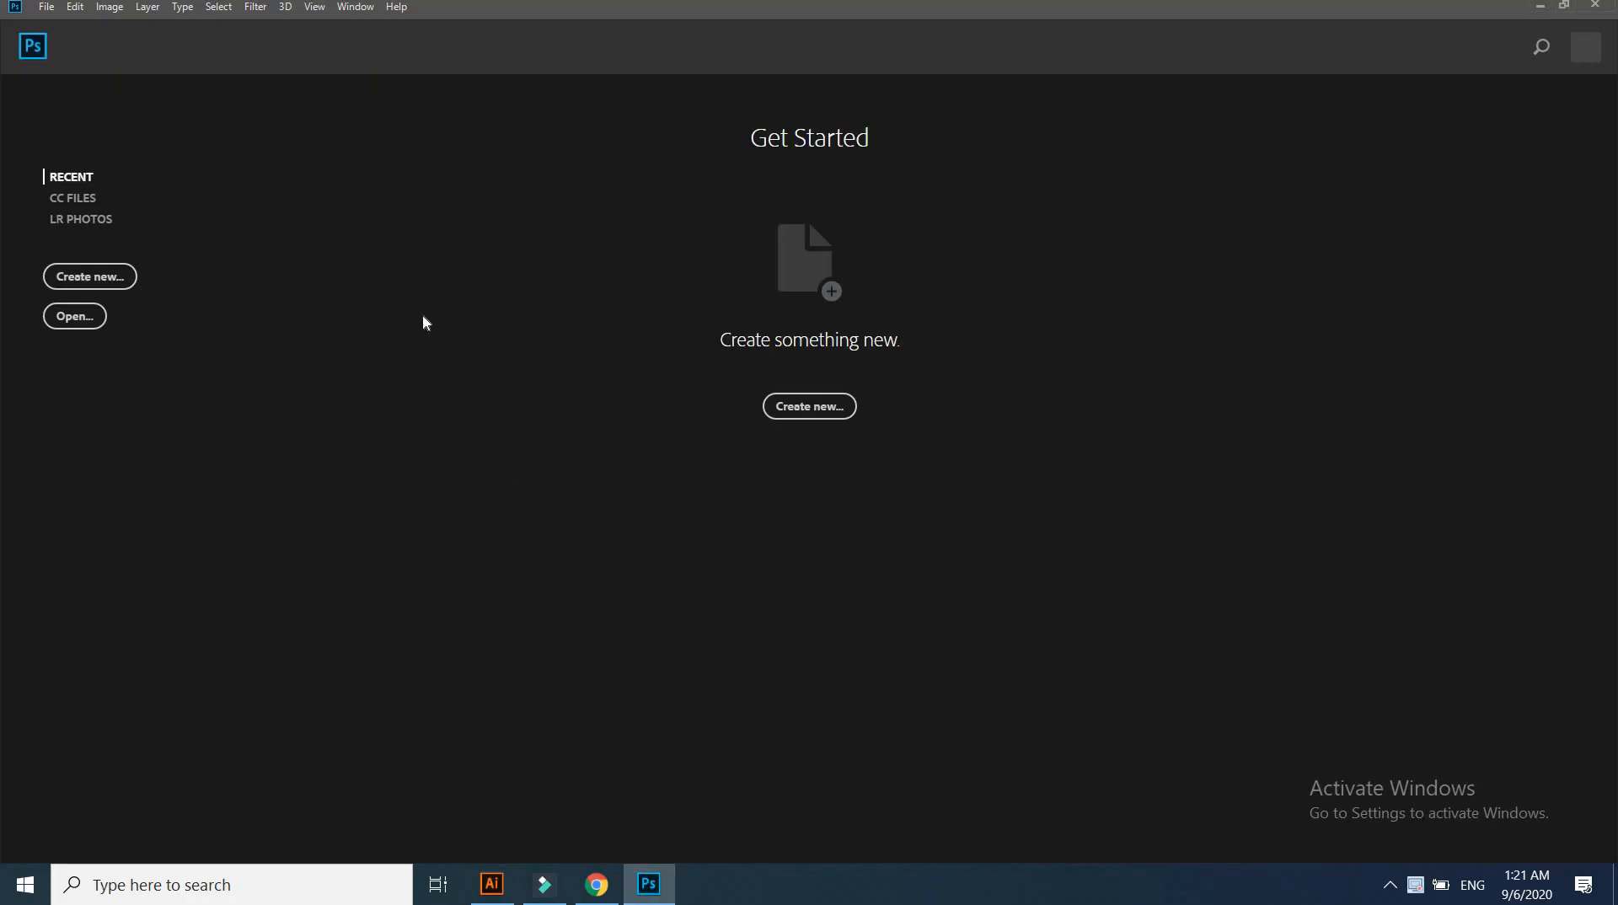
pyautogui.click(47, 8)
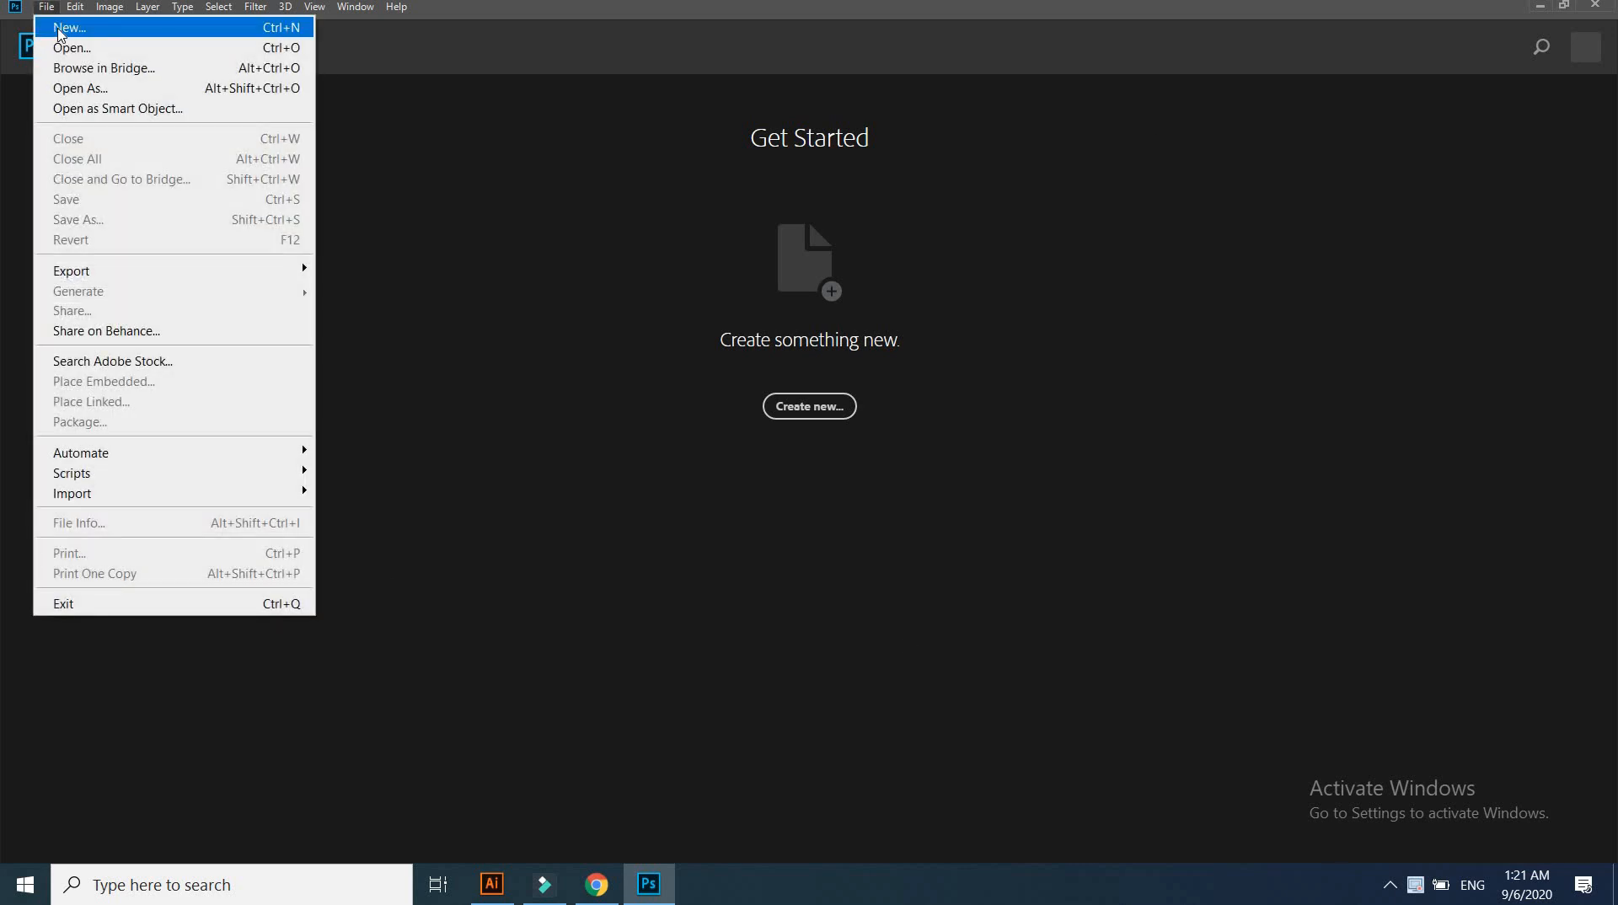
pyautogui.click(60, 30)
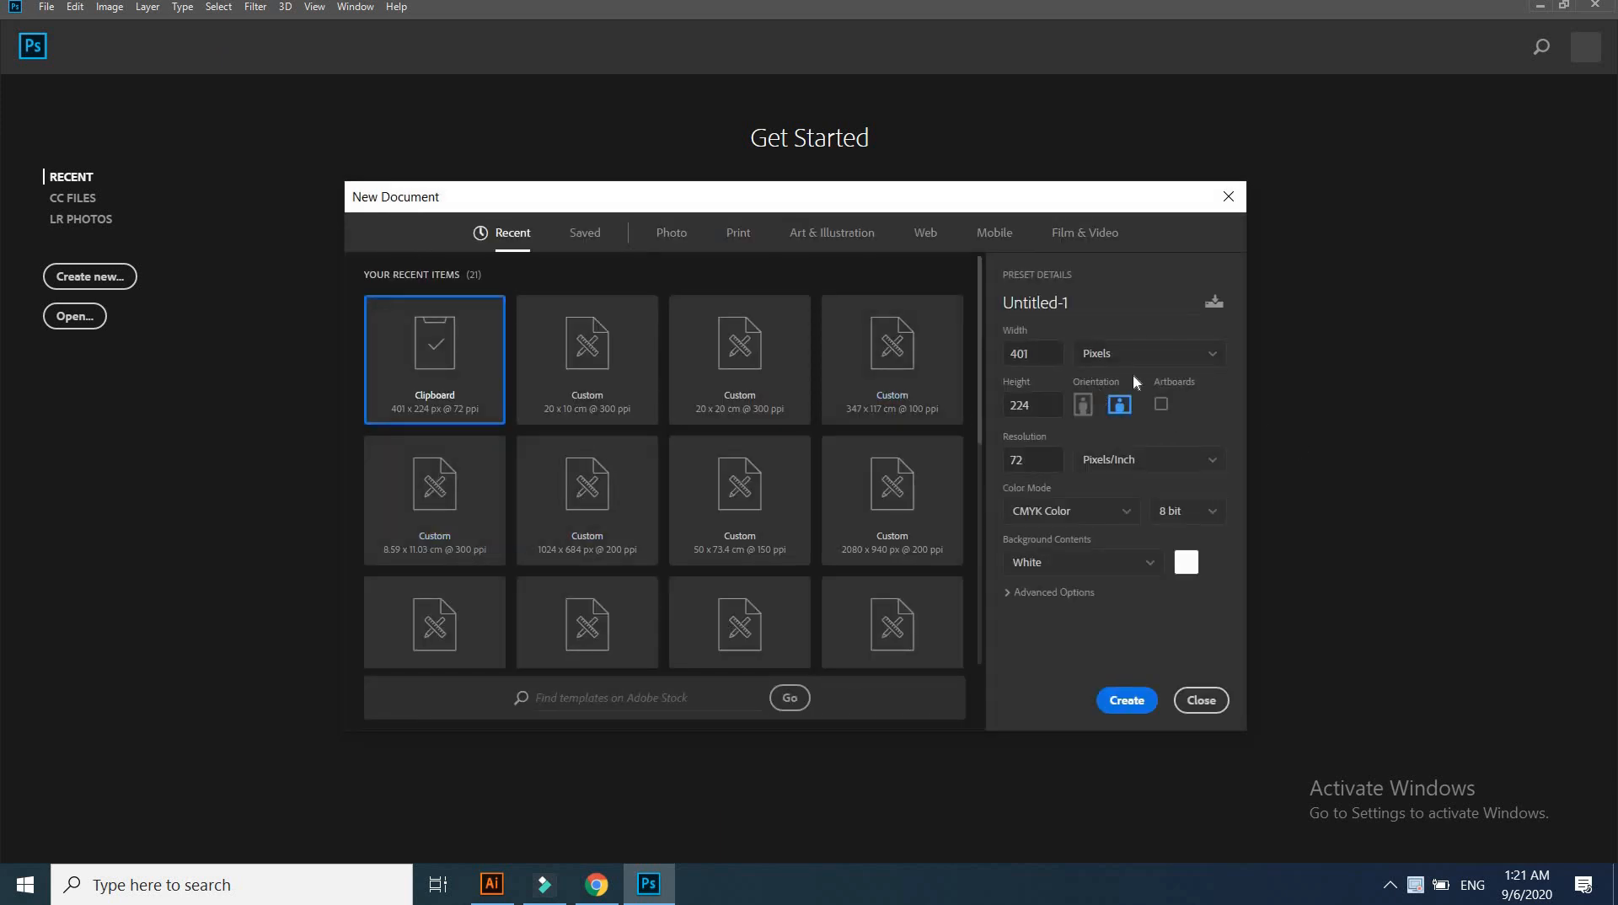
pyautogui.click(1098, 356)
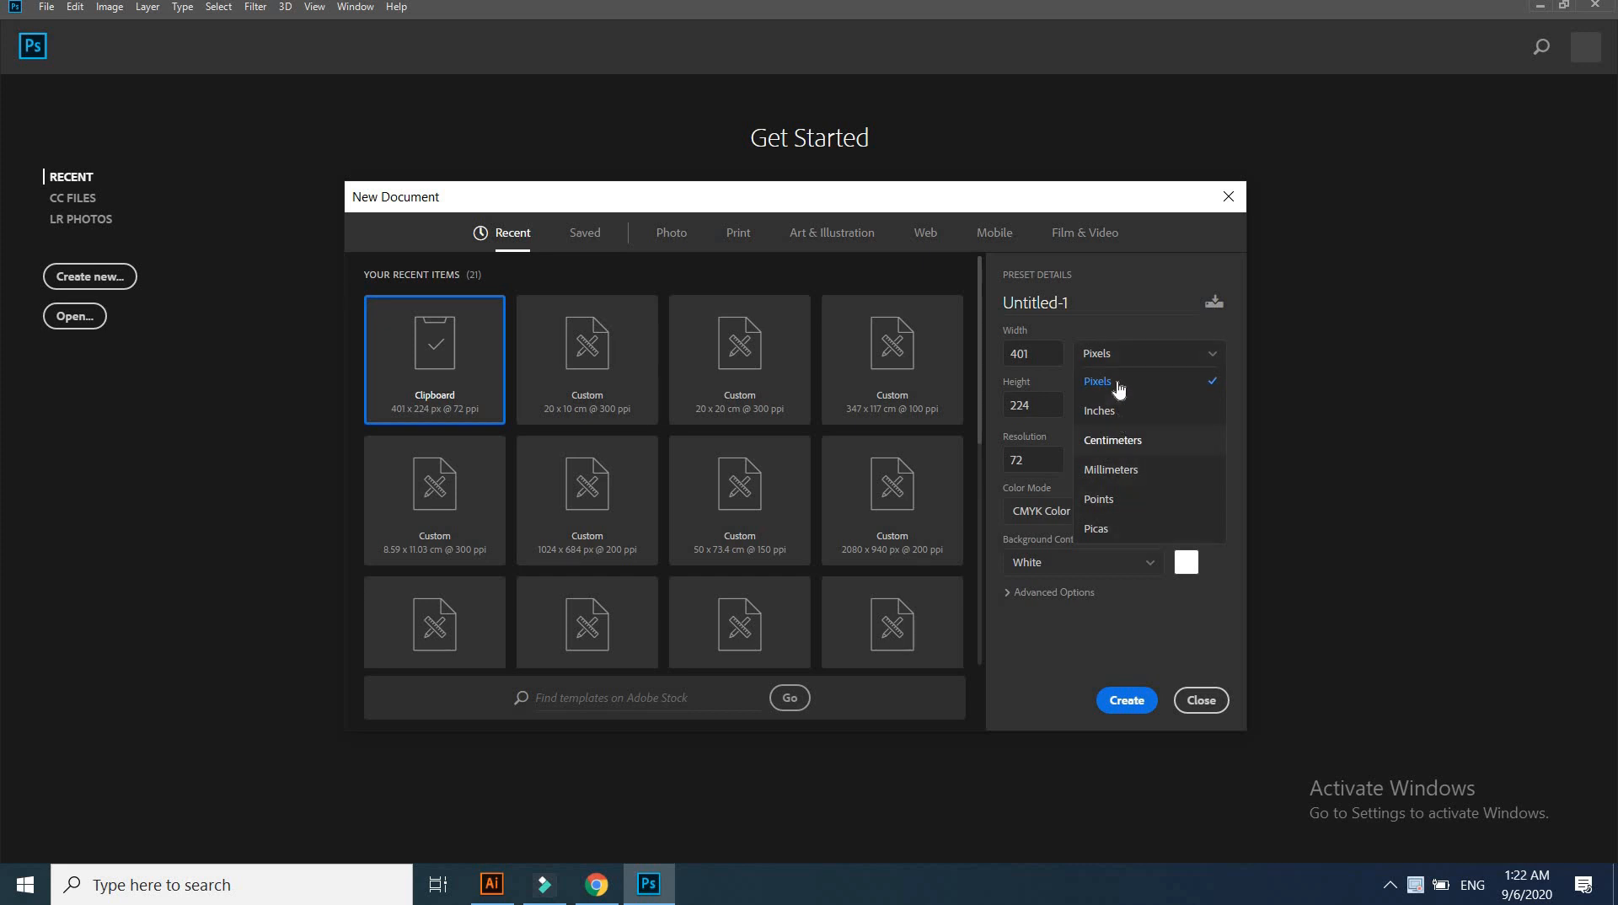
pyautogui.click(1126, 443)
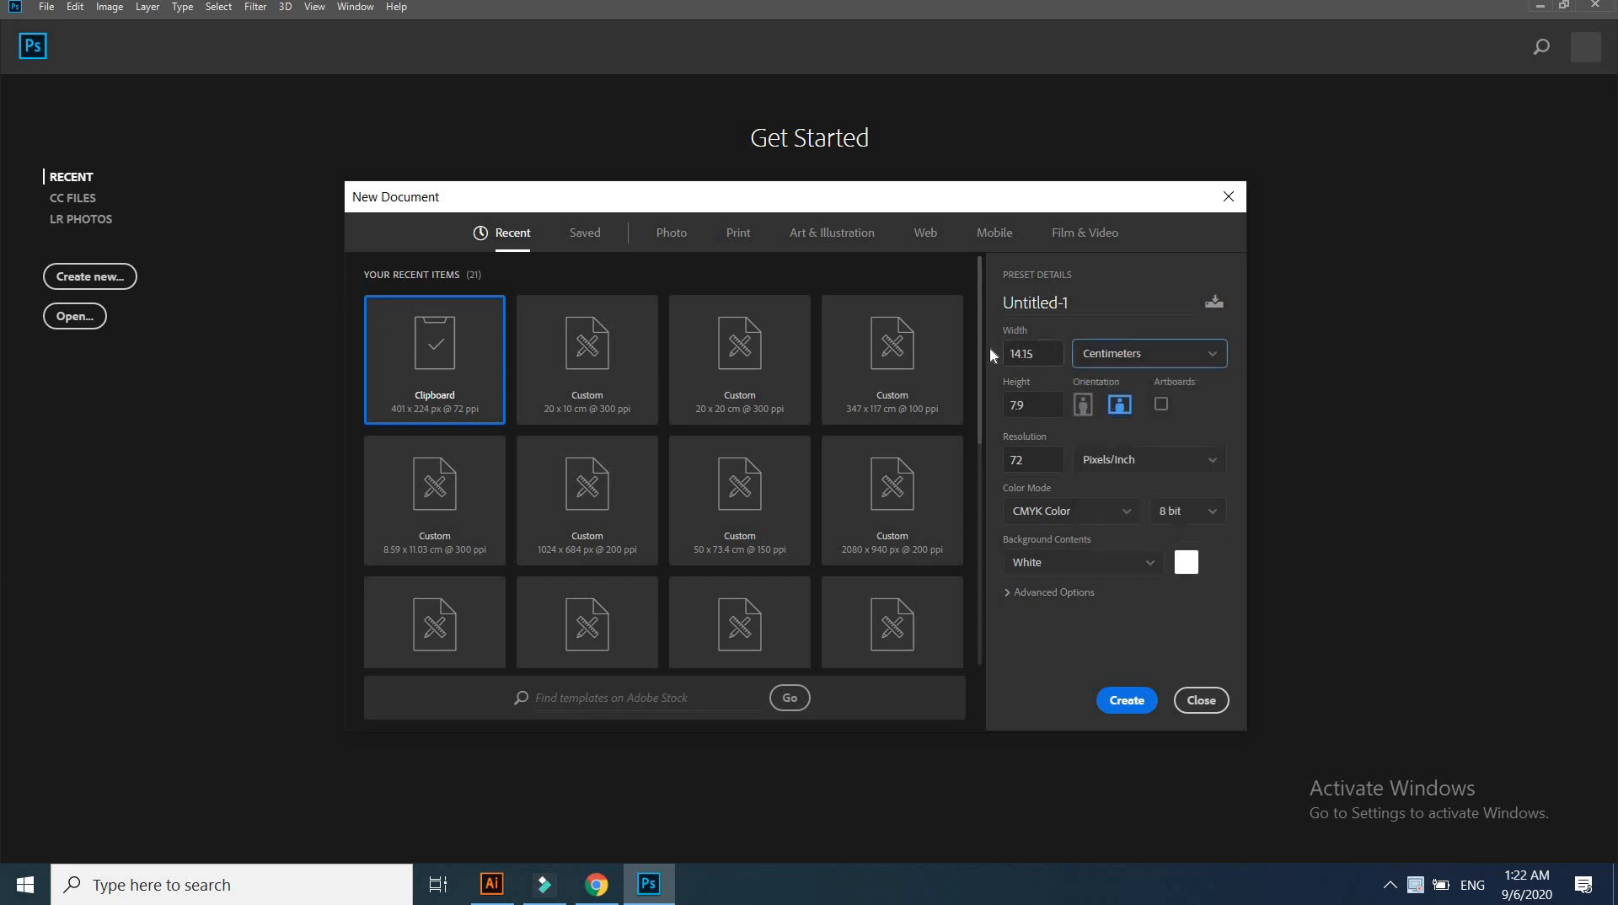
pyautogui.click(1042, 361)
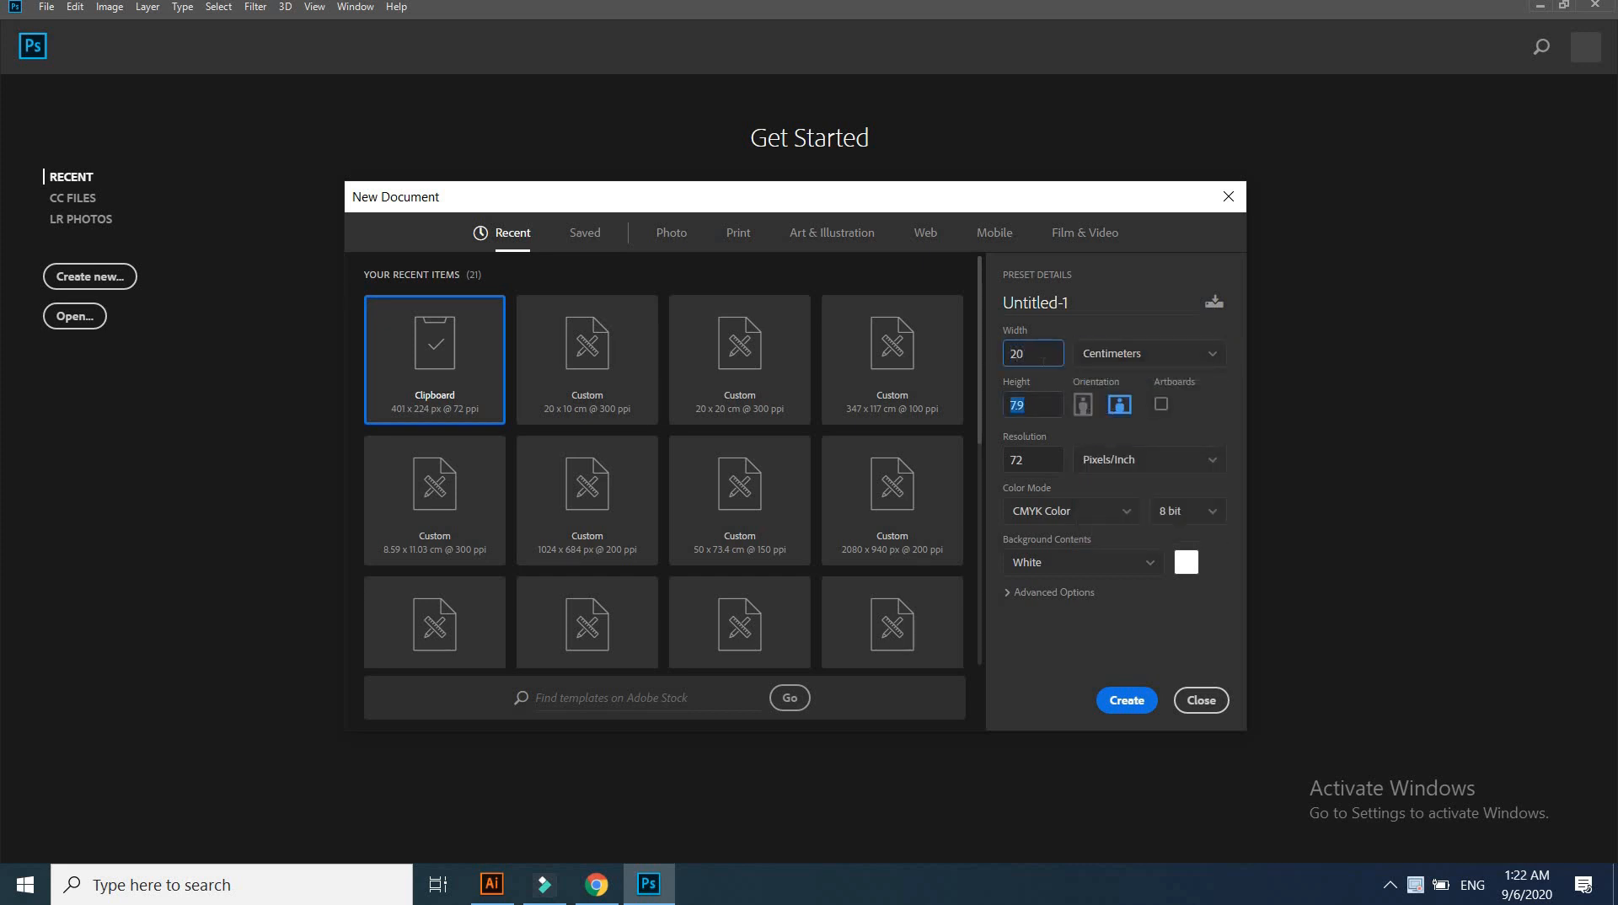
pyautogui.hotkey('shift', 'Tab')
pyautogui.hotkey('shift', 'Tab')
pyautogui.press('Tab')
pyautogui.click(1138, 702)
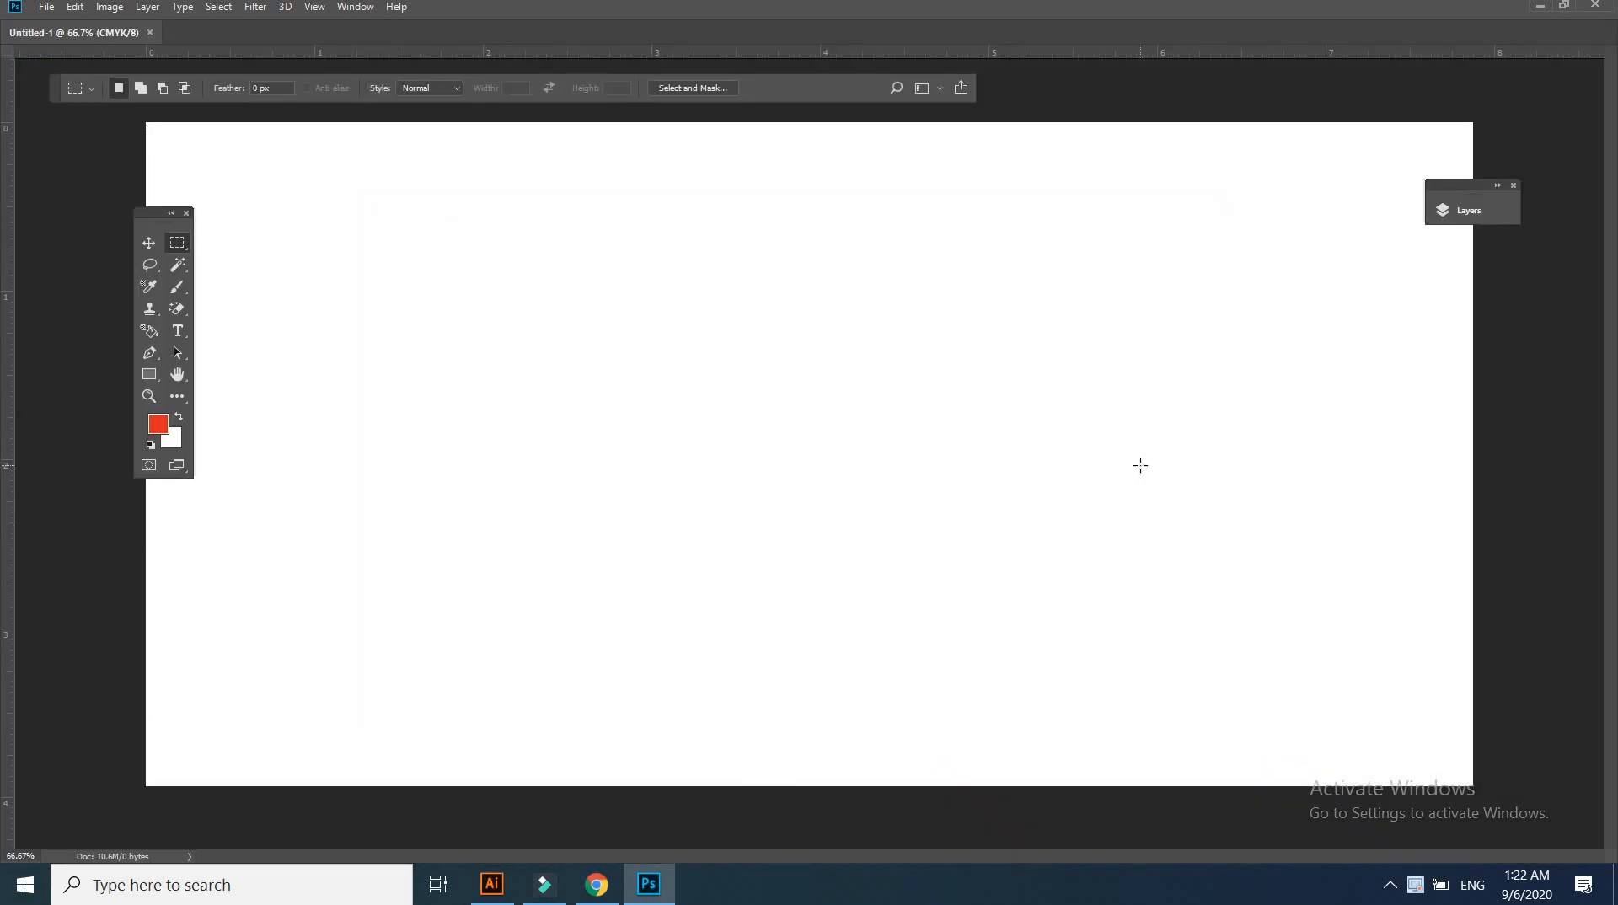
# Paste the copied gold wreath logo into the blank document as pixels
pyautogui.click(76, 8)
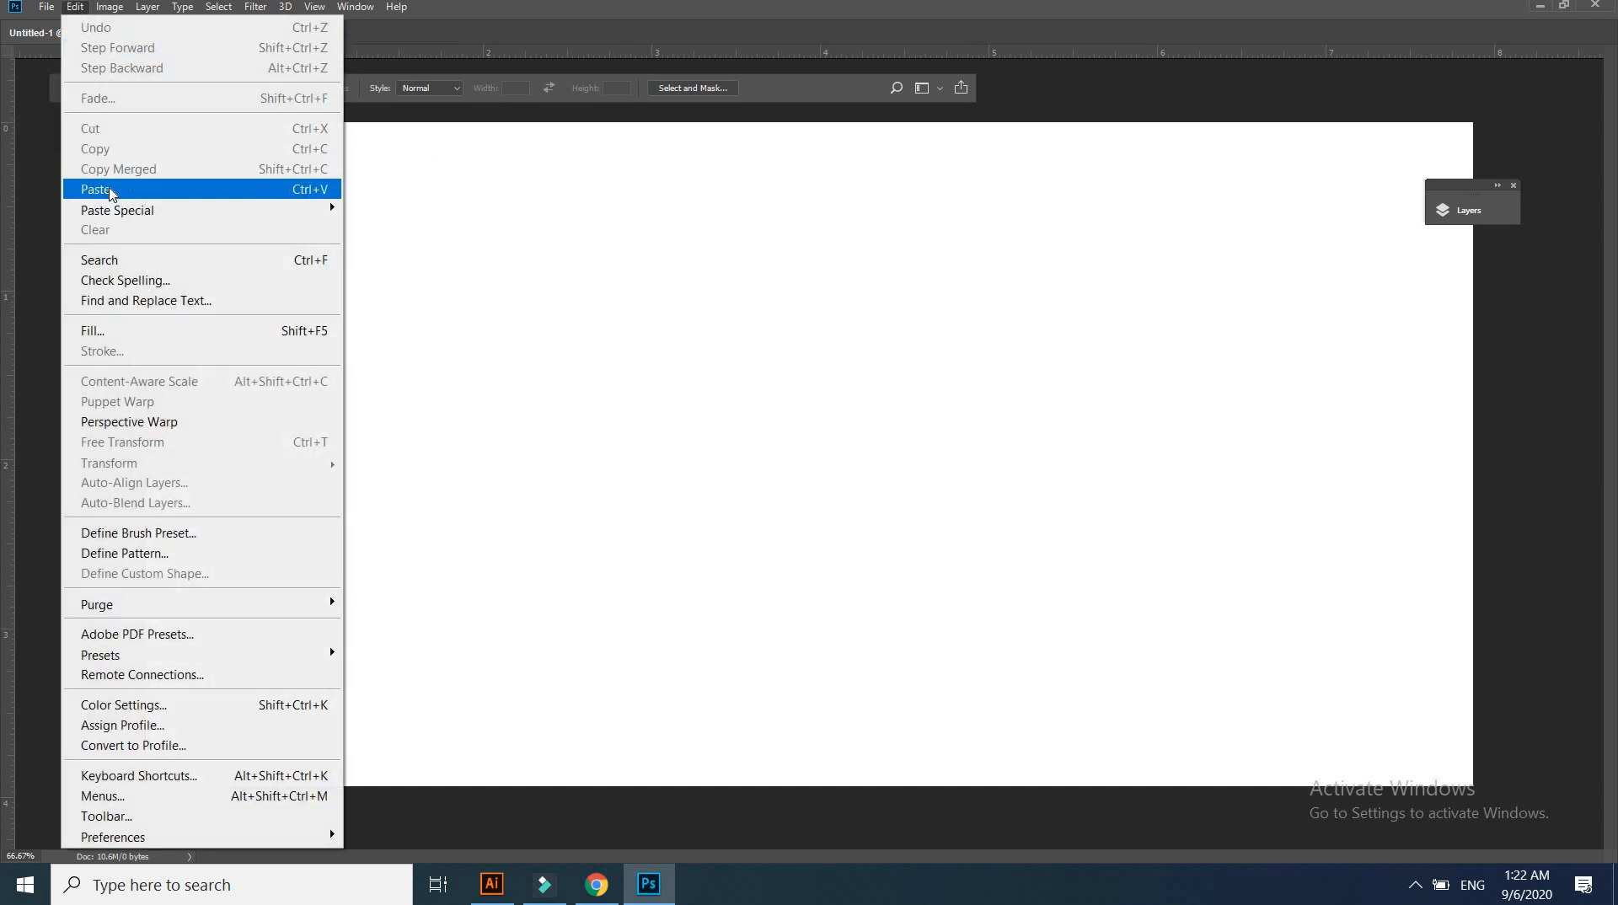
pyautogui.click(110, 191)
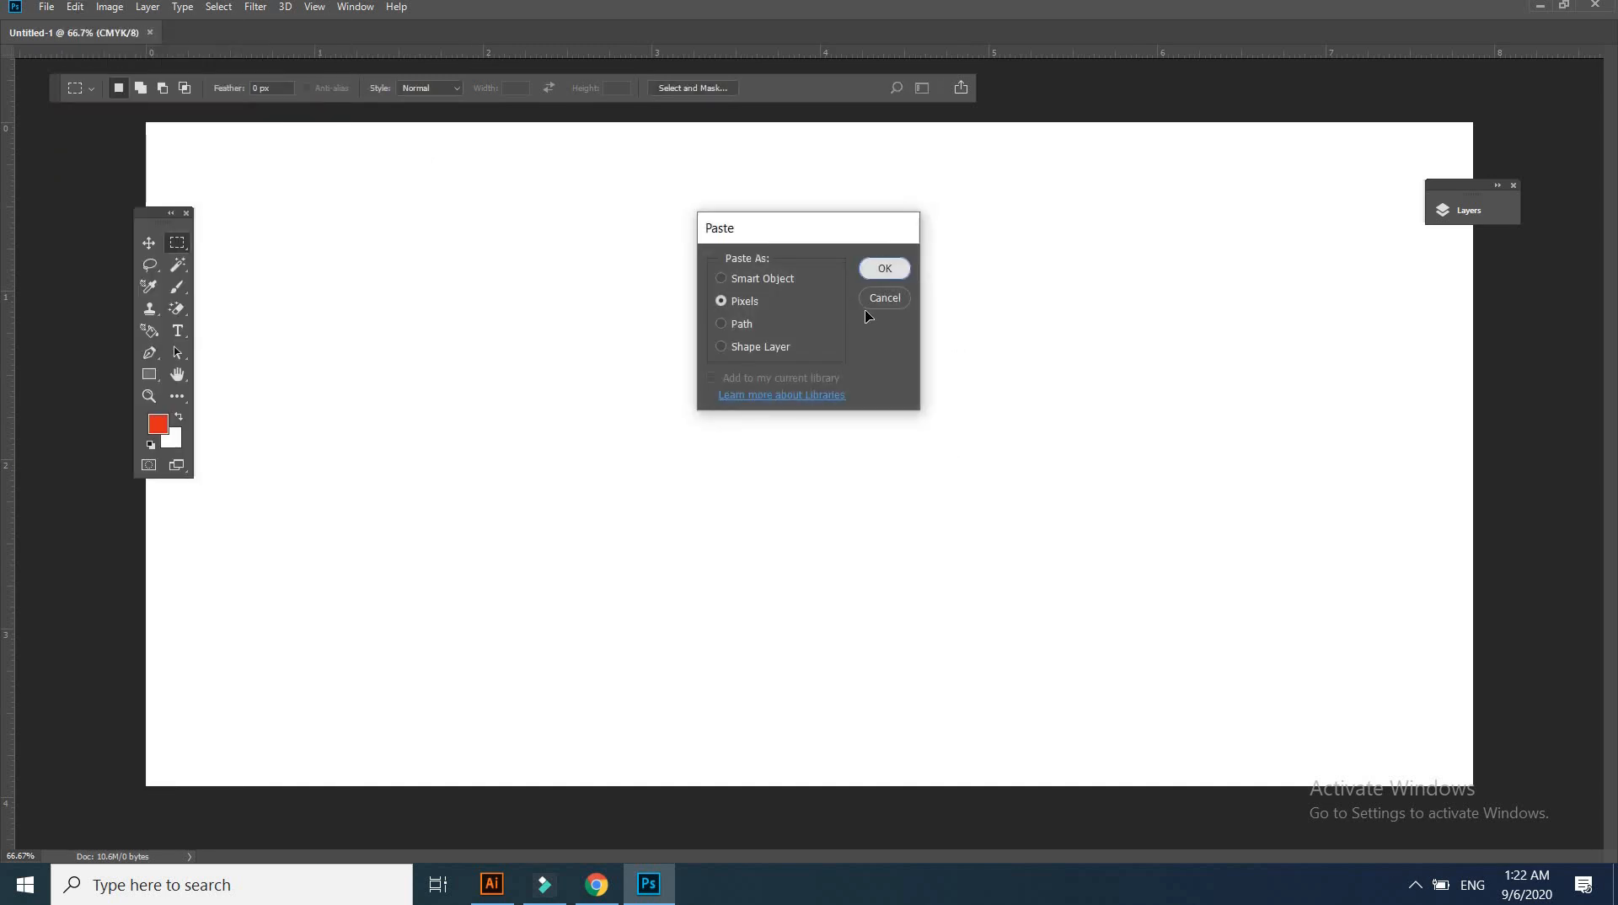
pyautogui.press('Return')
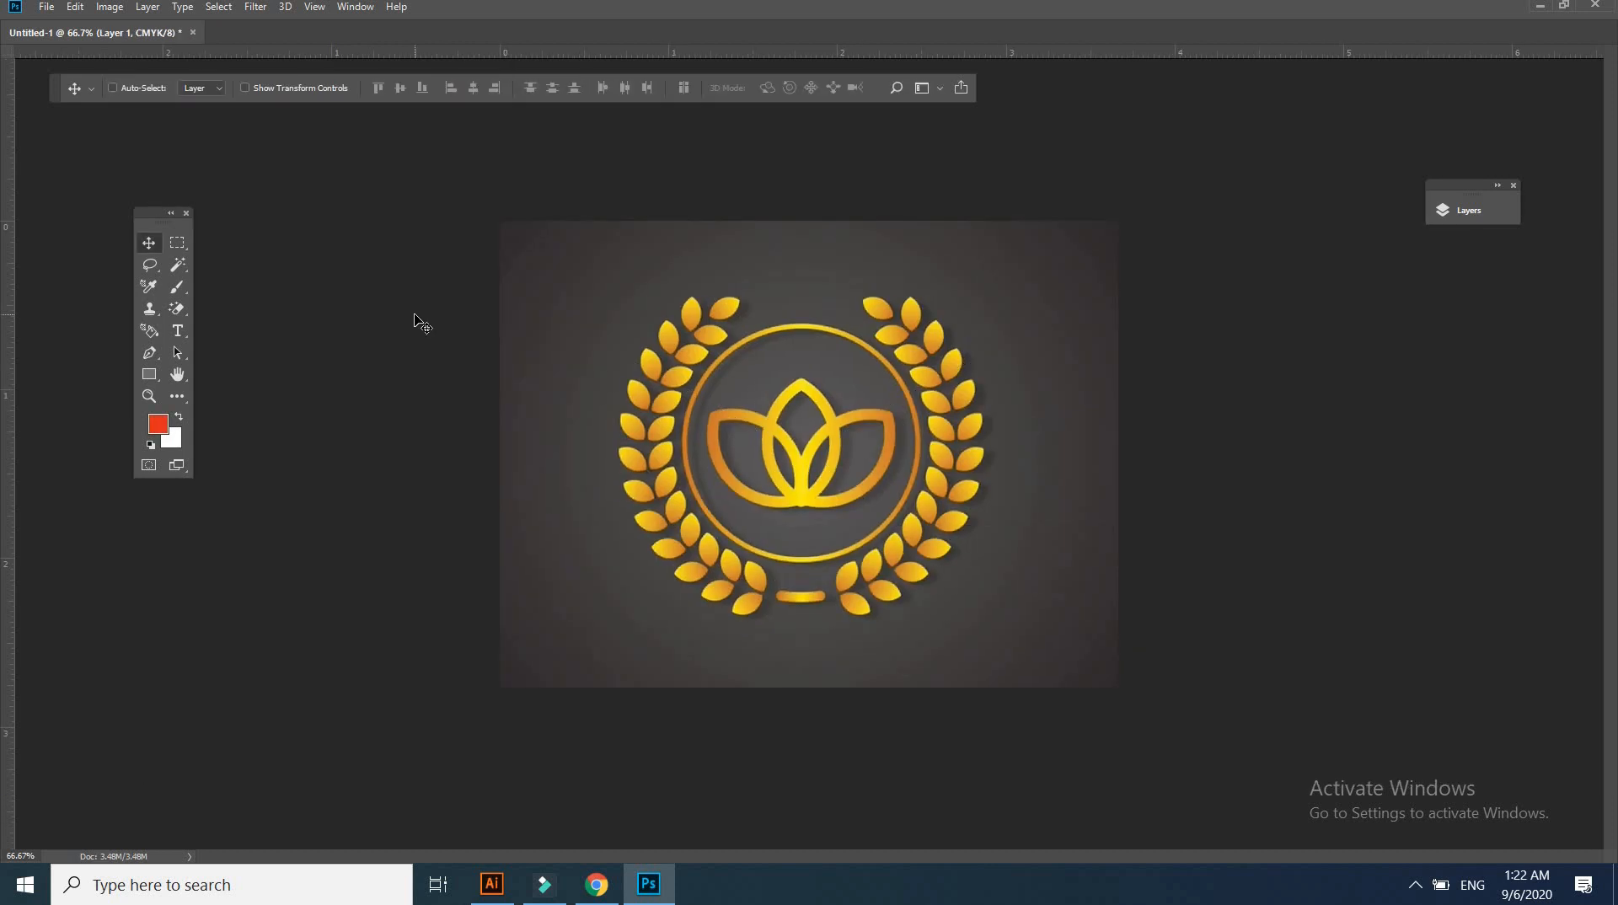
# Invert the wreath layer's colors, toggling between the original and inverted versions to compare them
pyautogui.hotkey('ctrl', 'i')
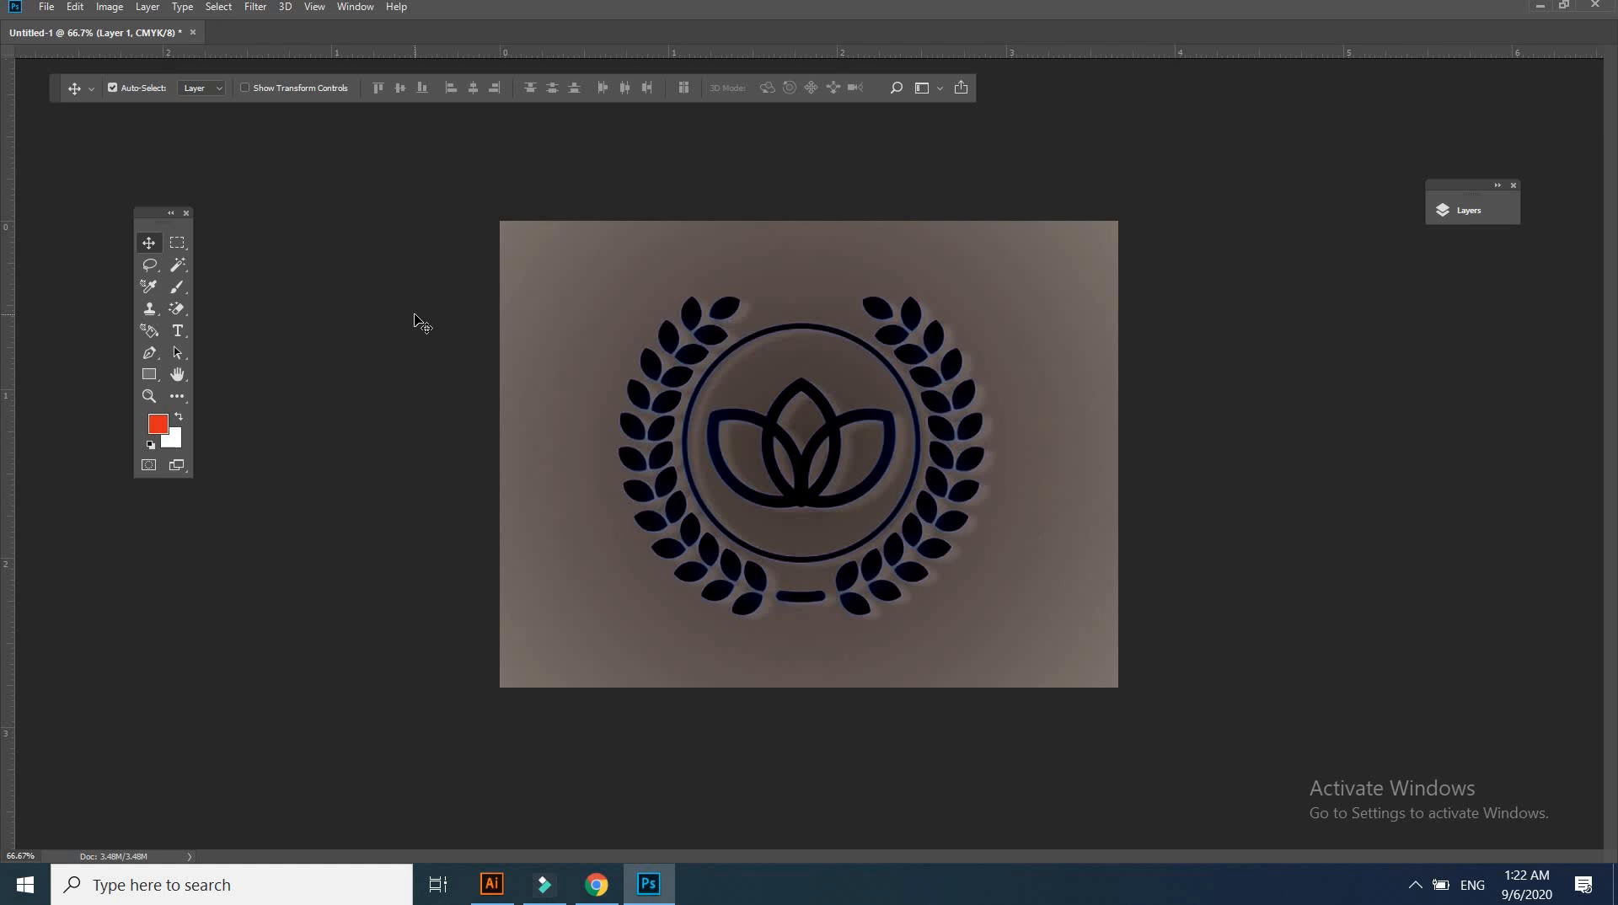
pyautogui.hotkey('ctrl', 'i')
pyautogui.hotkey('ctrl', 'i')
pyautogui.hotkey('ctrl', 'i')
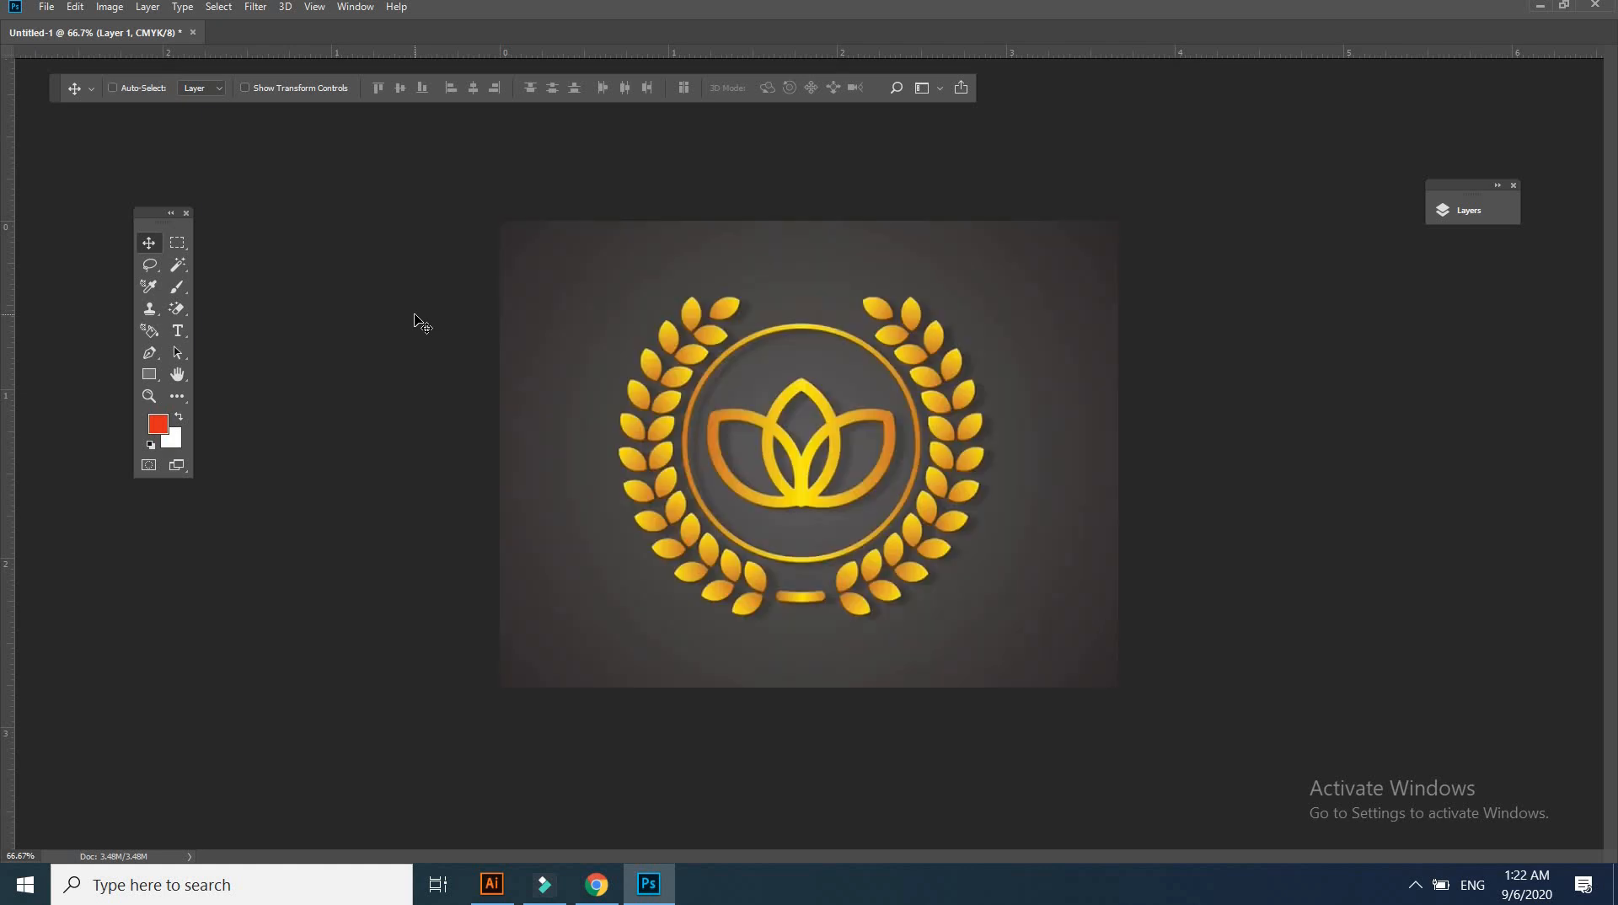
pyautogui.hotkey('ctrl', 'i')
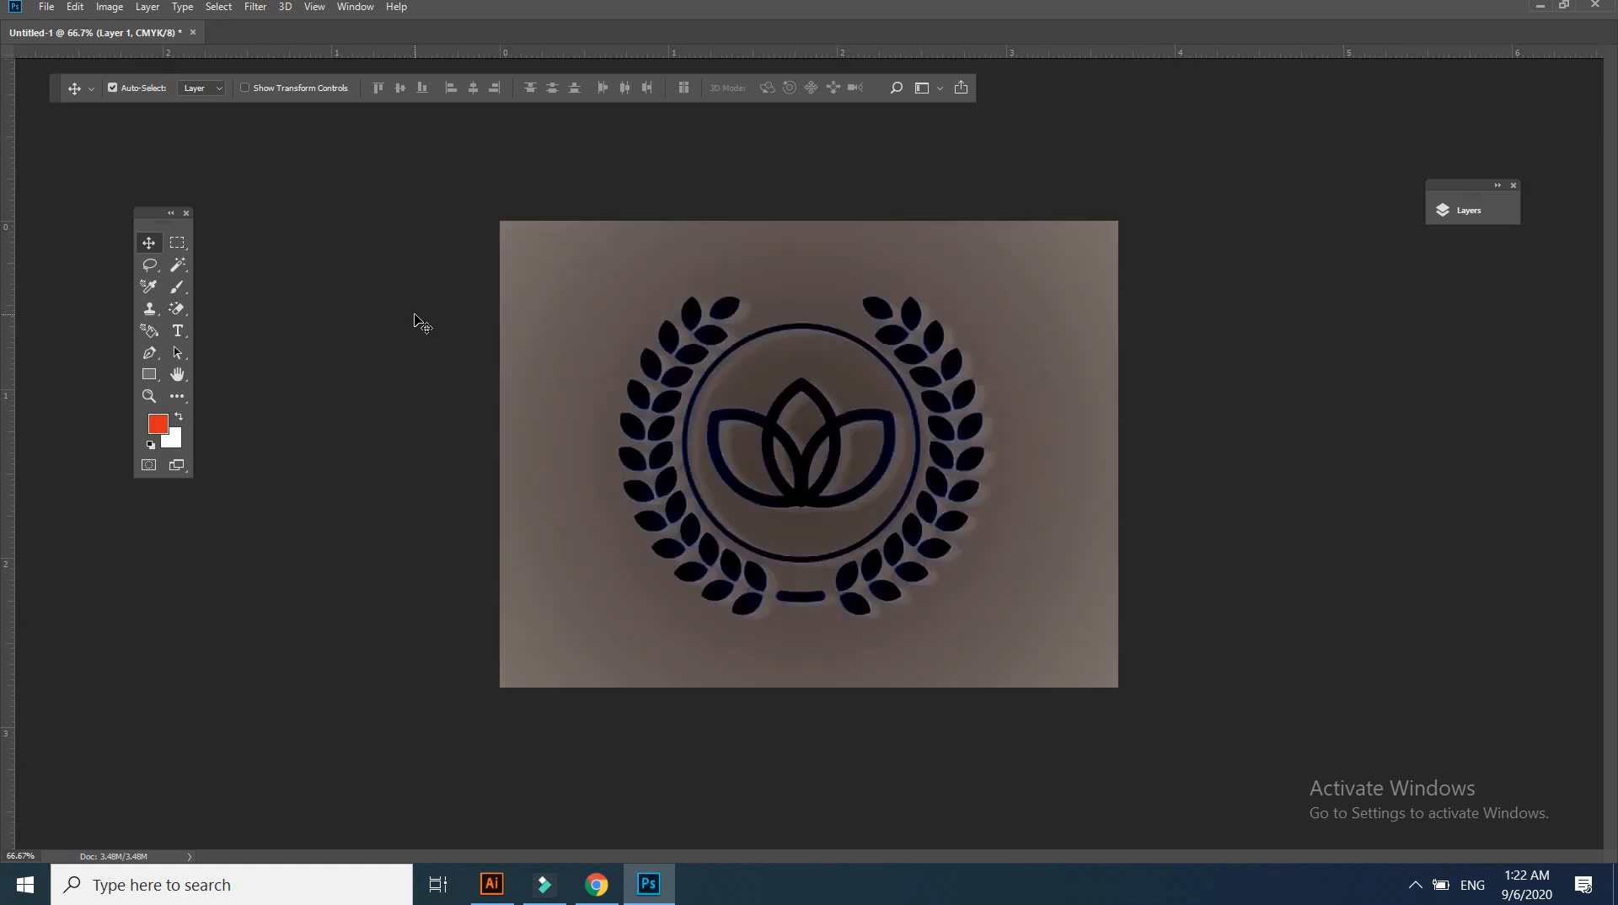
# Convert the inverted wreath image to Grayscale mode, discarding its color information
pyautogui.hotkey('ctrl', '+')
pyautogui.hotkey('ctrl', '+')
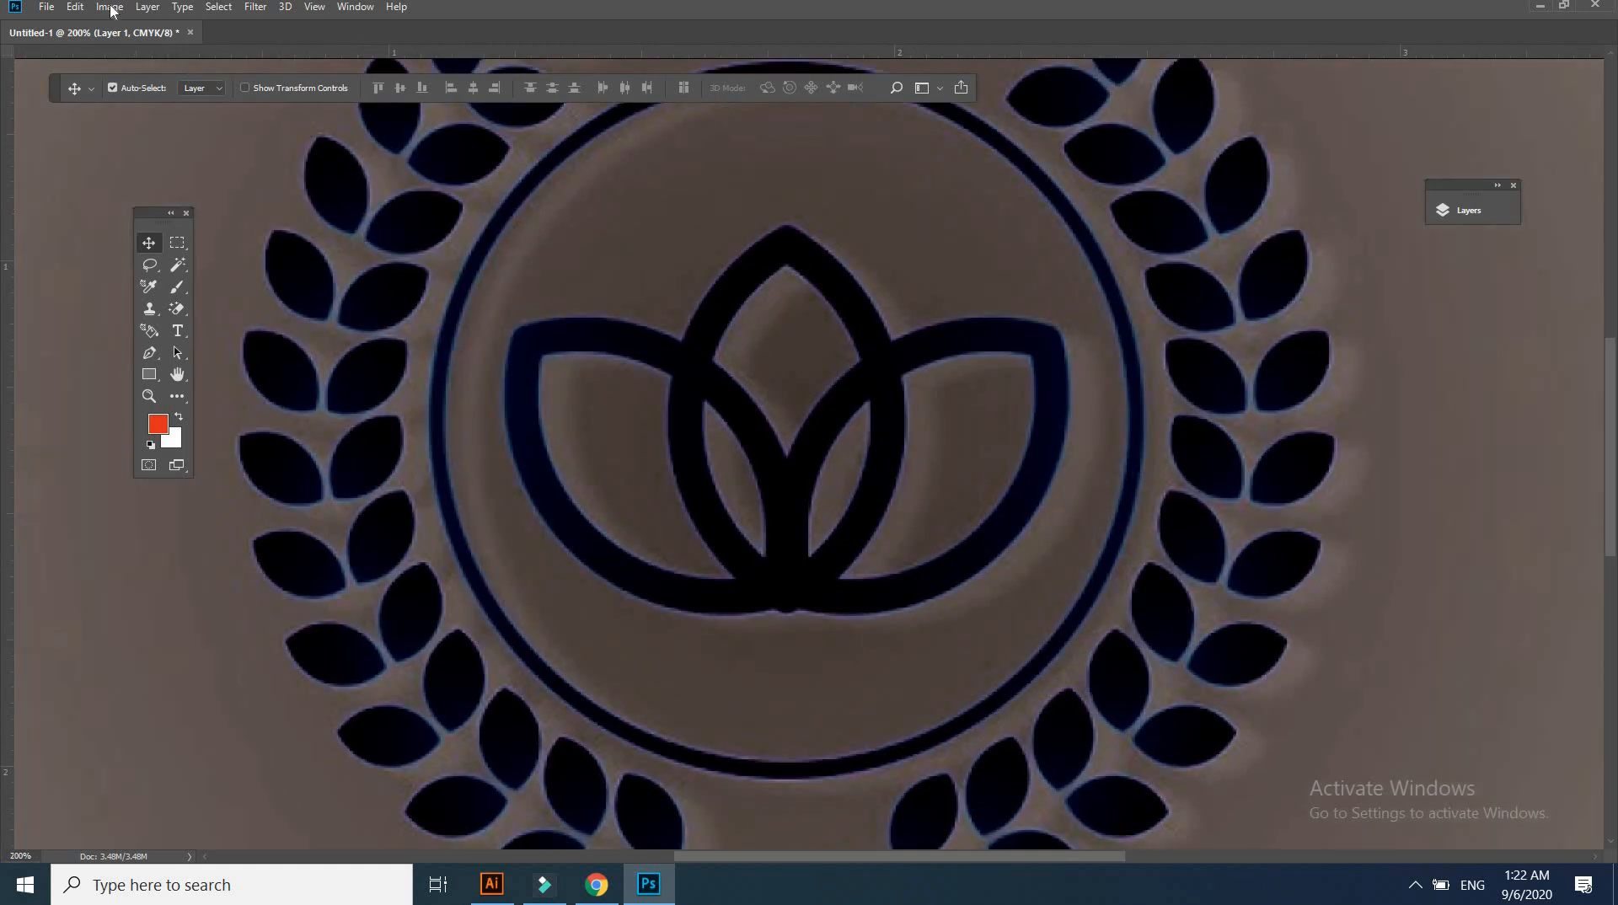
pyautogui.click(110, 8)
pyautogui.moveTo(125, 66)
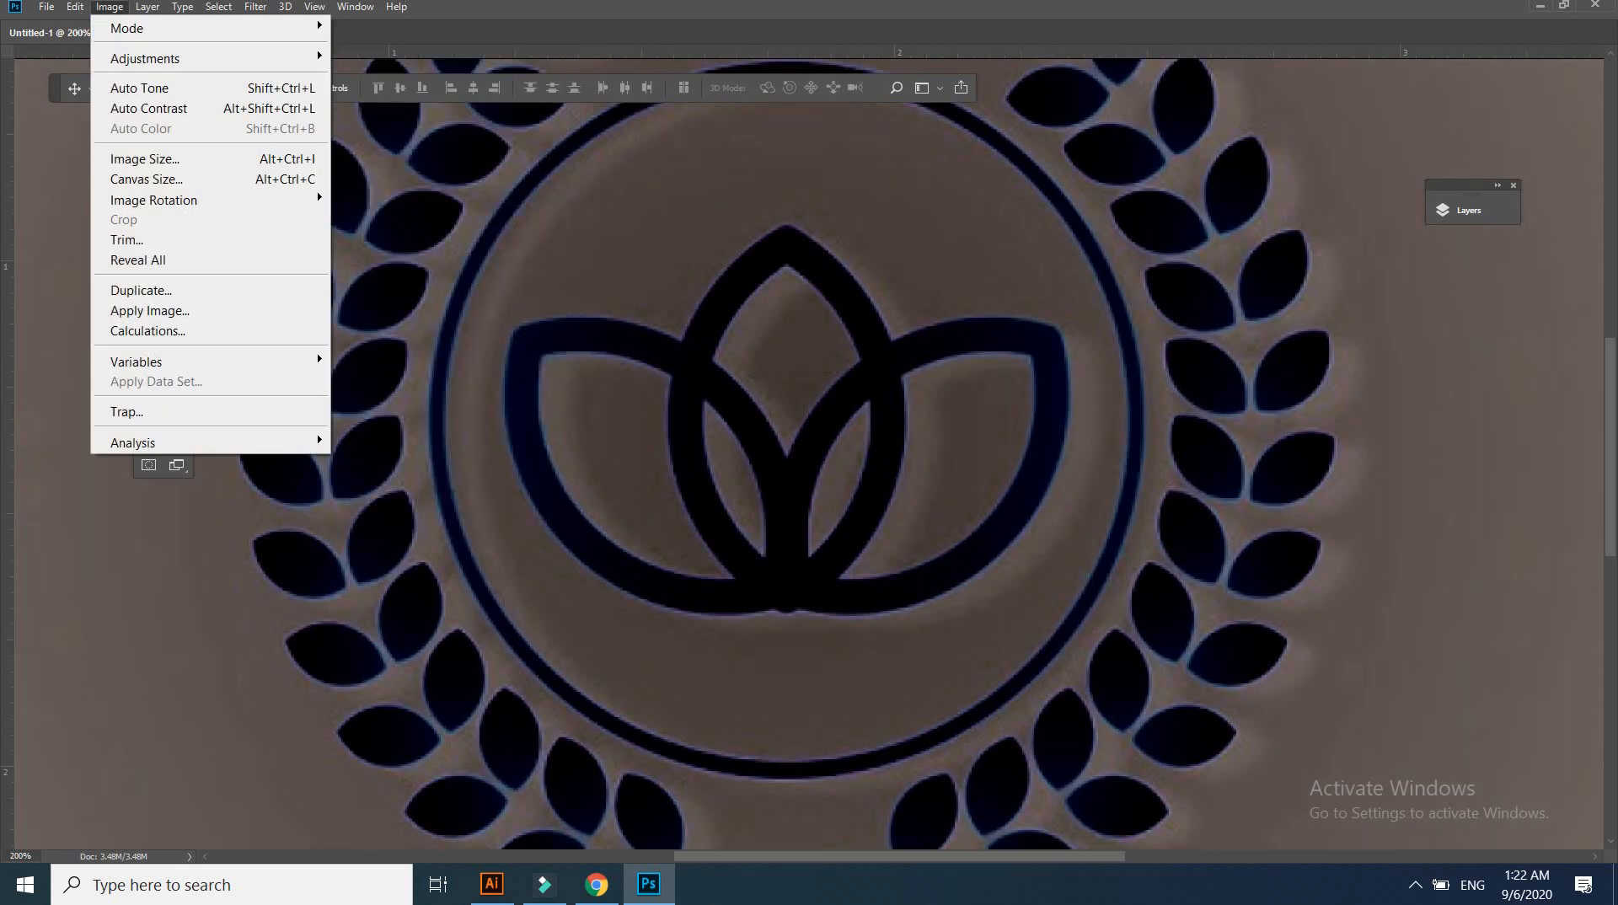
pyautogui.click(116, 10)
pyautogui.click(115, 11)
pyautogui.moveTo(267, 35)
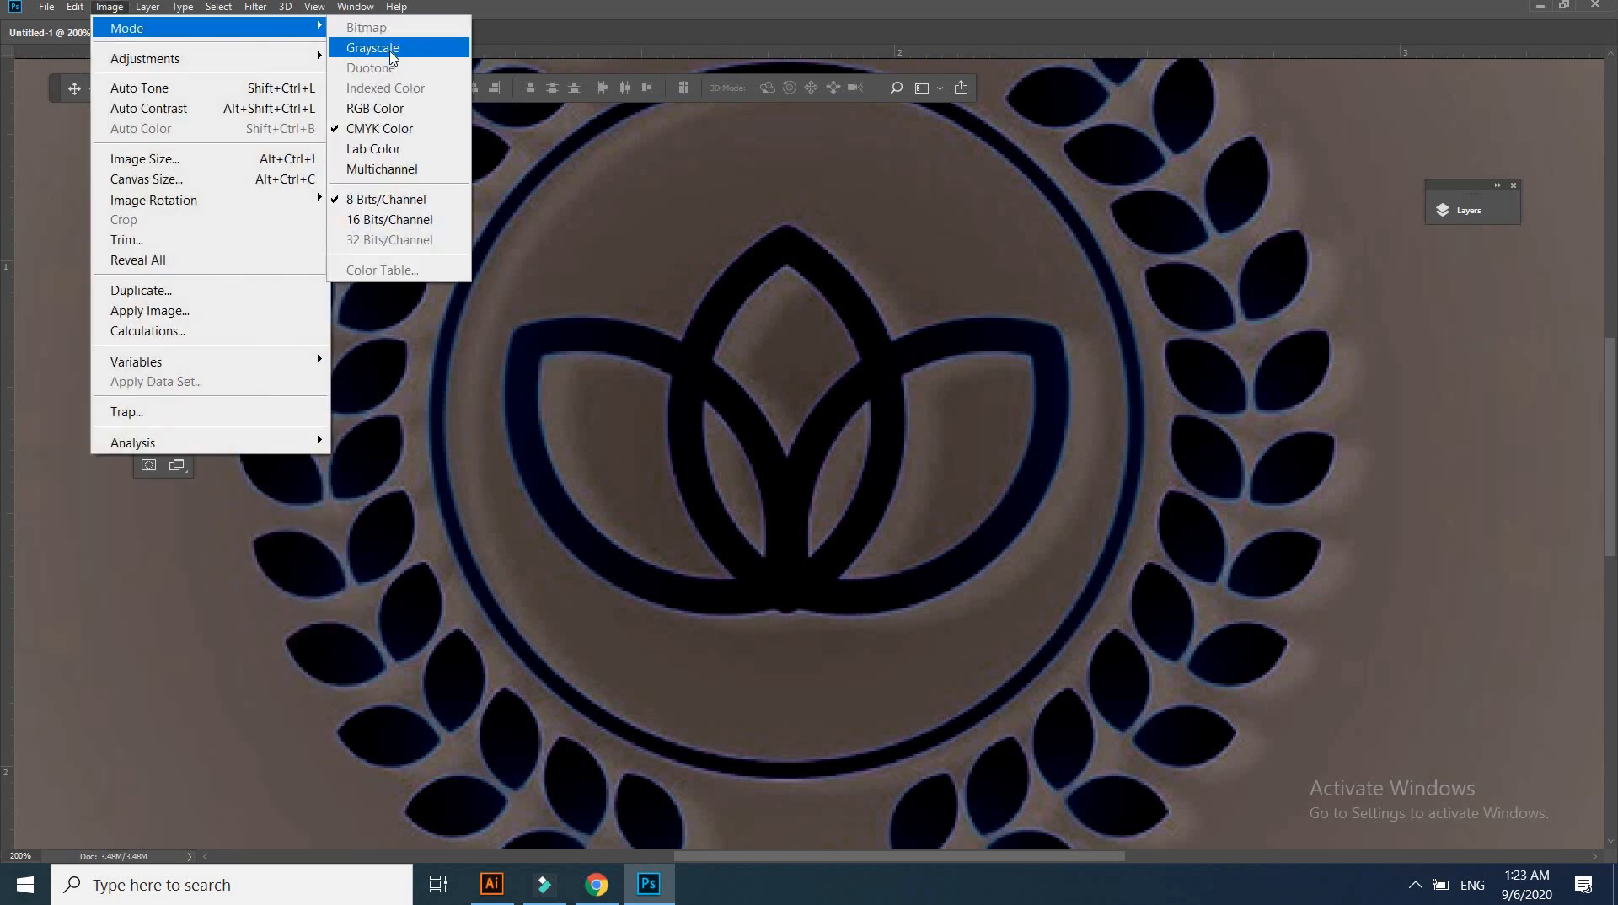
pyautogui.click(392, 52)
pyautogui.click(748, 326)
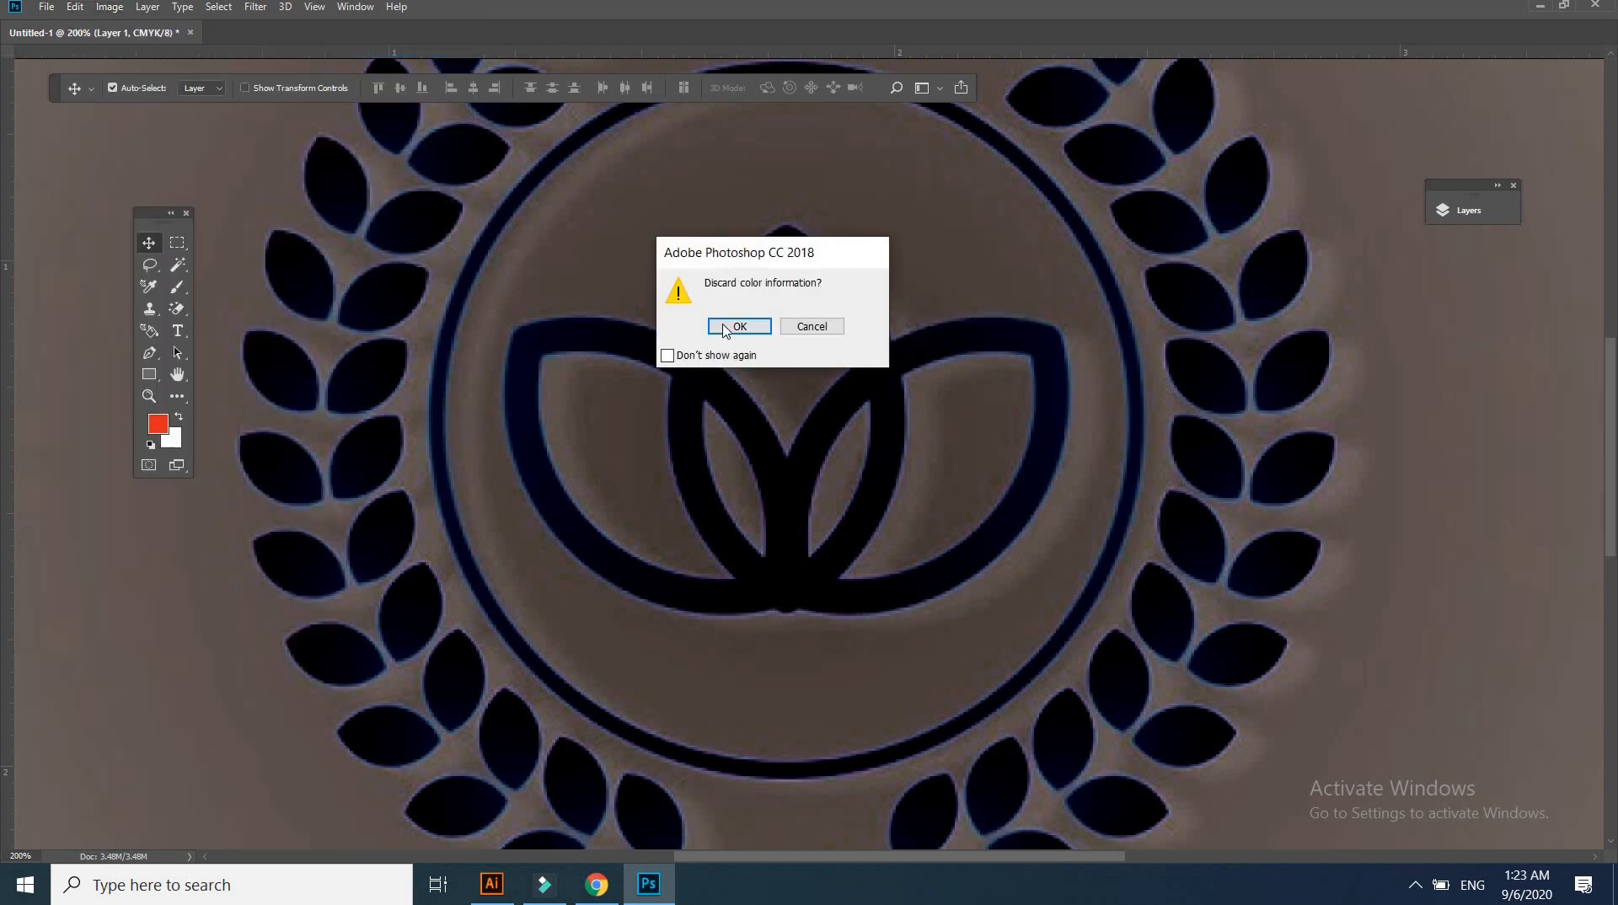
pyautogui.press('Return')
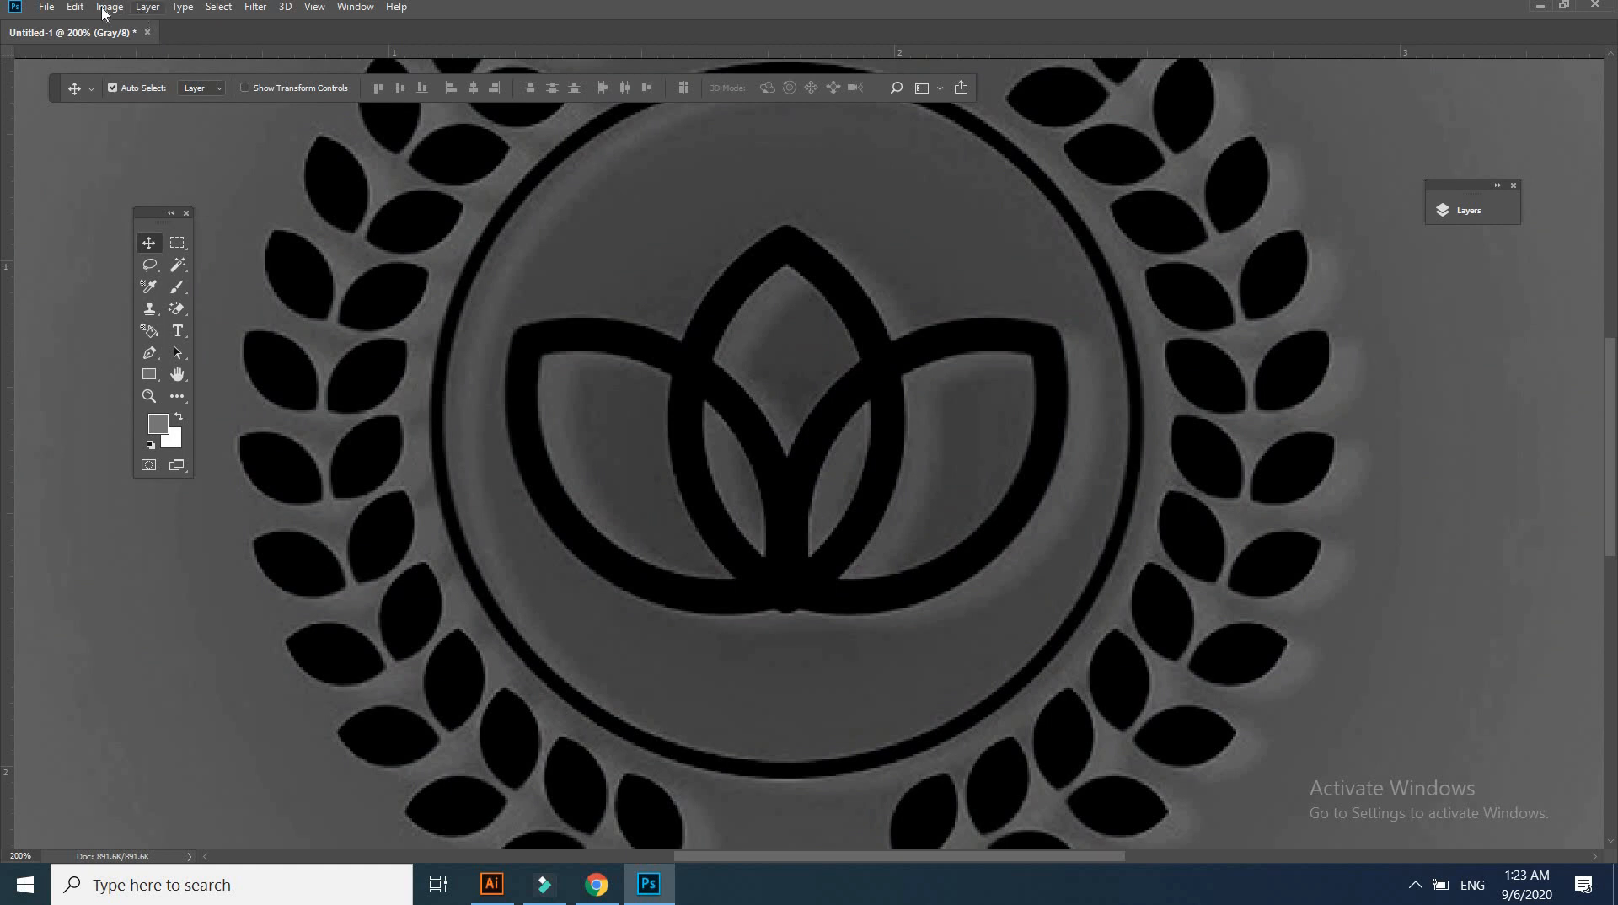
# Apply an Exposure adjustment of +6.46 to turn the gray background white behind the black wreath
pyautogui.click(108, 7)
pyautogui.moveTo(182, 59)
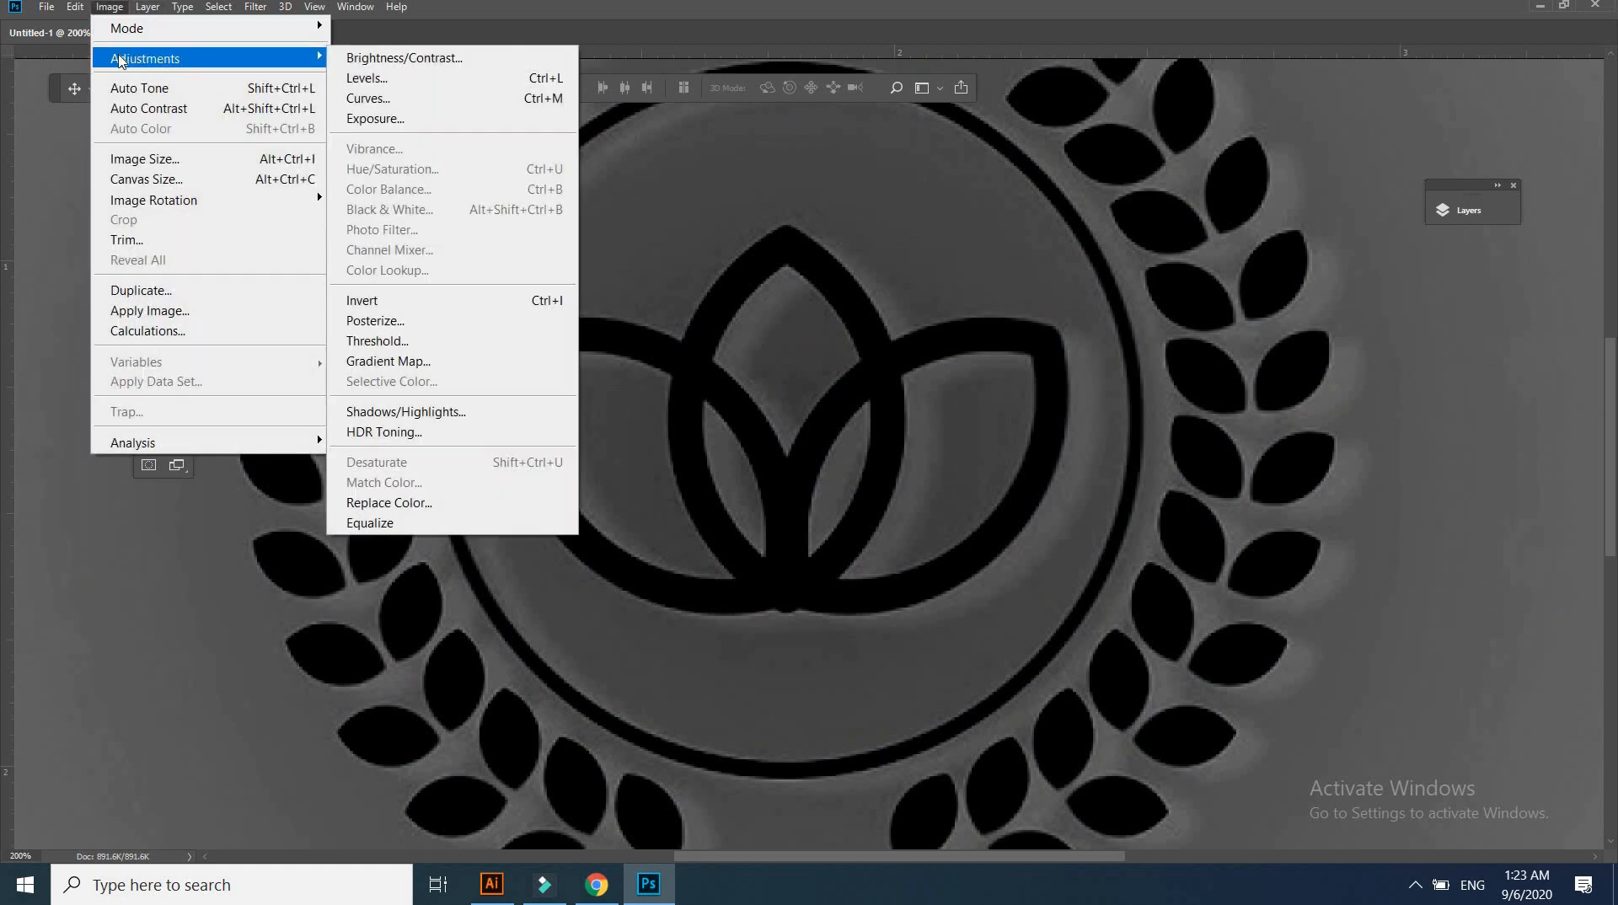
pyautogui.click(108, 7)
pyautogui.click(108, 8)
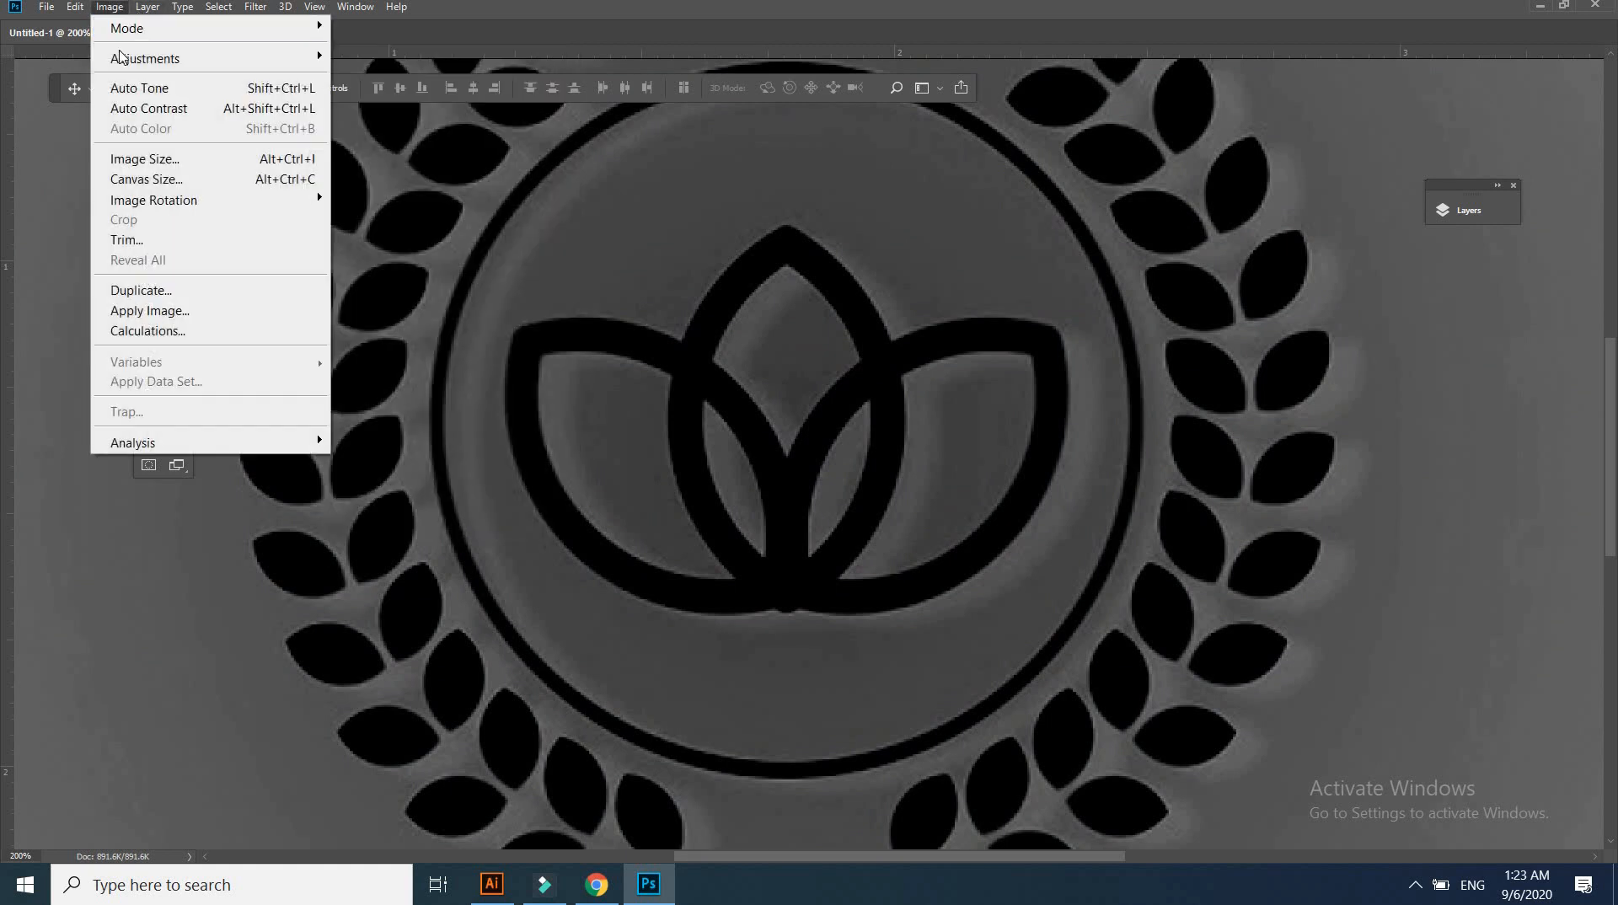
pyautogui.moveTo(120, 57)
pyautogui.click(375, 119)
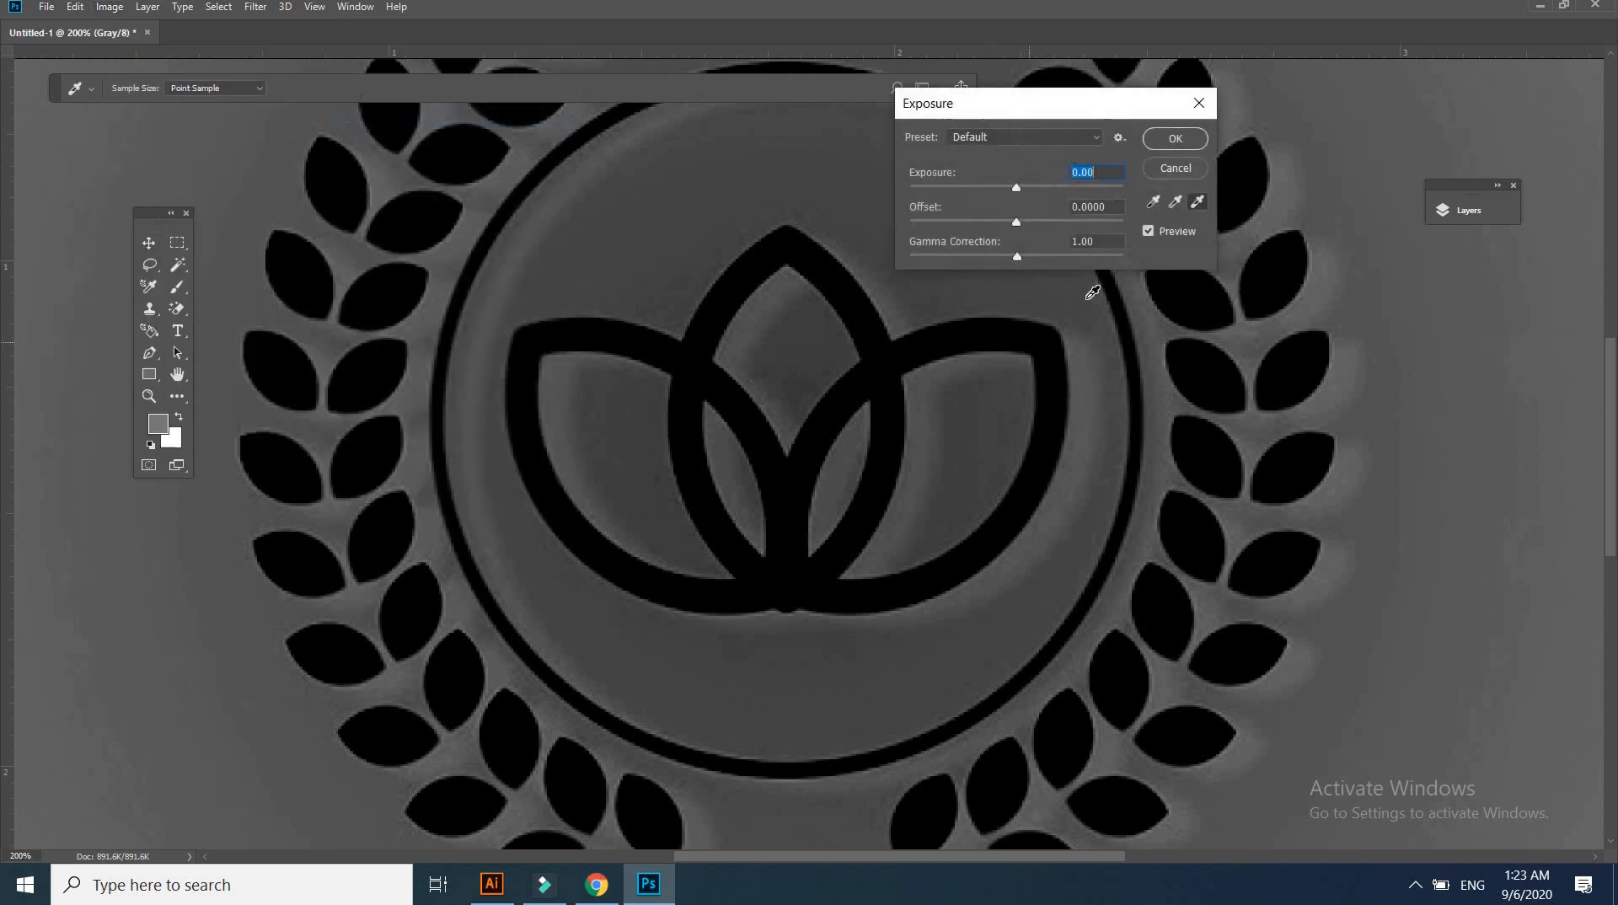
pyautogui.moveTo(1018, 192); pyautogui.dragTo(1095, 190)
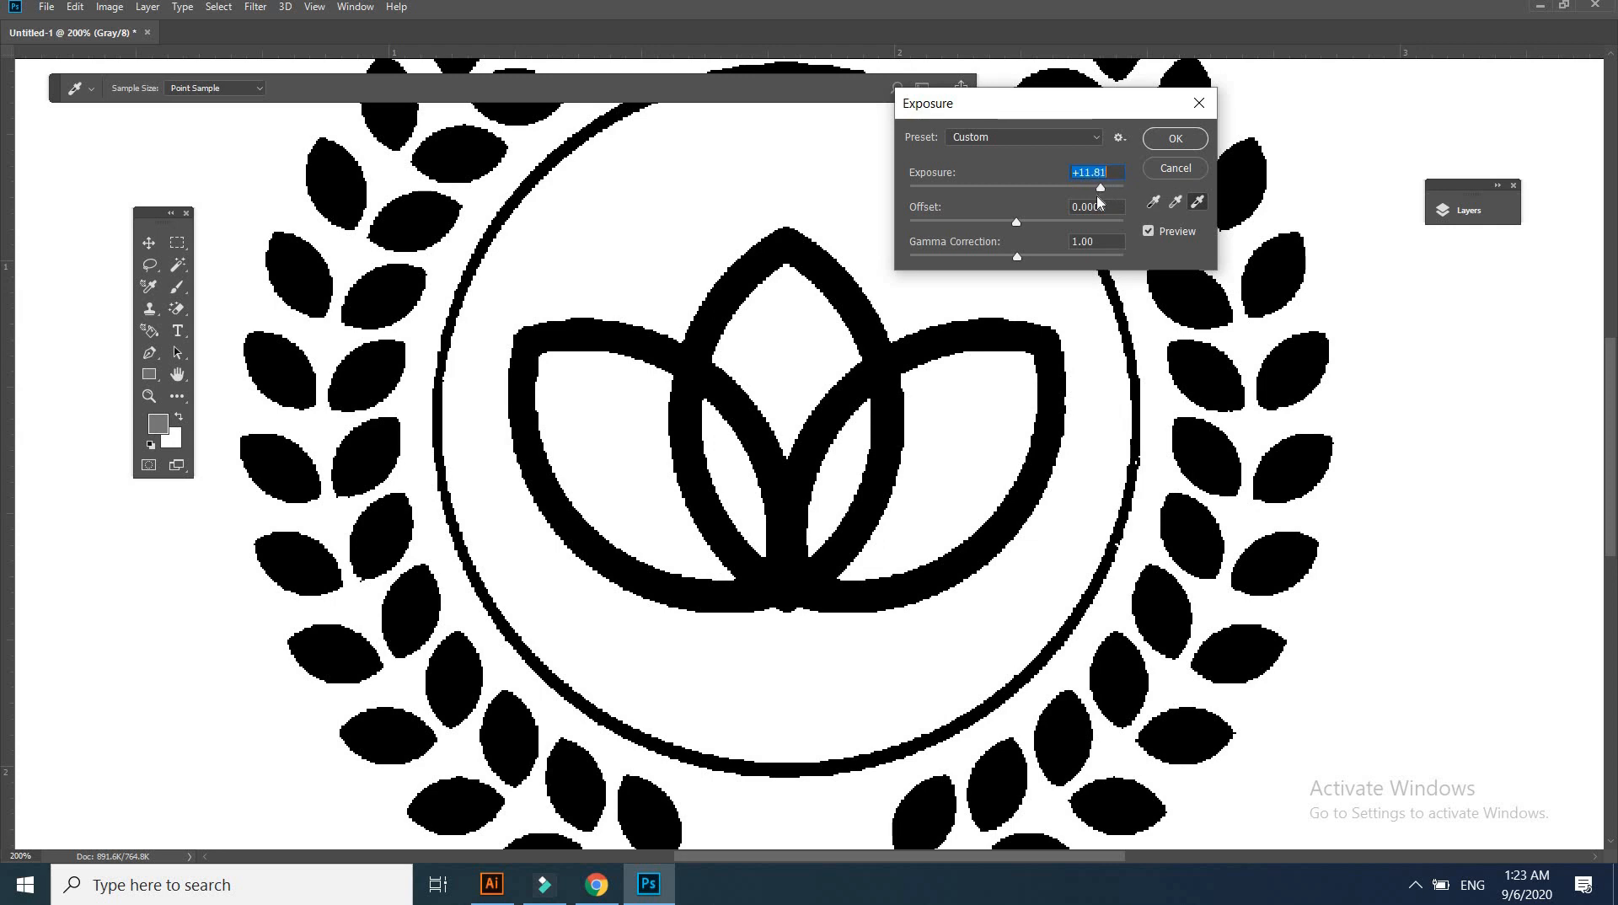
pyautogui.moveTo(1094, 199); pyautogui.dragTo(1087, 205)
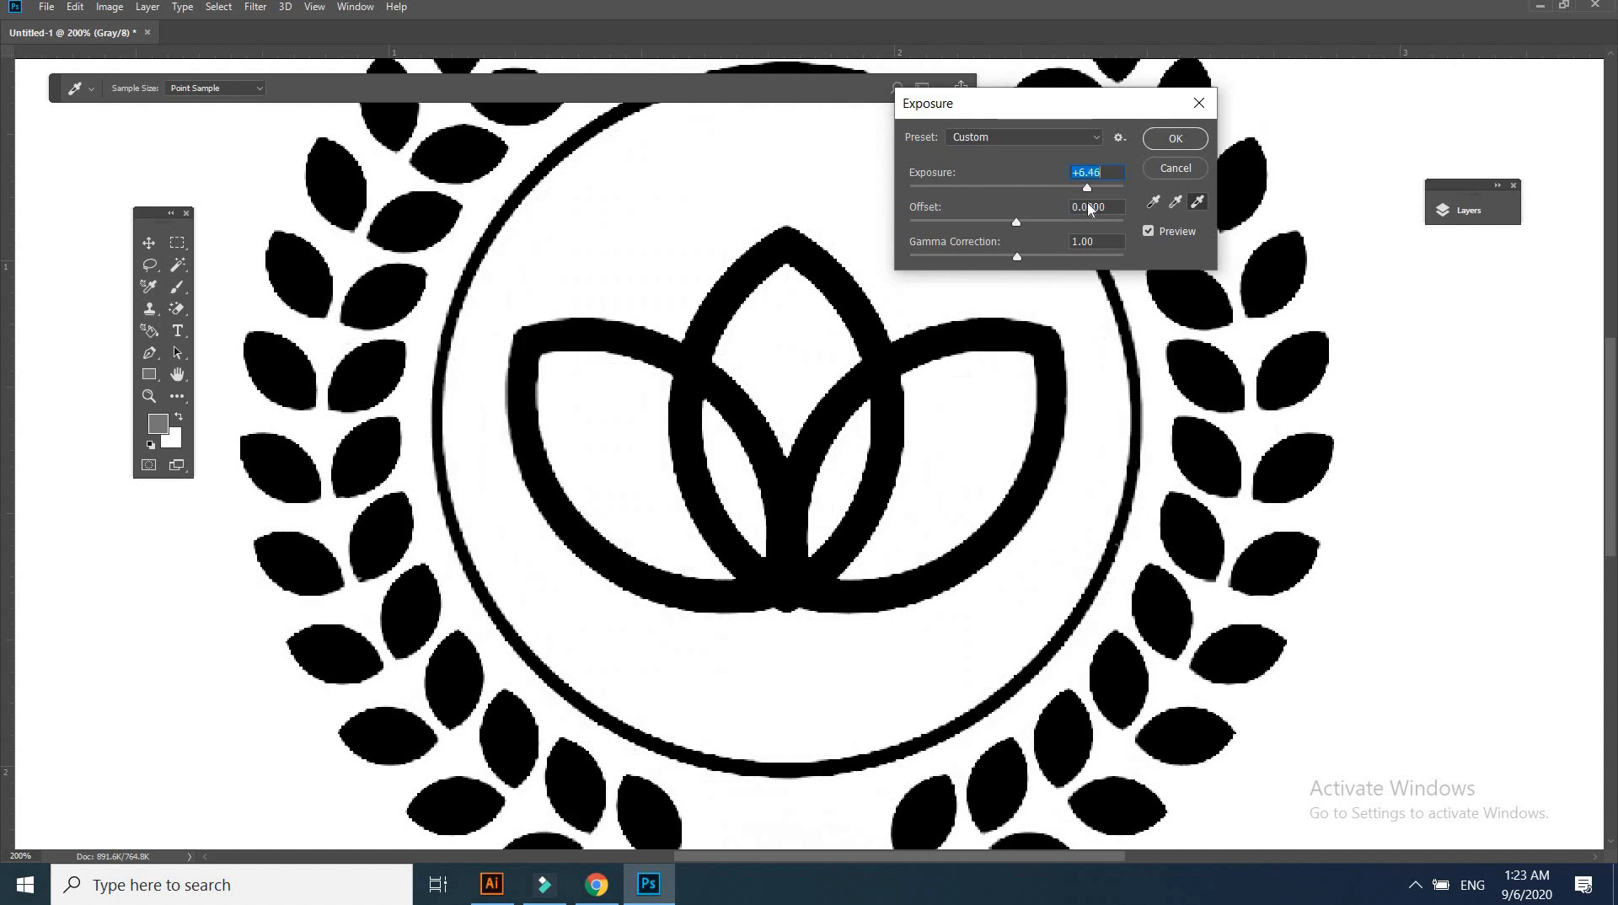
pyautogui.click(1174, 143)
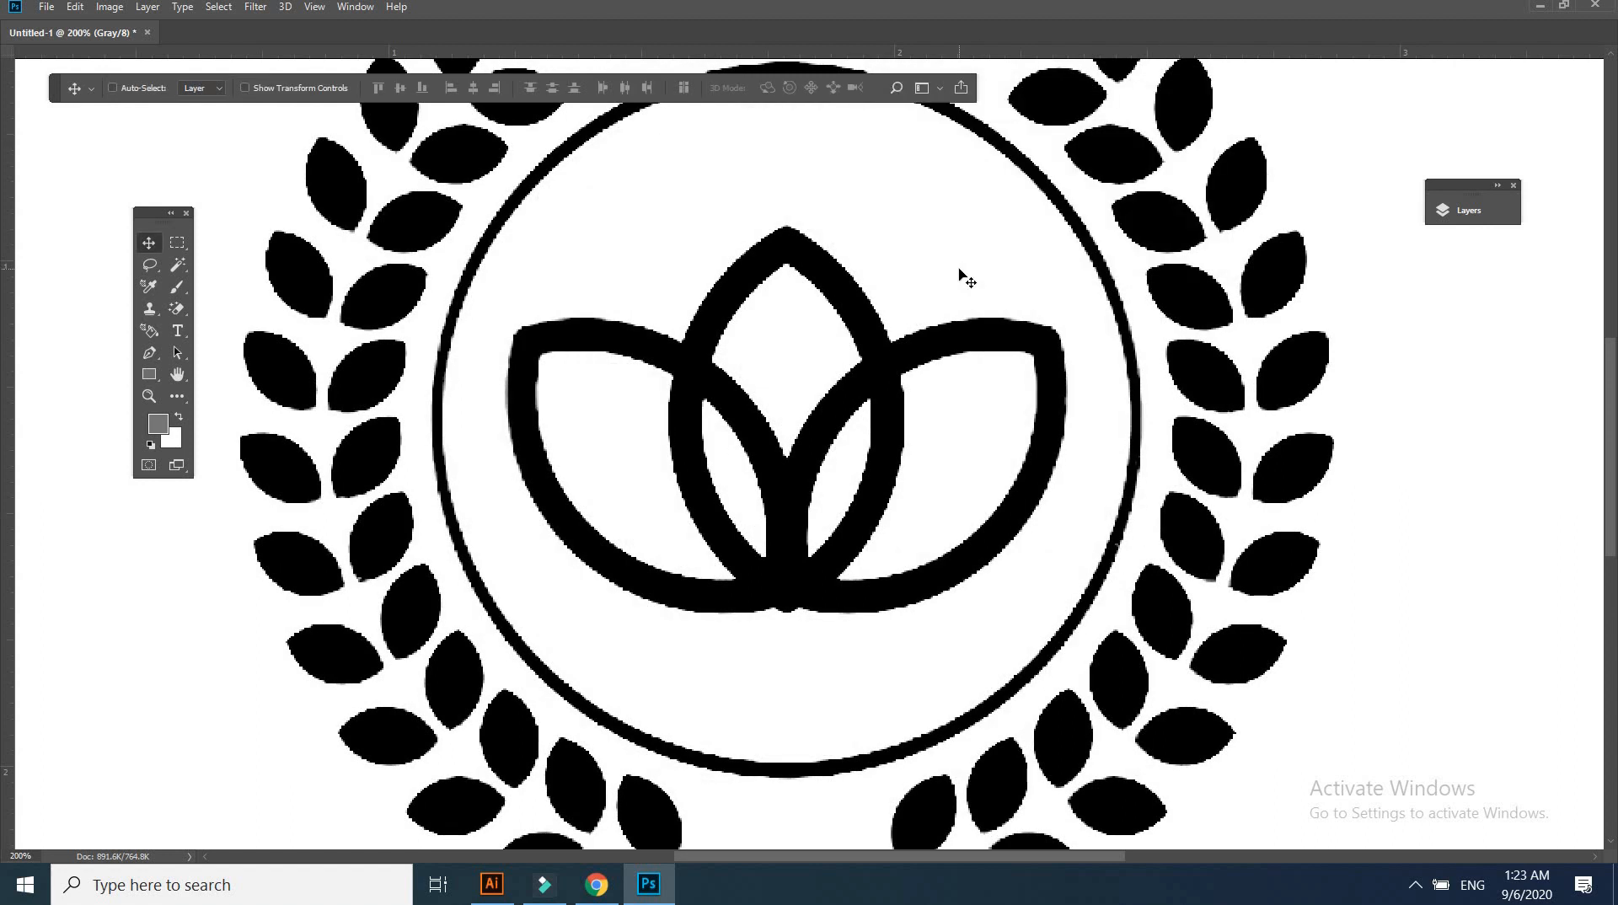
# Select the entire canvas with the Rectangular Marquee and copy the black-and-white wreath image
pyautogui.hotkey('ctrl', '-')
pyautogui.click(177, 243)
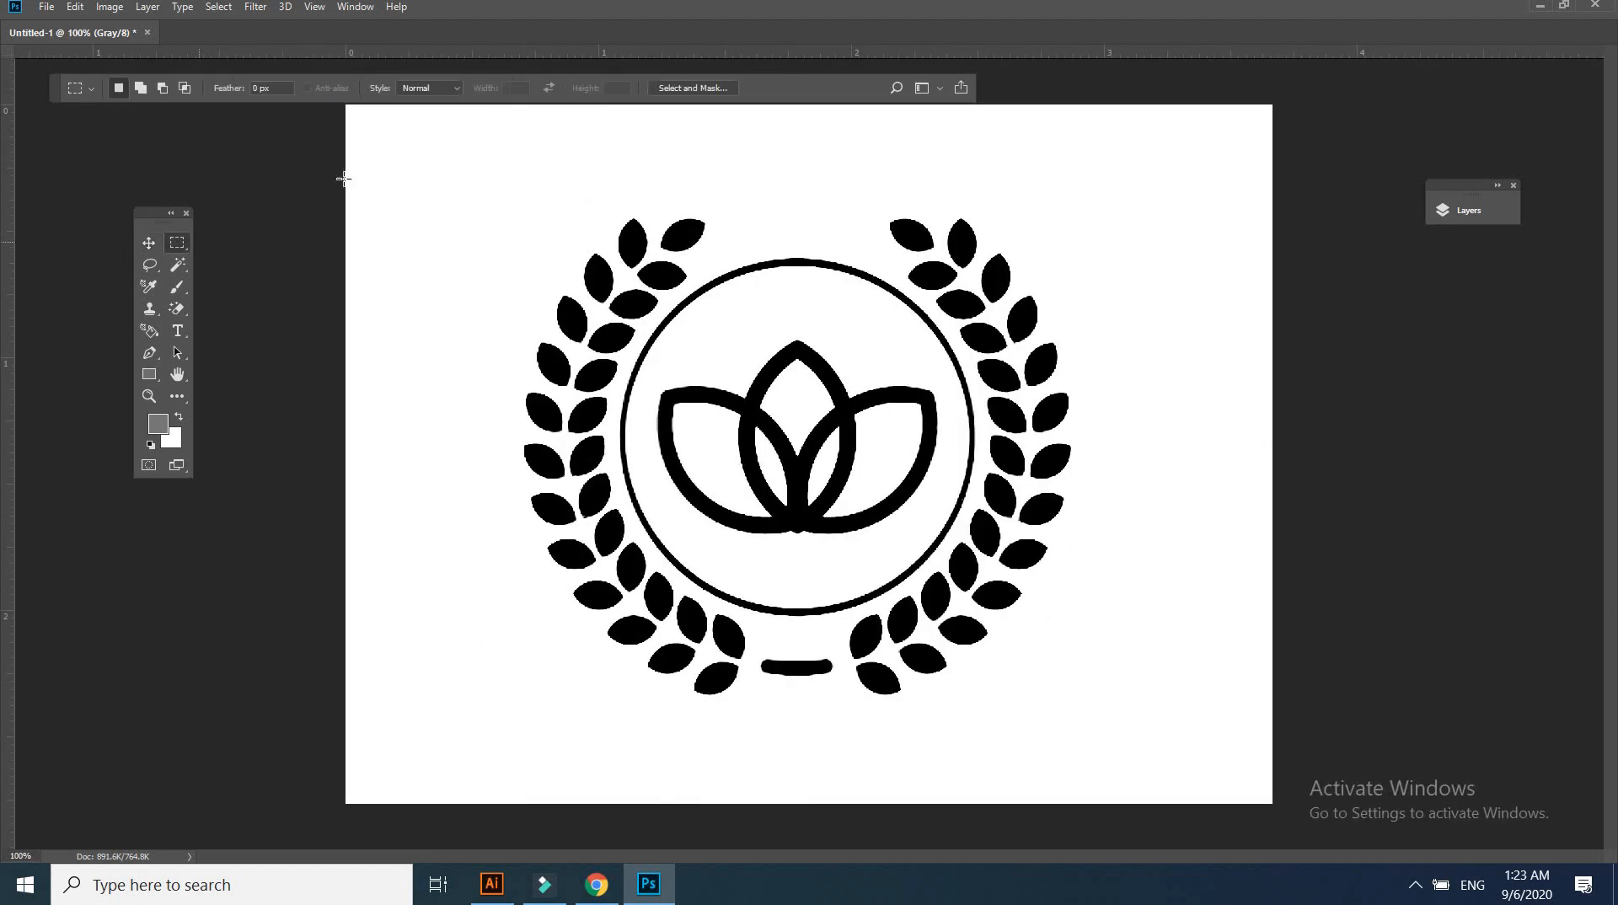
pyautogui.moveTo(332, 114); pyautogui.dragTo(1470, 801)
pyautogui.click(75, 9)
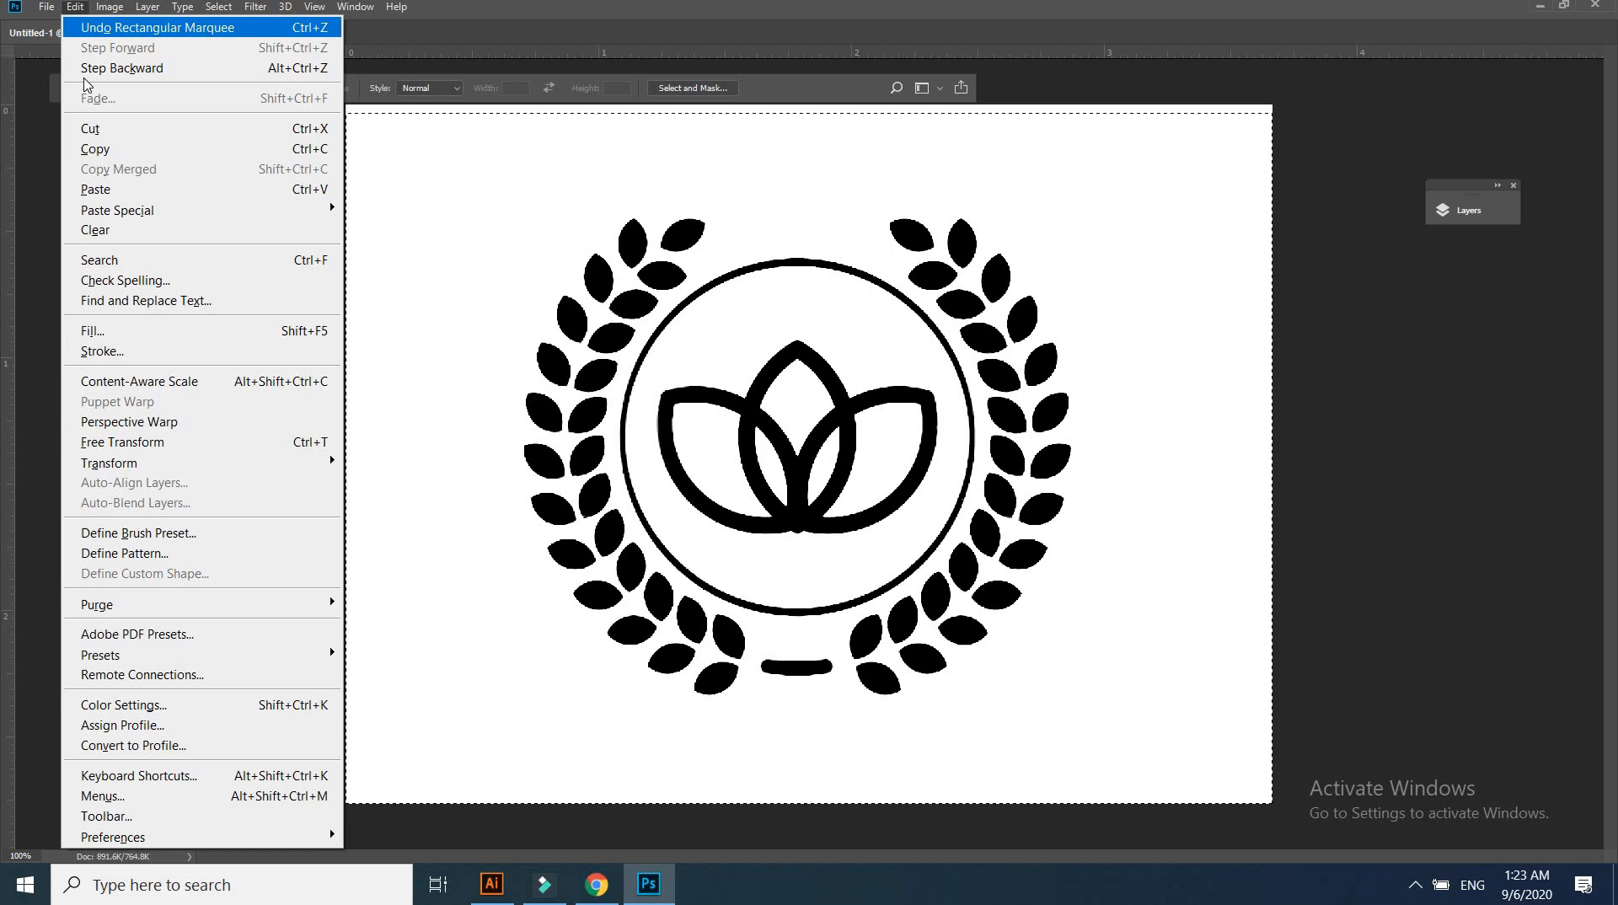
pyautogui.click(94, 148)
# Switch to Illustrator, paste the black-and-white wreath, and place it in the empty artboard area beside the gold original
pyautogui.click(496, 885)
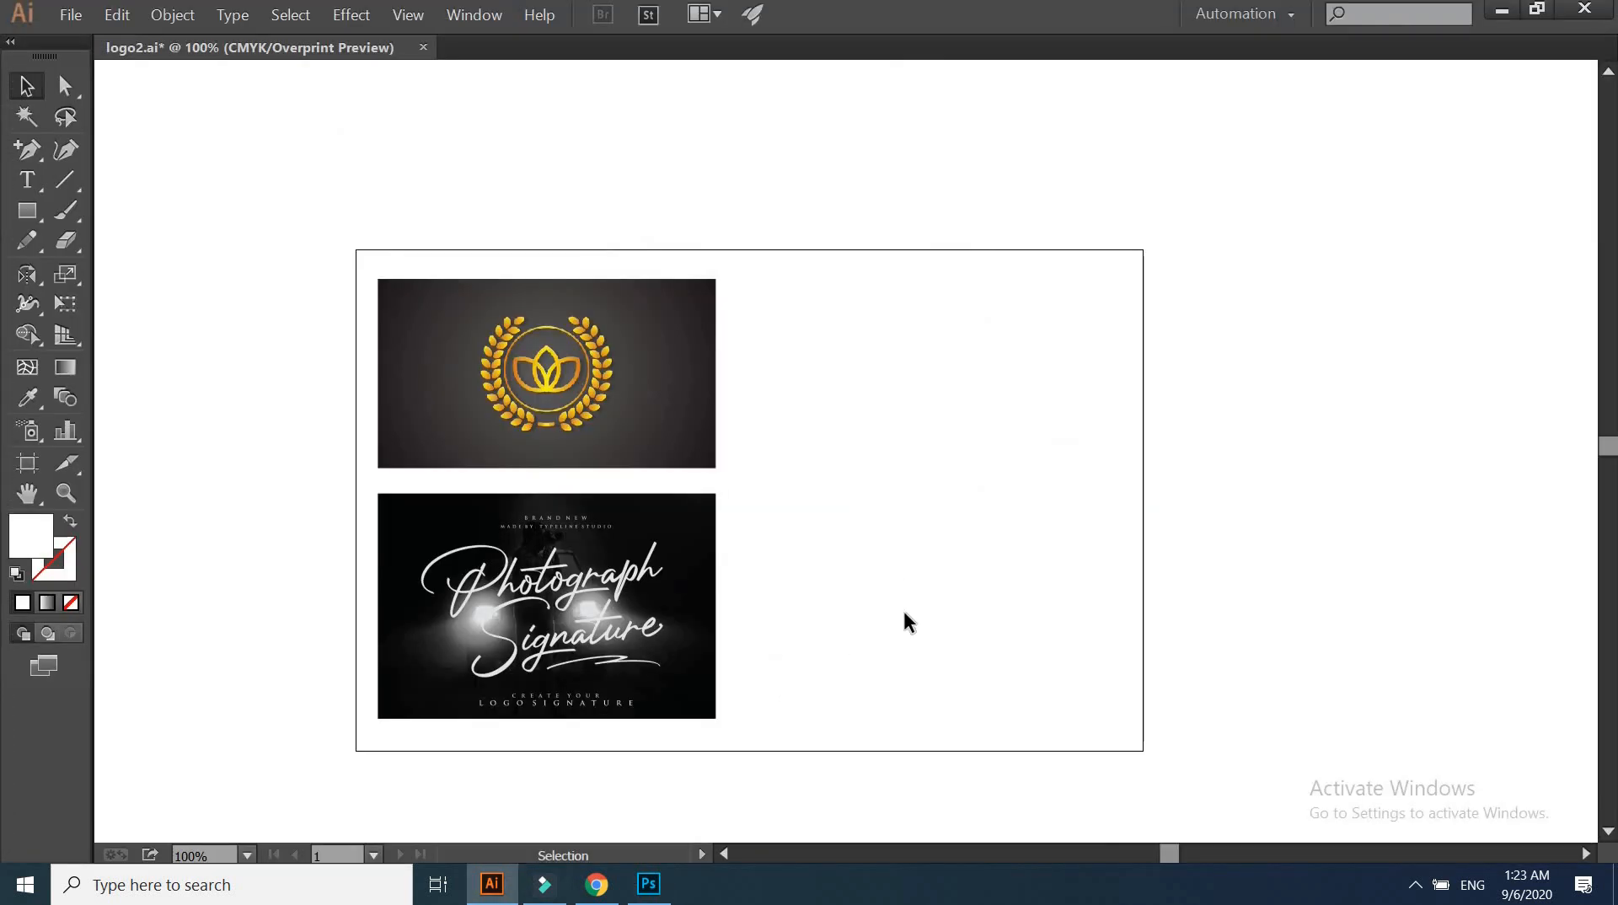
pyautogui.click(117, 15)
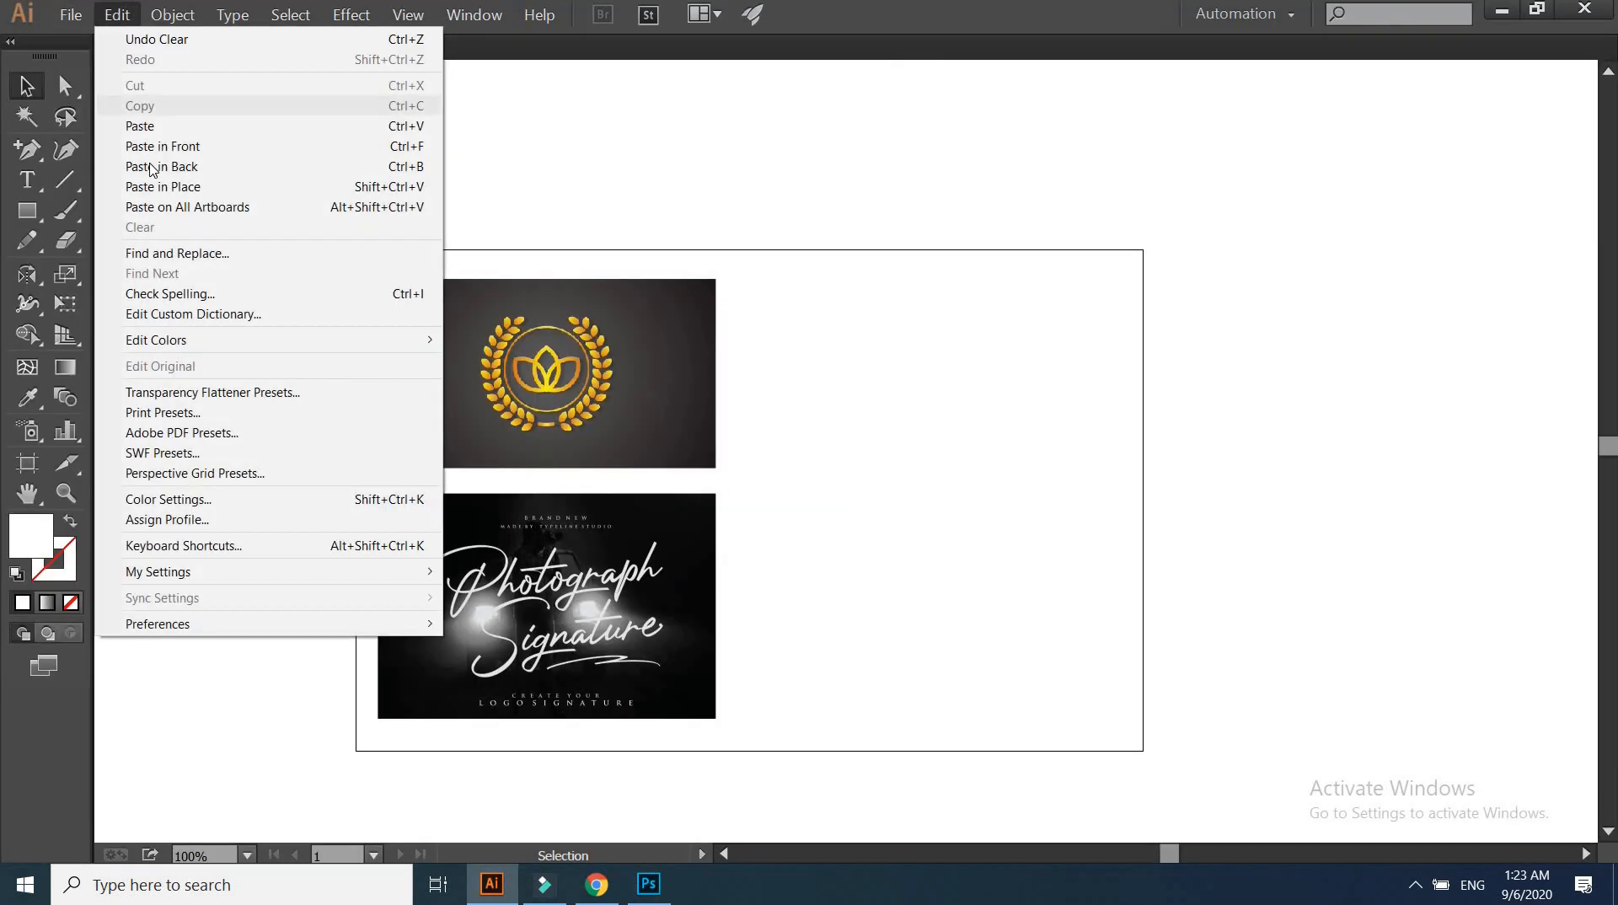
pyautogui.click(138, 128)
pyautogui.moveTo(831, 518); pyautogui.dragTo(914, 430)
pyautogui.hotkey('ctrl', '+')
pyautogui.moveTo(1076, 553); pyautogui.dragTo(978, 421)
# Convert the pasted black-and-white wreath to vector shapes with Image Trace, using Make and Expand, and deselect it
pyautogui.click(165, 15)
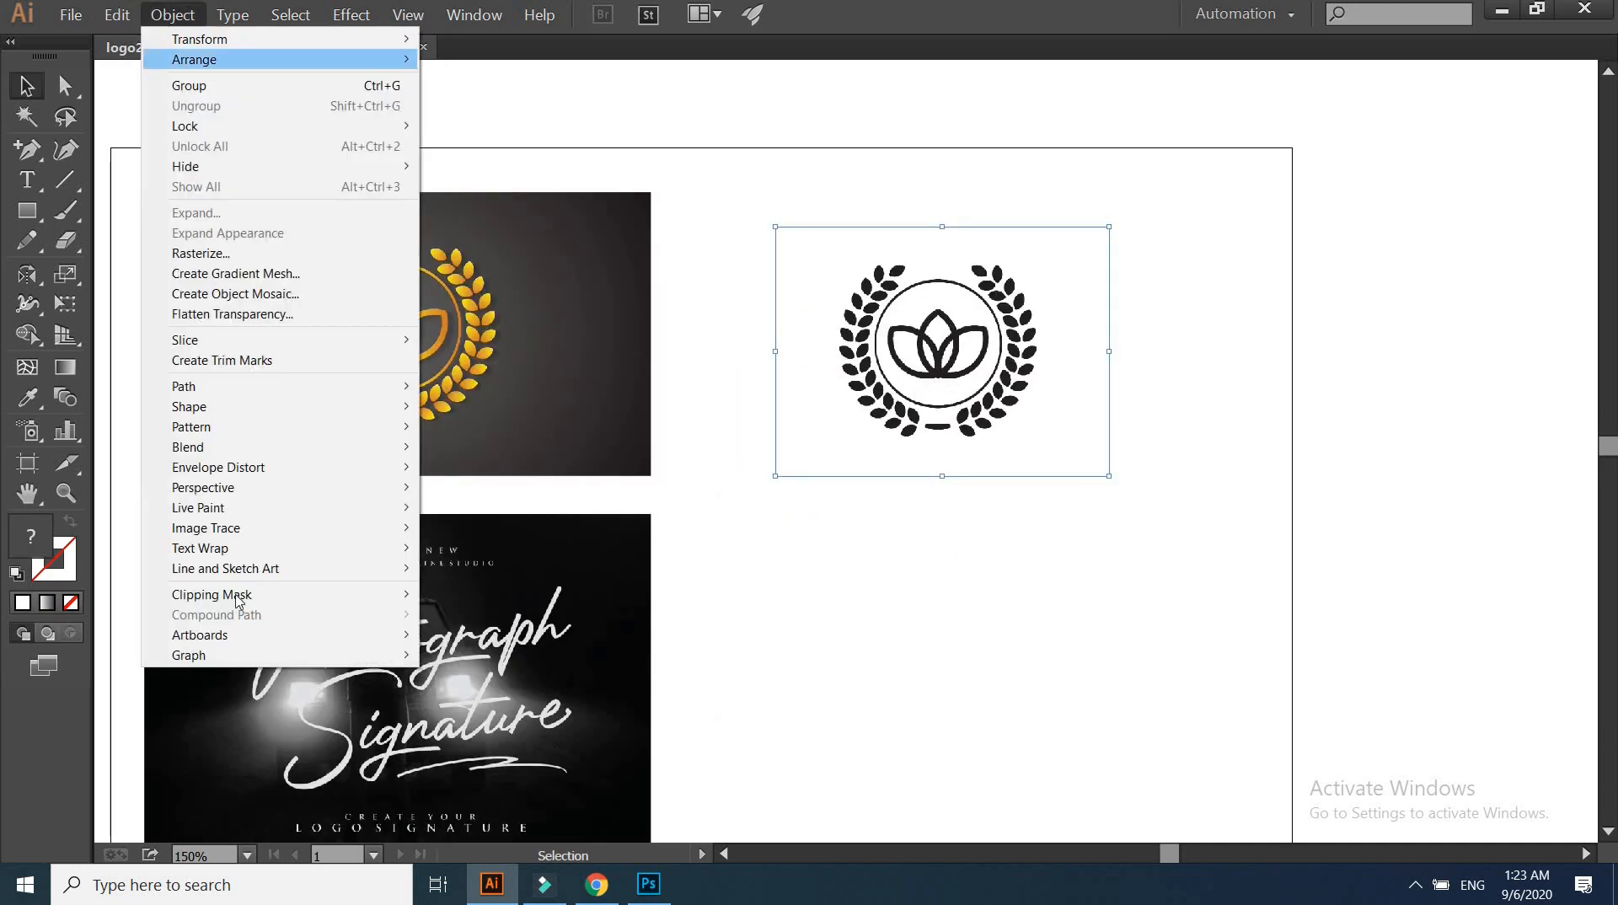
pyautogui.moveTo(245, 531)
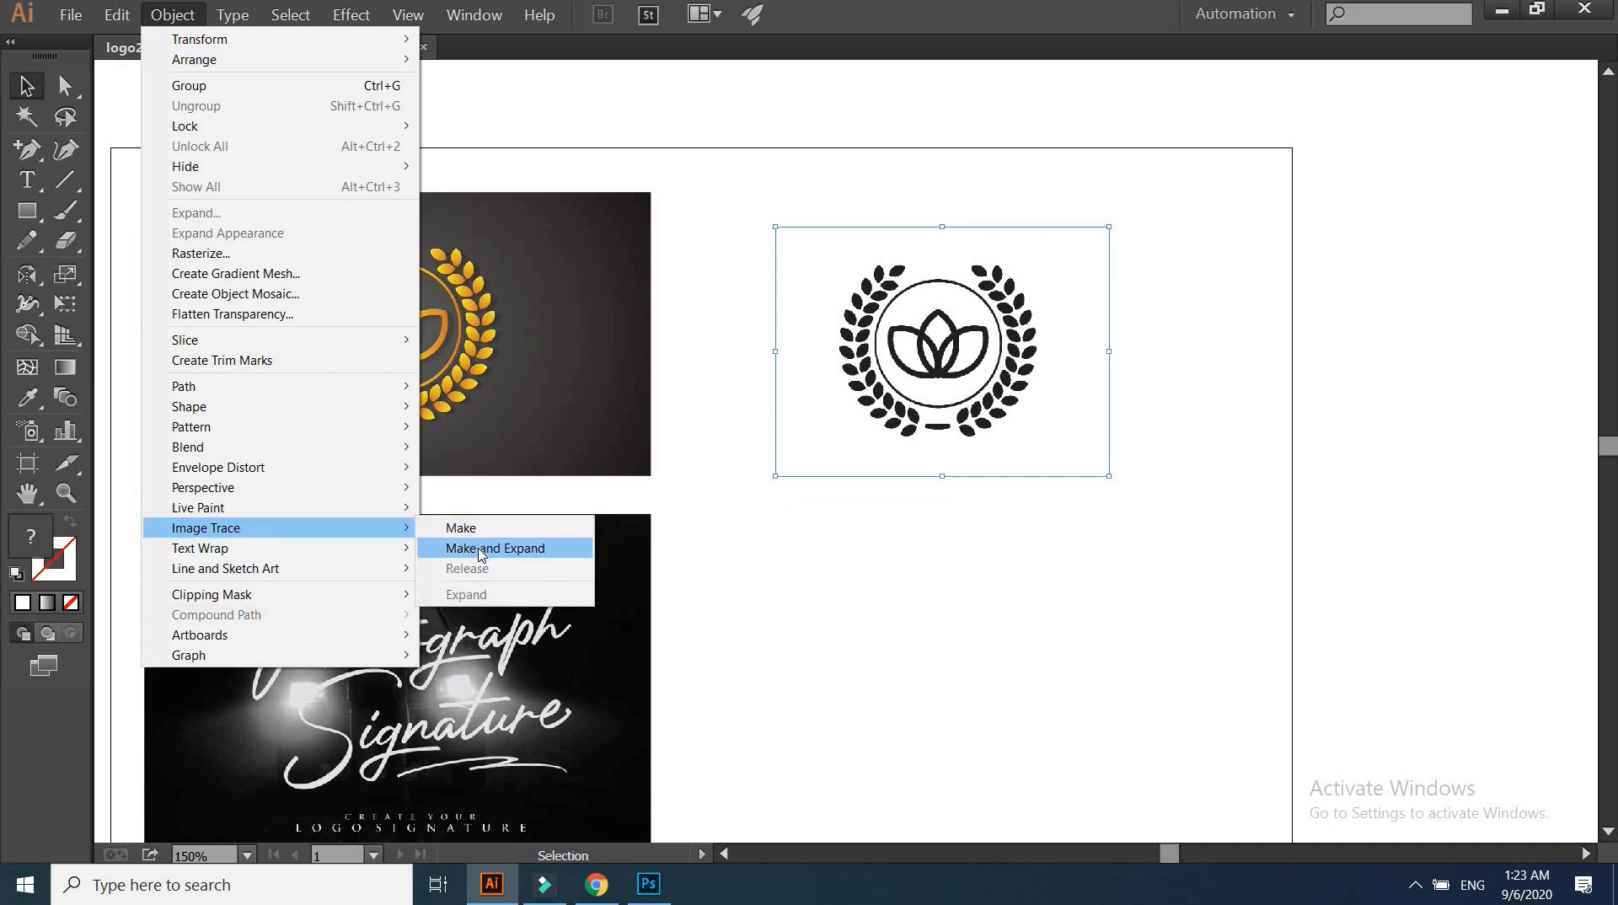
pyautogui.click(481, 552)
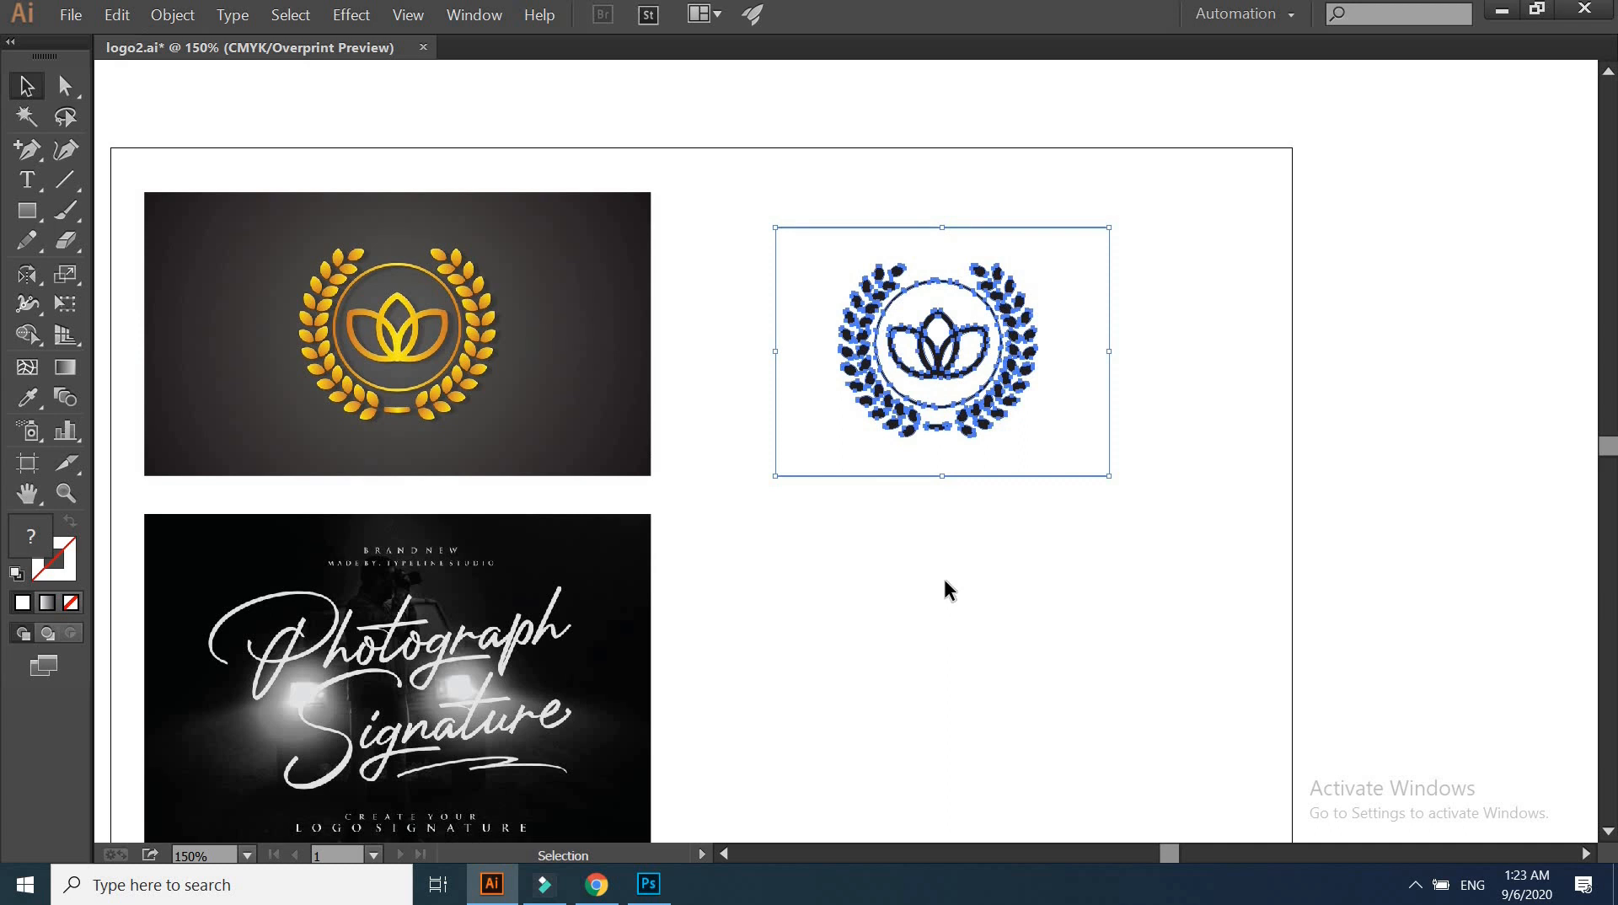
pyautogui.click(102, 192)
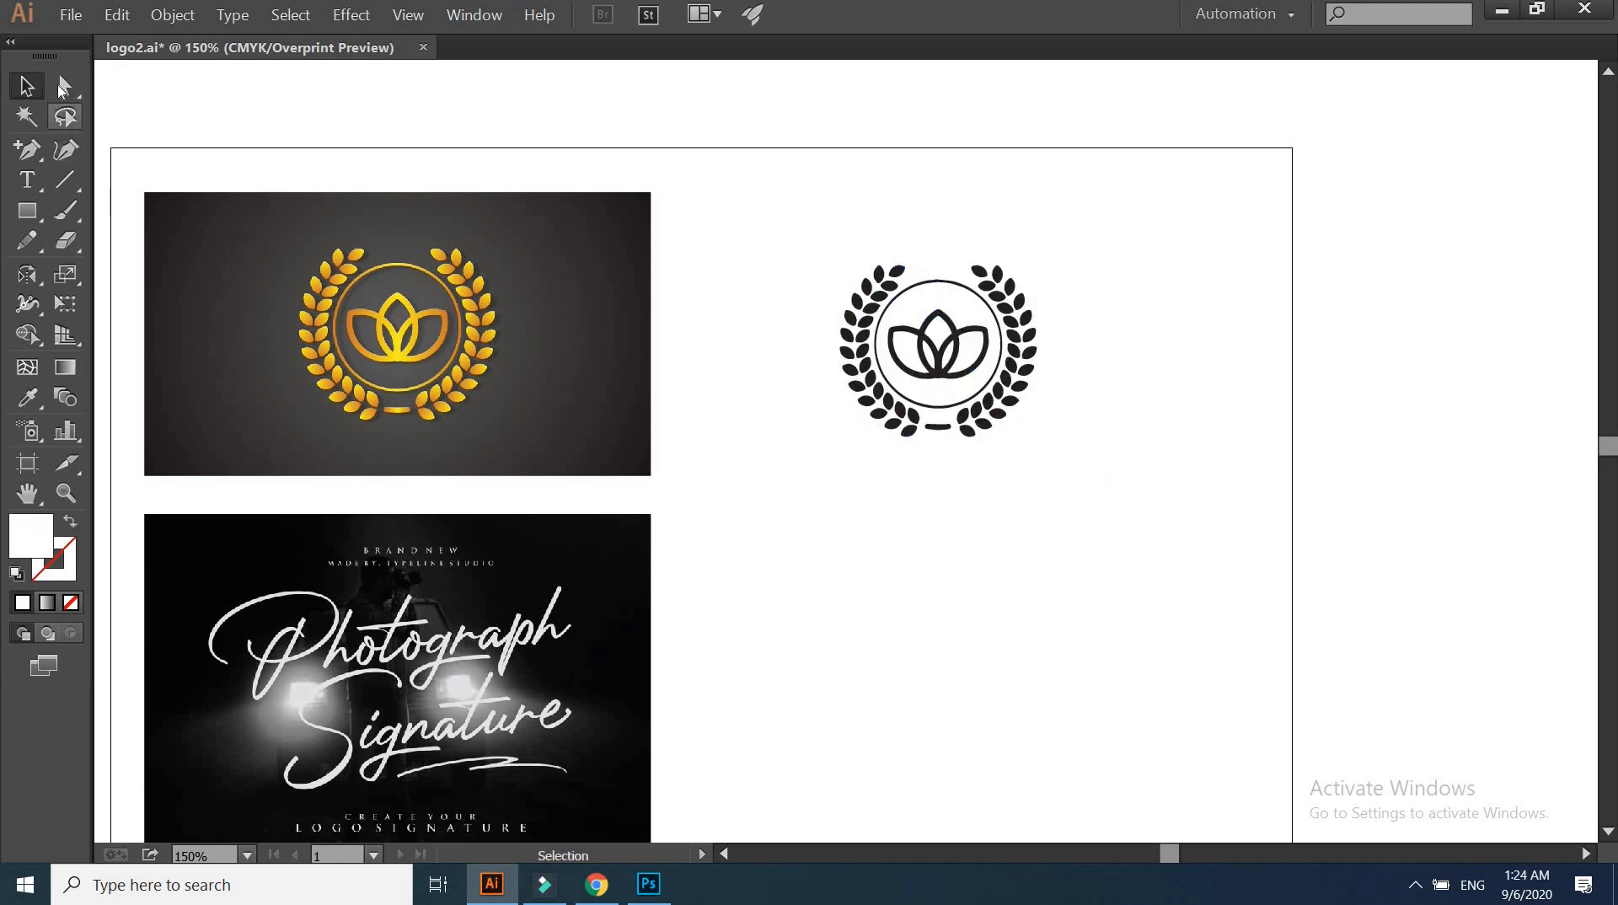
# Use Direct Selection to delete the white background shape around the traced black wreath
pyautogui.click(65, 85)
pyautogui.hotkey('ctrl', '+')
pyautogui.hotkey('ctrl', '+')
pyautogui.moveTo(1068, 575); pyautogui.dragTo(979, 740)
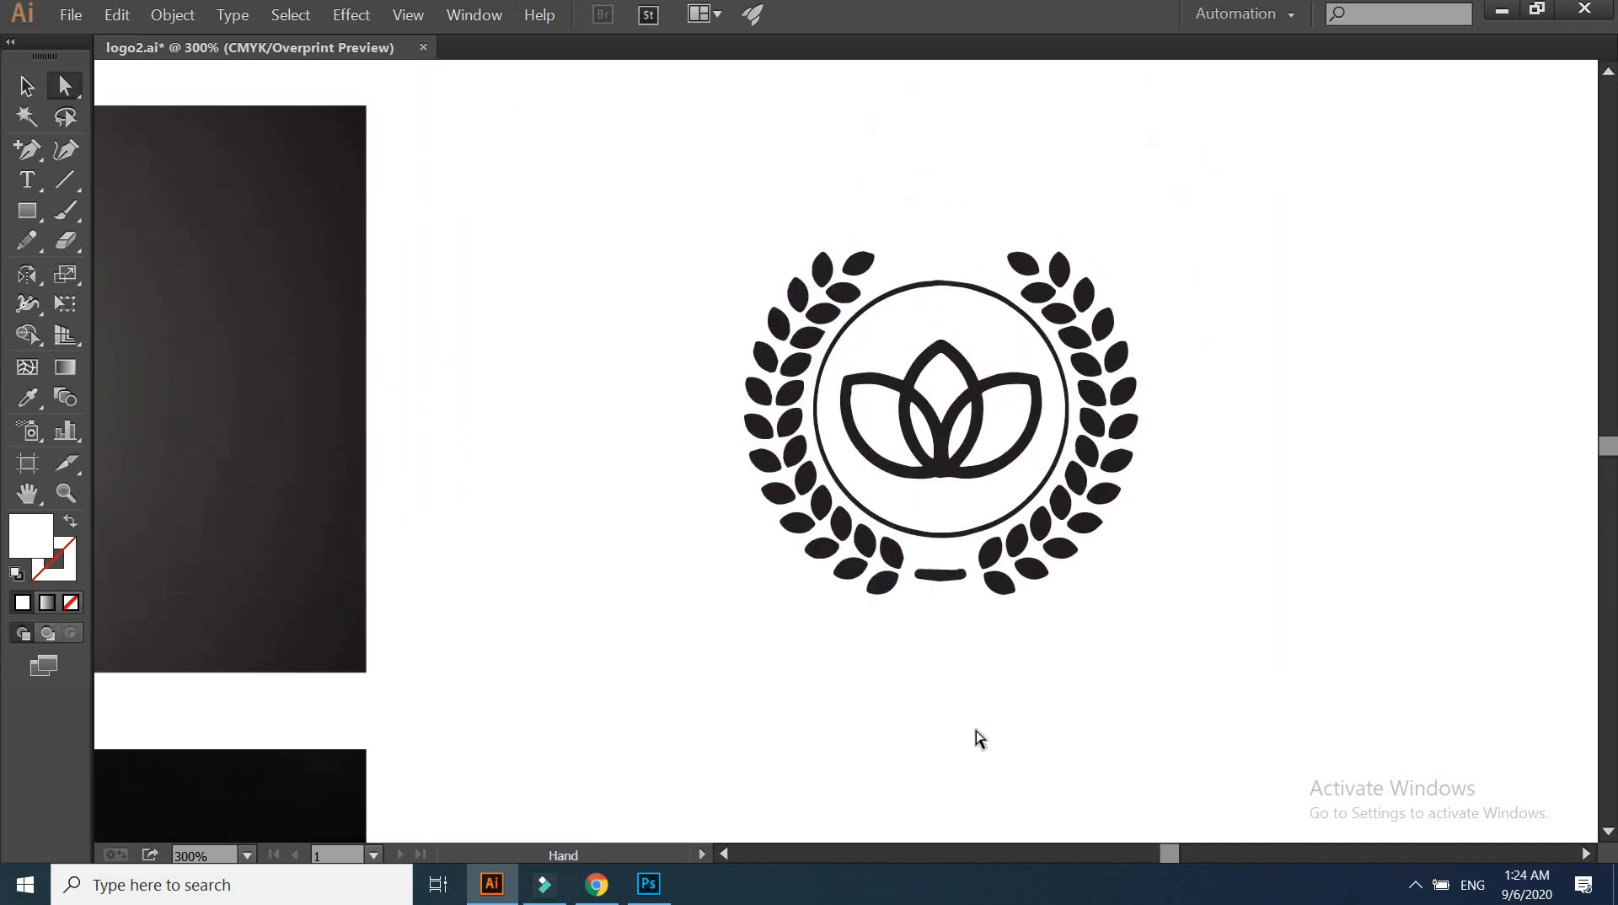
pyautogui.hotkey('ctrl', '-')
pyautogui.moveTo(990, 666); pyautogui.dragTo(930, 734)
pyautogui.moveTo(1167, 708)
pyautogui.mouseDown()
pyautogui.moveTo(1021, 587)
pyautogui.moveTo(627, 334)
pyautogui.mouseUp()
pyautogui.moveTo(1008, 603); pyautogui.dragTo(1147, 703)
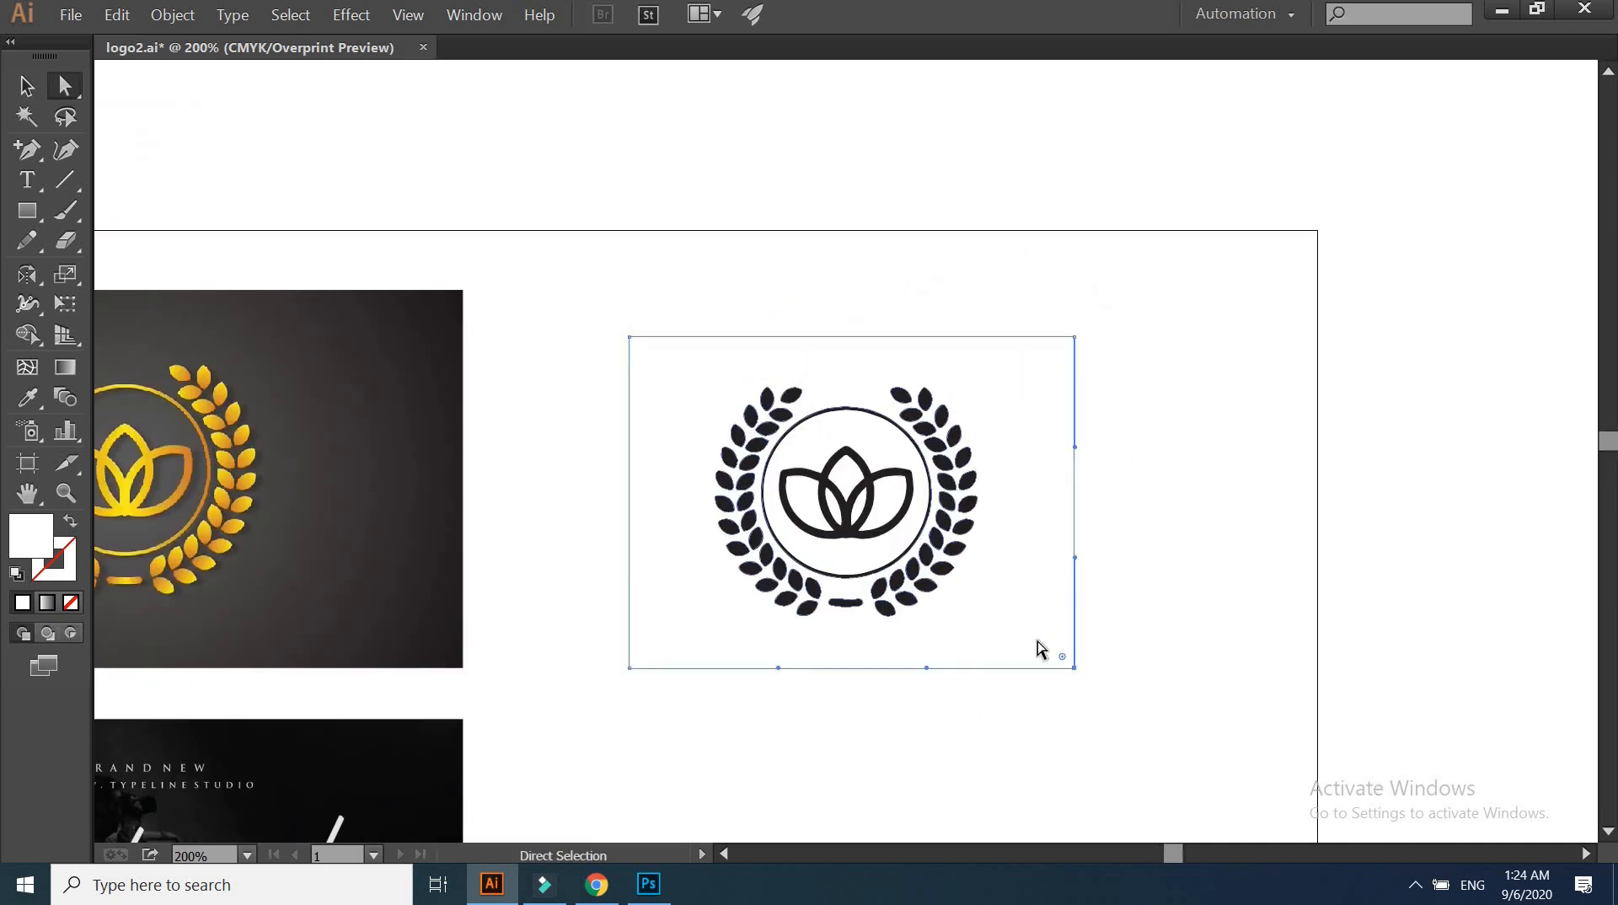
pyautogui.press('Delete')
pyautogui.press('Delete')
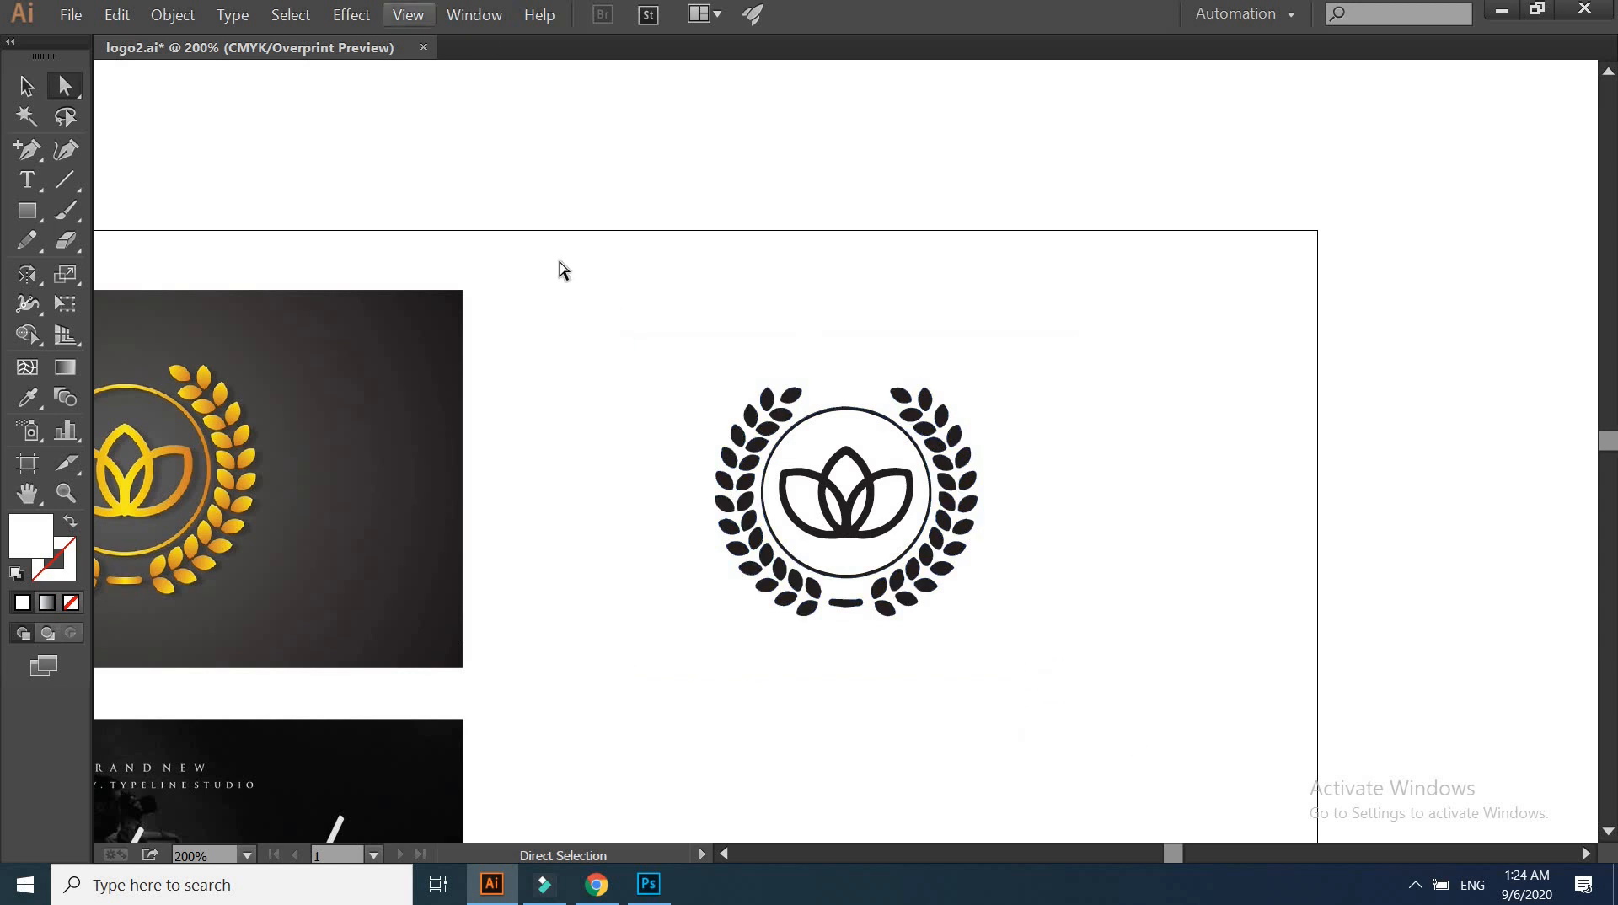
# Delete the leftover white background frame around the traced black wreath with Direct Selection
pyautogui.moveTo(526, 229); pyautogui.dragTo(1056, 666)
pyautogui.moveTo(607, 303); pyautogui.dragTo(690, 409)
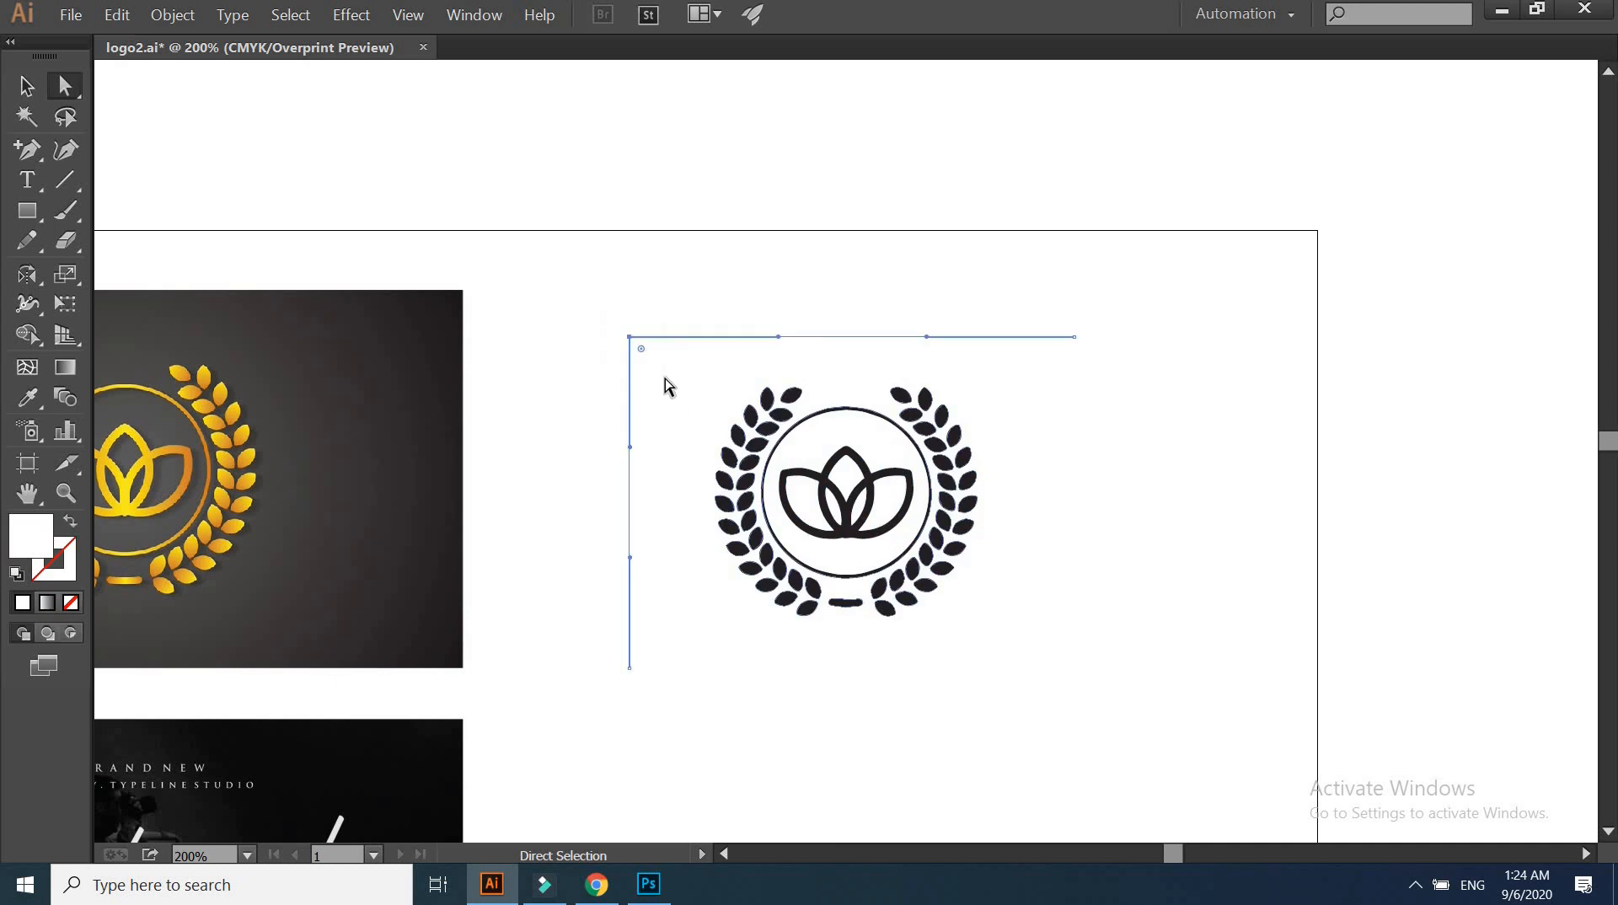
pyautogui.press('Delete')
pyautogui.press('Delete')
# Select all the traced wreath shapes, split them with Pathfinder Divide, and deselect them
pyautogui.moveTo(550, 263); pyautogui.dragTo(1130, 741)
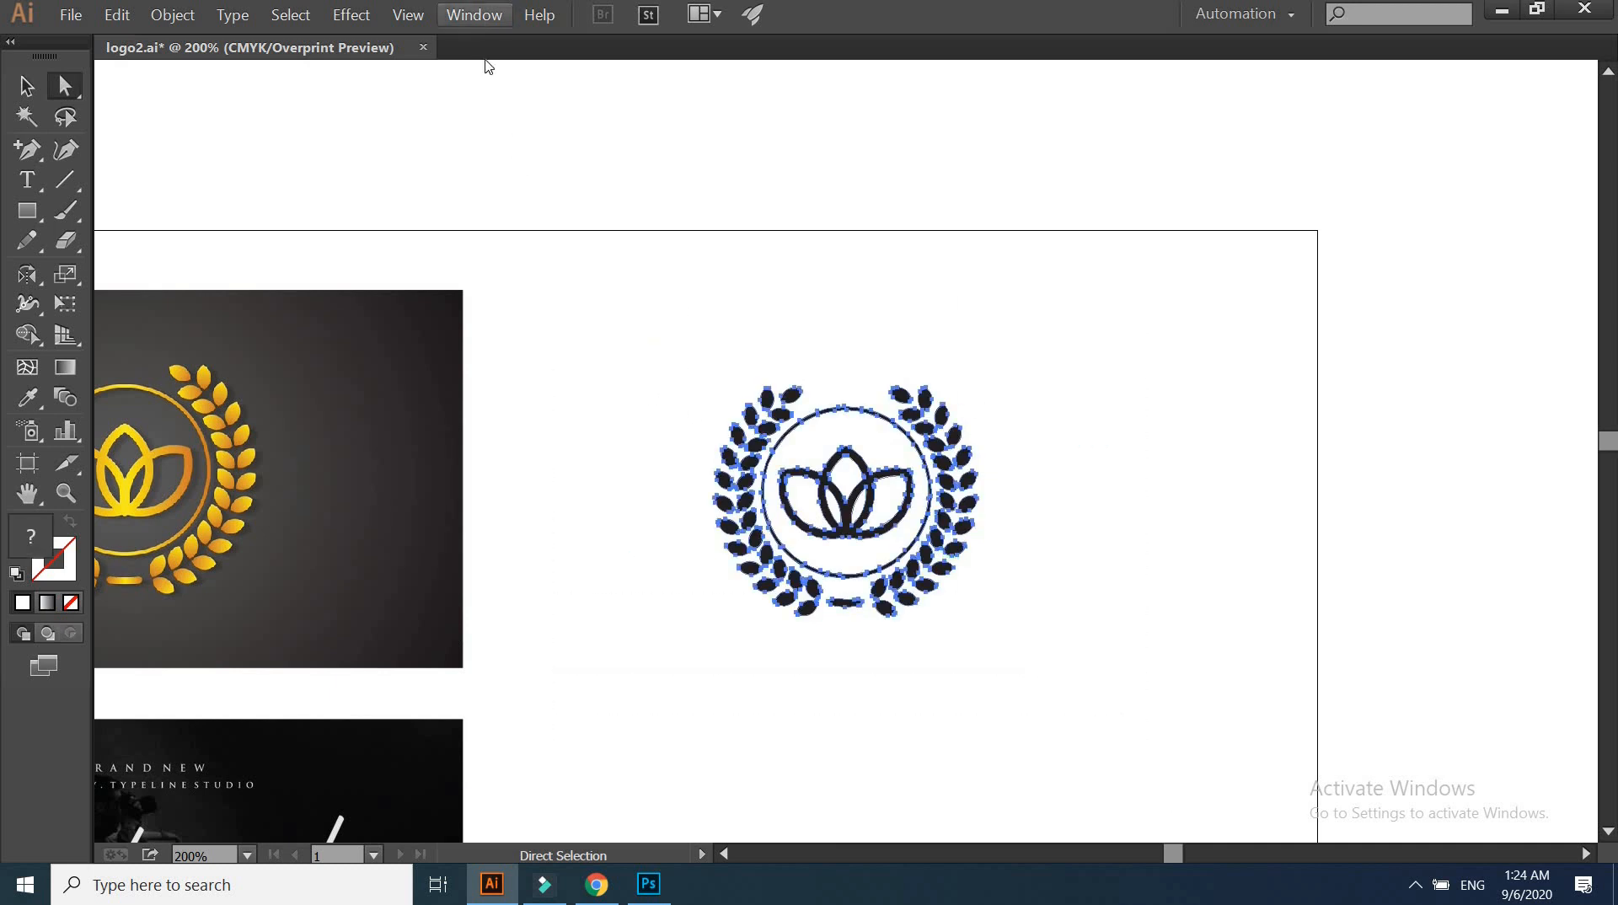
pyautogui.click(475, 14)
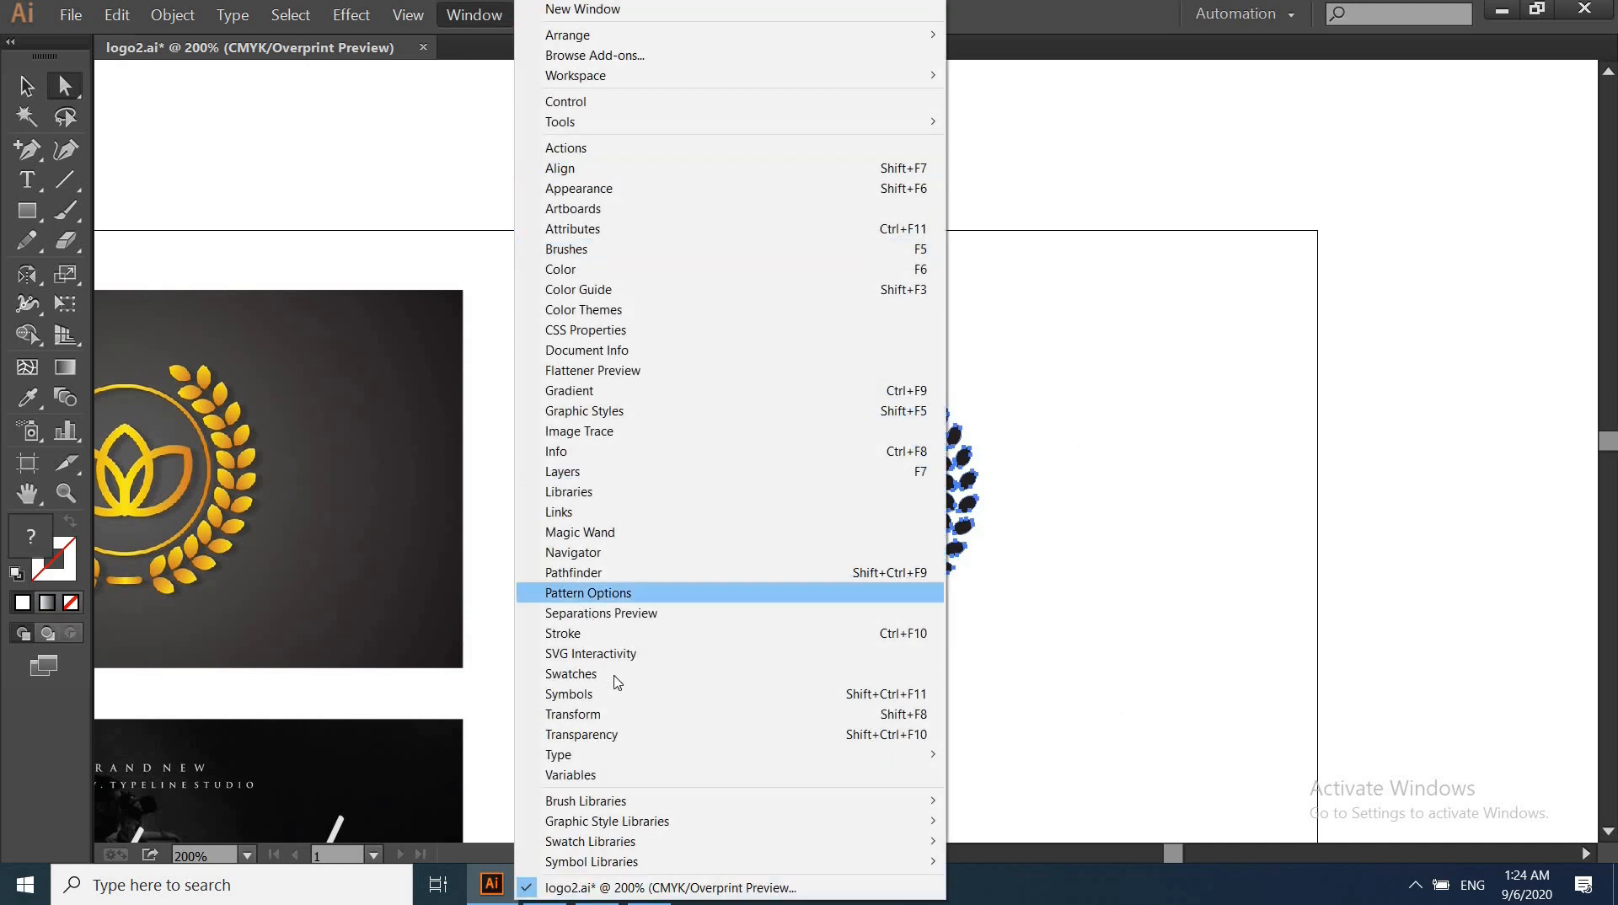
pyautogui.click(584, 576)
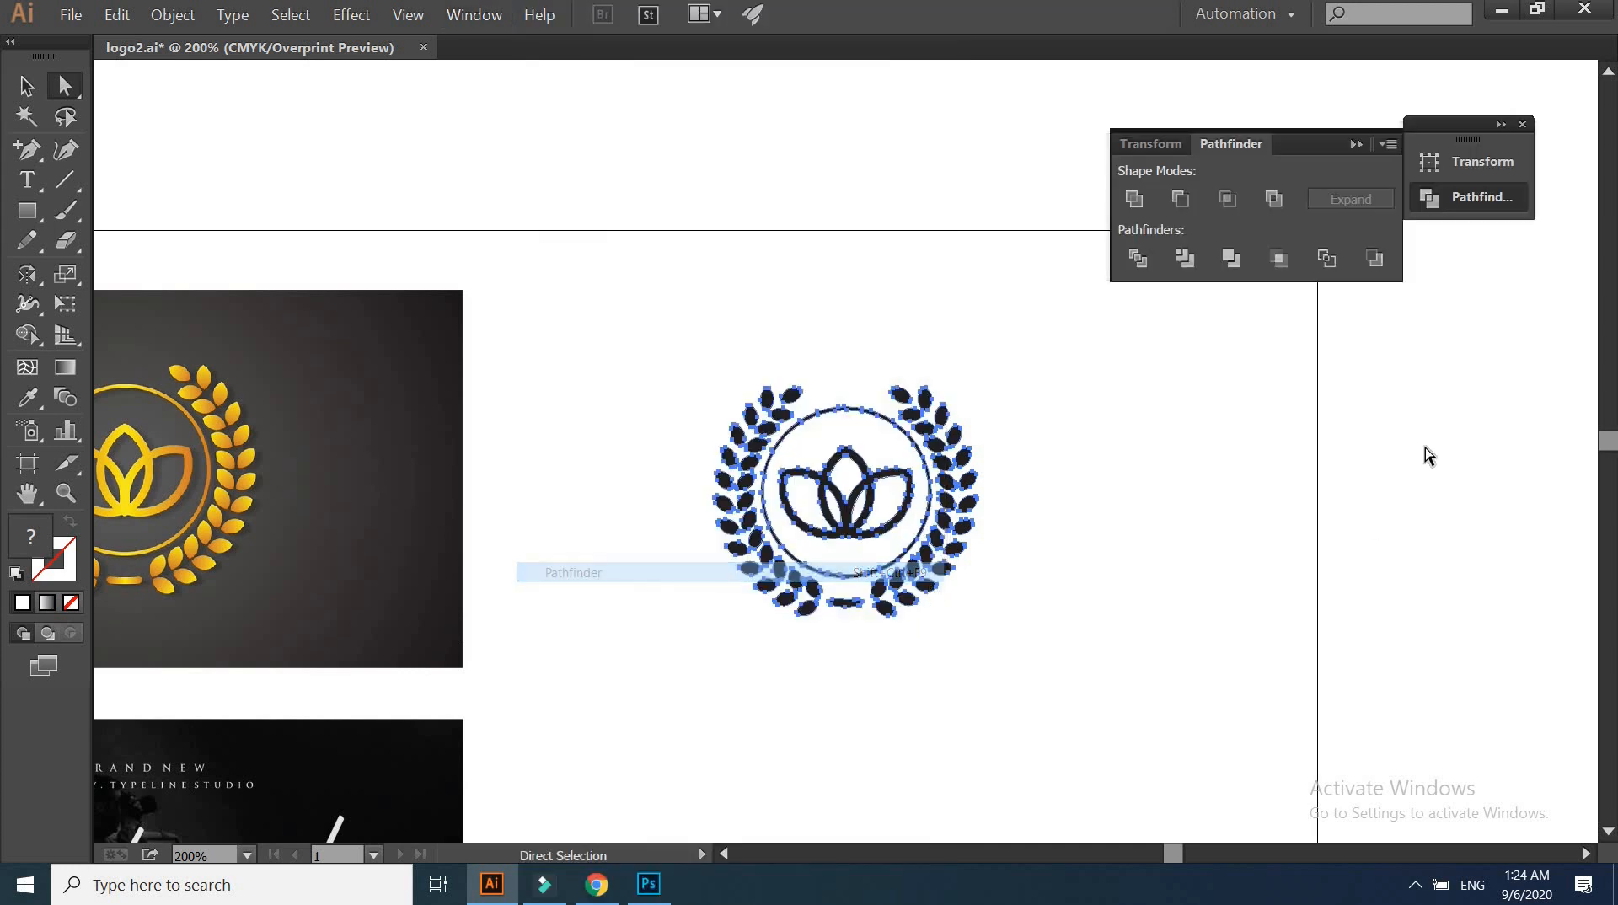
pyautogui.click(1138, 259)
pyautogui.click(1134, 502)
pyautogui.hotkey('ctrl', '=')
pyautogui.hotkey('ctrl', '=')
pyautogui.hotkey('ctrl', '=')
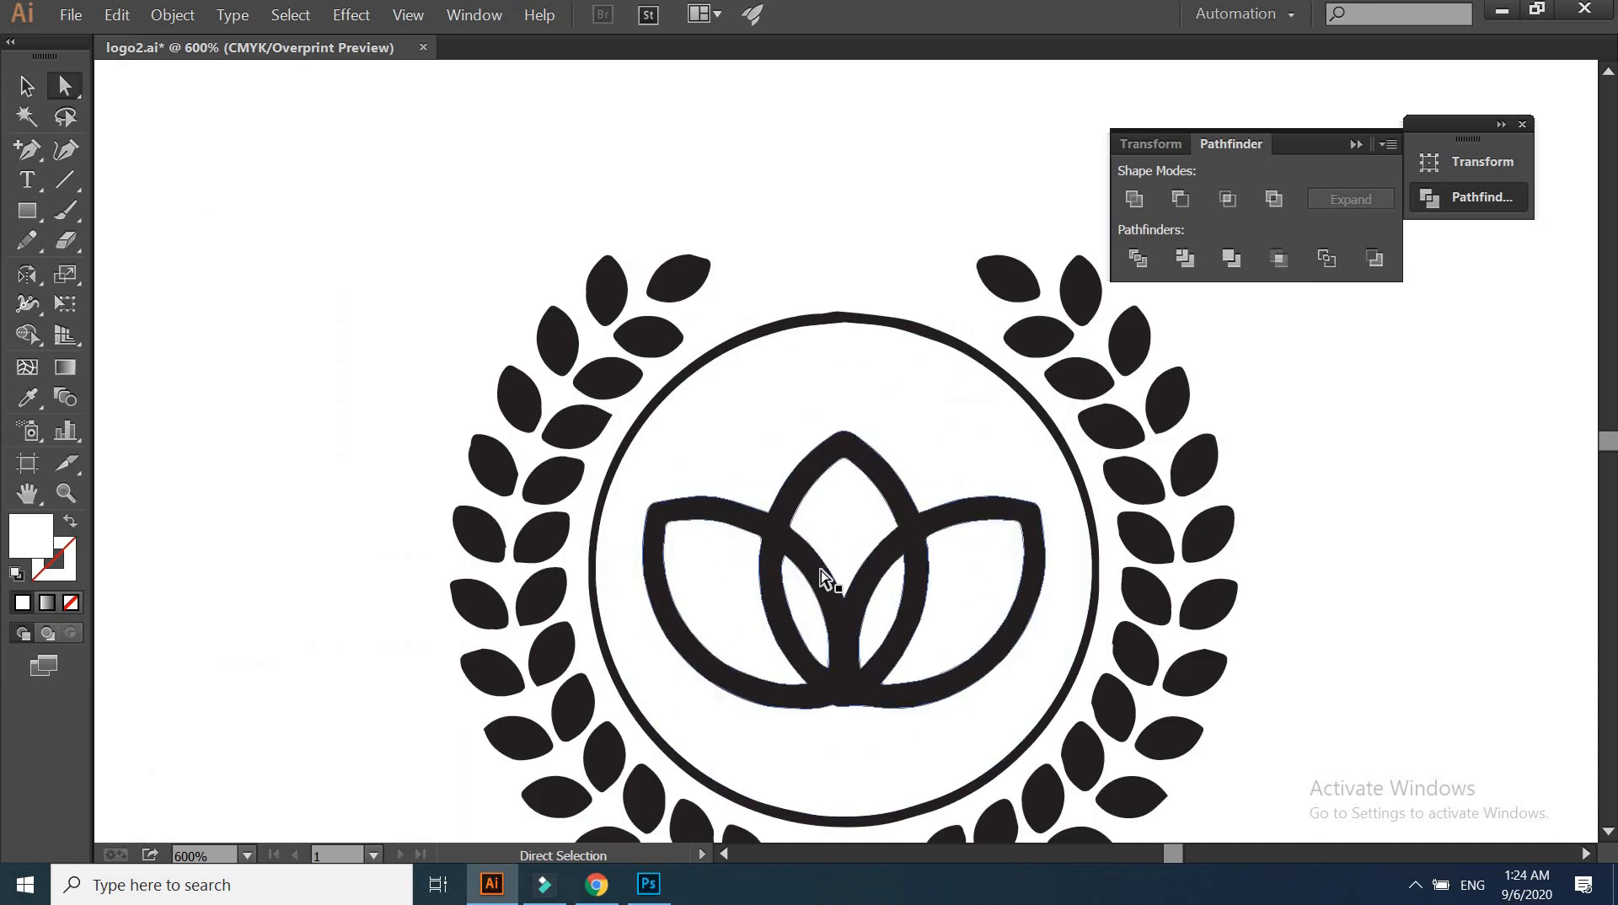
pyautogui.hotkey('ctrl', '-')
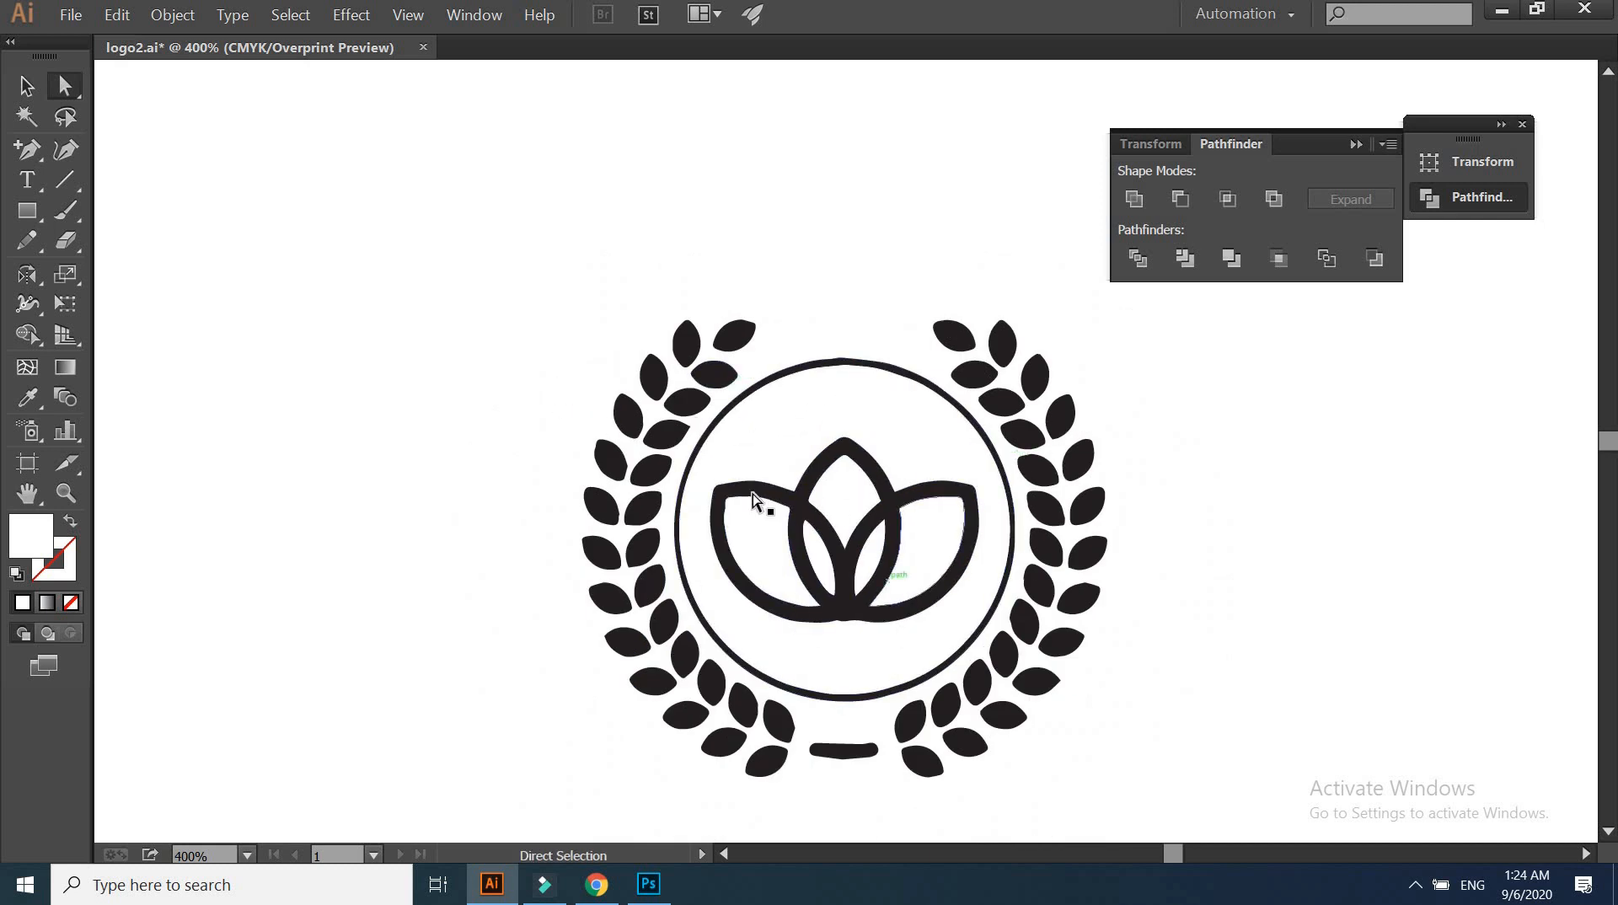
# Apply Pathfinder Divide to the wreath again and delete the white fill between the ring and the lotus
pyautogui.moveTo(437, 215); pyautogui.dragTo(1227, 843)
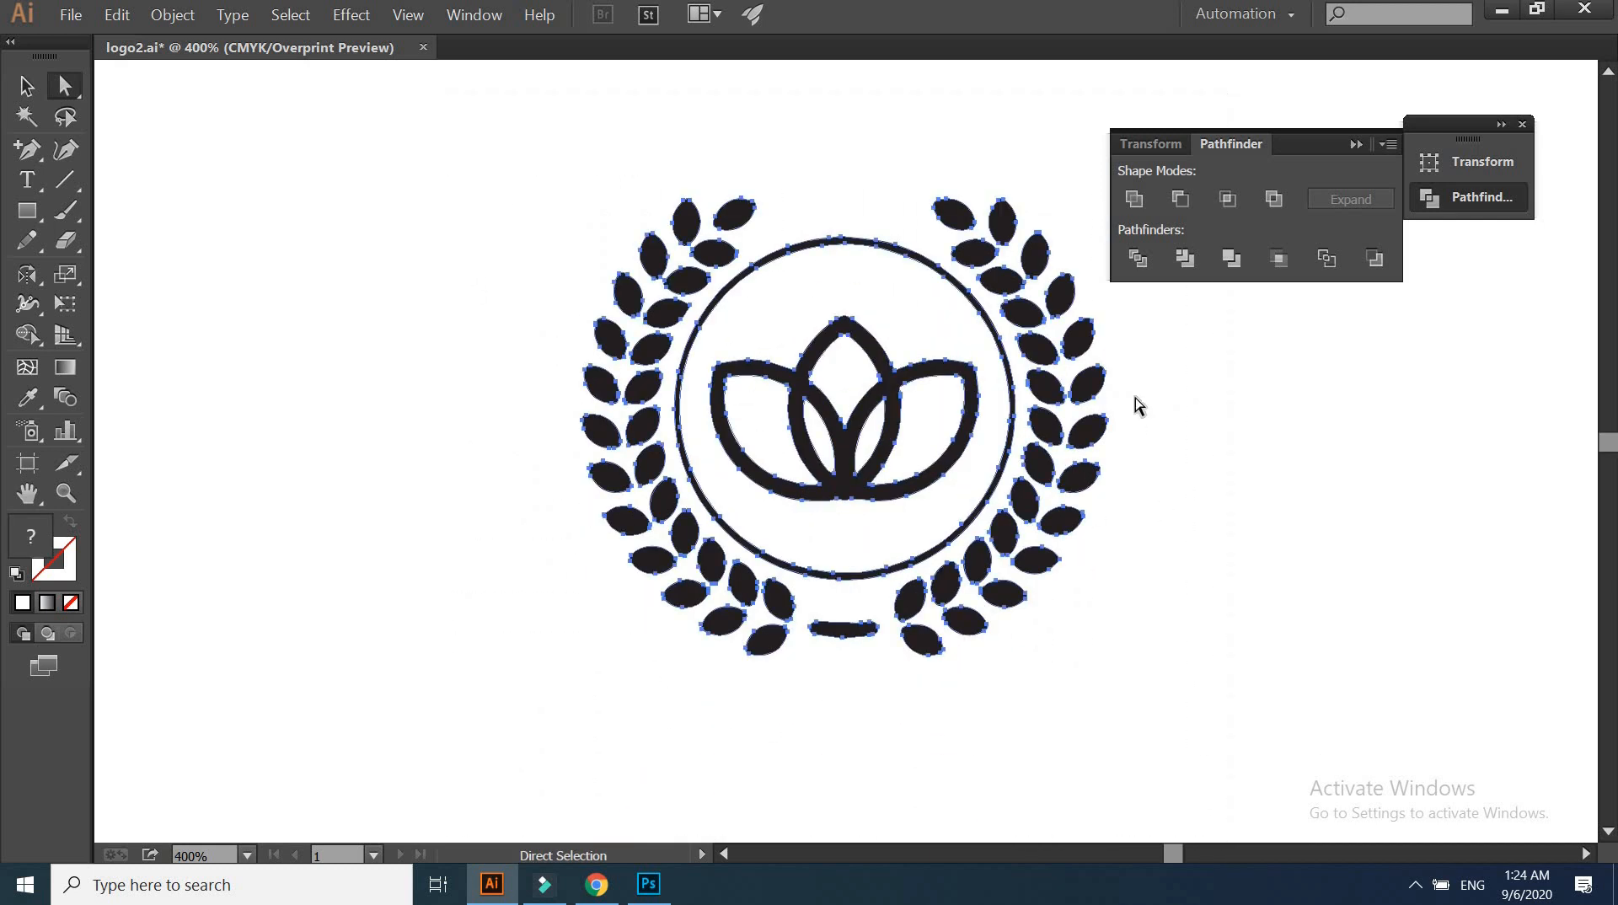
pyautogui.click(1136, 259)
pyautogui.click(930, 424)
pyautogui.click(916, 318)
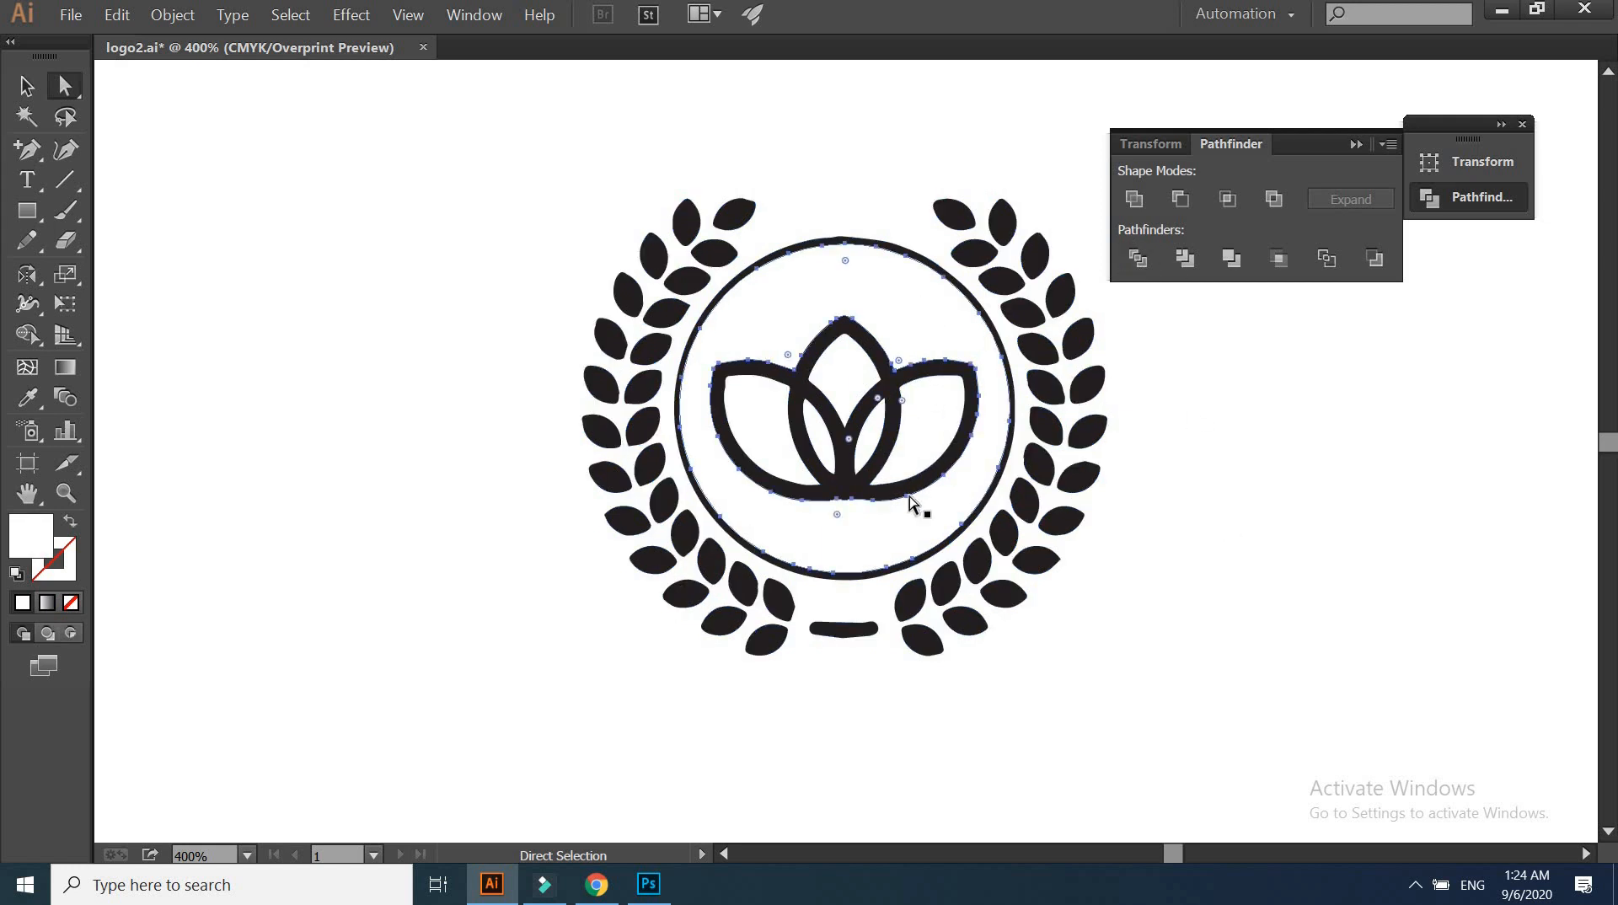
pyautogui.press('Delete')
pyautogui.click(816, 443)
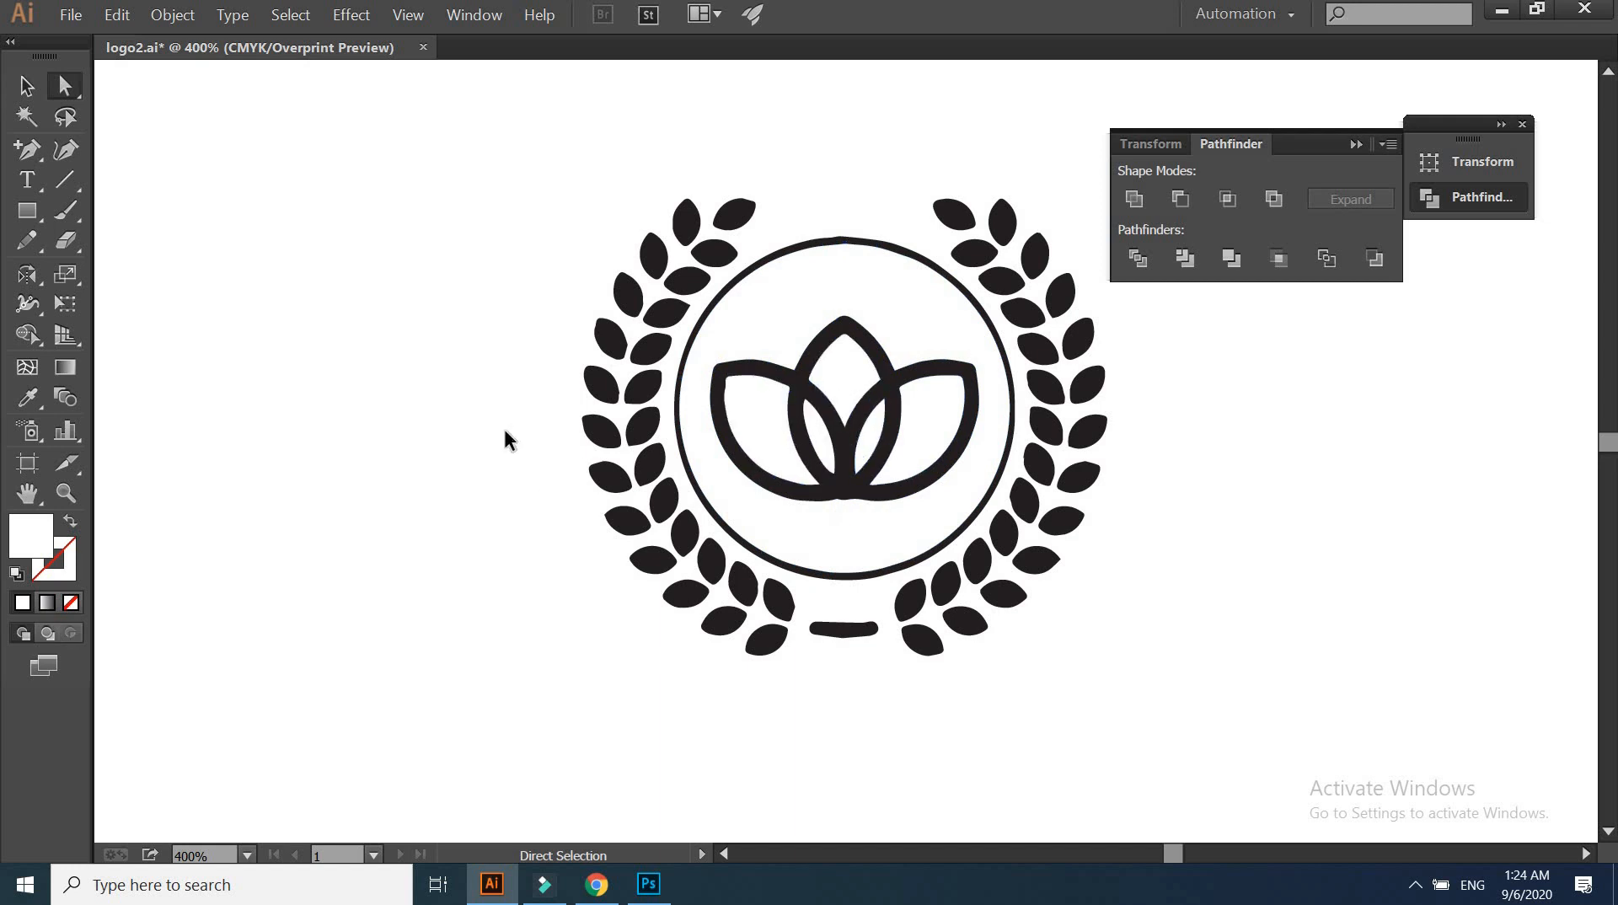
# Fill all the traced wreath shapes with a gold sampled from the original logo using the Eyedropper
pyautogui.hotkey('ctrl', '-')
pyautogui.hotkey('ctrl', '-')
pyautogui.hotkey('ctrl', '-')
pyautogui.moveTo(786, 324); pyautogui.dragTo(1251, 677)
pyautogui.click(28, 397)
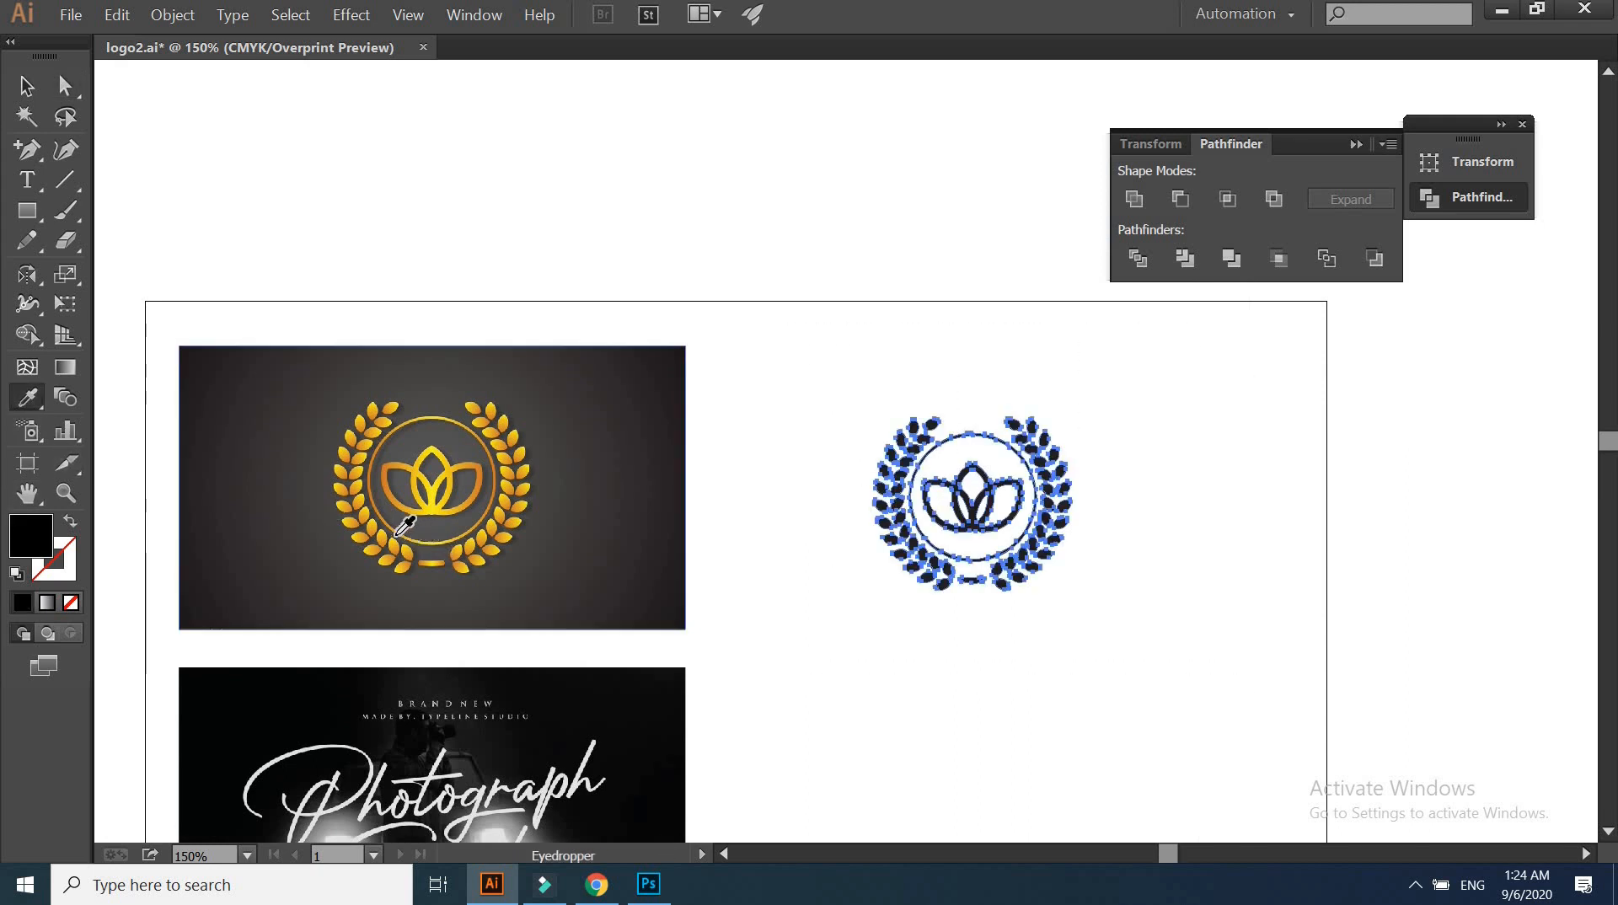
pyautogui.click(376, 522)
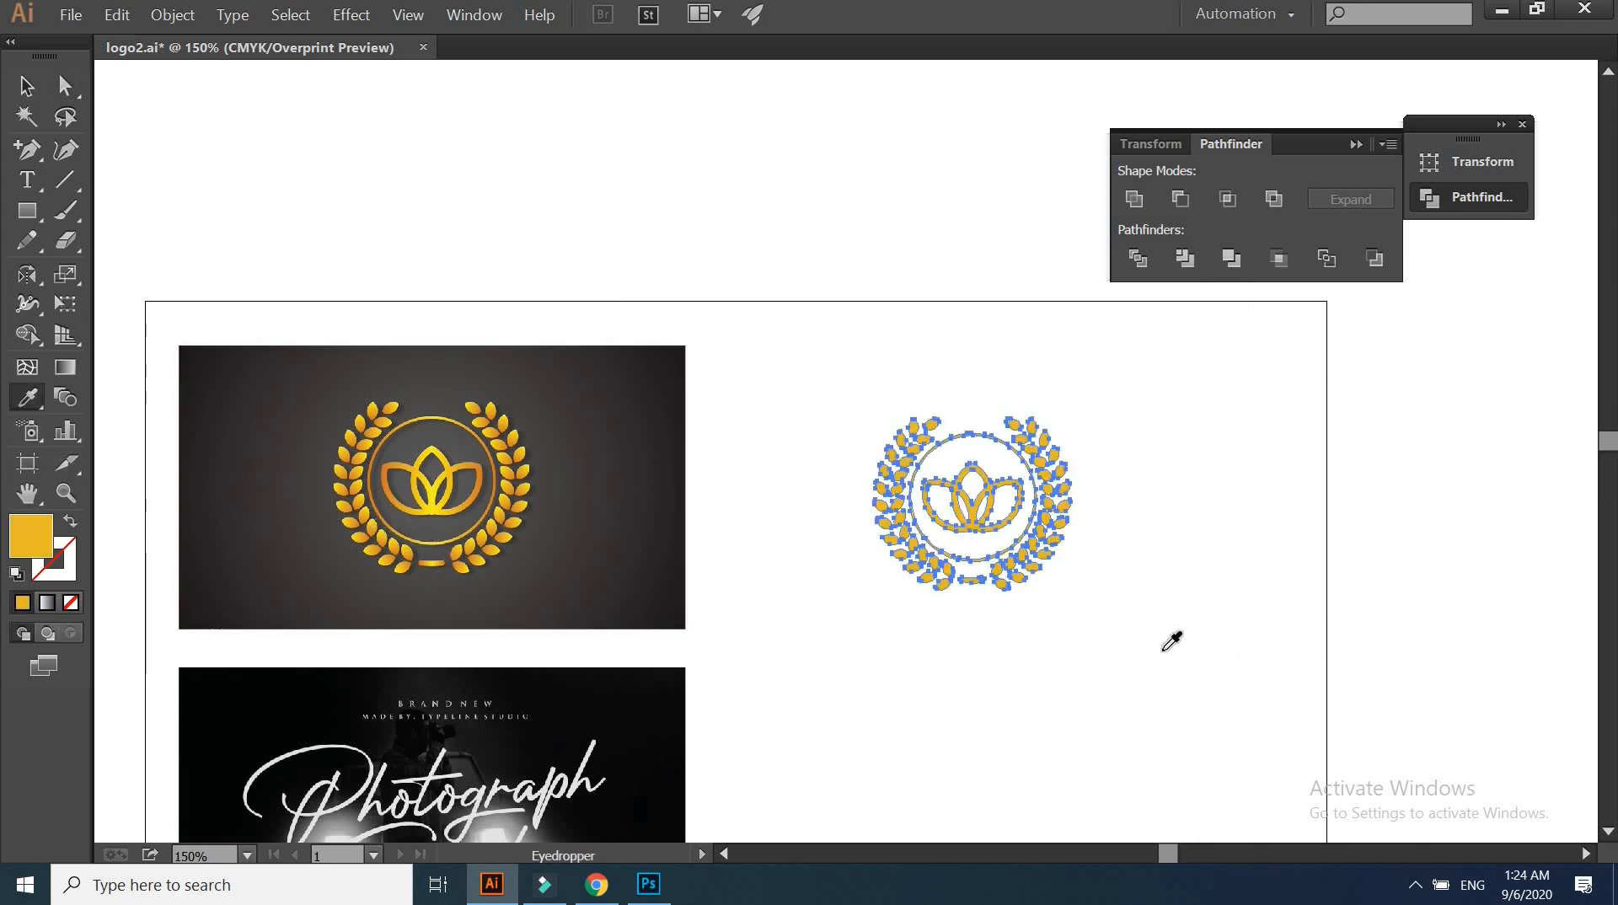
# Apply a linear gradient fill to the traced wreath and set its starting colour stop to orange
pyautogui.click(474, 14)
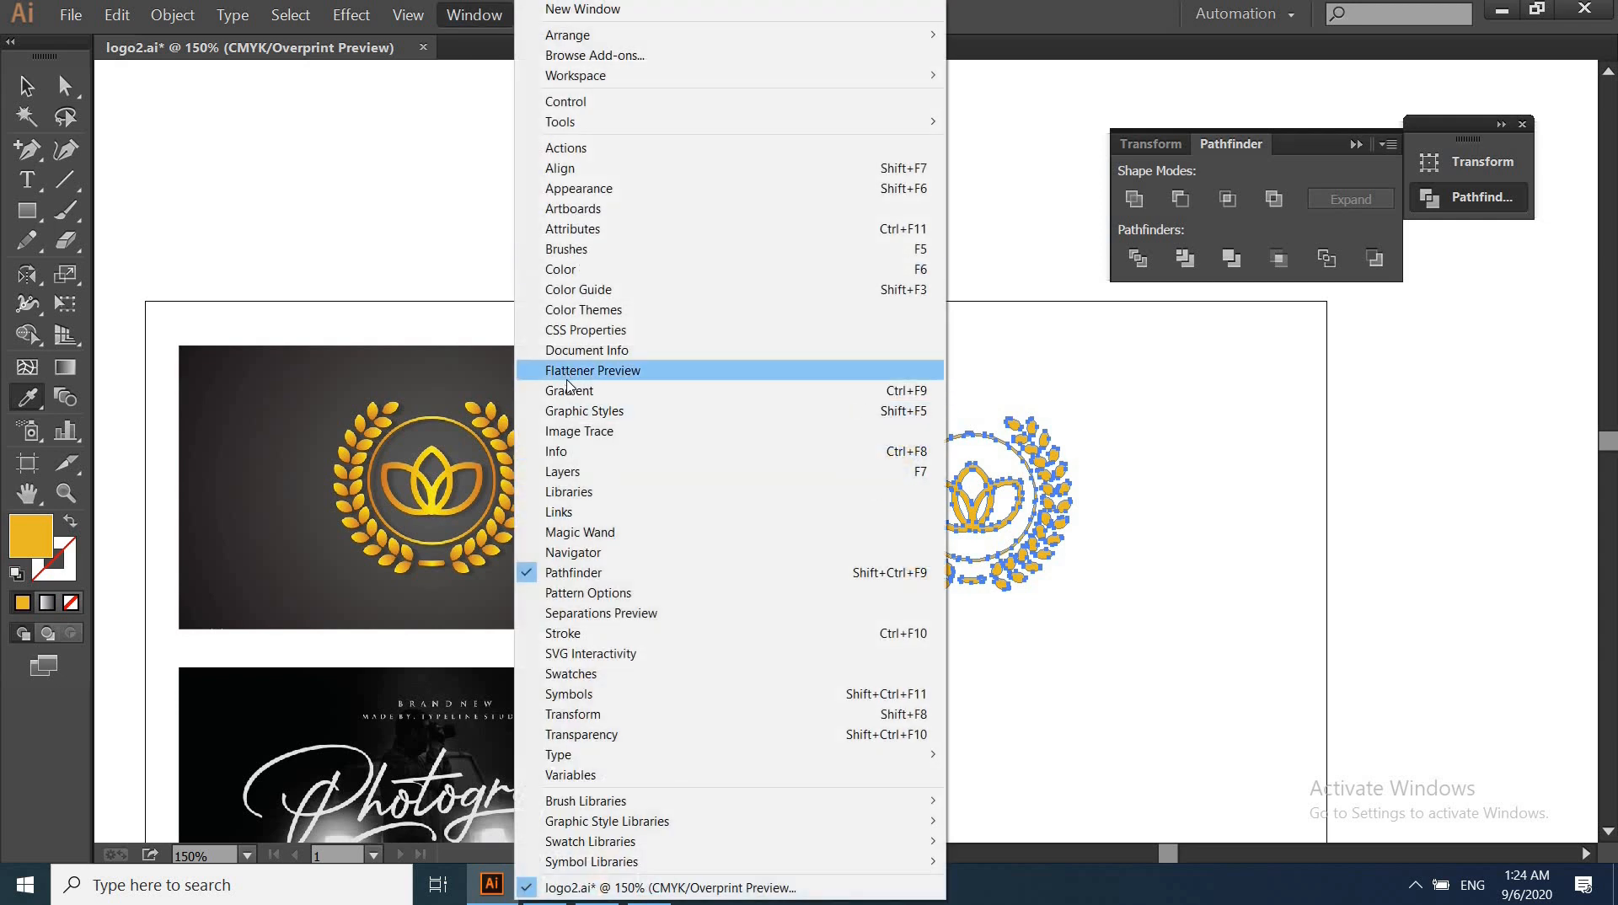
pyautogui.press('Return')
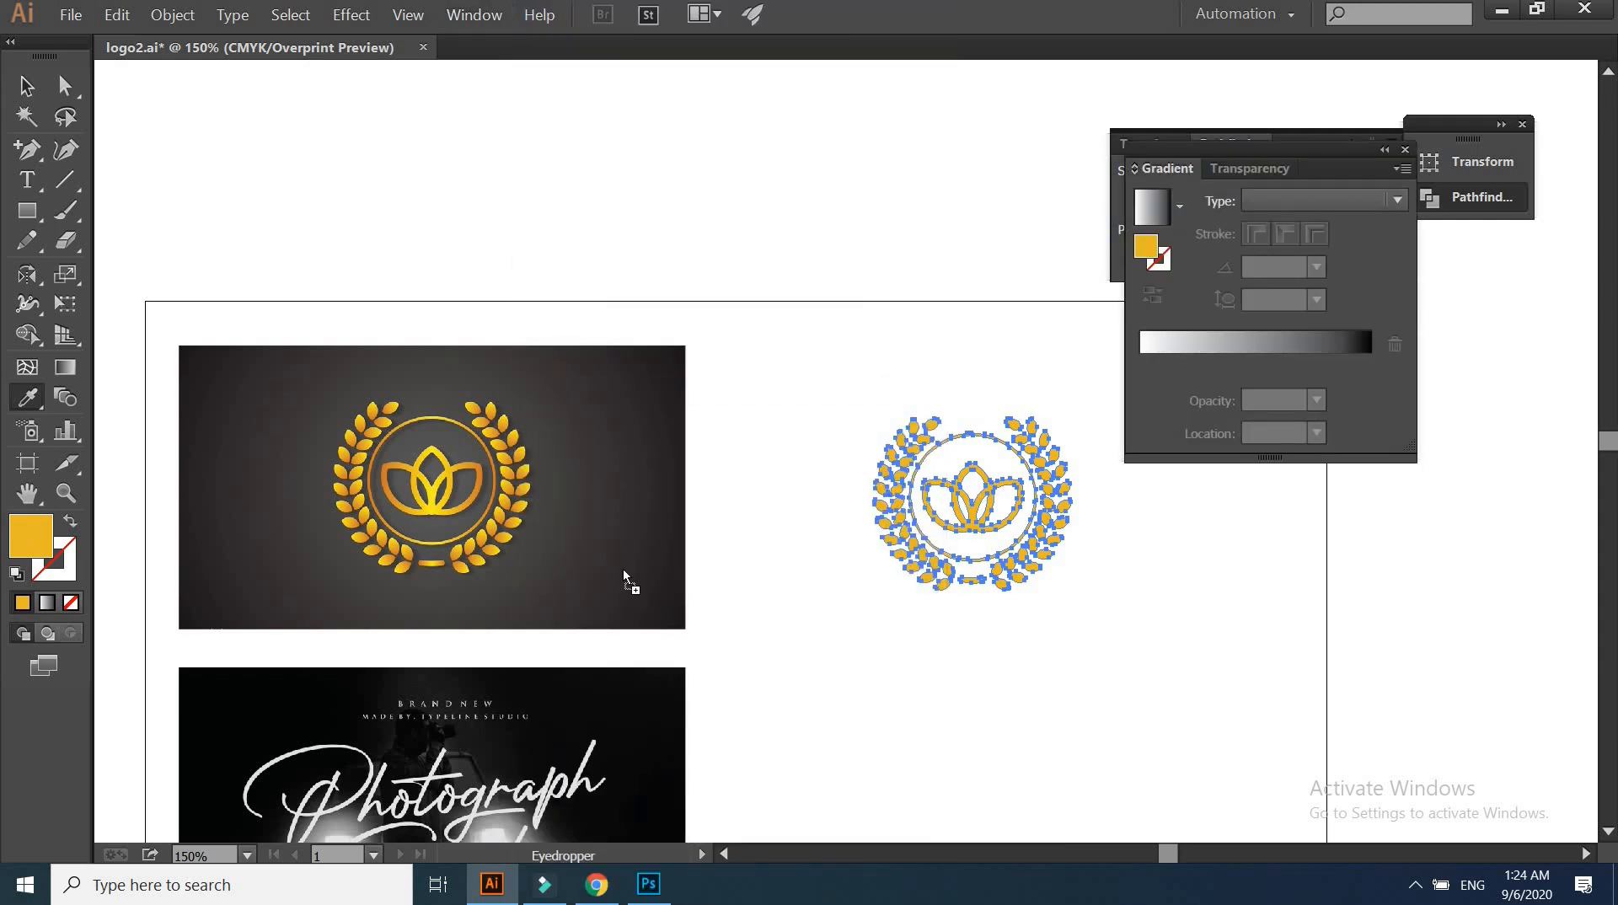
pyautogui.click(1373, 356)
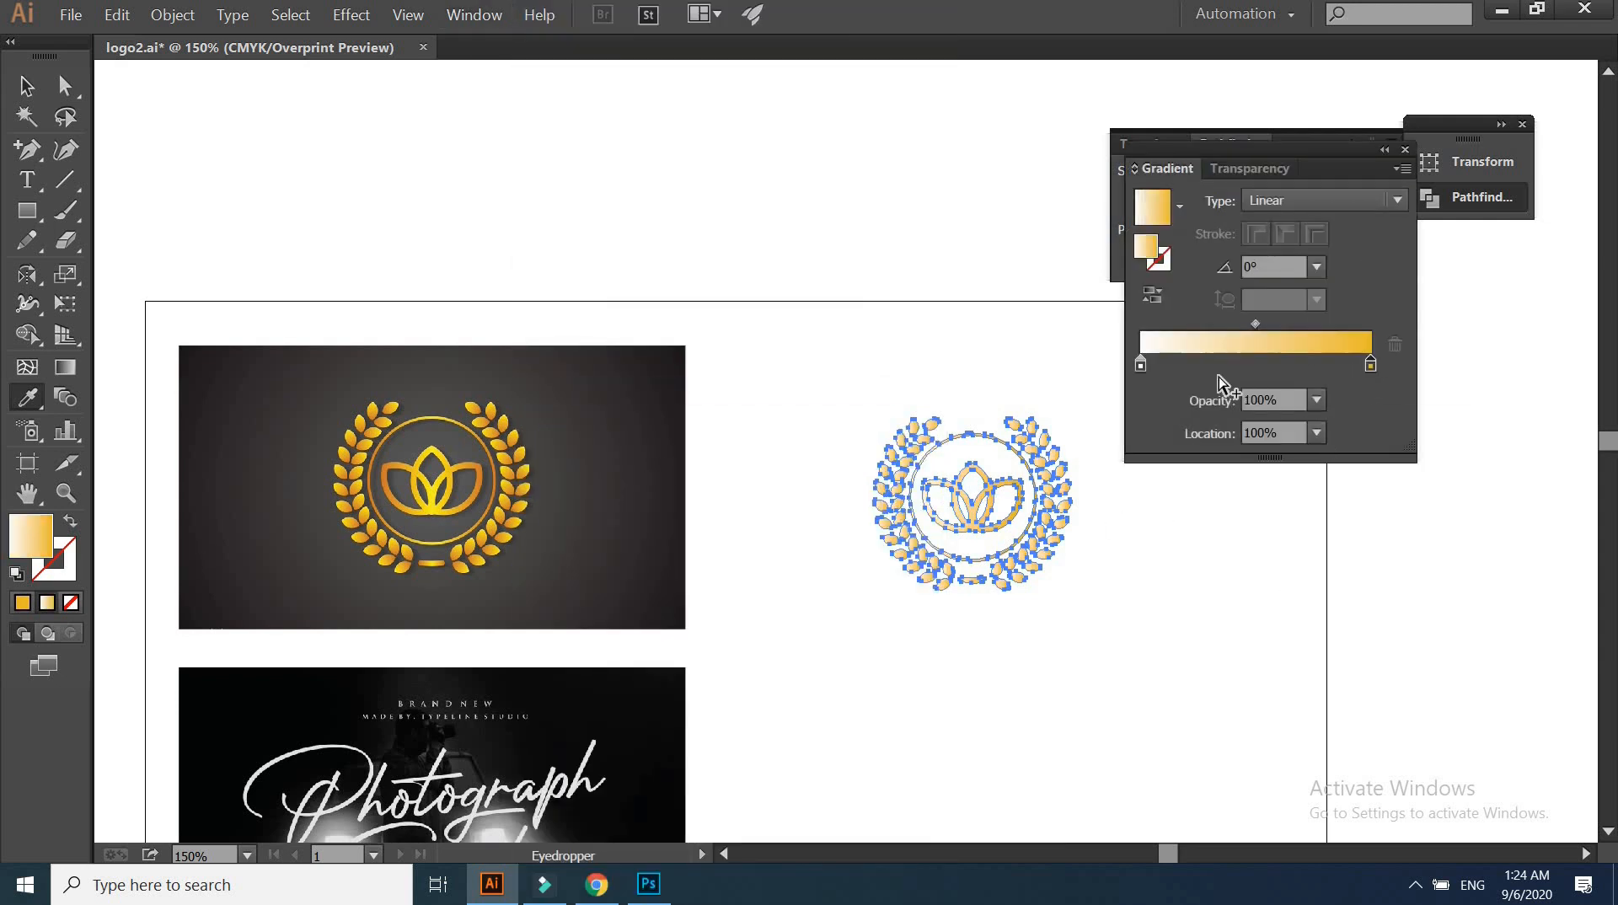
pyautogui.doubleClick(1141, 365)
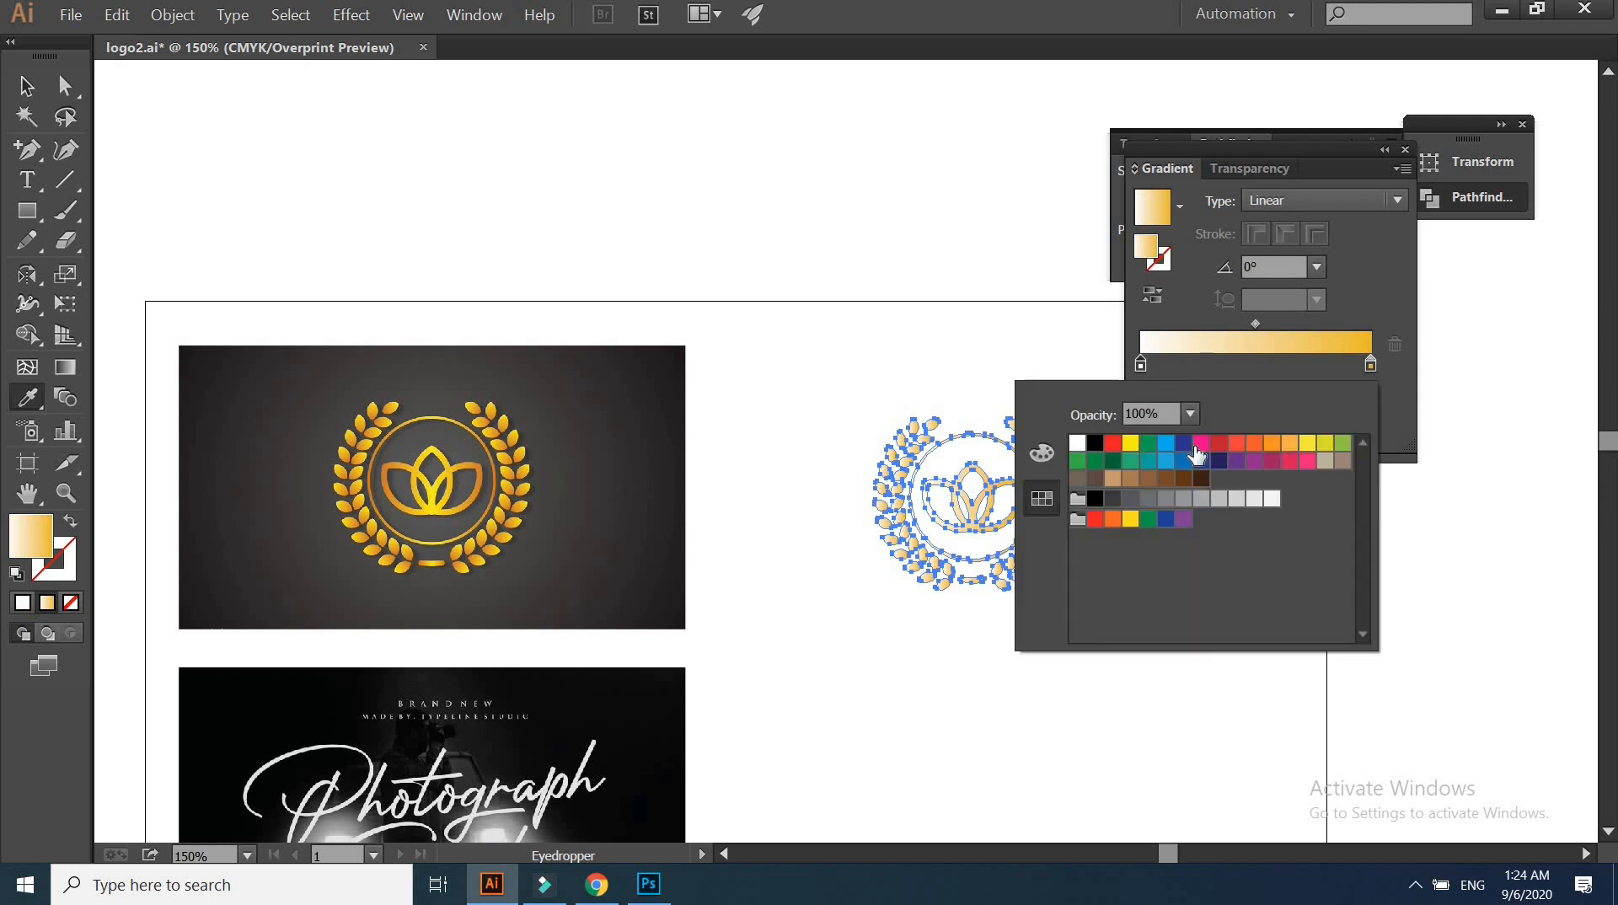
pyautogui.click(1288, 445)
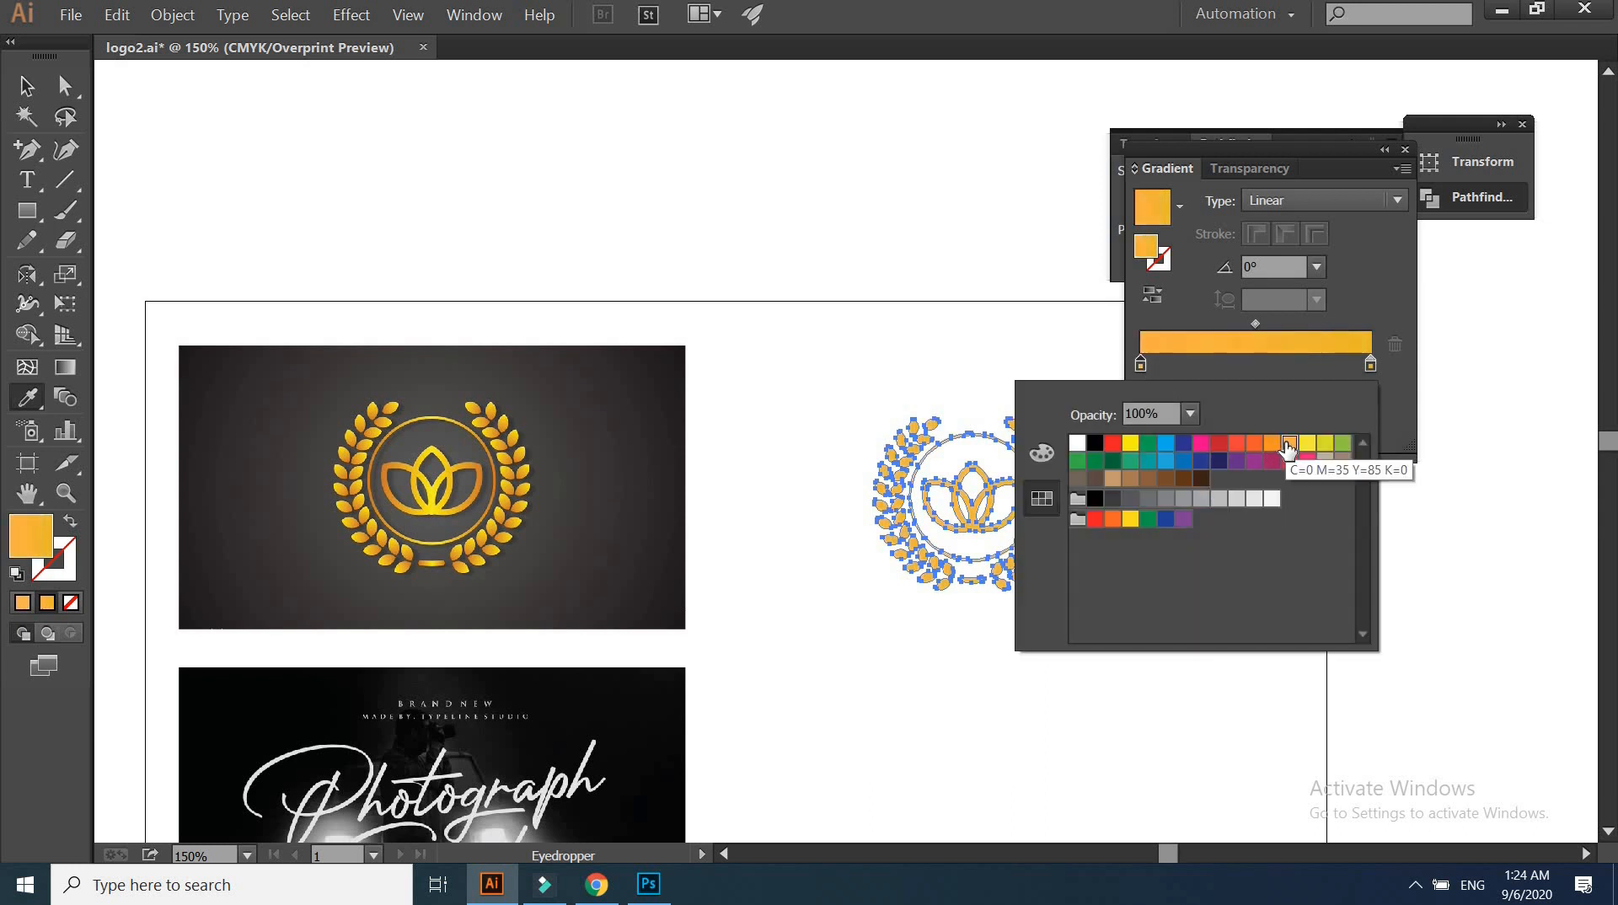
pyautogui.click(1307, 444)
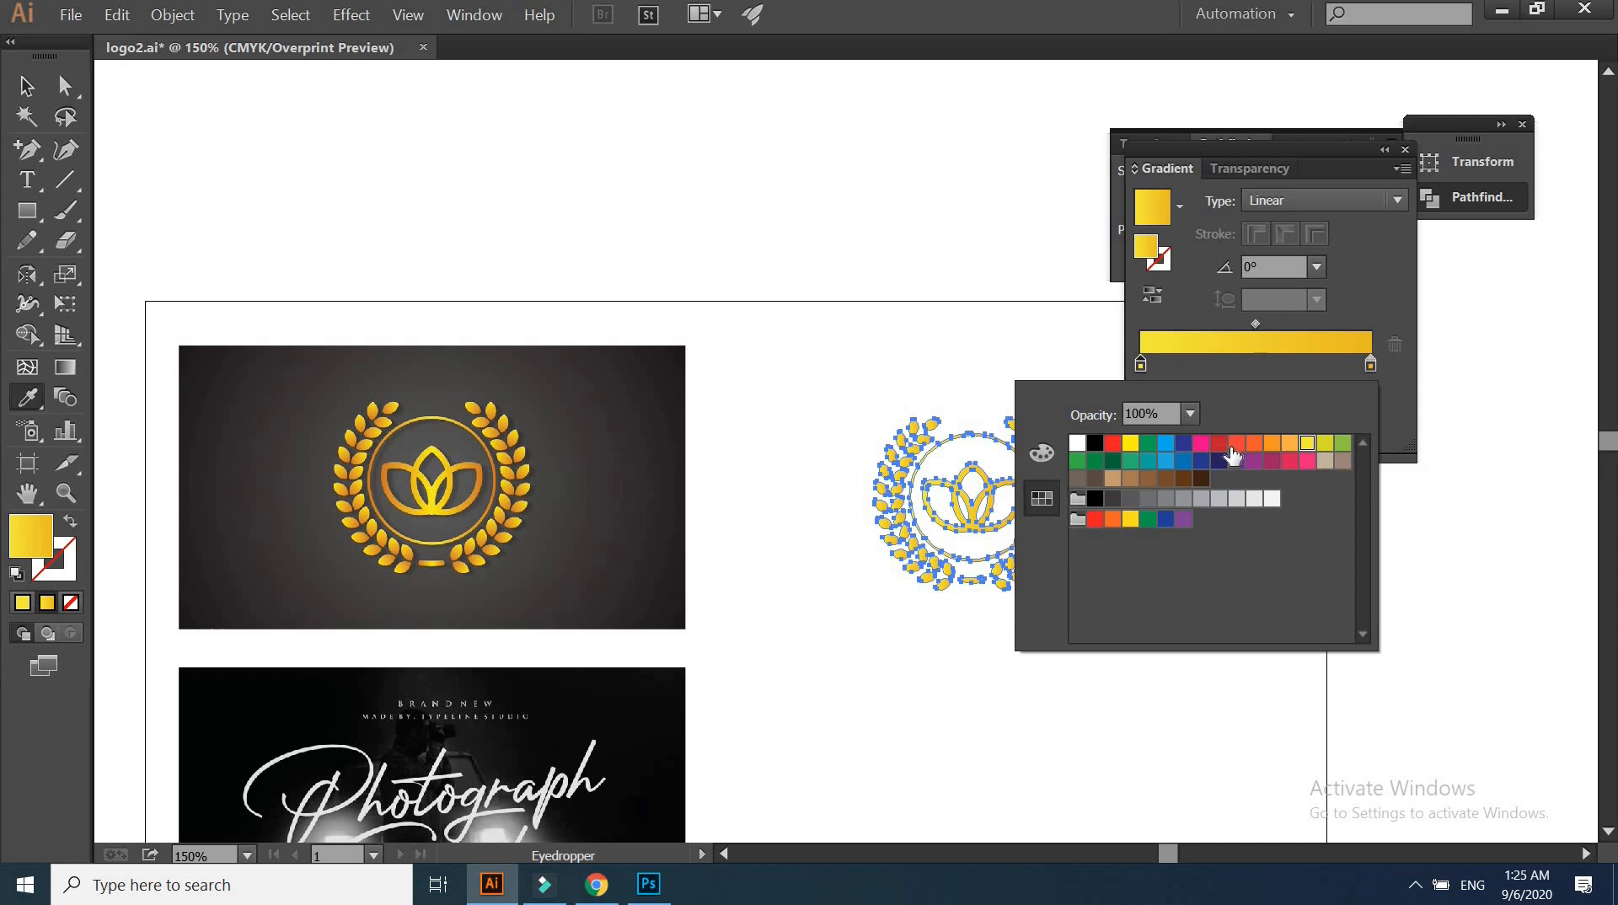
pyautogui.click(1264, 444)
pyautogui.press('Escape')
pyautogui.press('v')
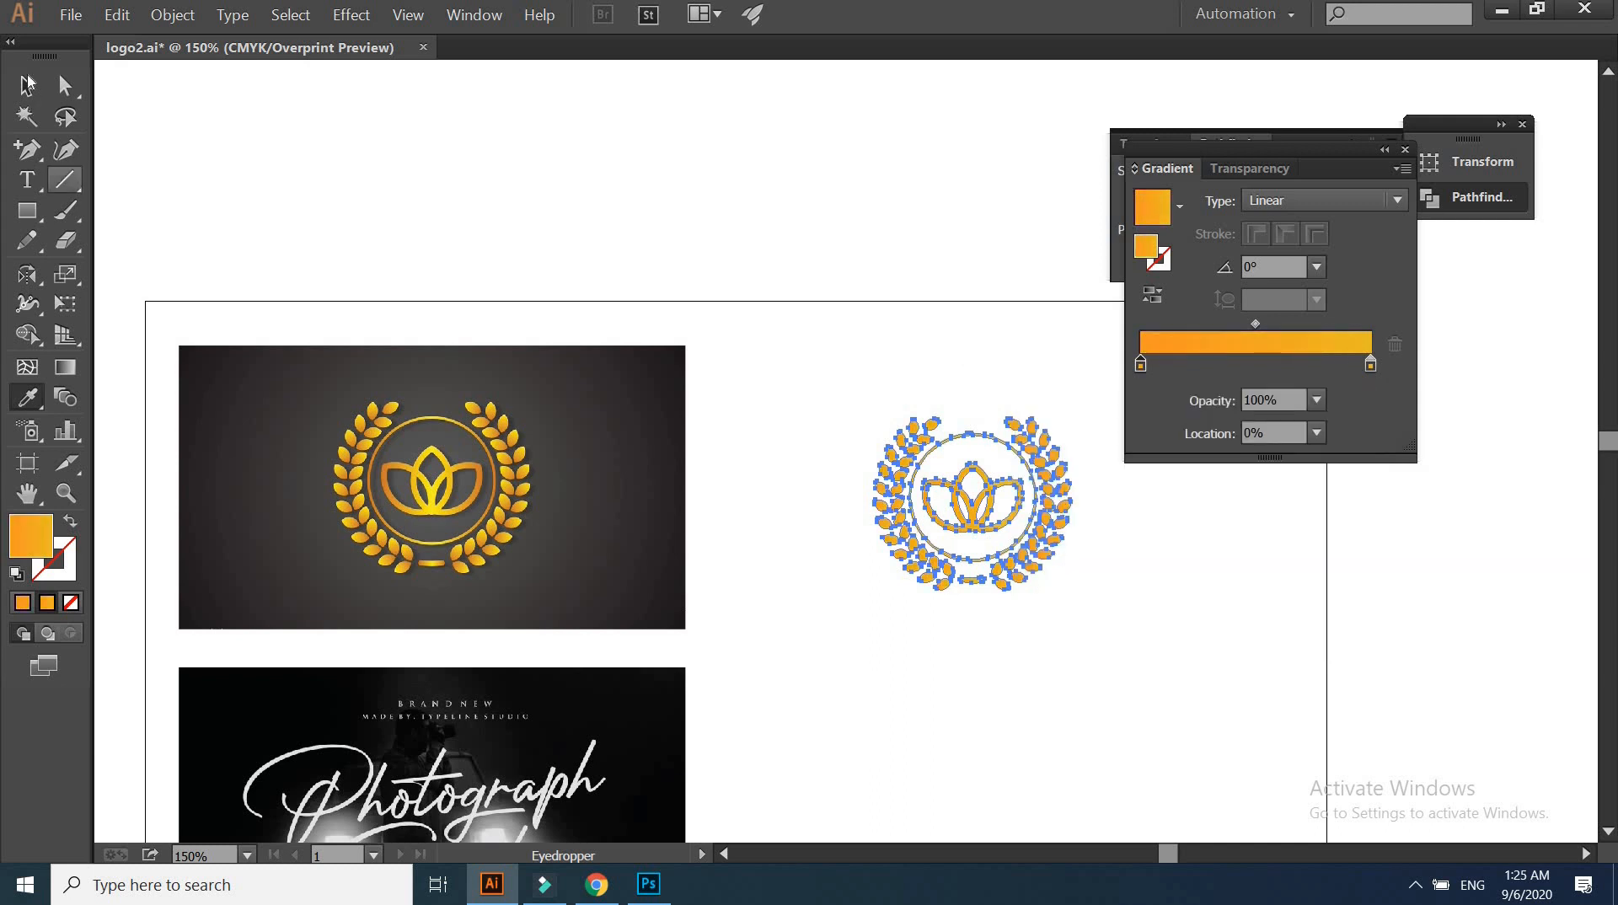
# Set the end colour stop of the wreath's gradient to yellow and deselect the artwork
pyautogui.moveTo(770, 312); pyautogui.dragTo(1221, 669)
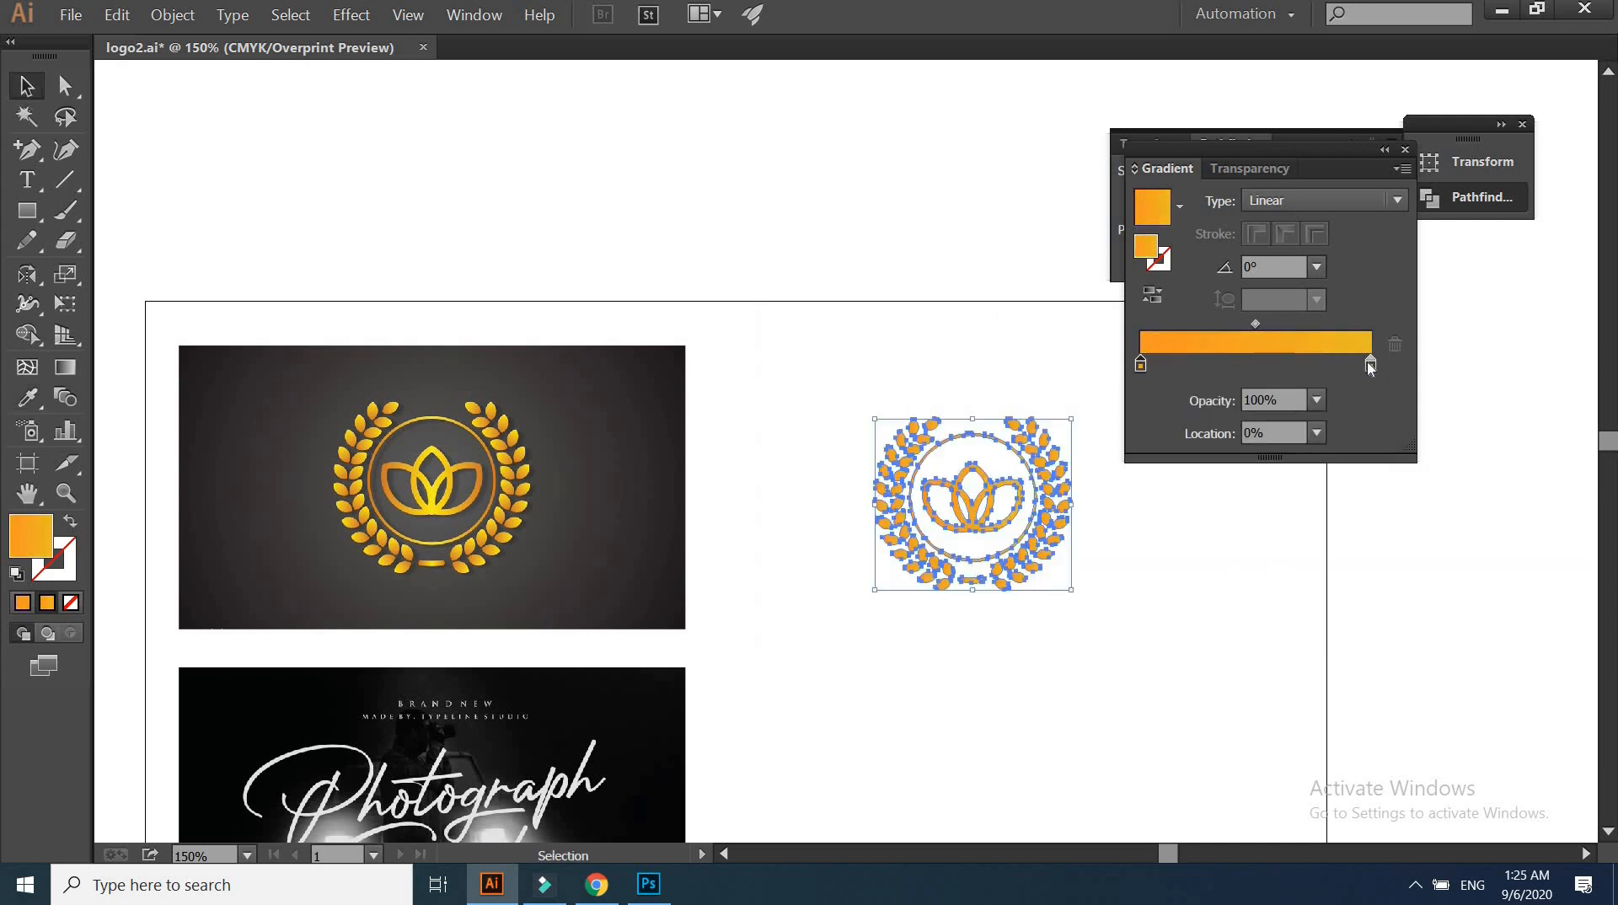
pyautogui.click(1370, 364)
pyautogui.click(1308, 444)
pyautogui.click(807, 326)
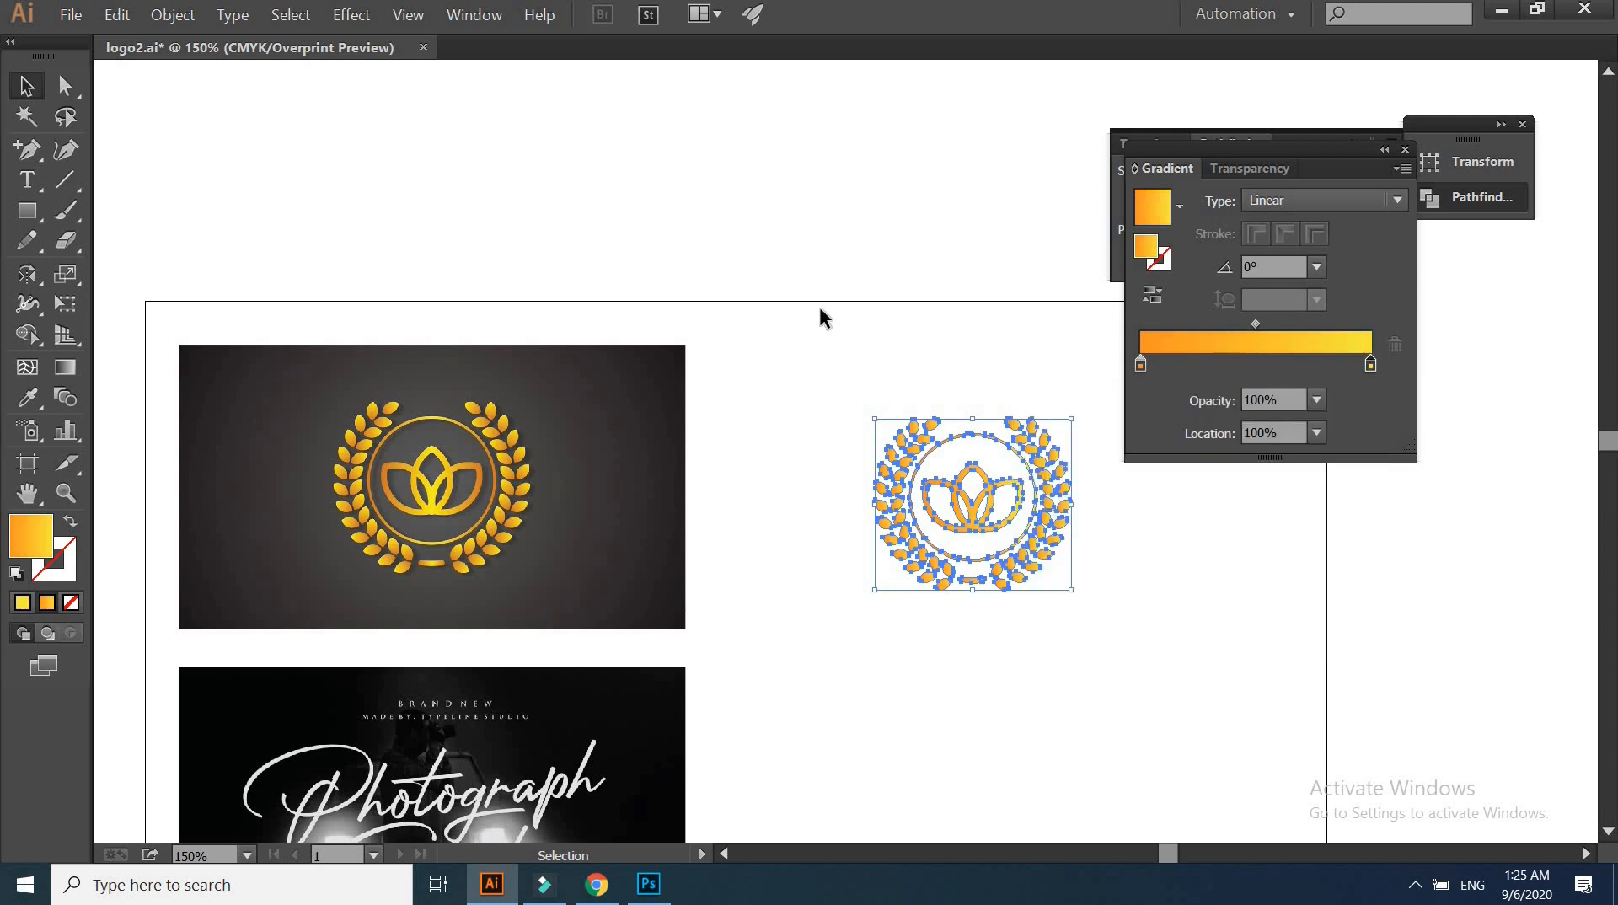
pyautogui.moveTo(836, 278); pyautogui.dragTo(821, 286)
pyautogui.click(823, 280)
pyautogui.moveTo(822, 599); pyautogui.dragTo(782, 497)
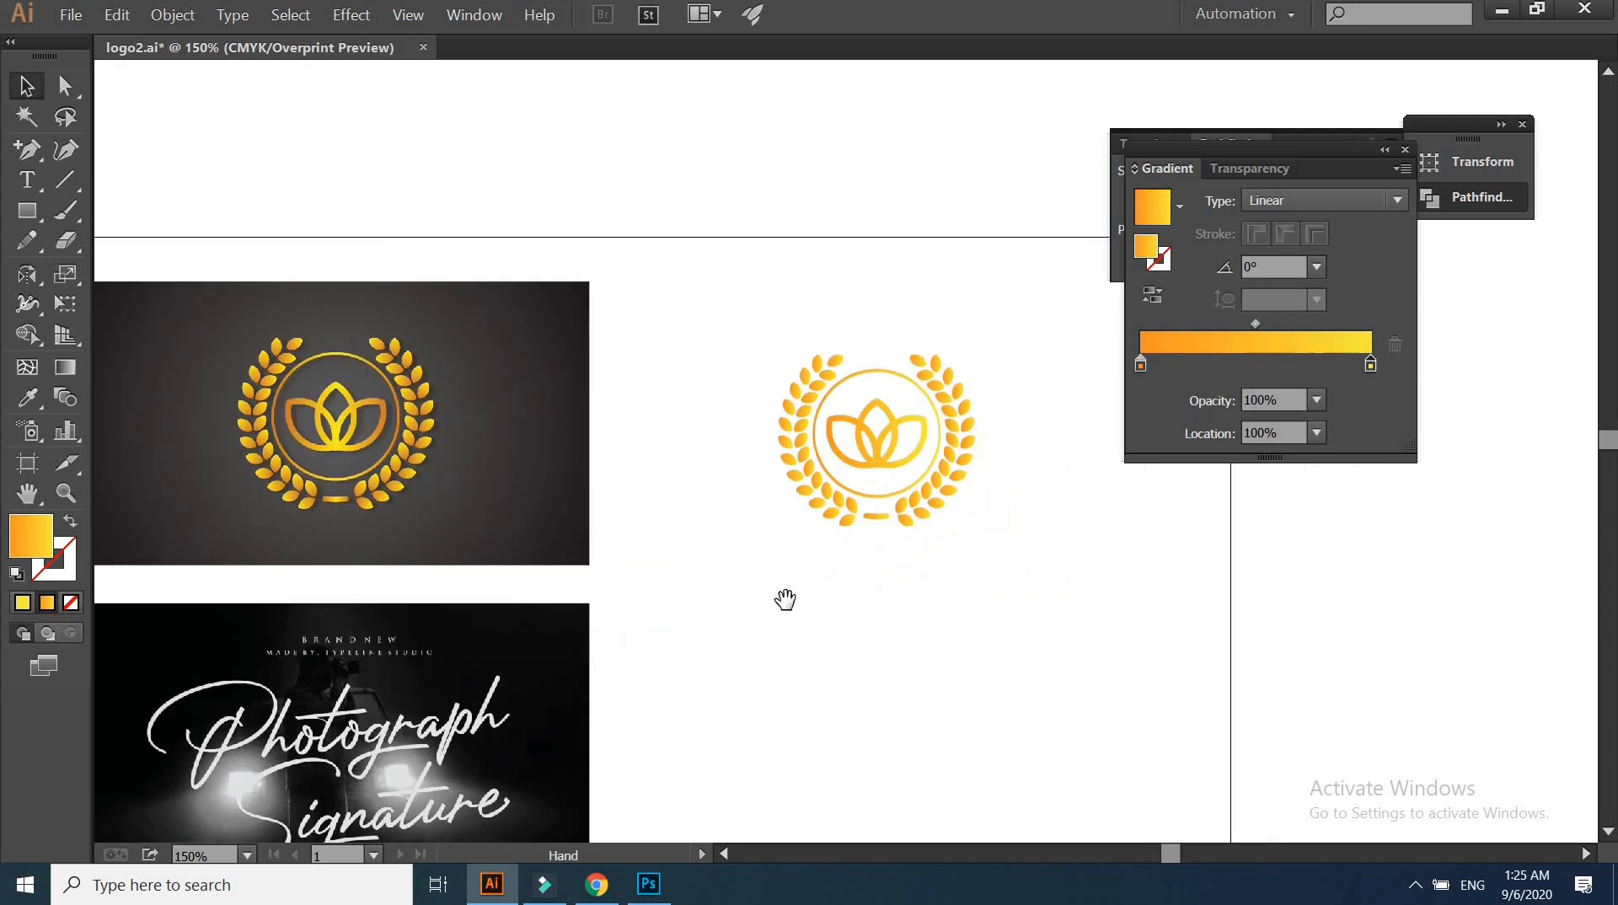
pyautogui.moveTo(812, 597); pyautogui.dragTo(922, 656)
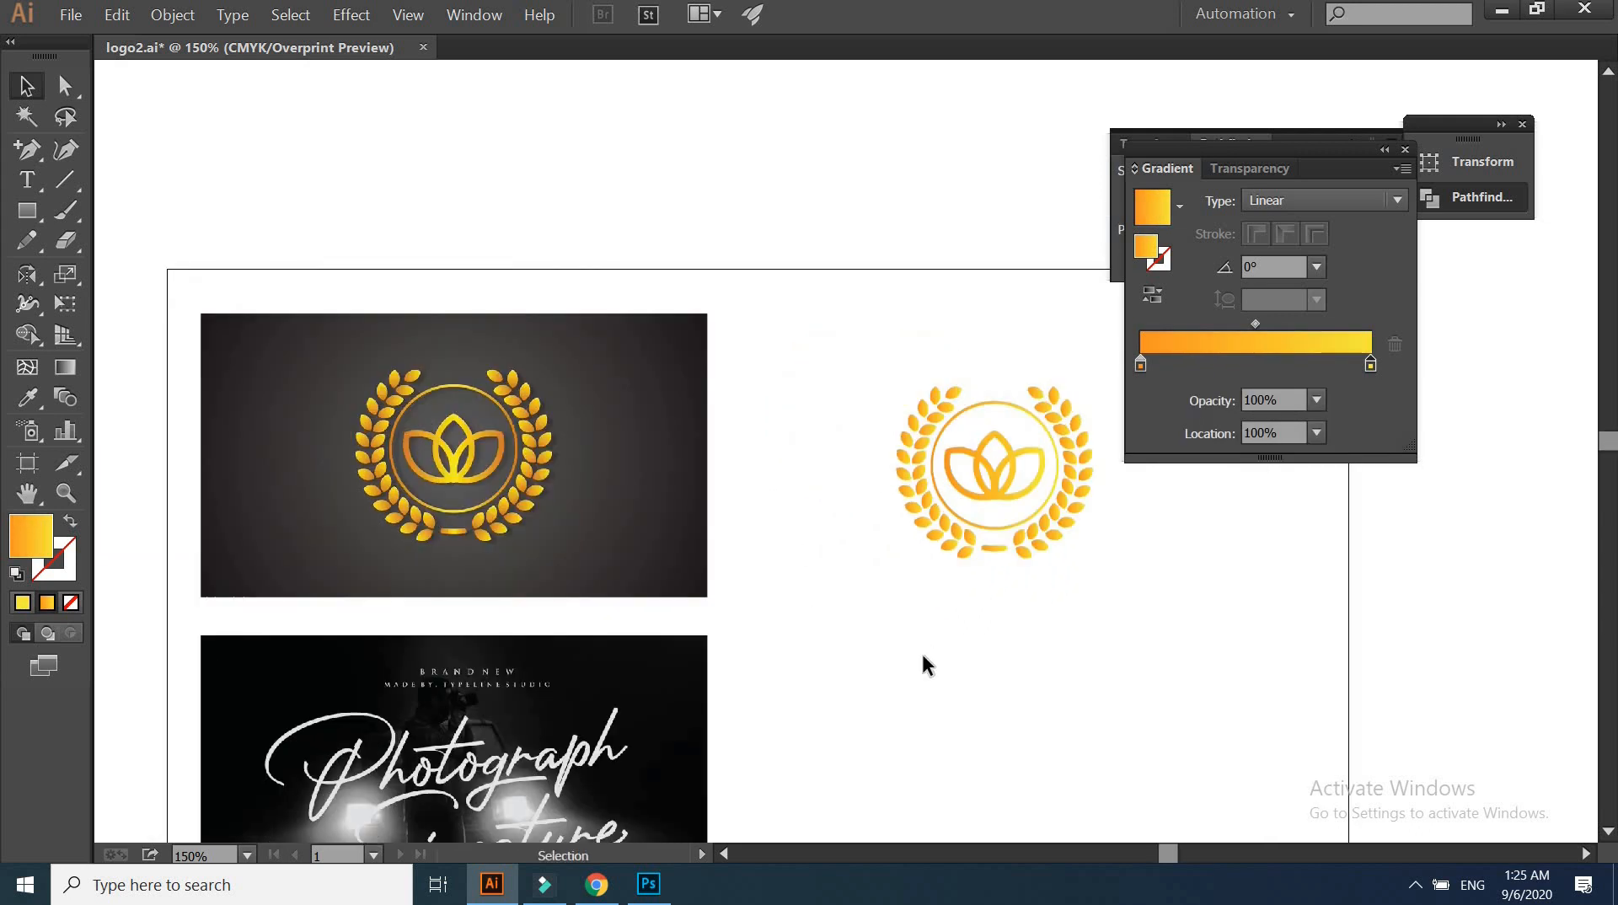
pyautogui.press('+')
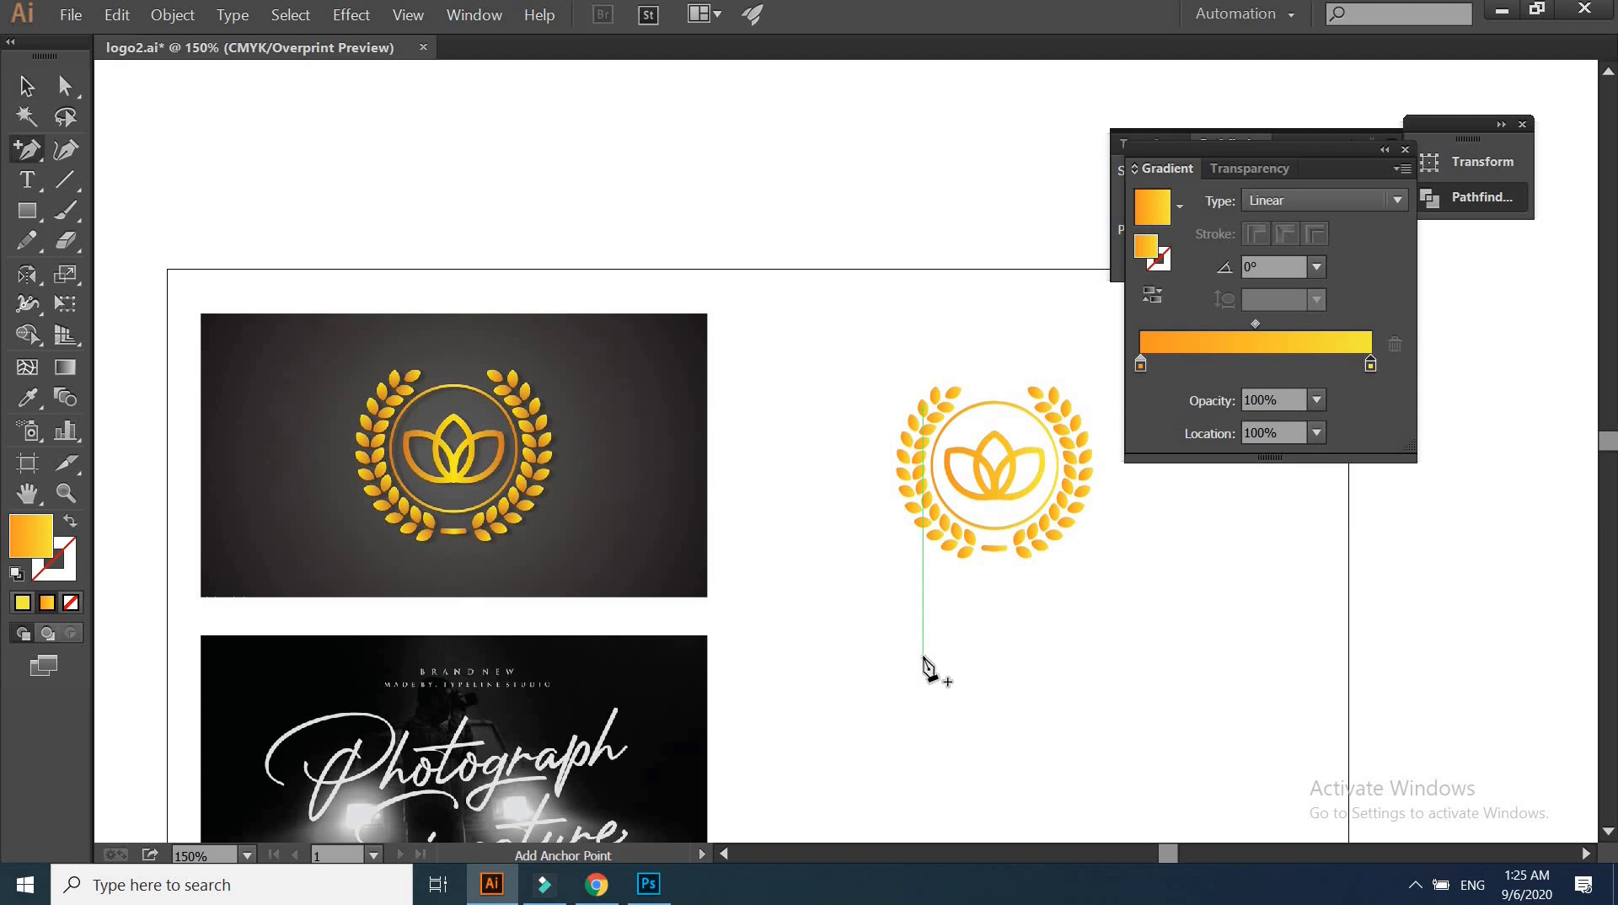
pyautogui.click(26, 86)
pyautogui.hotkey('ctrl', '-')
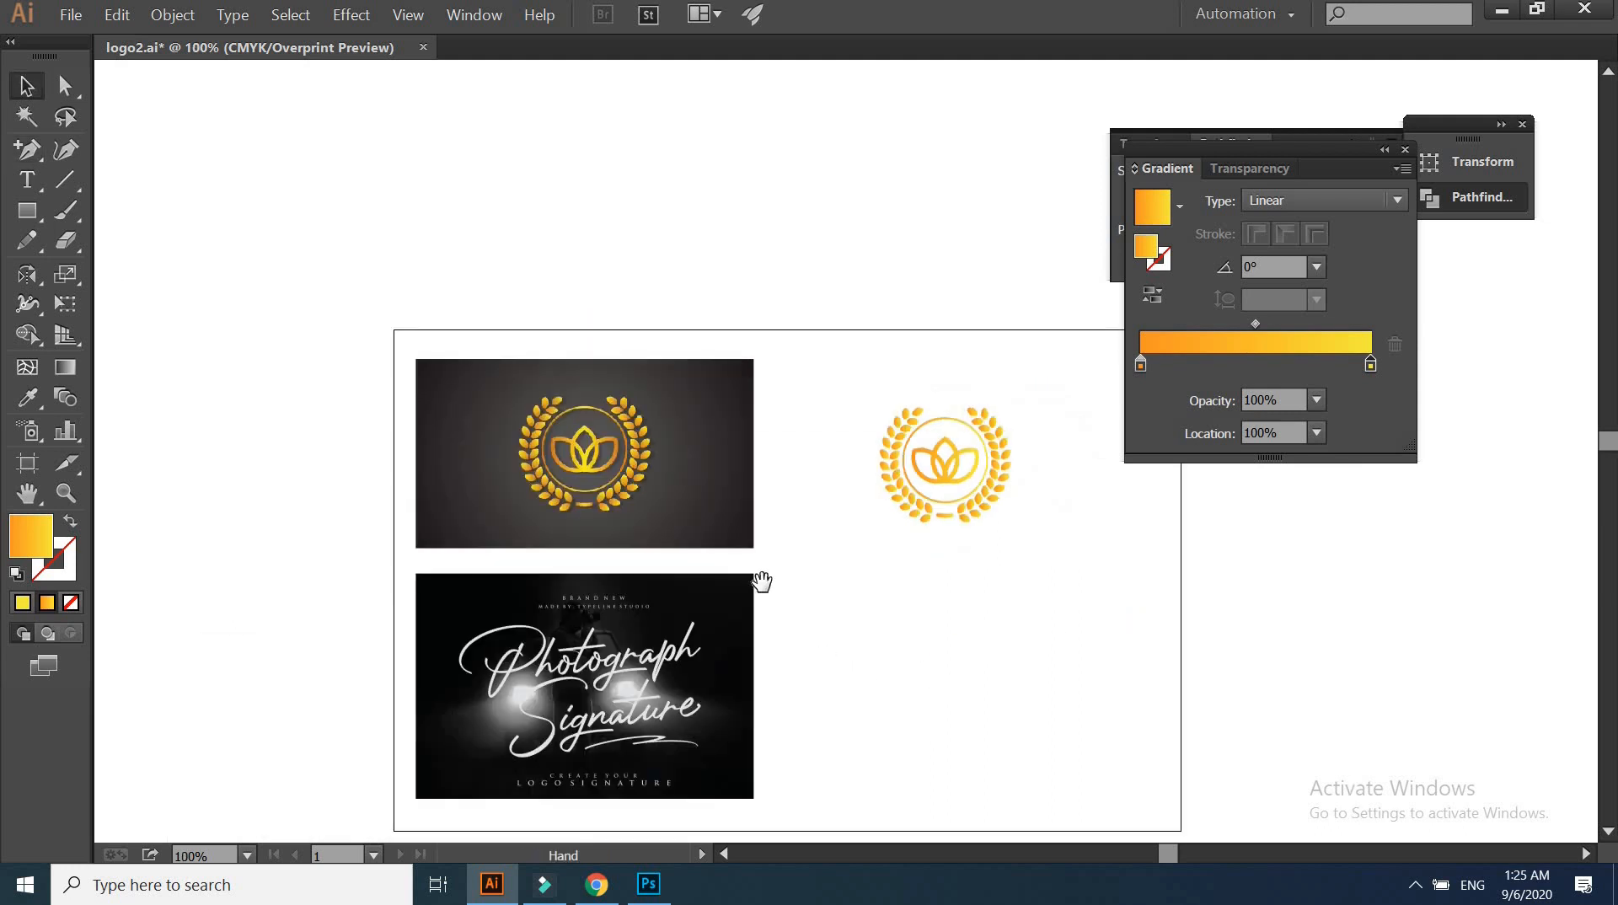
pyautogui.moveTo(761, 580); pyautogui.dragTo(655, 465)
# Examine the script lettering and glowing background of the Photograph Signature image up close
pyautogui.click(584, 552)
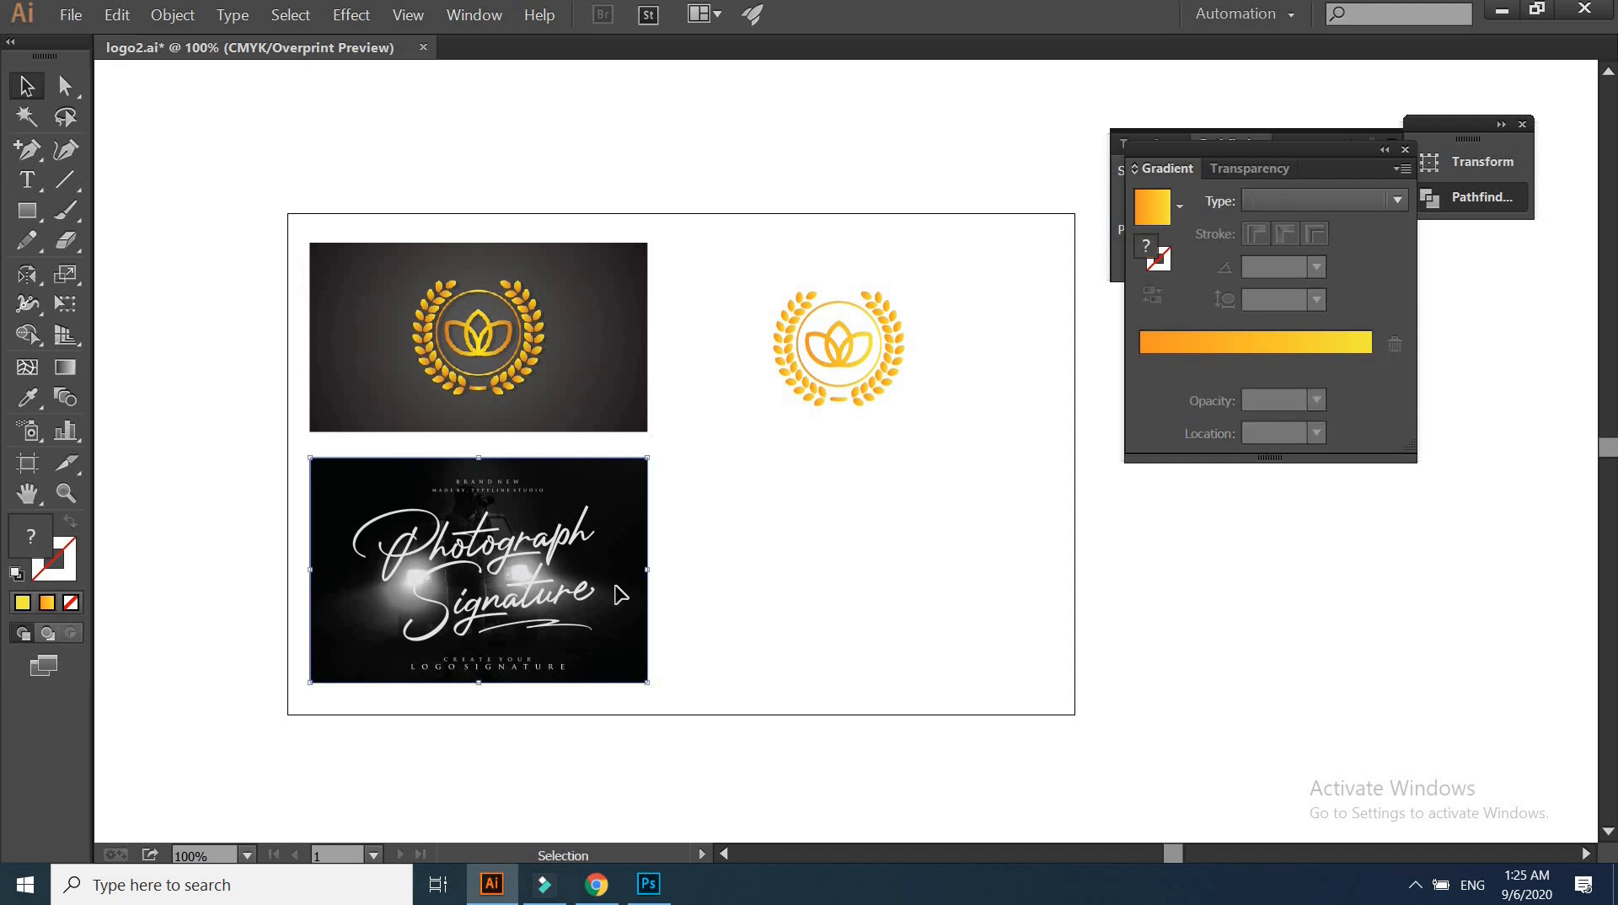
pyautogui.click(748, 605)
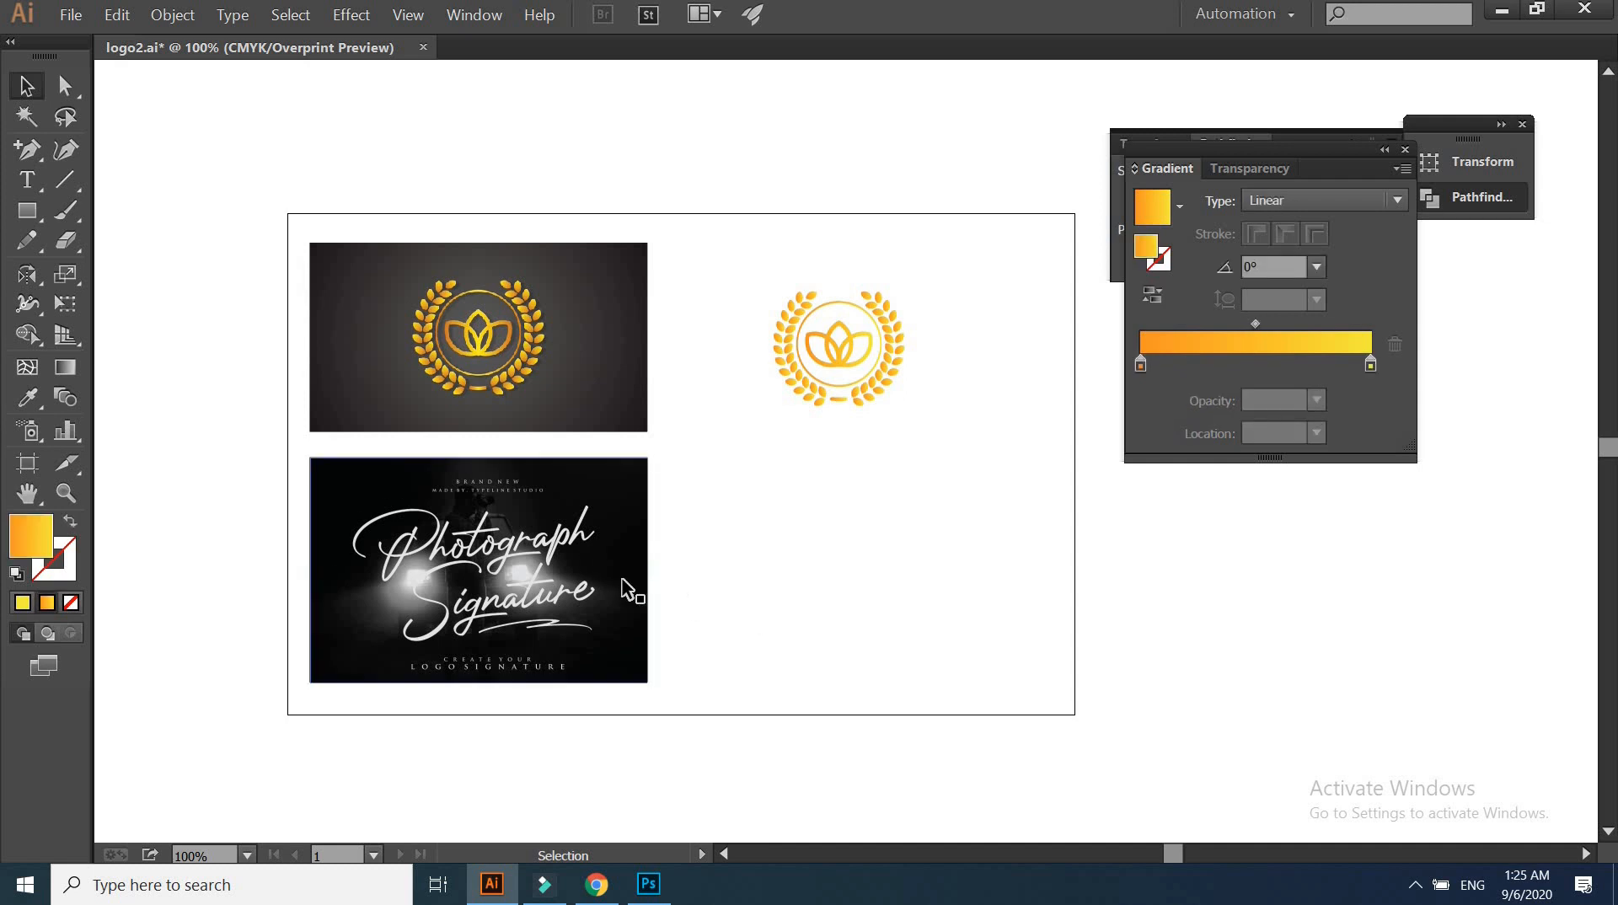
pyautogui.click(623, 579)
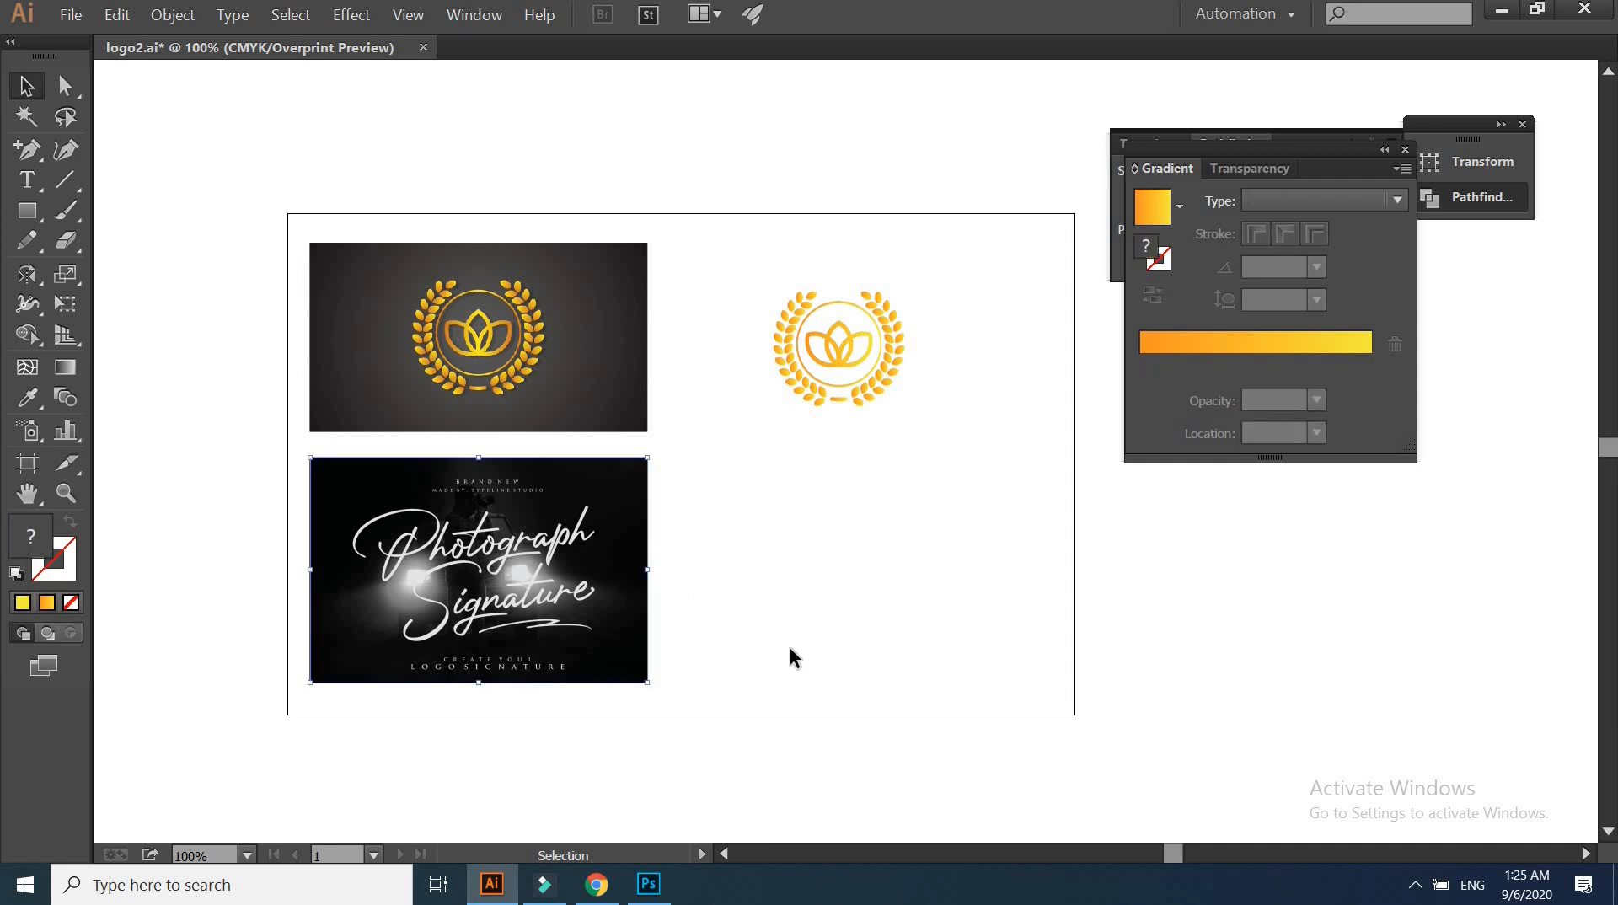
pyautogui.press('z')
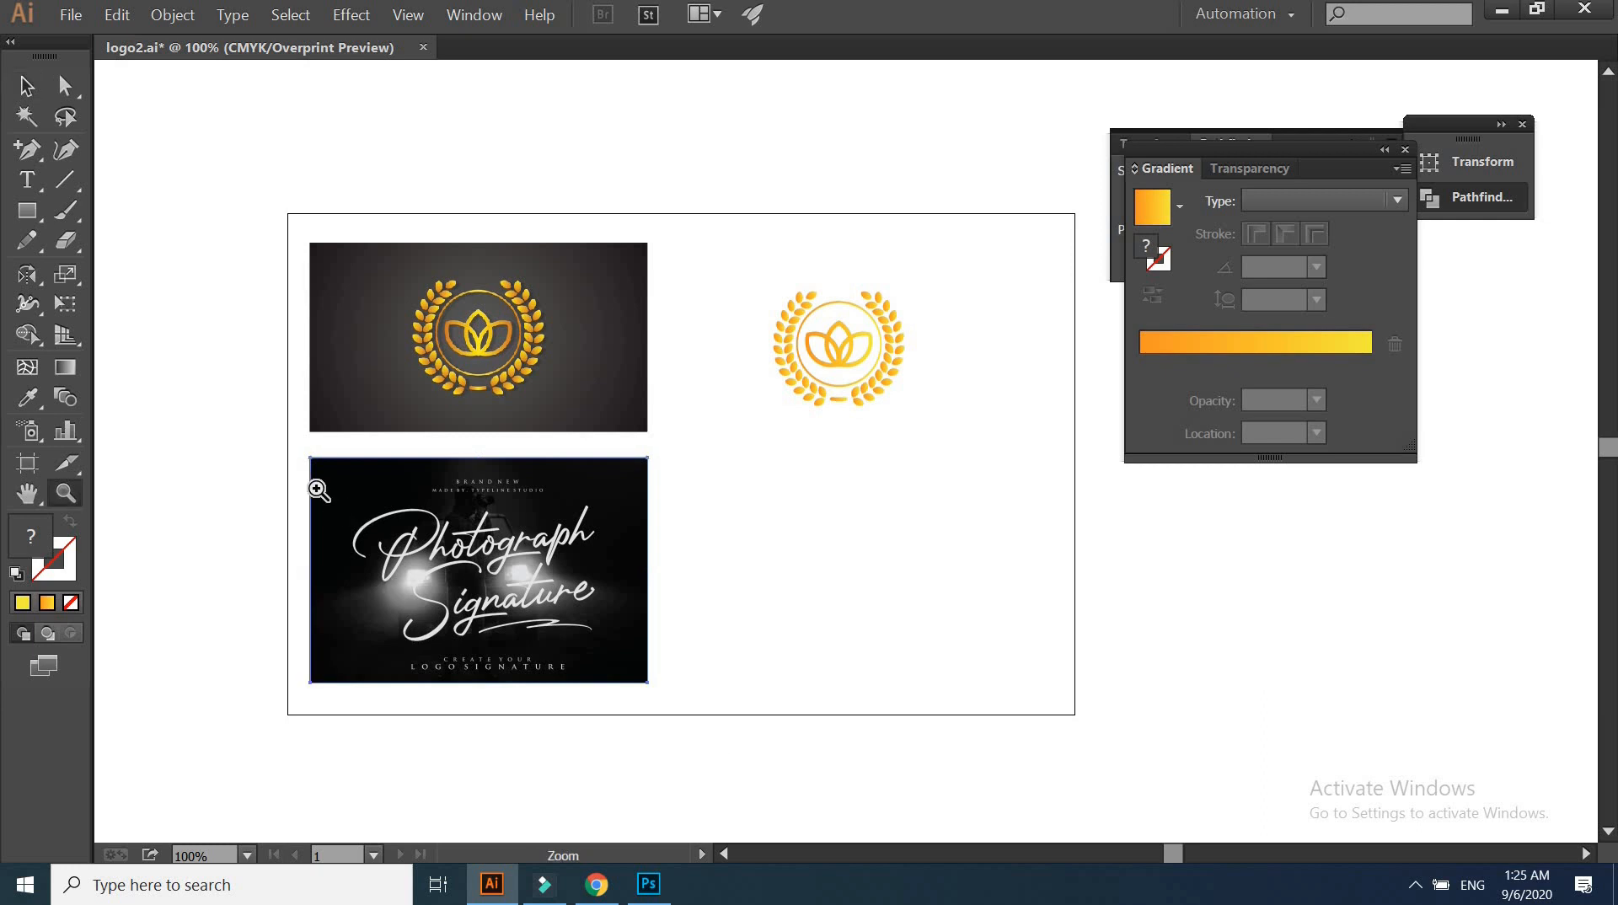
pyautogui.moveTo(316, 489); pyautogui.dragTo(640, 654)
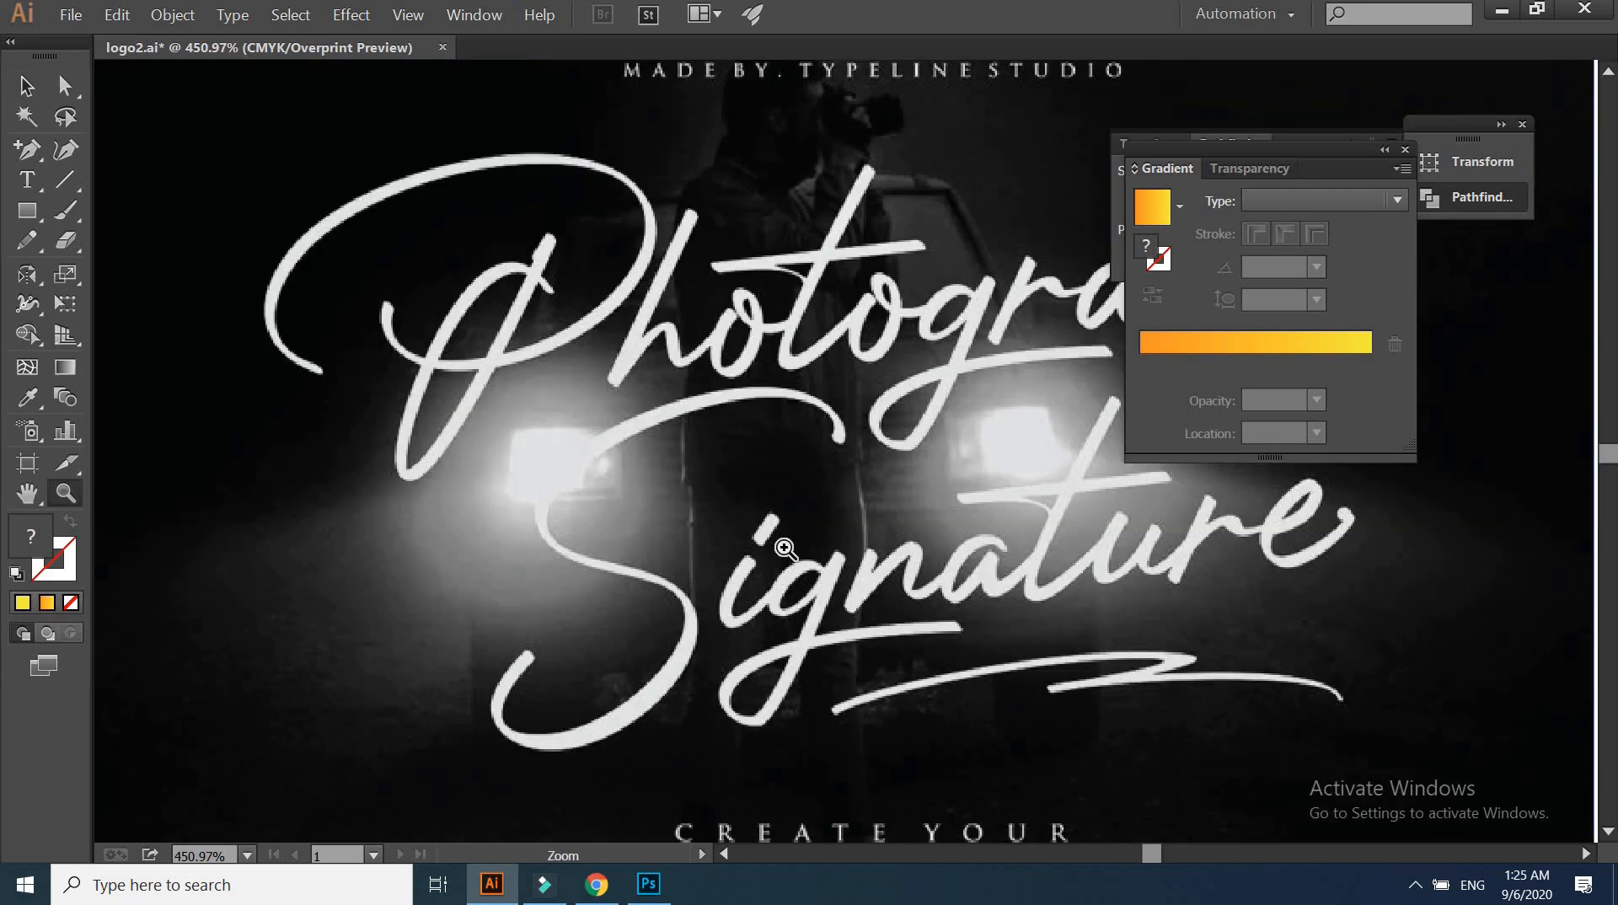
pyautogui.hotkey('ctrl', '0')
pyautogui.hotkey('ctrl', '-')
pyautogui.click(27, 86)
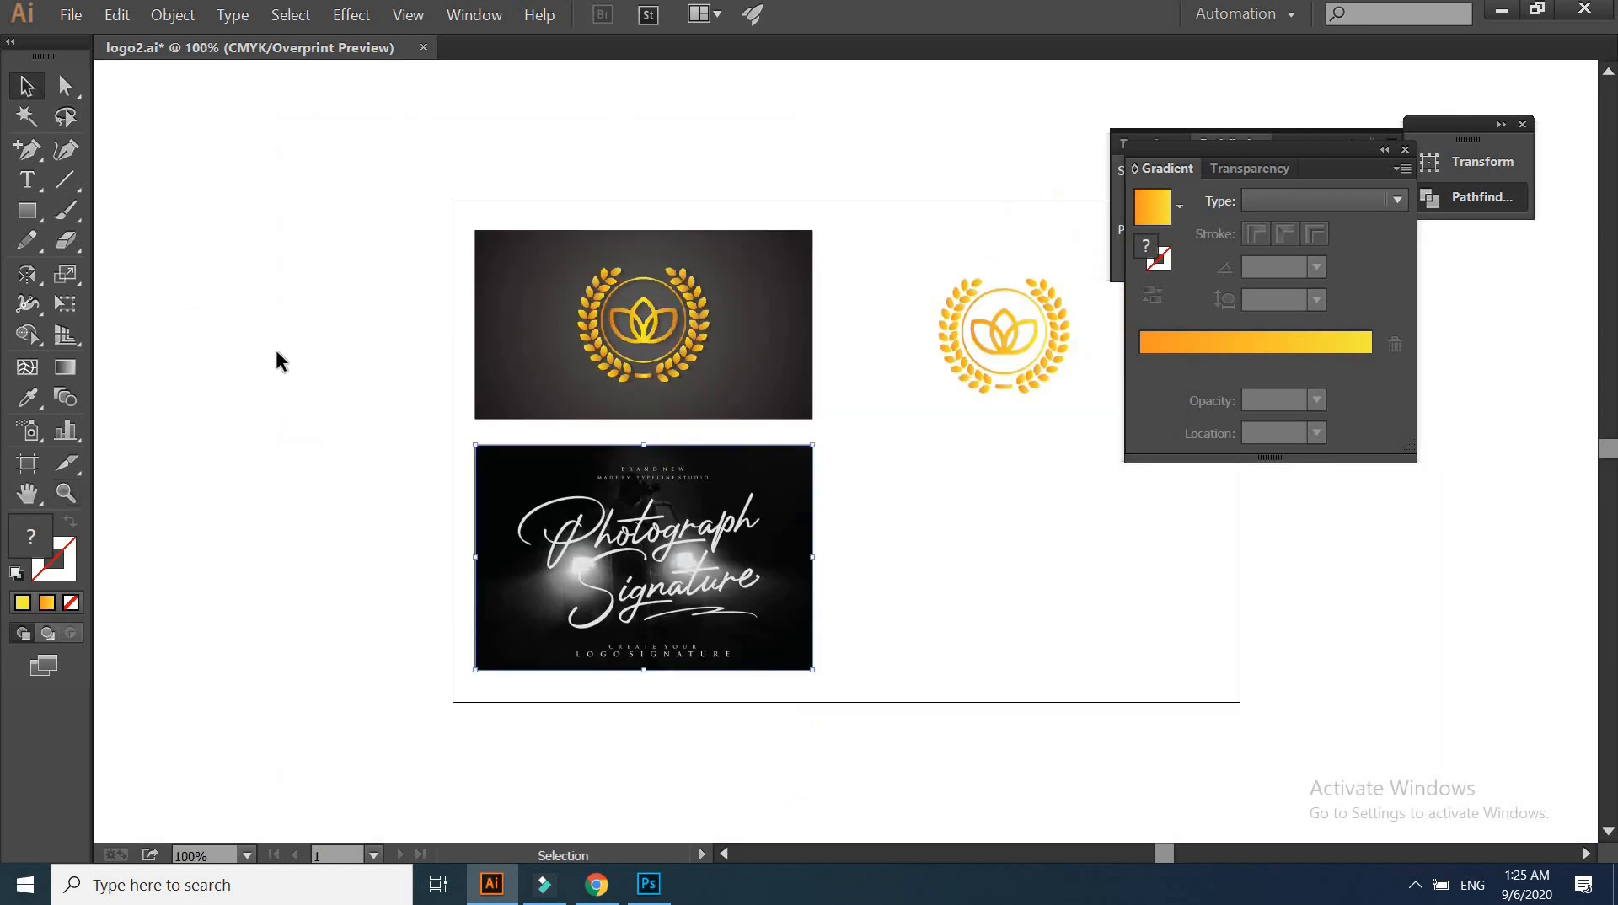
# Duplicate the Photograph Signature image about 15.35 cm horizontally into the empty artboard area beside the original
pyautogui.click(277, 354)
pyautogui.moveTo(317, 387); pyautogui.dragTo(191, 365)
pyautogui.click(408, 526)
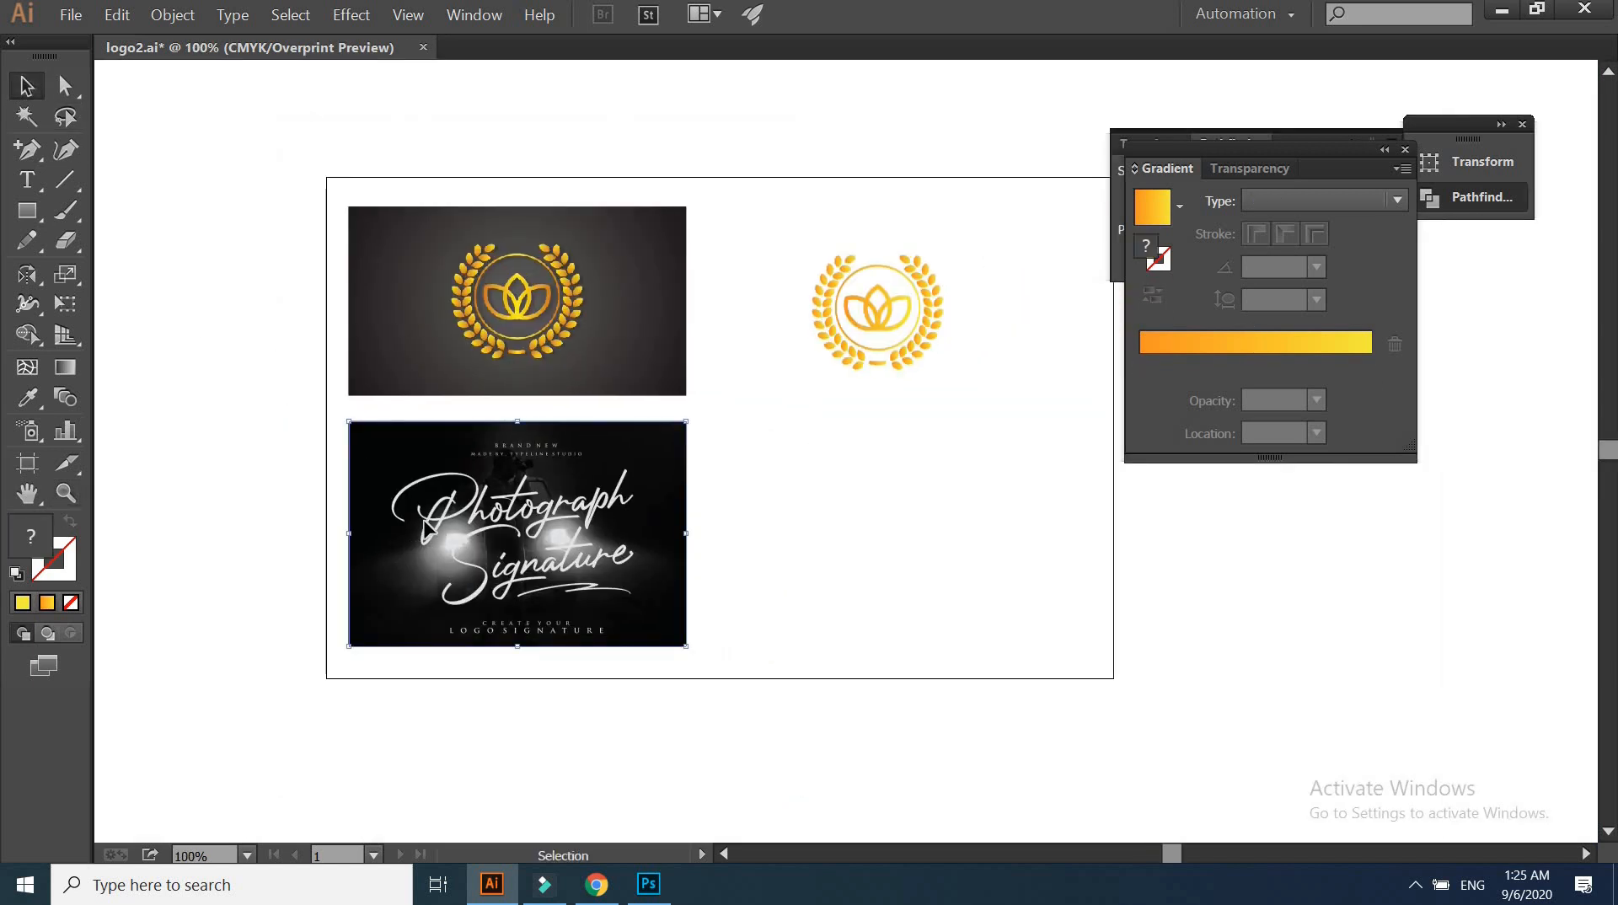
pyautogui.moveTo(708, 532); pyautogui.dragTo(773, 527)
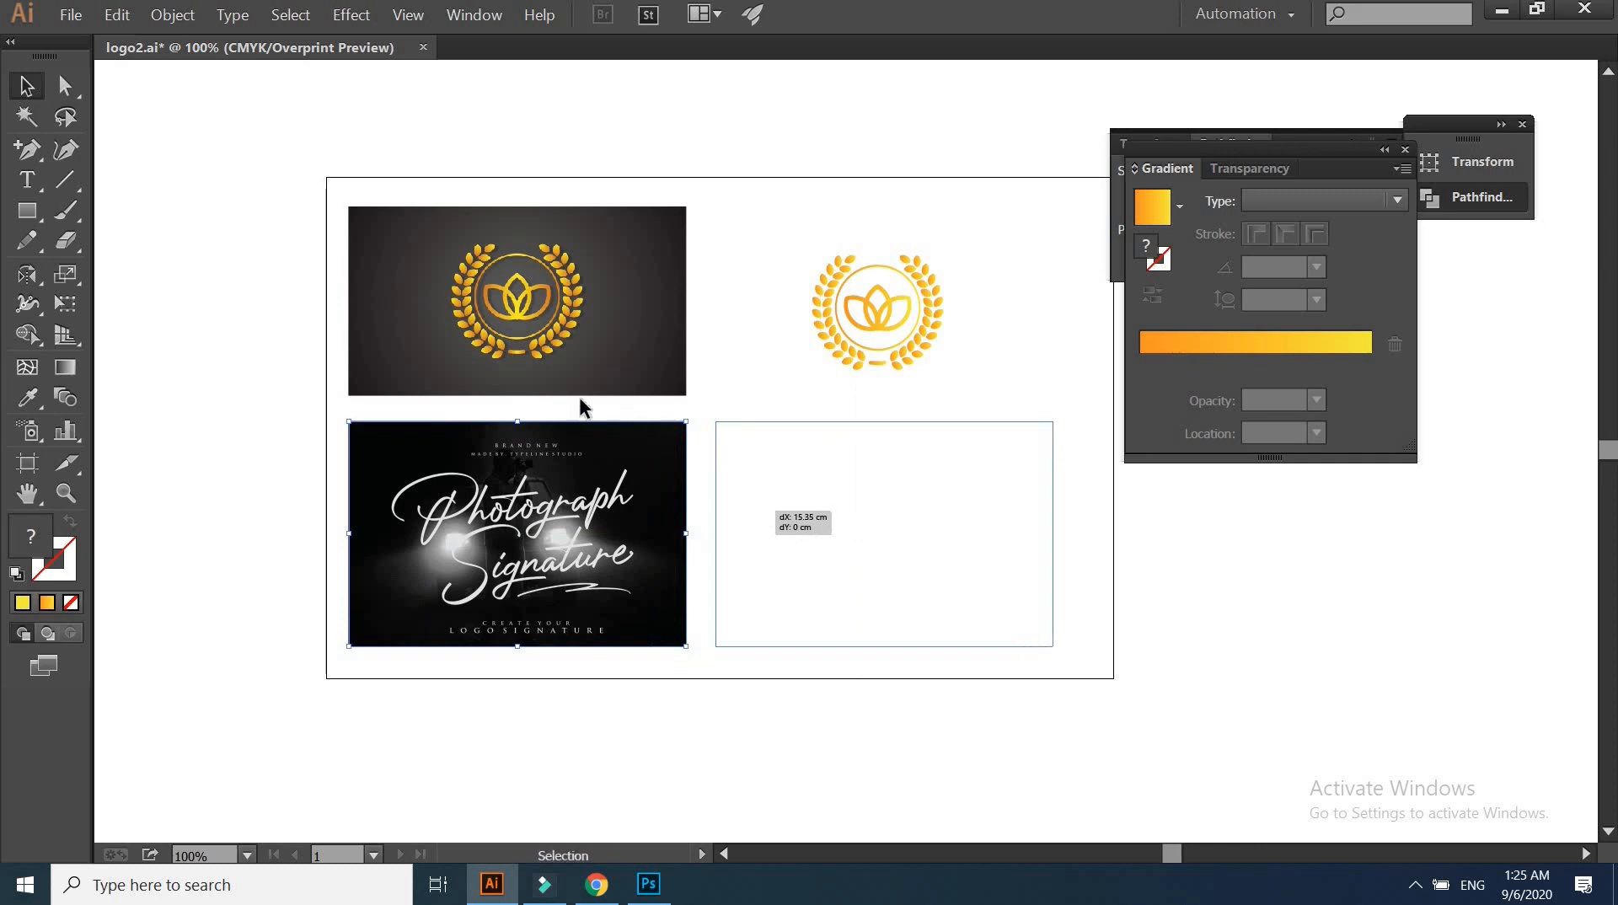
# Convert the duplicated signature image to vector shapes with Image Trace, using Make and Expand, and inspect the traced lettering
pyautogui.click(173, 14)
pyautogui.moveTo(237, 531)
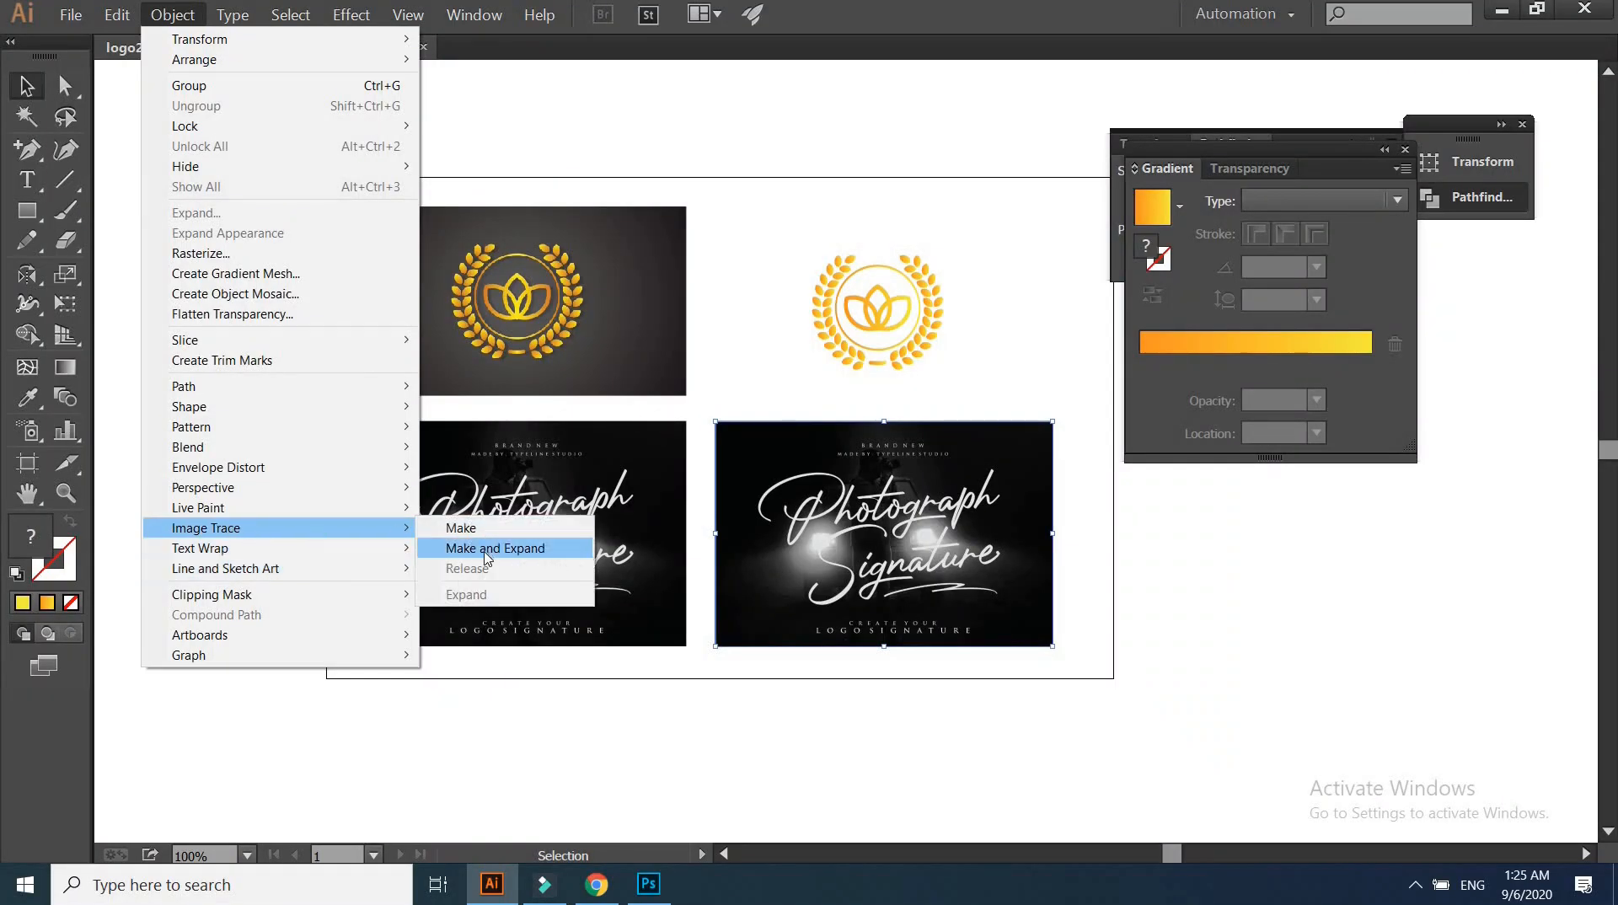
pyautogui.click(487, 549)
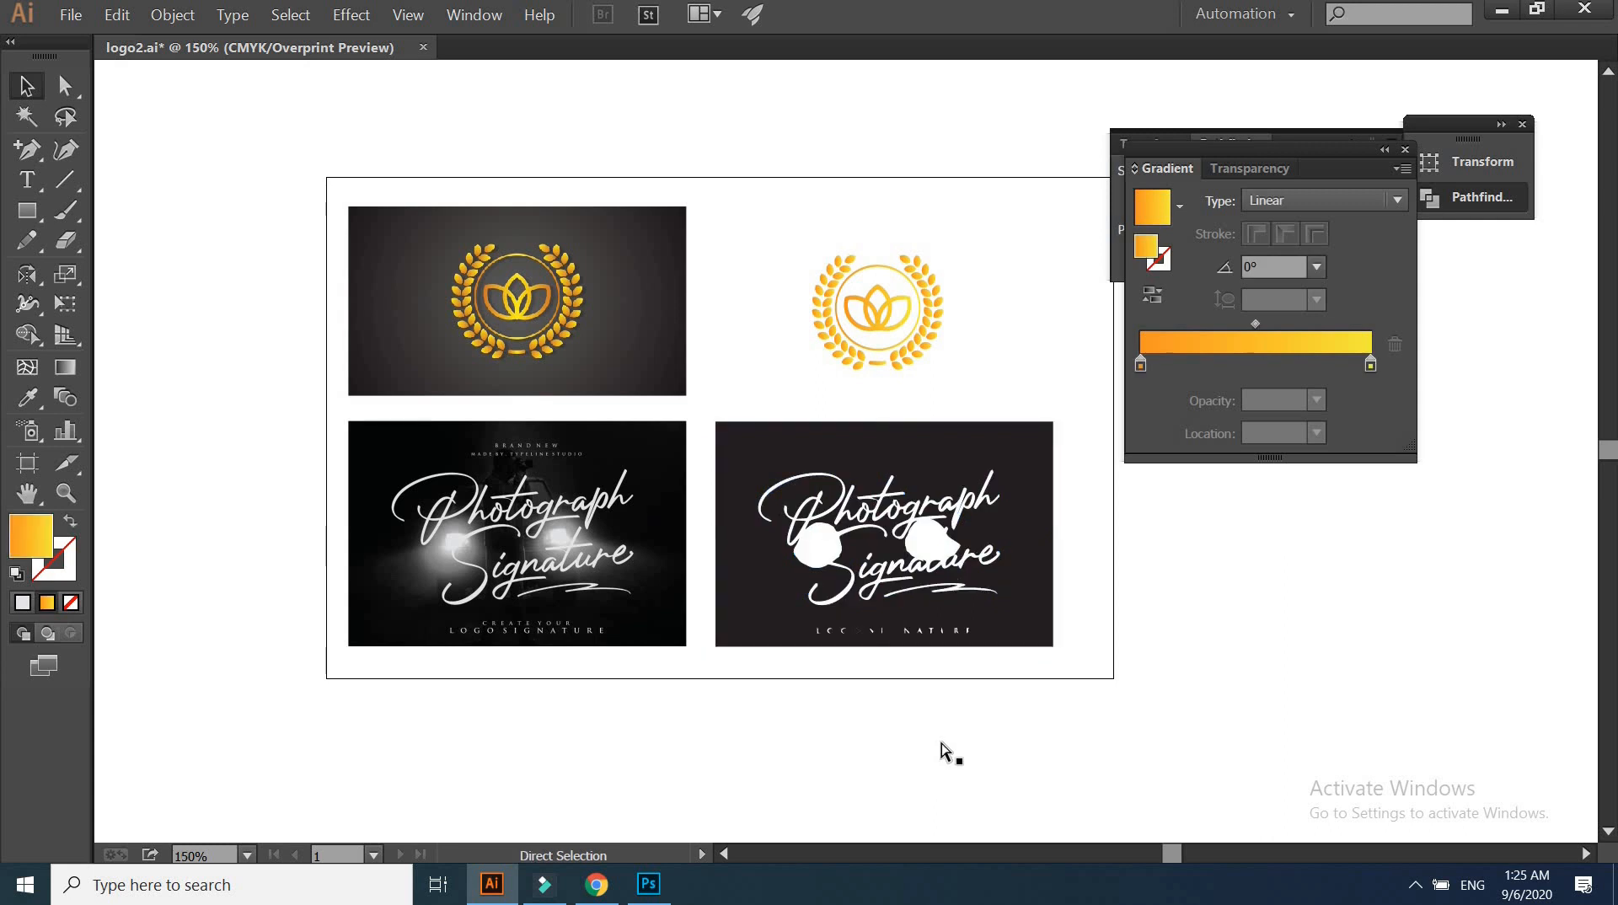
pyautogui.scroll(4, 868, 531)
pyautogui.scroll(3, 853, 565)
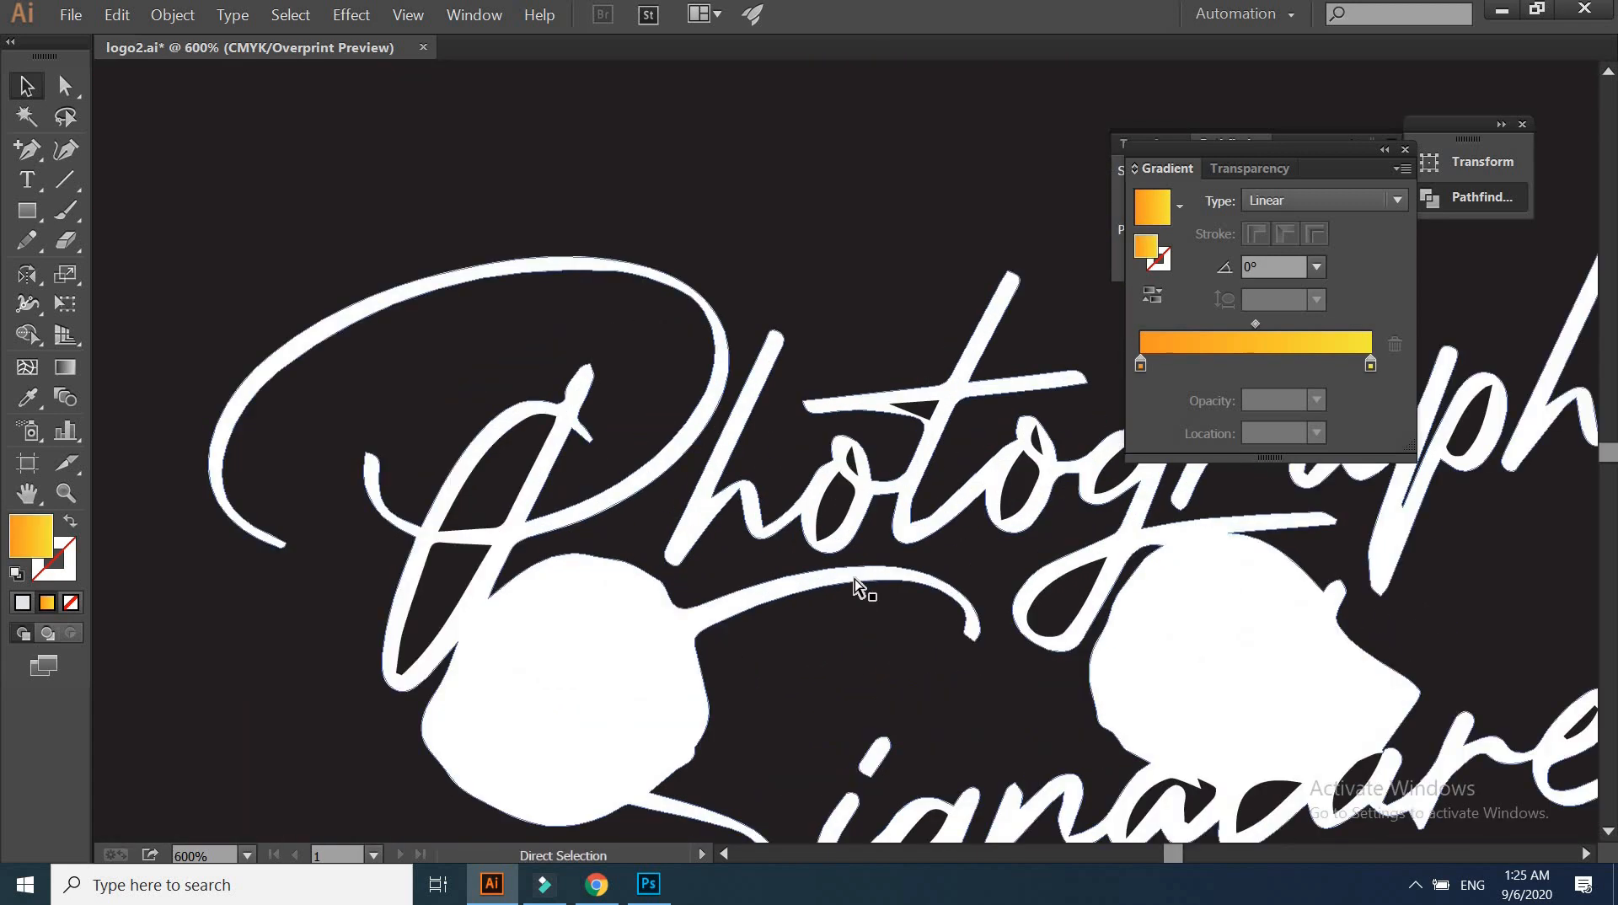
# Examine the edges of the traced Photograph Signature lettering and the areas around the headlights at high magnification
pyautogui.moveTo(882, 575); pyautogui.dragTo(1015, 607)
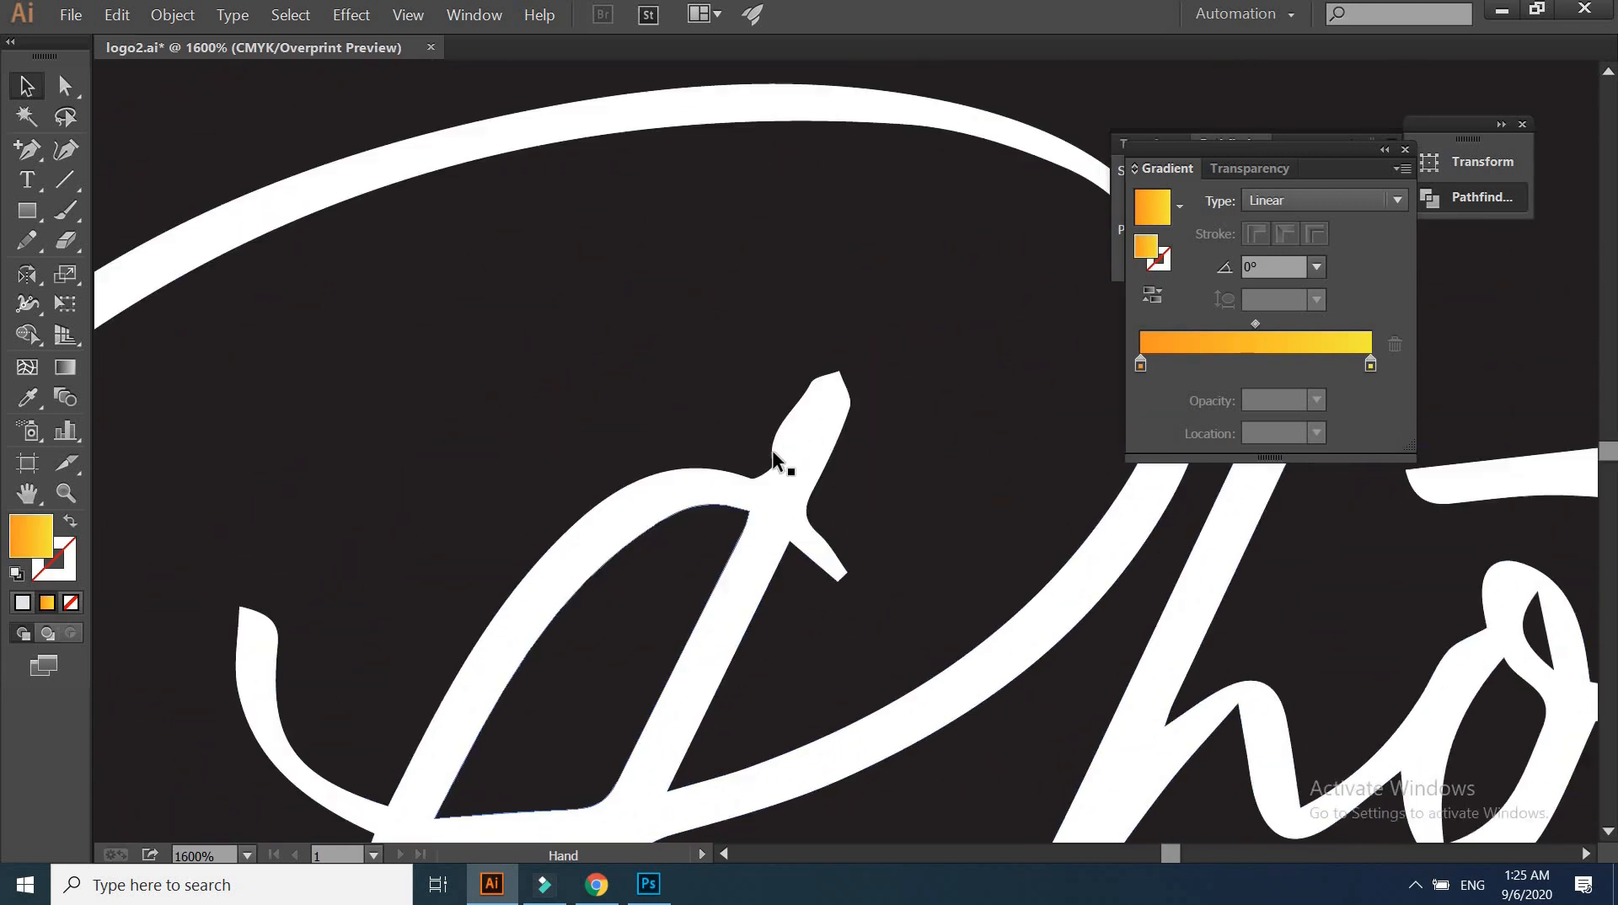
pyautogui.hscroll(6, 568, 603)
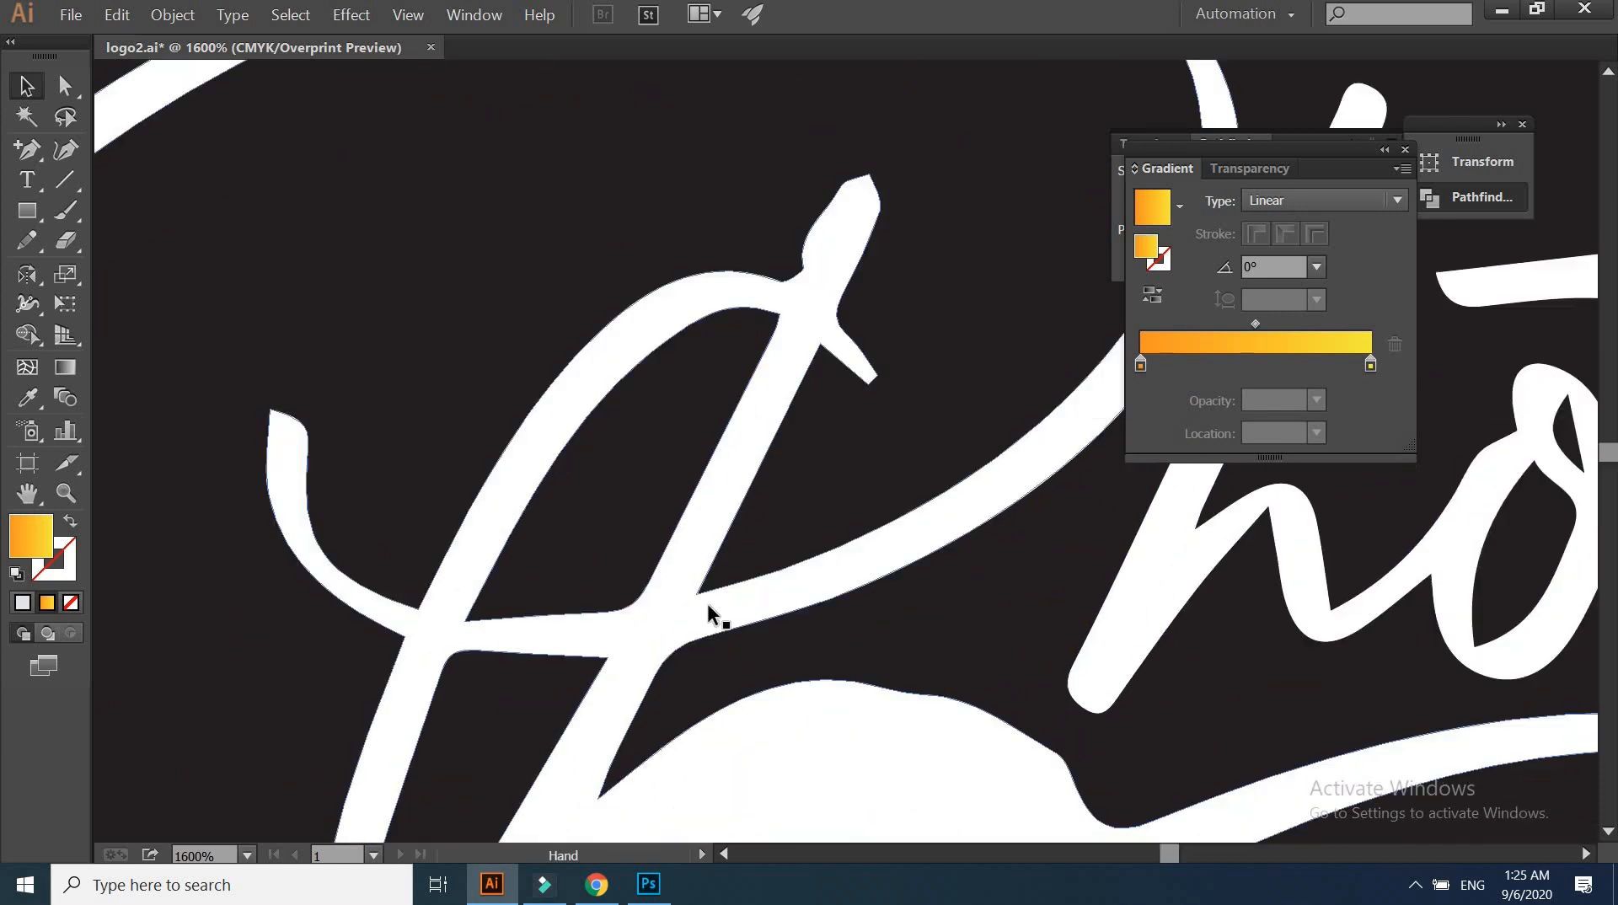
pyautogui.hscroll(4, 1139, 676)
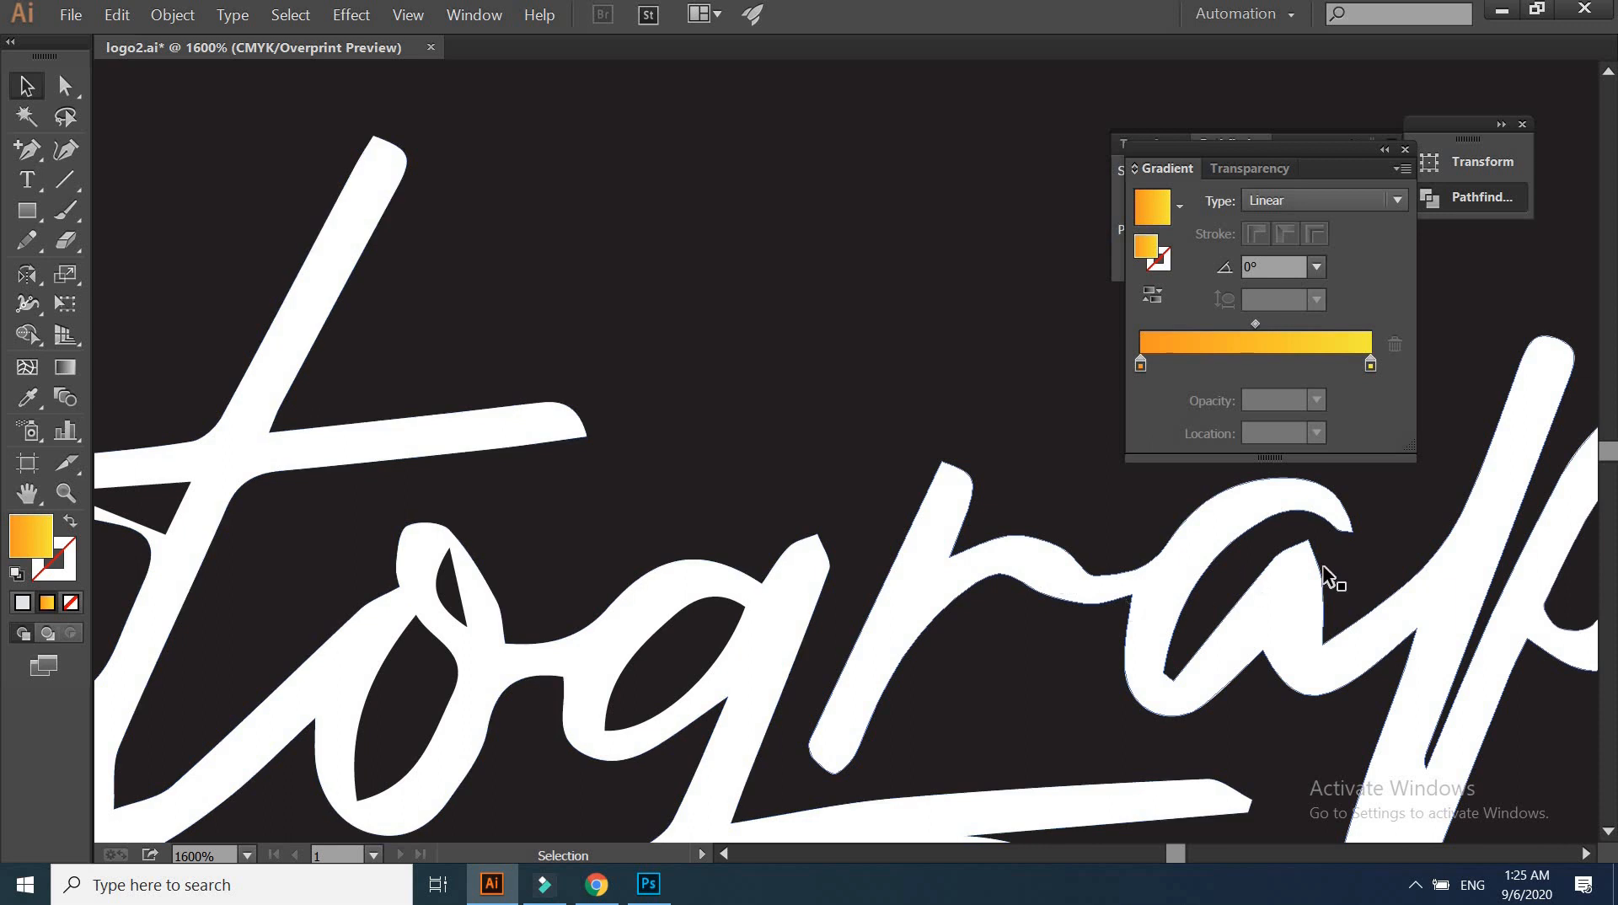
pyautogui.moveTo(1307, 668)
pyautogui.mouseDown()
pyautogui.moveTo(542, 639)
pyautogui.moveTo(1135, 289)
pyautogui.mouseUp()
pyautogui.hotkey('ctrl', '-')
pyautogui.hotkey('ctrl', '-')
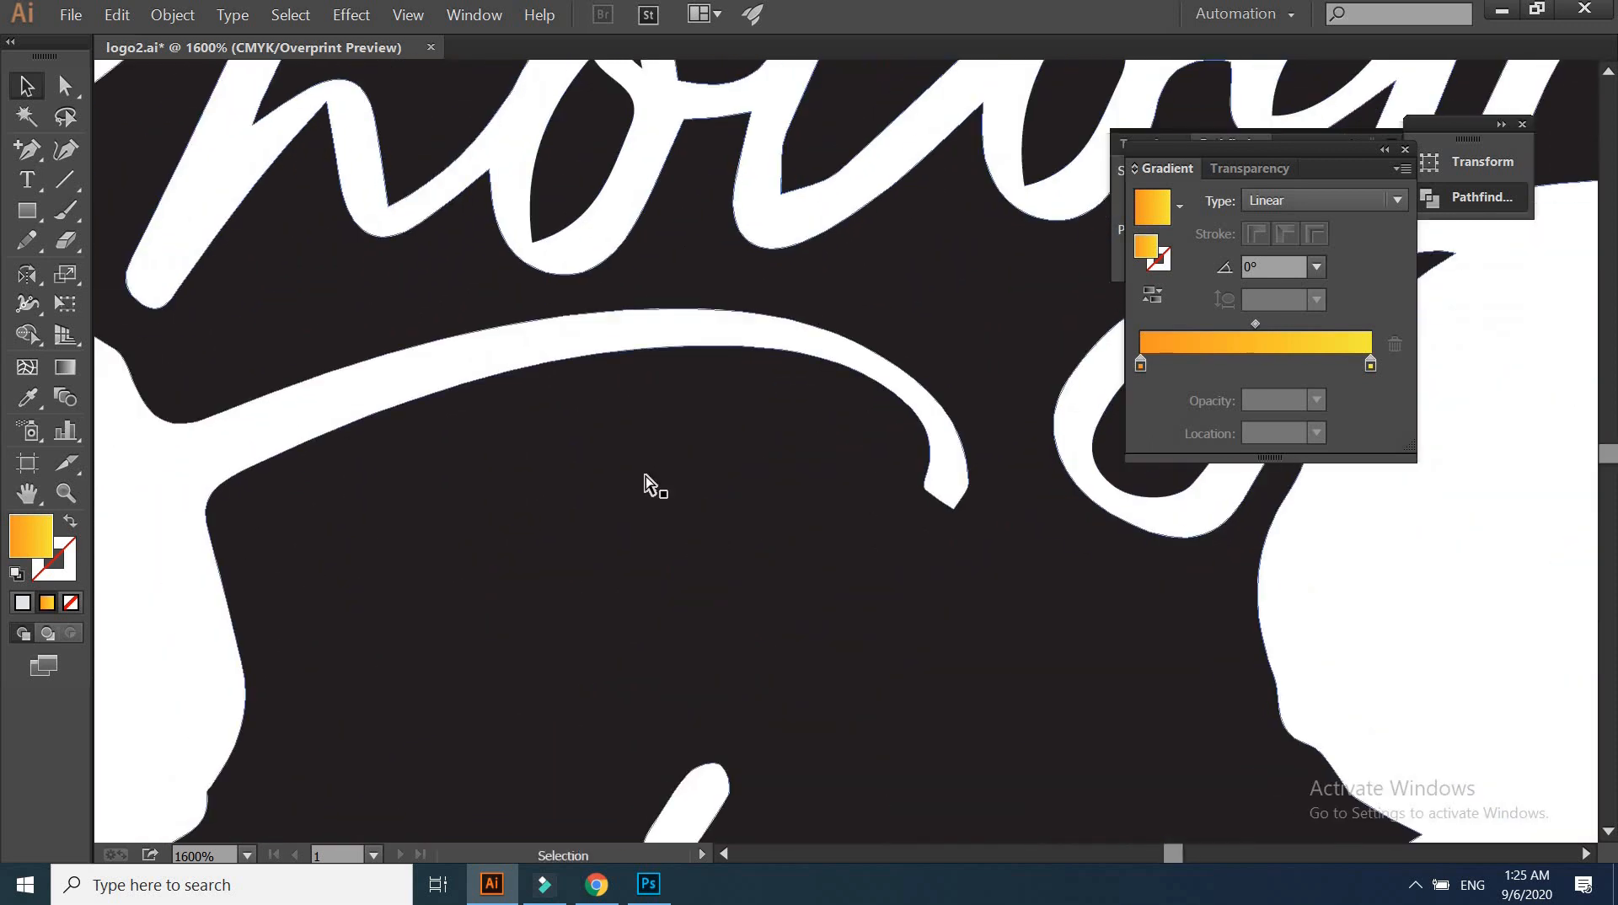
pyautogui.hotkey('ctrl', '-')
pyautogui.hotkey('ctrl', '-')
pyautogui.hotkey('ctrl', '-')
pyautogui.hotkey('ctrl', '-')
pyautogui.moveTo(849, 488); pyautogui.dragTo(957, 575)
pyautogui.hotkey('ctrl', '-')
pyautogui.hotkey('ctrl', '-')
pyautogui.hotkey('ctrl', '-')
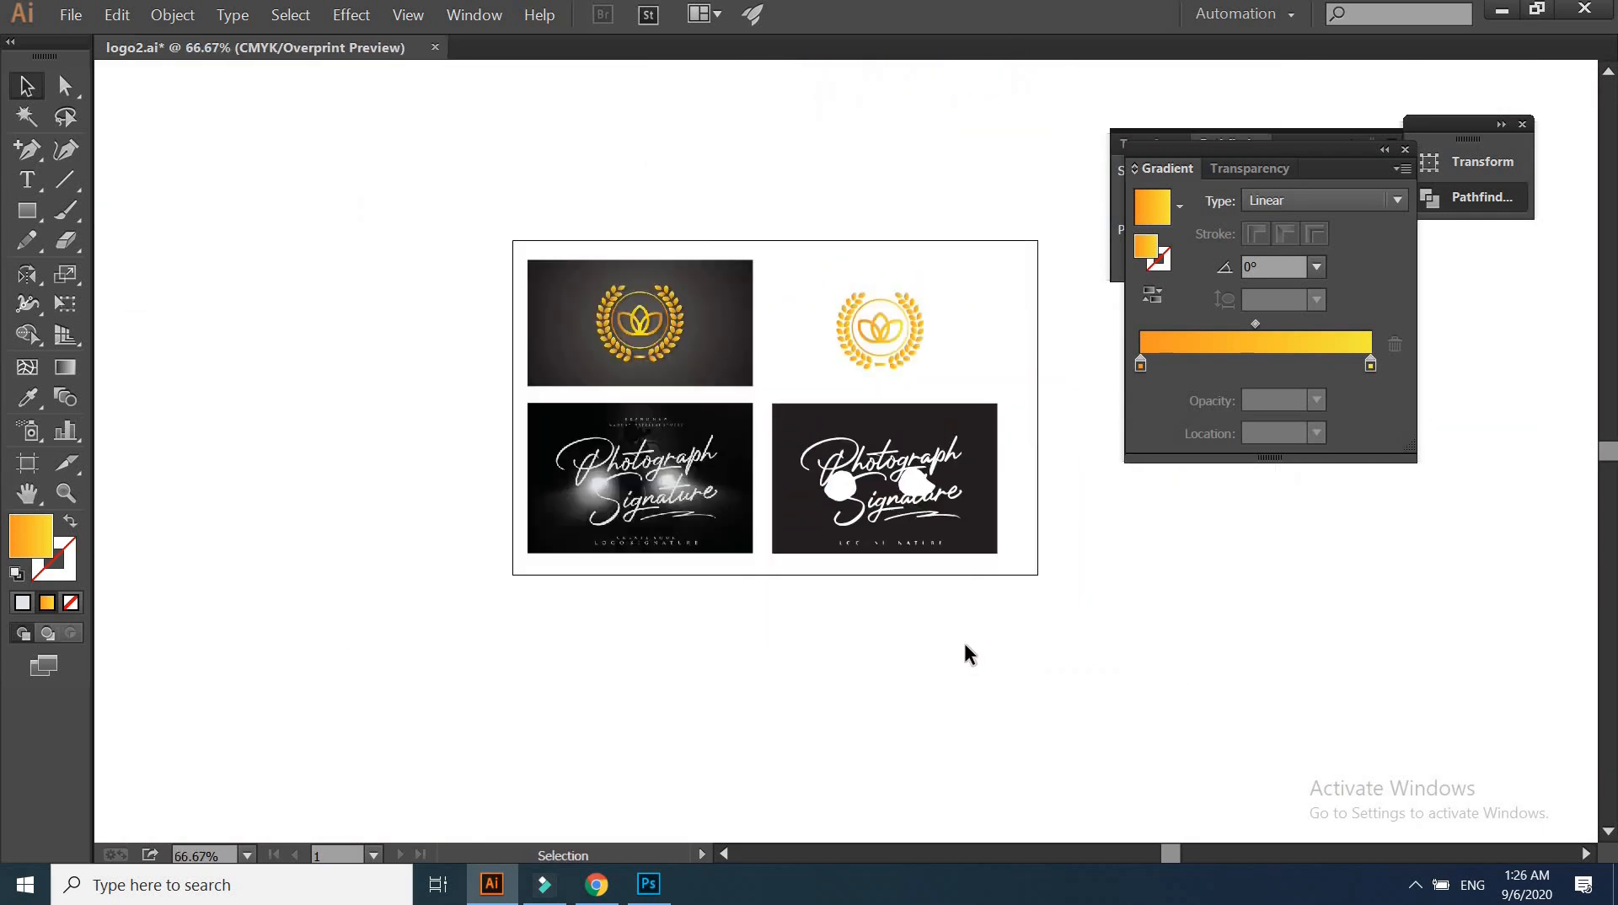
# Delete the traced signature duplicate and copy the original Photograph Signature image to the clipboard
pyautogui.hotkey('ctrl', '+')
pyautogui.hotkey('ctrl', '+')
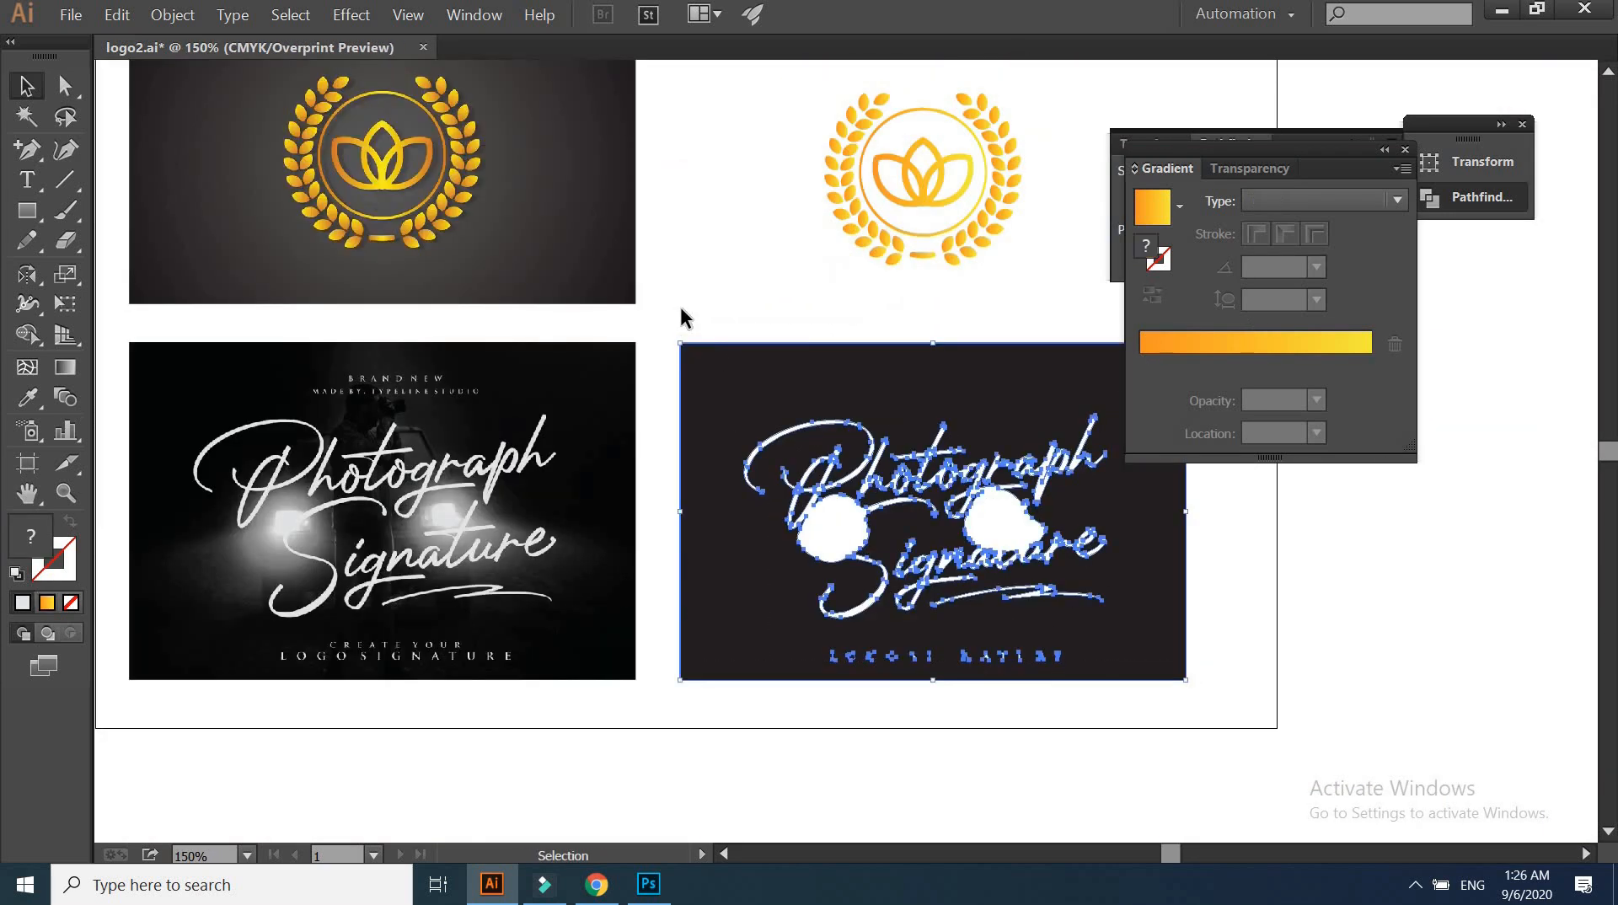
pyautogui.click(1173, 698)
pyautogui.press('Delete')
pyautogui.click(231, 390)
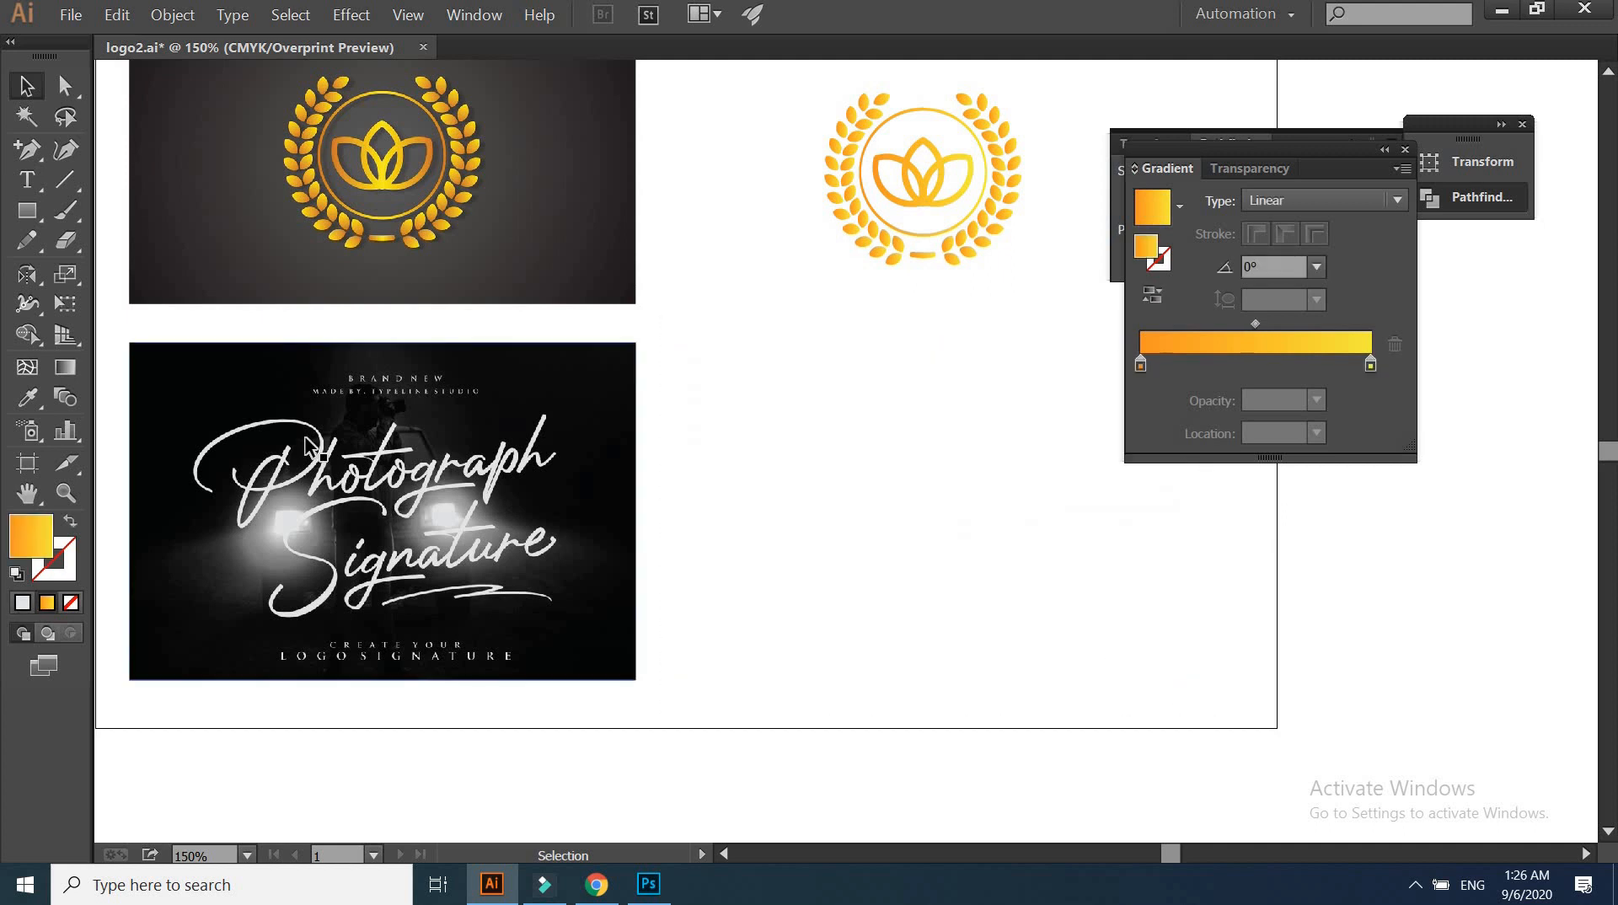
pyautogui.click(118, 17)
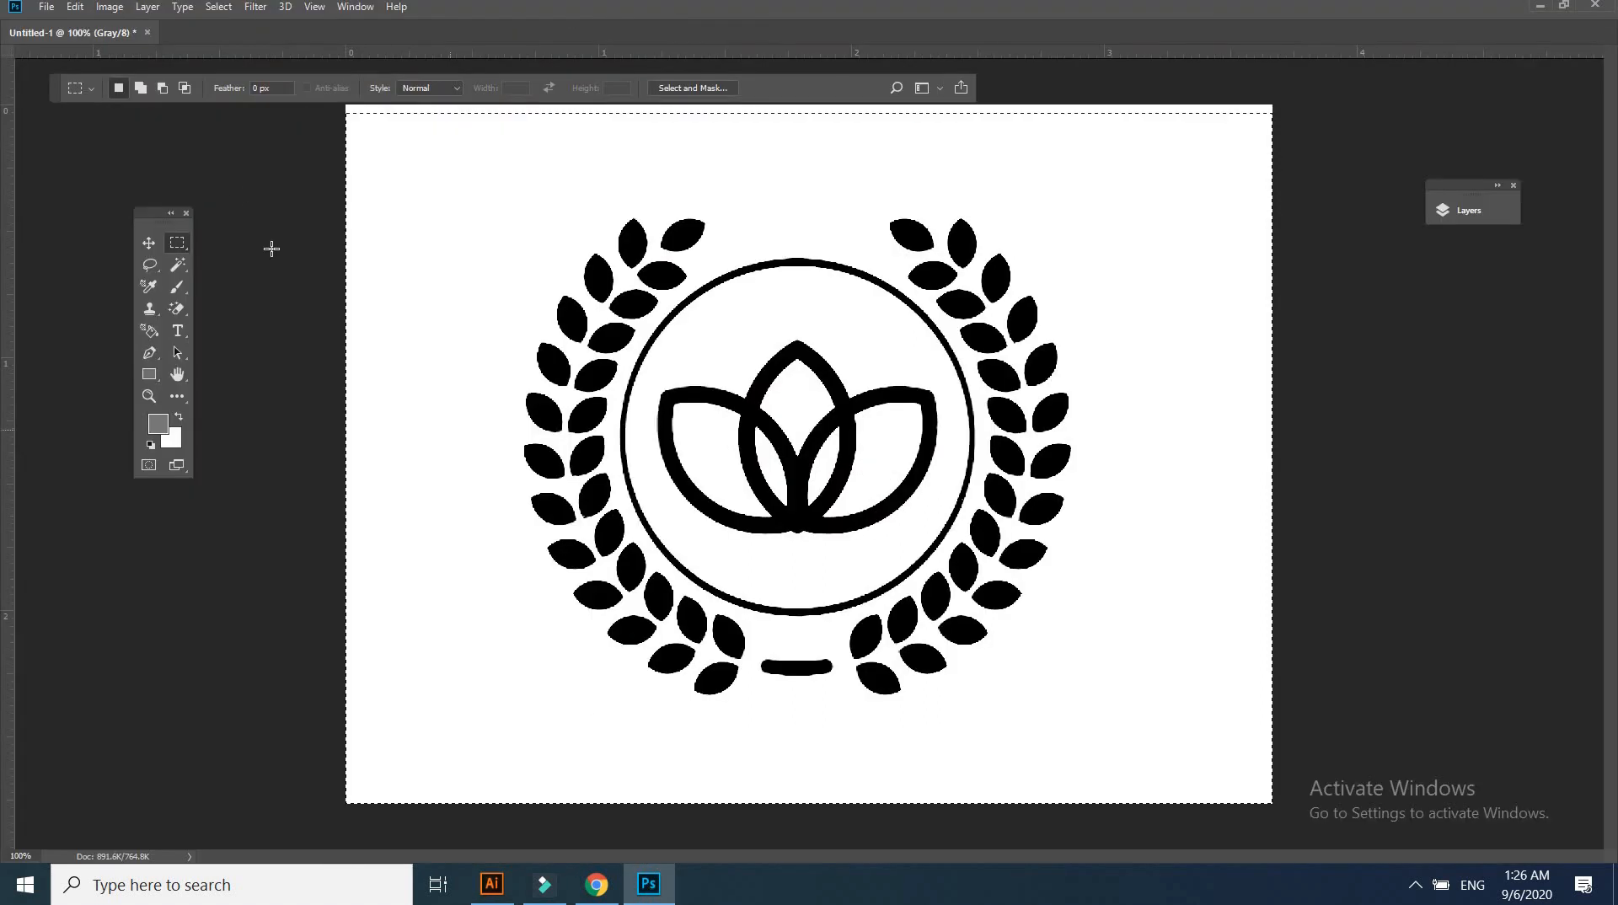
# In Photoshop, close the wreath document without saving and create a new 20 x 10 cm grayscale document at 300 pixels/inch
pyautogui.click(147, 32)
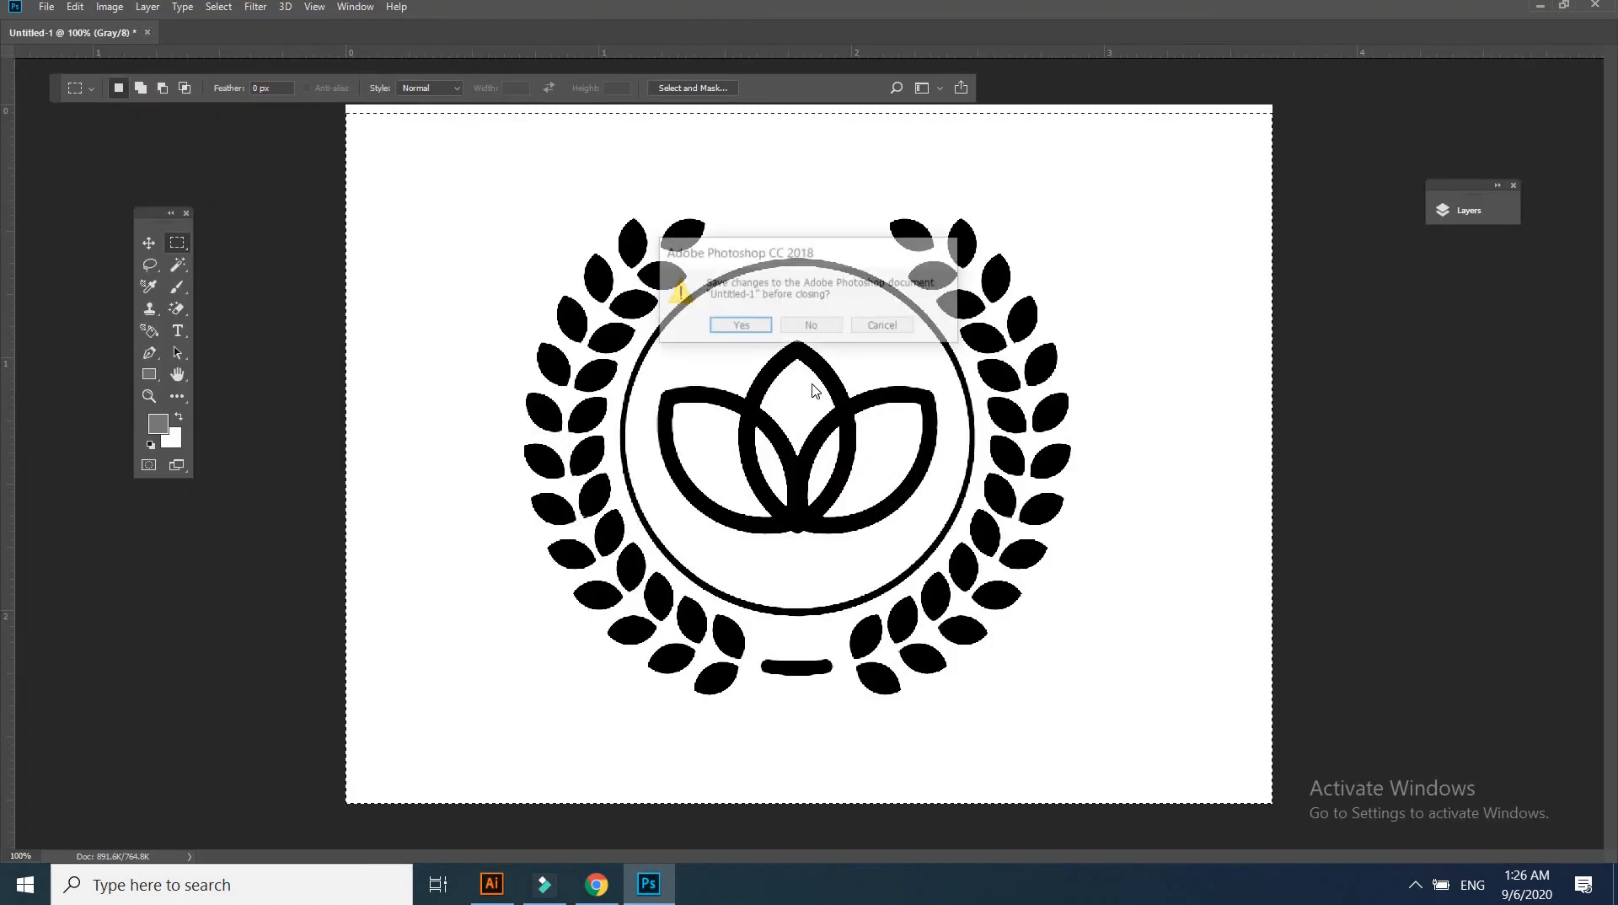
pyautogui.click(796, 322)
pyautogui.click(46, 7)
pyautogui.click(67, 27)
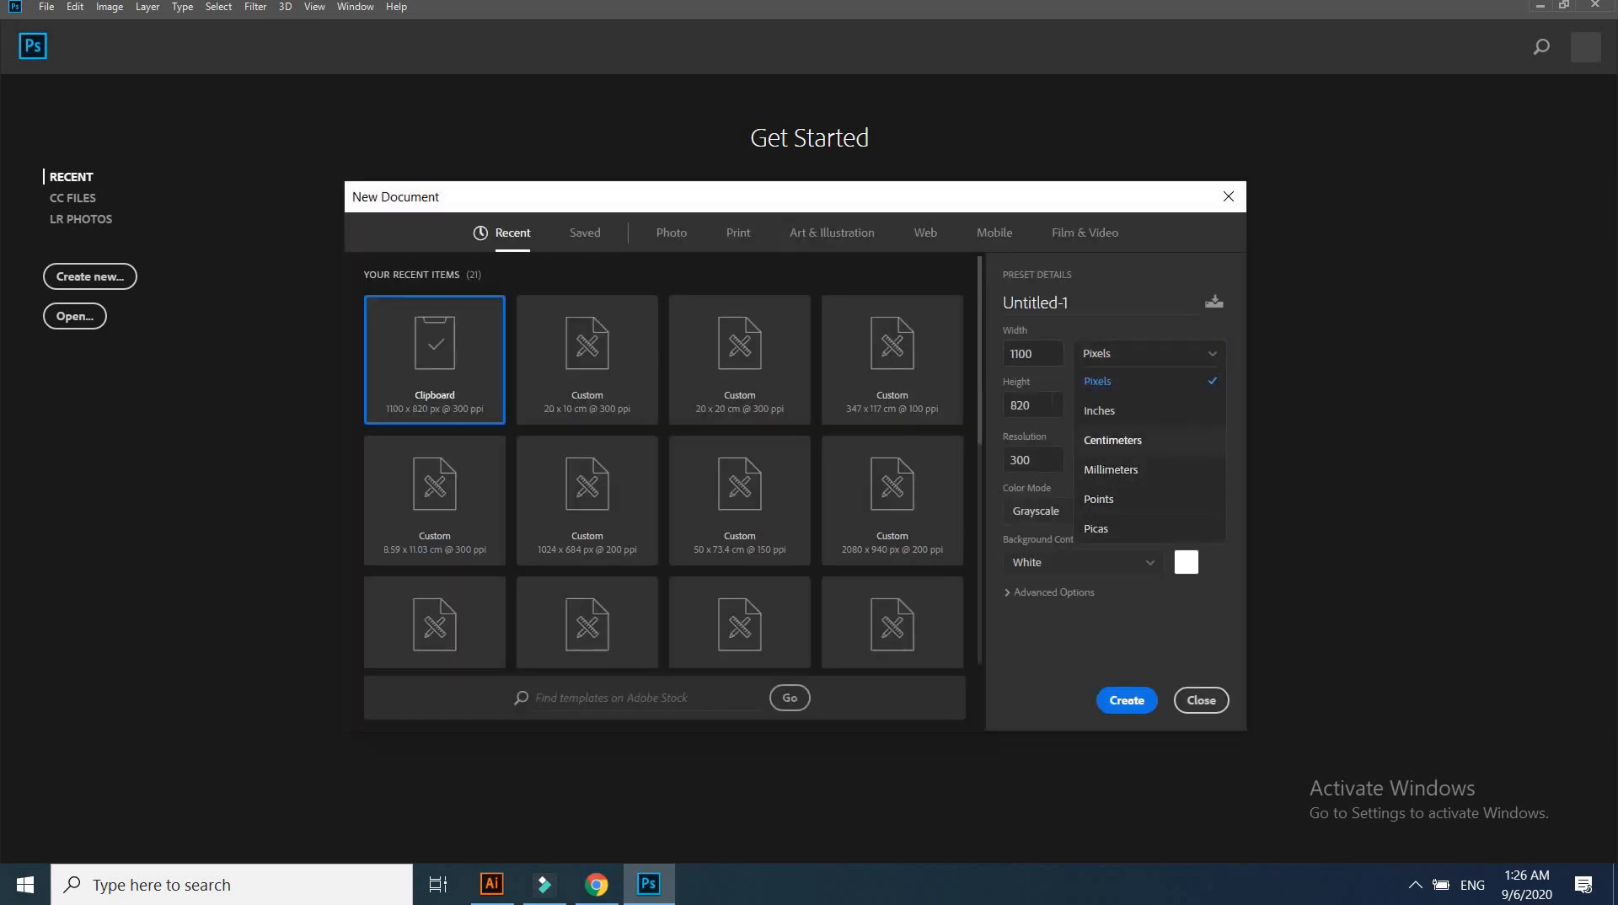
pyautogui.click(1112, 439)
pyautogui.write('20')
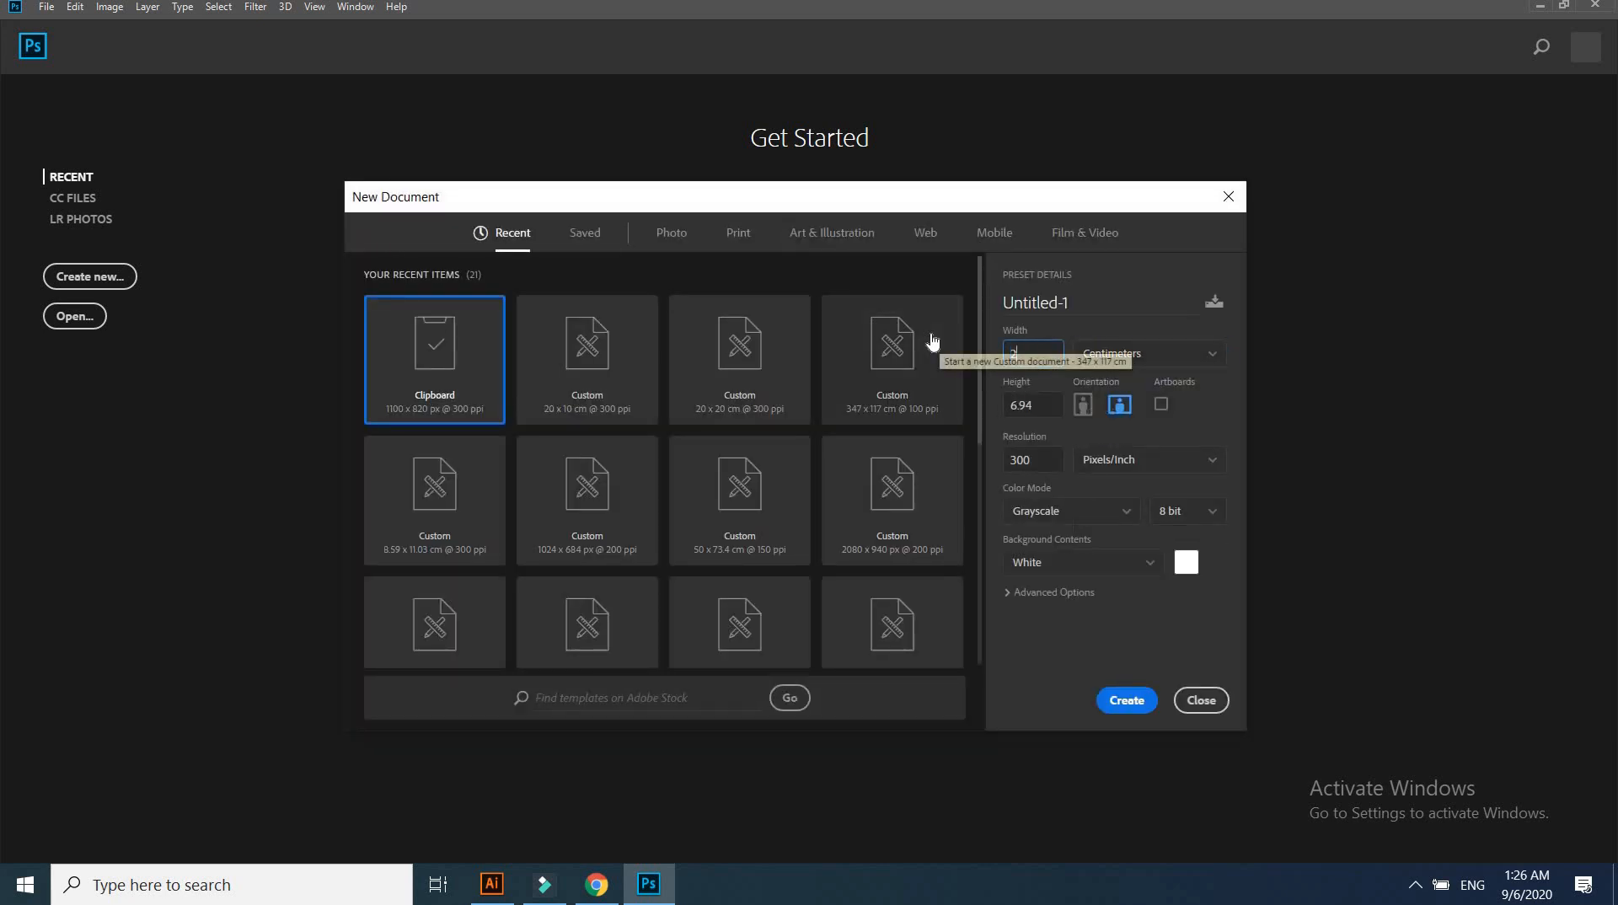
pyautogui.press('Tab')
pyautogui.write('1')
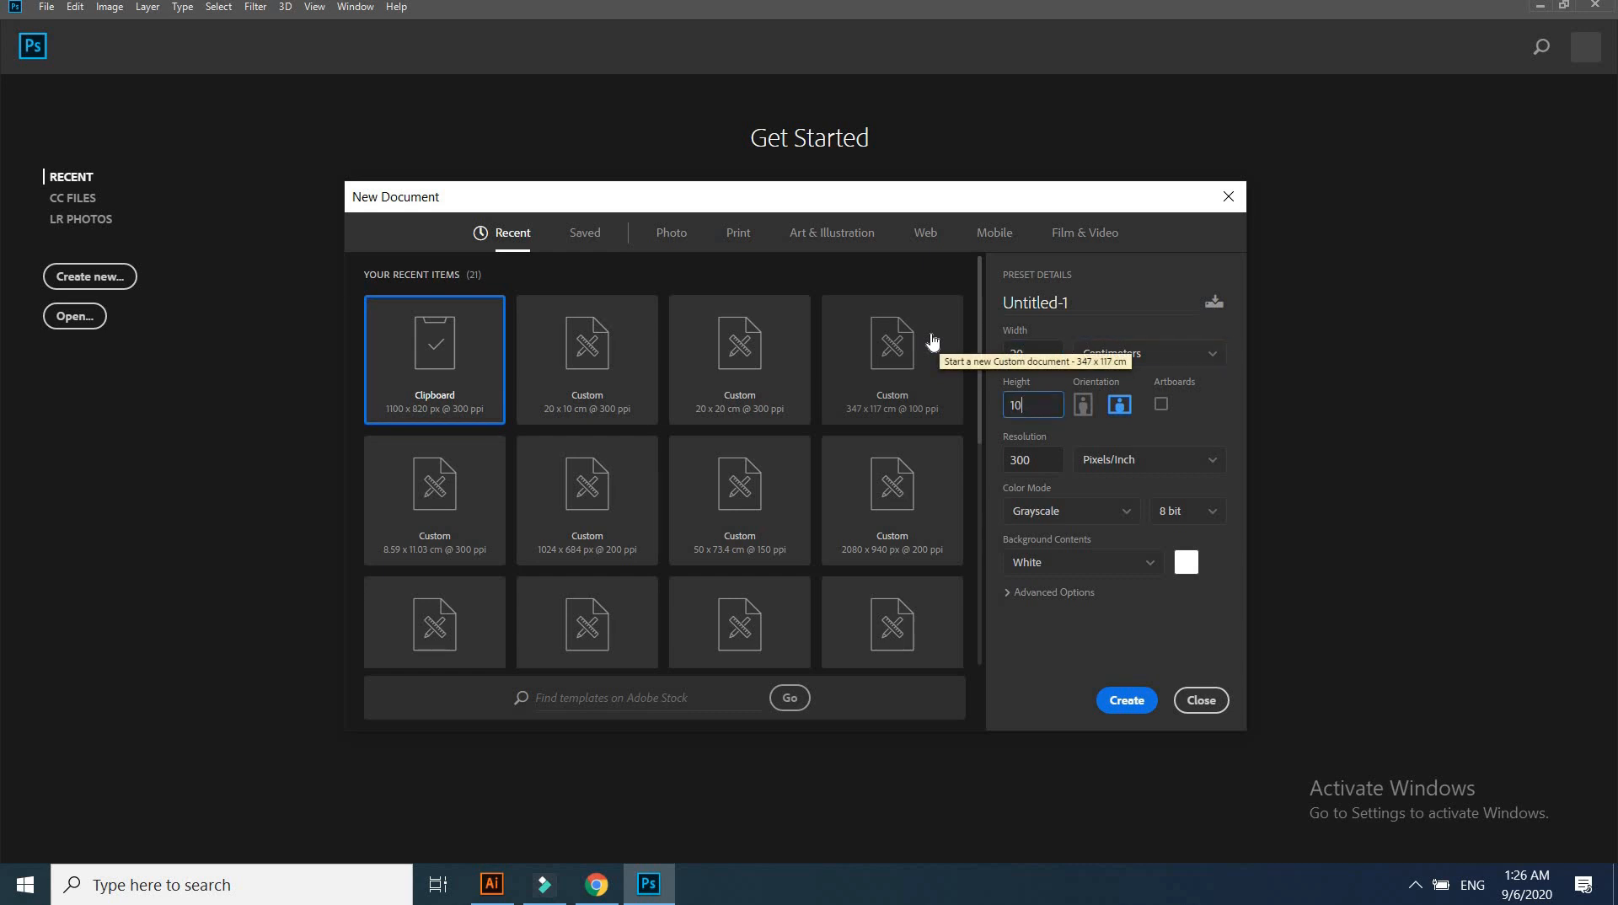
pyautogui.click(1121, 701)
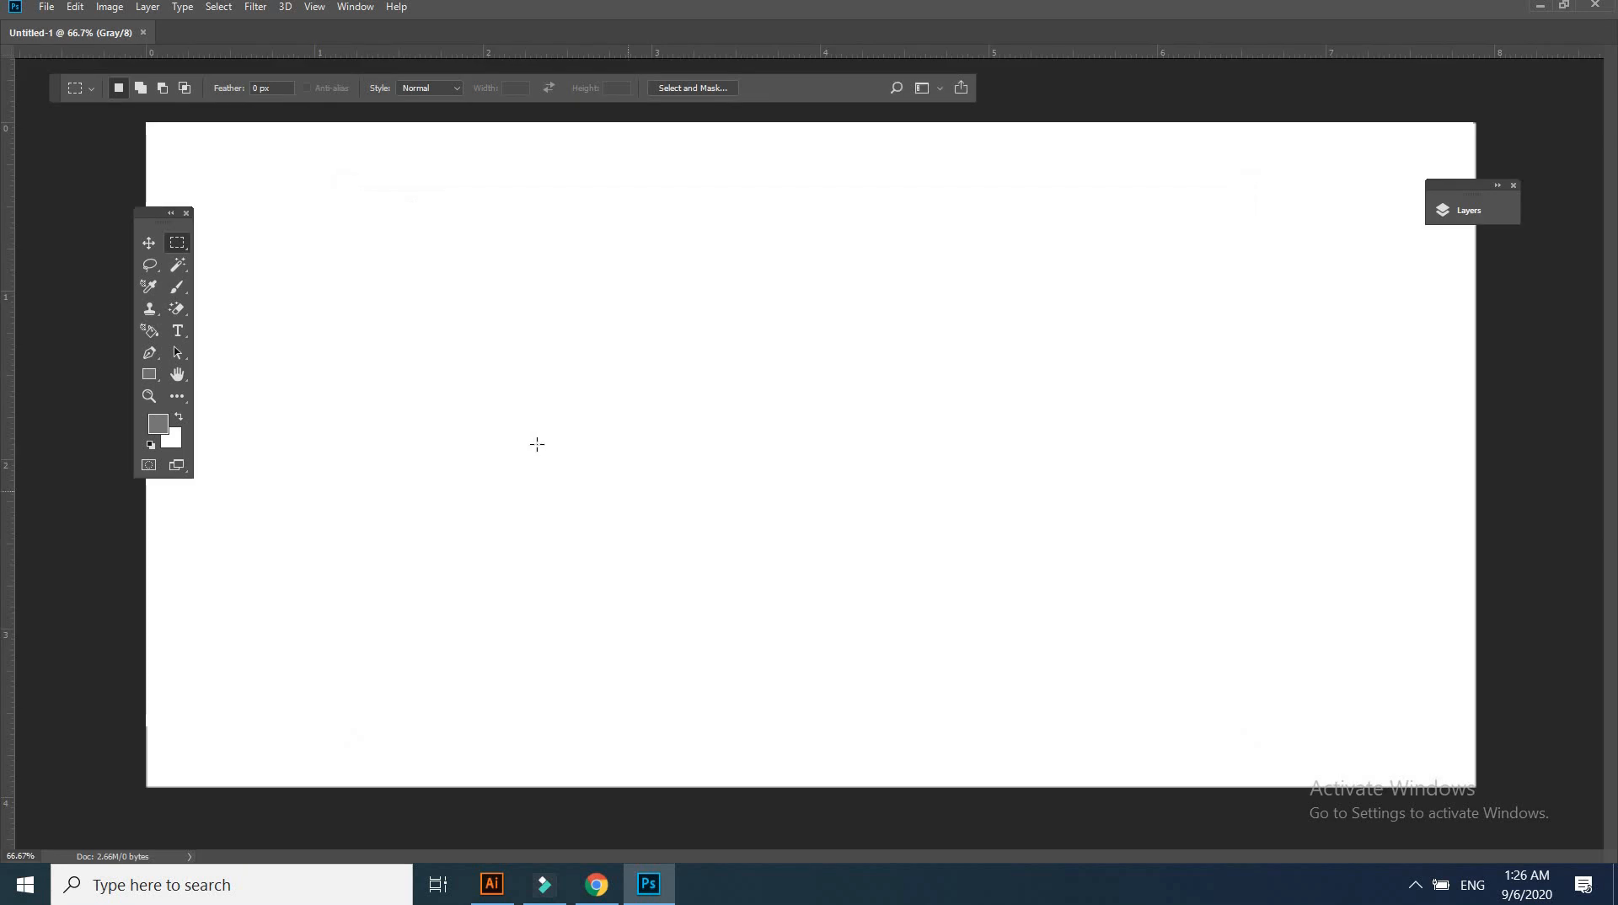
# Paste the Photograph Signature image into the new document and invert its tones to dark lettering on a light background
pyautogui.hotkey('ctrl', 'v')
pyautogui.press('Return')
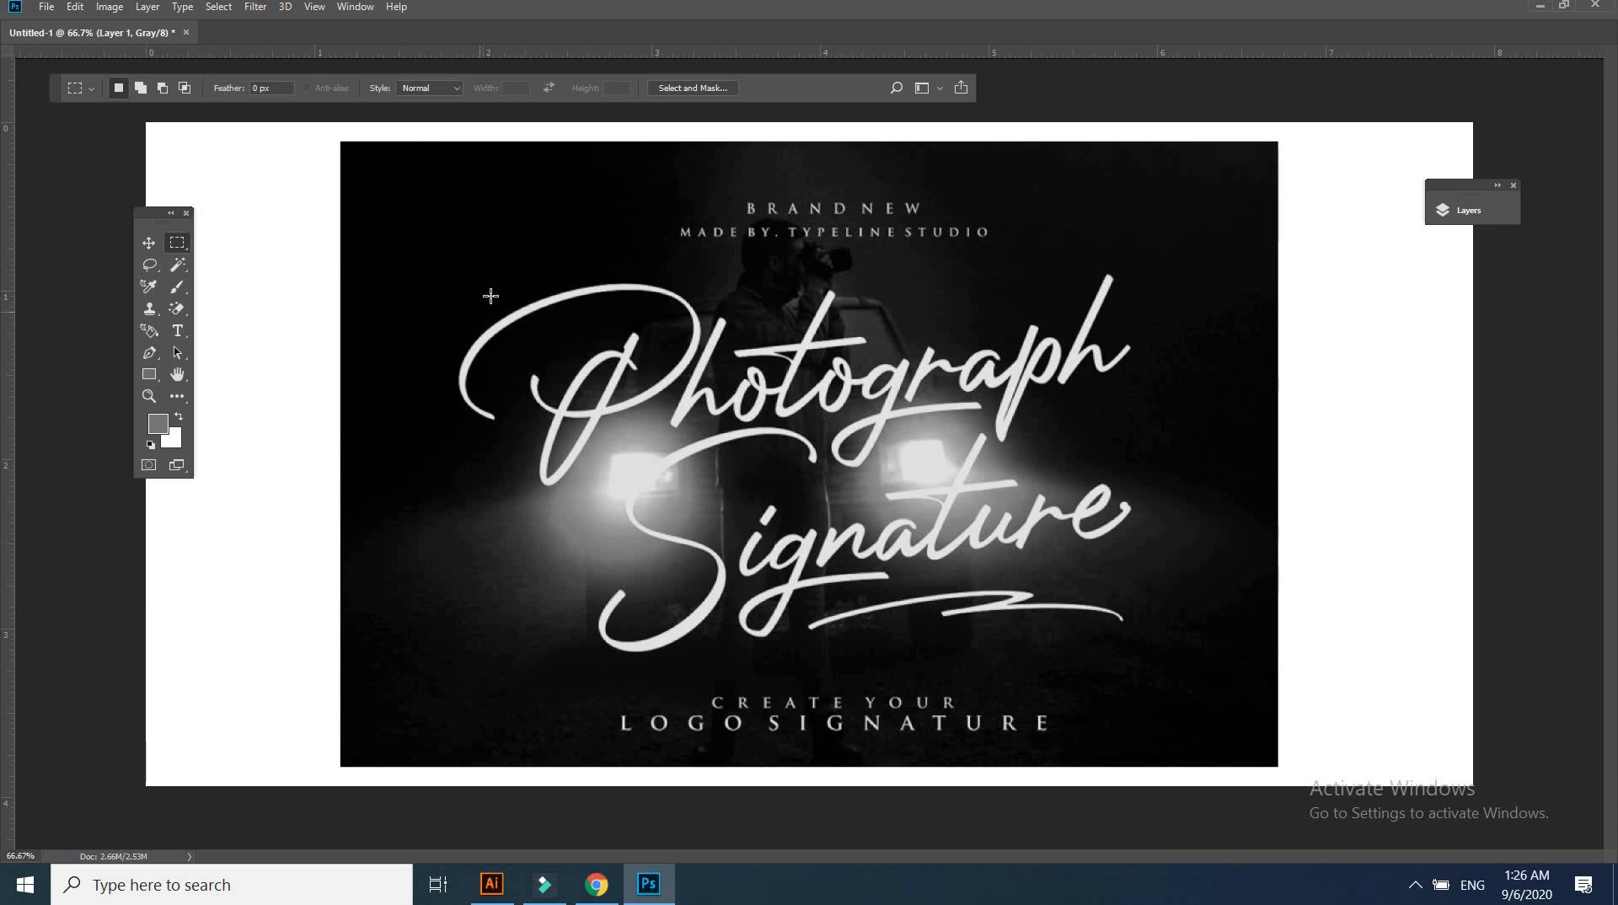
pyautogui.hotkey('ctrl', 'i')
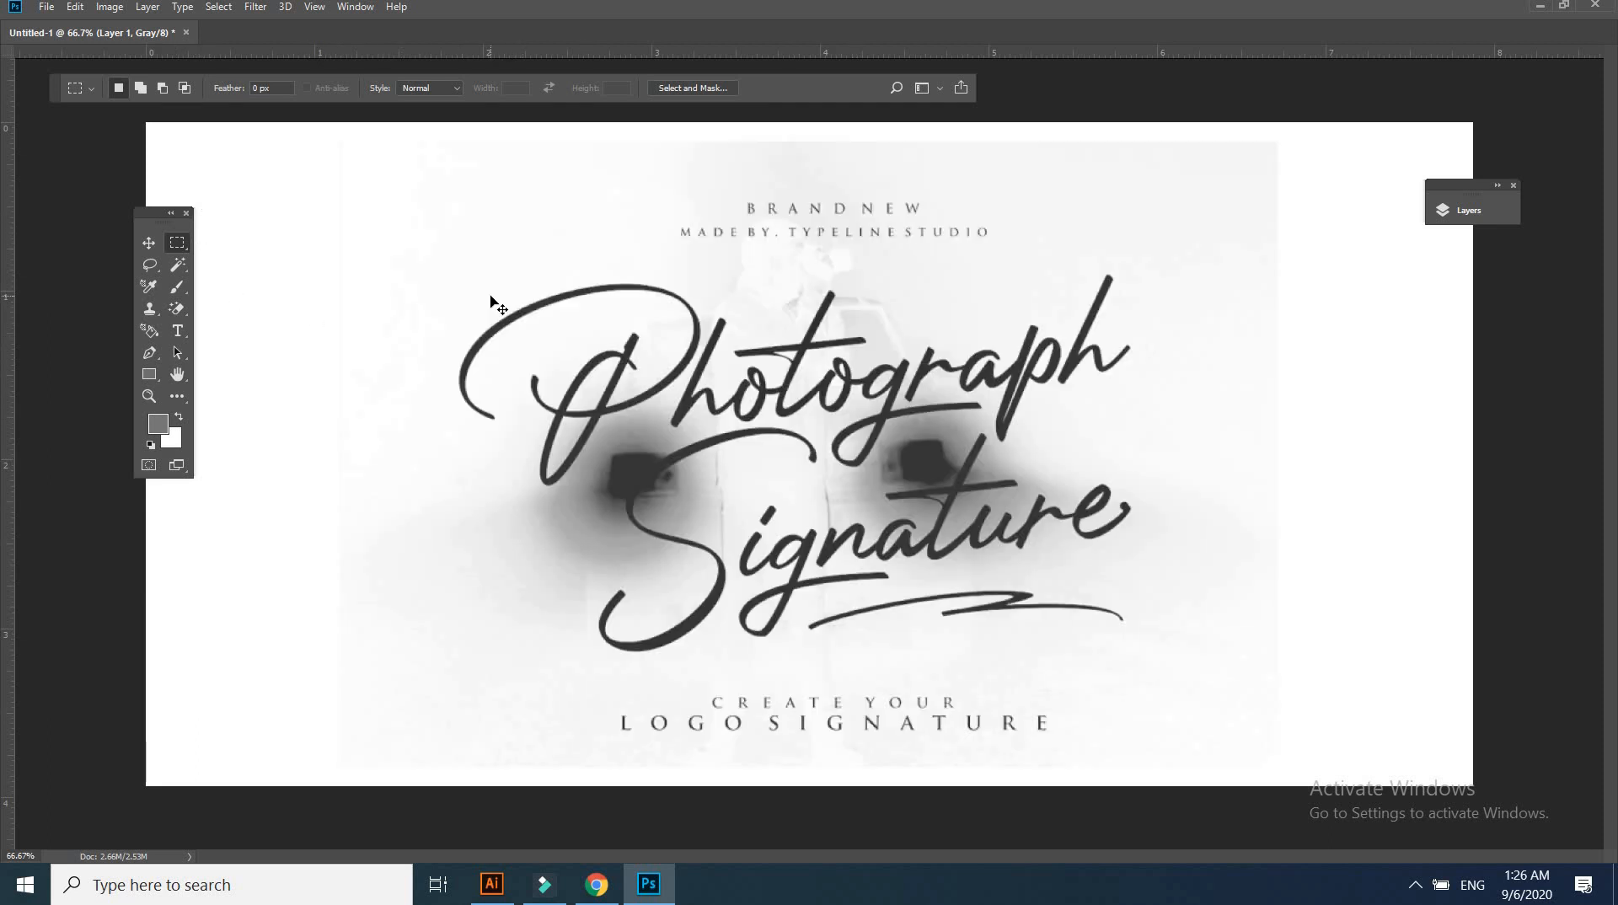
pyautogui.hotkey('ctrl', 'i')
pyautogui.hotkey('ctrl', 'i')
# Outline the dark headlight patch outside the S's upper curve with a closed Pen path that follows the stroke's outer edge
pyautogui.hotkey('ctrl', '+')
pyautogui.hotkey('ctrl', '+')
pyautogui.hotkey('ctrl', '+')
pyautogui.press('space')
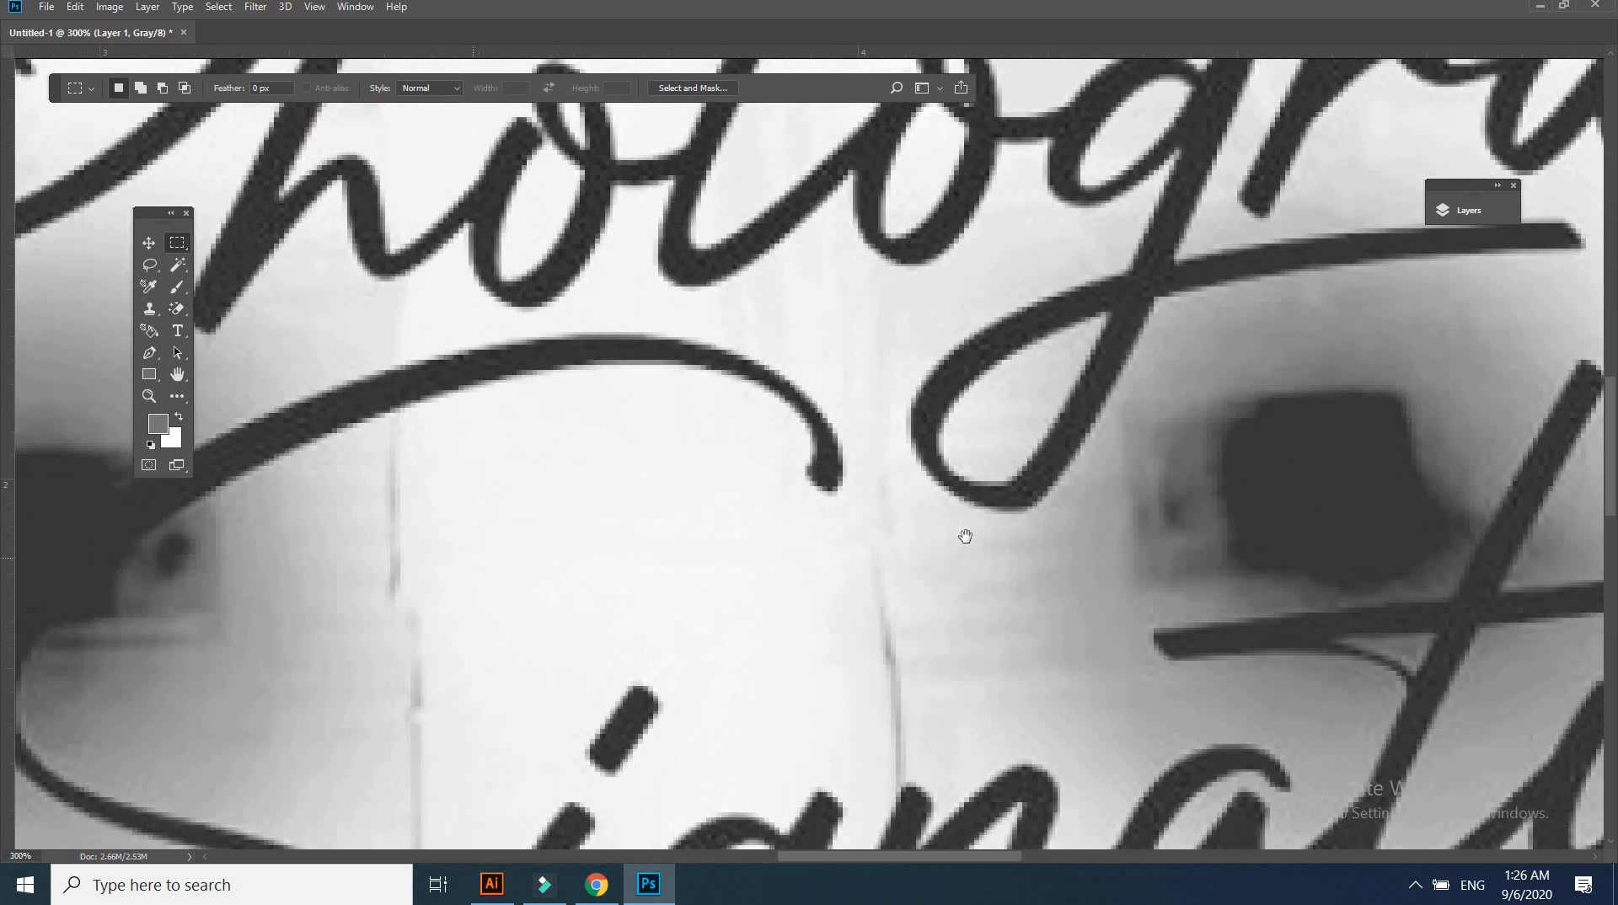
pyautogui.moveTo(964, 538); pyautogui.dragTo(1500, 546)
pyautogui.moveTo(918, 535); pyautogui.dragTo(537, 444)
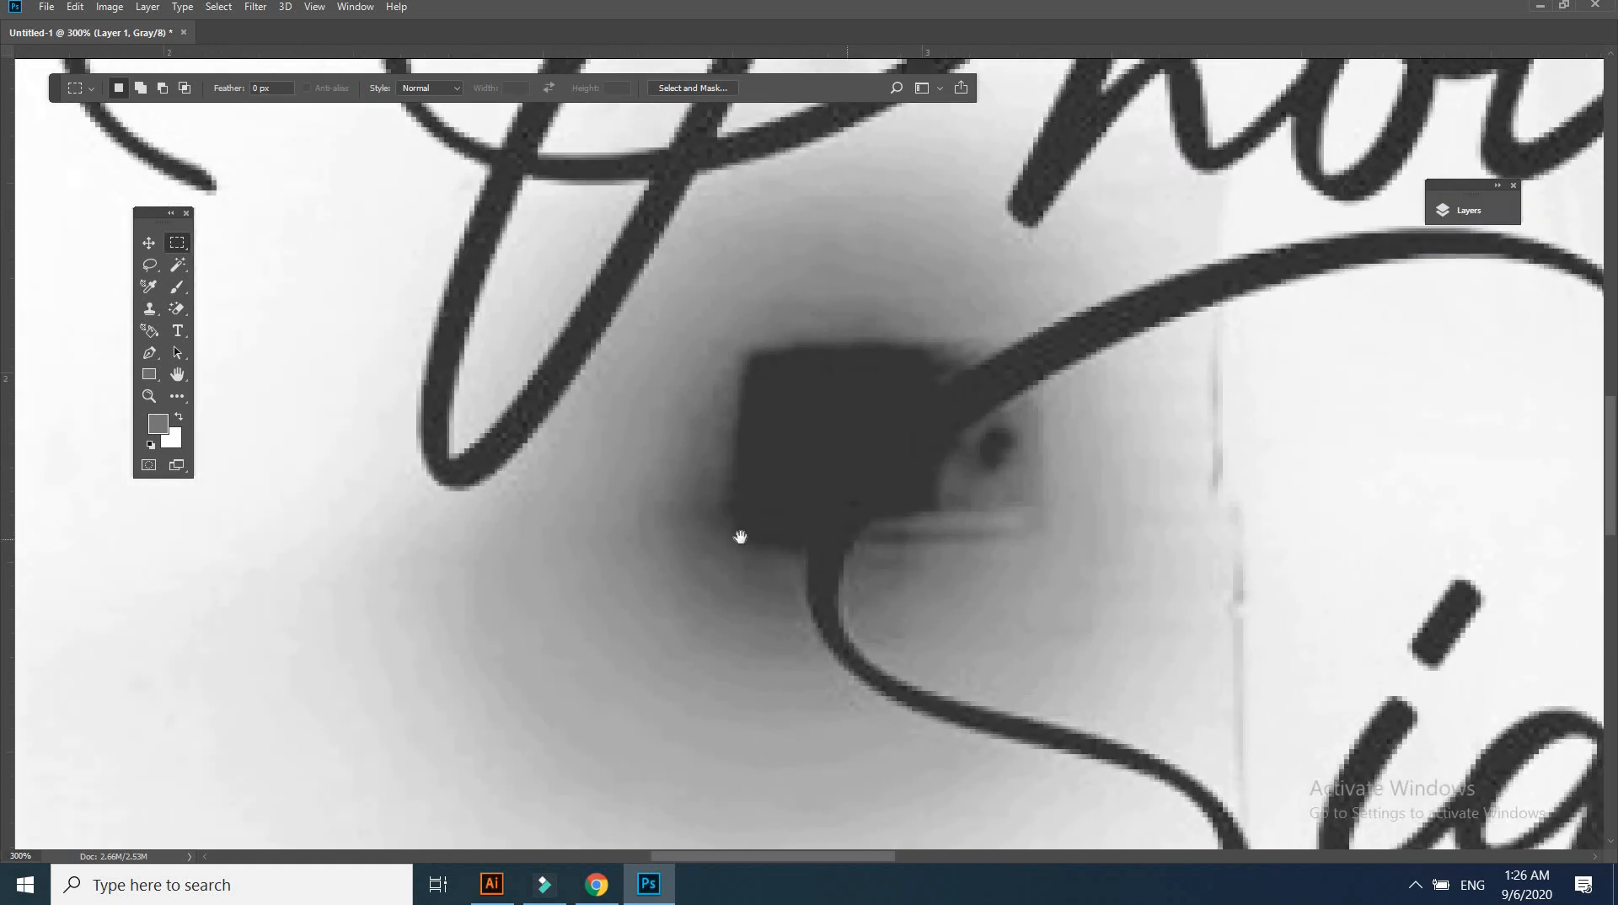
pyautogui.moveTo(740, 537); pyautogui.dragTo(537, 554)
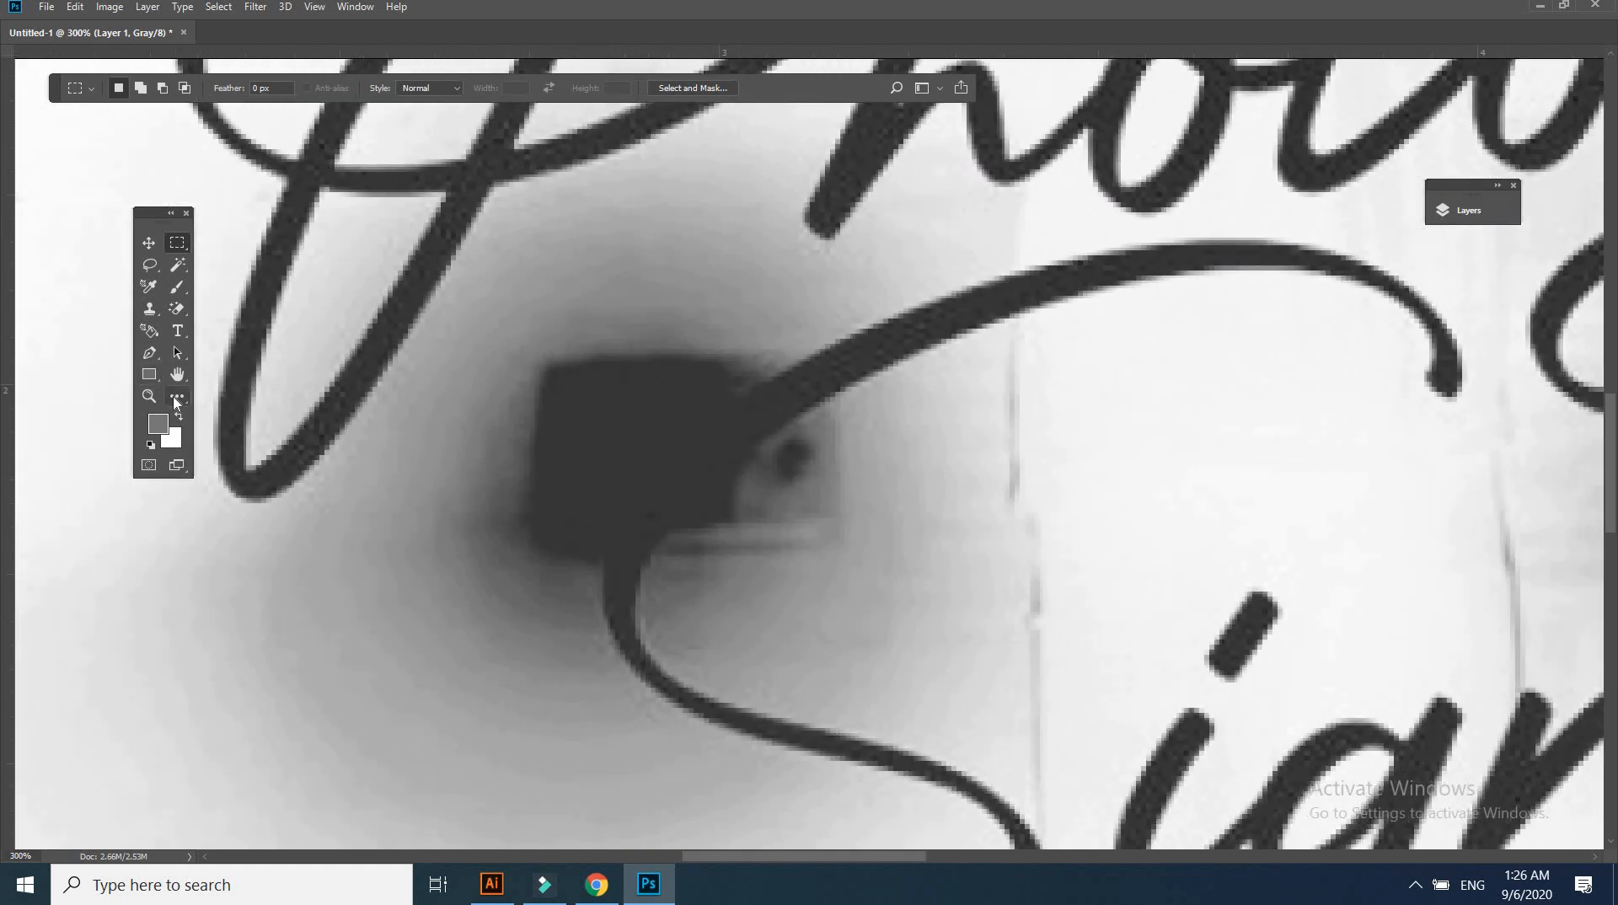
pyautogui.click(174, 397)
pyautogui.click(149, 353)
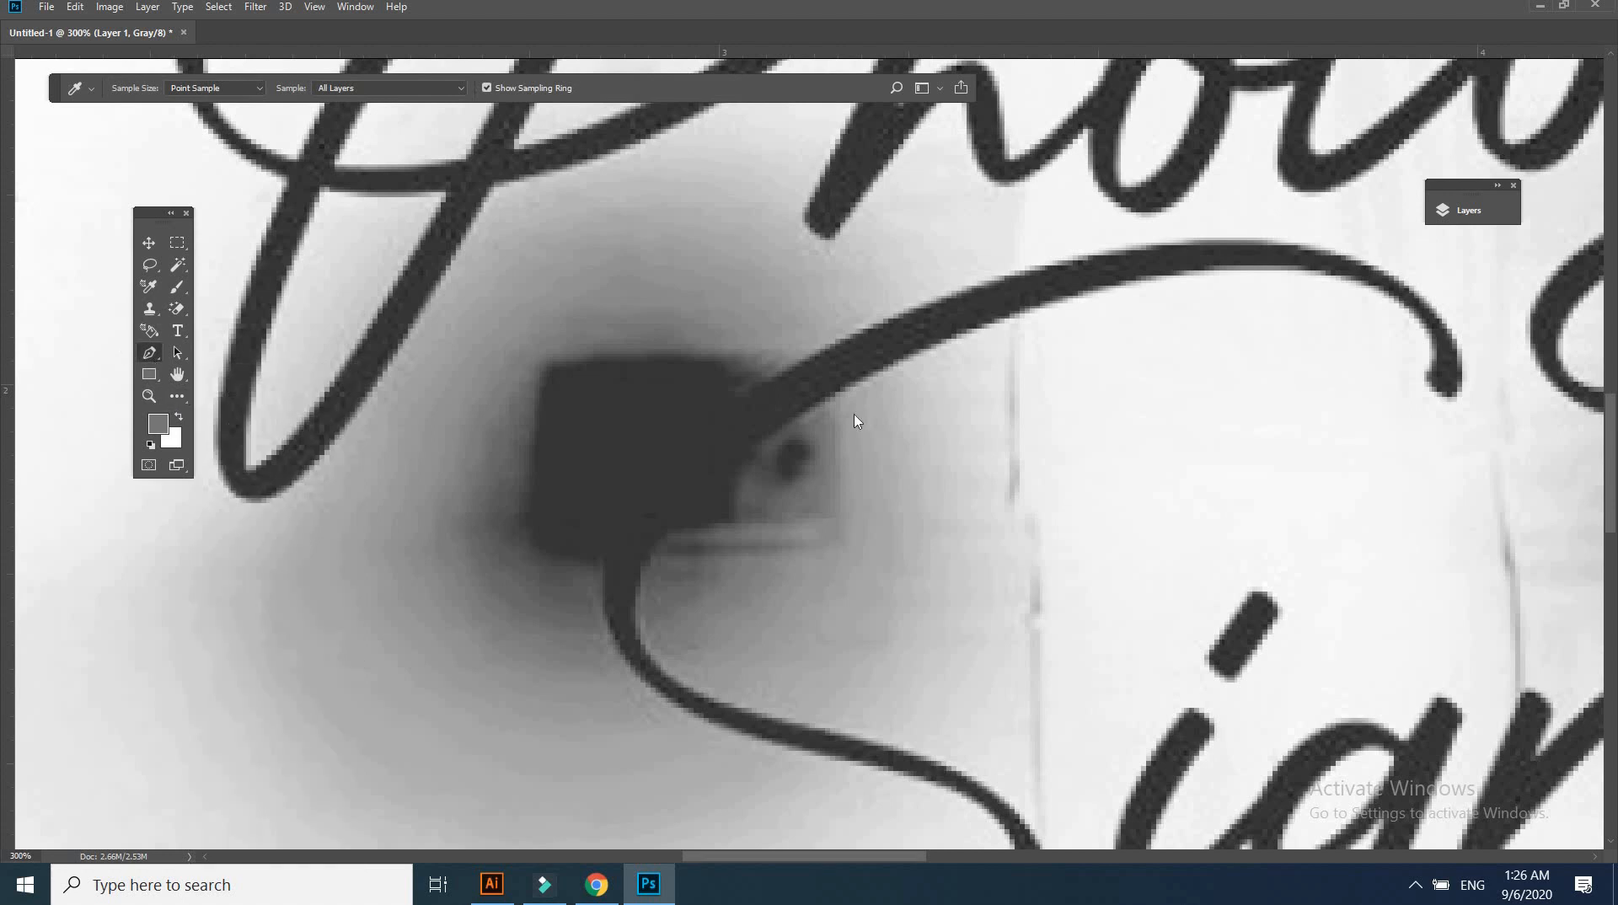
pyautogui.click(836, 343)
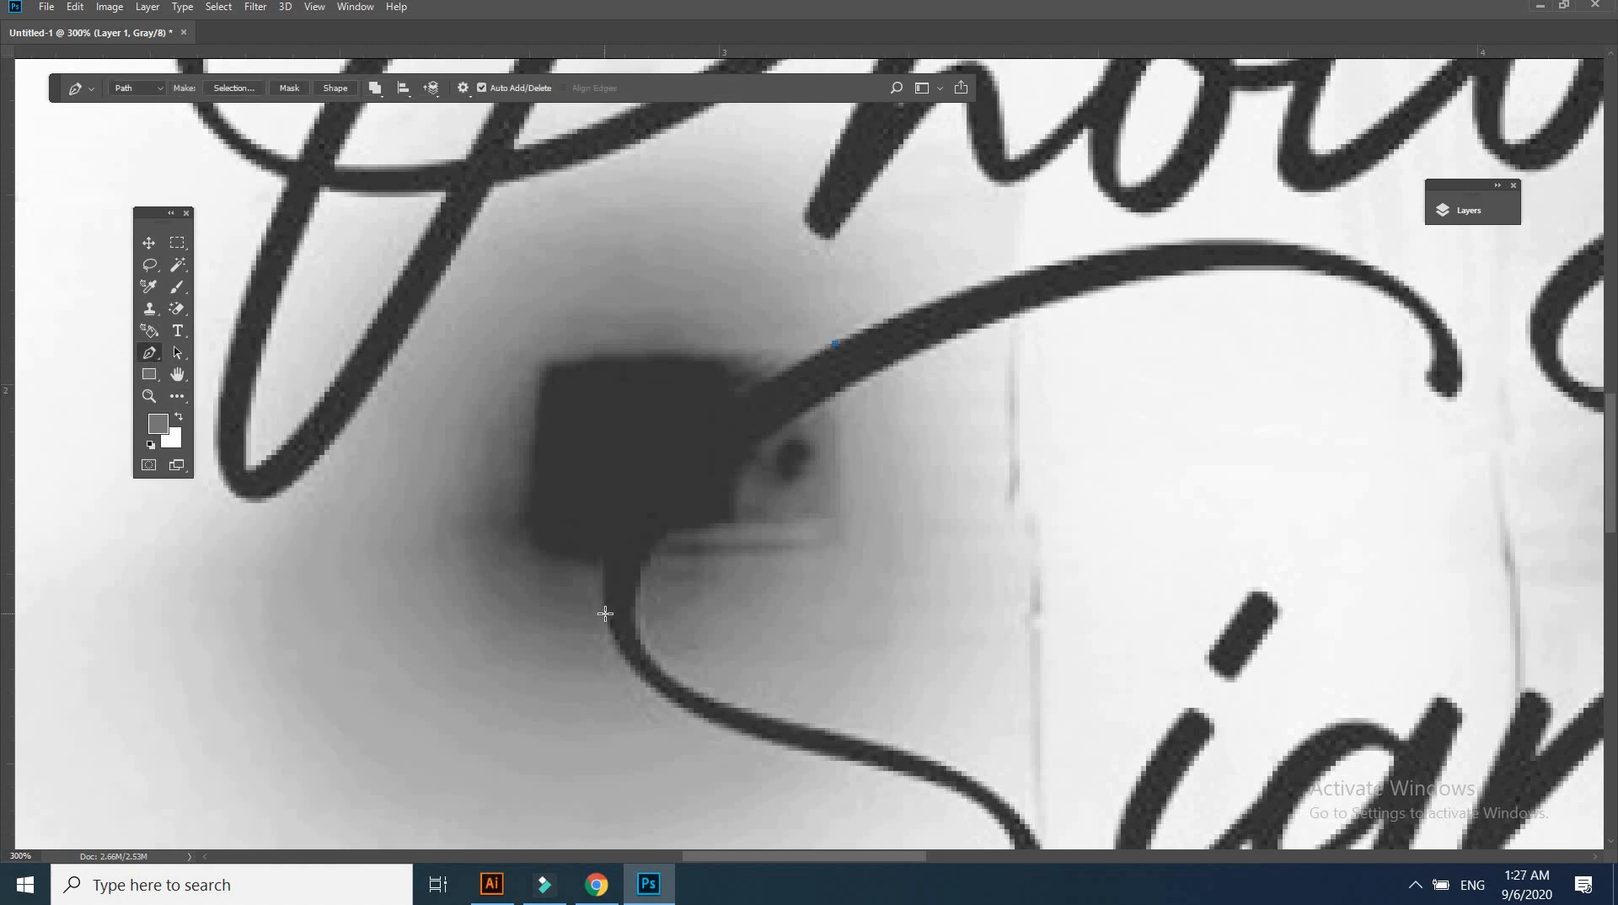
pyautogui.moveTo(606, 615); pyautogui.dragTo(638, 773)
pyautogui.moveTo(537, 251); pyautogui.dragTo(734, 270)
# Convert the path to a selection with a feather radius of 0 pixels, fill it with white and deselect
pyautogui.rightClick(686, 337)
pyautogui.click(747, 422)
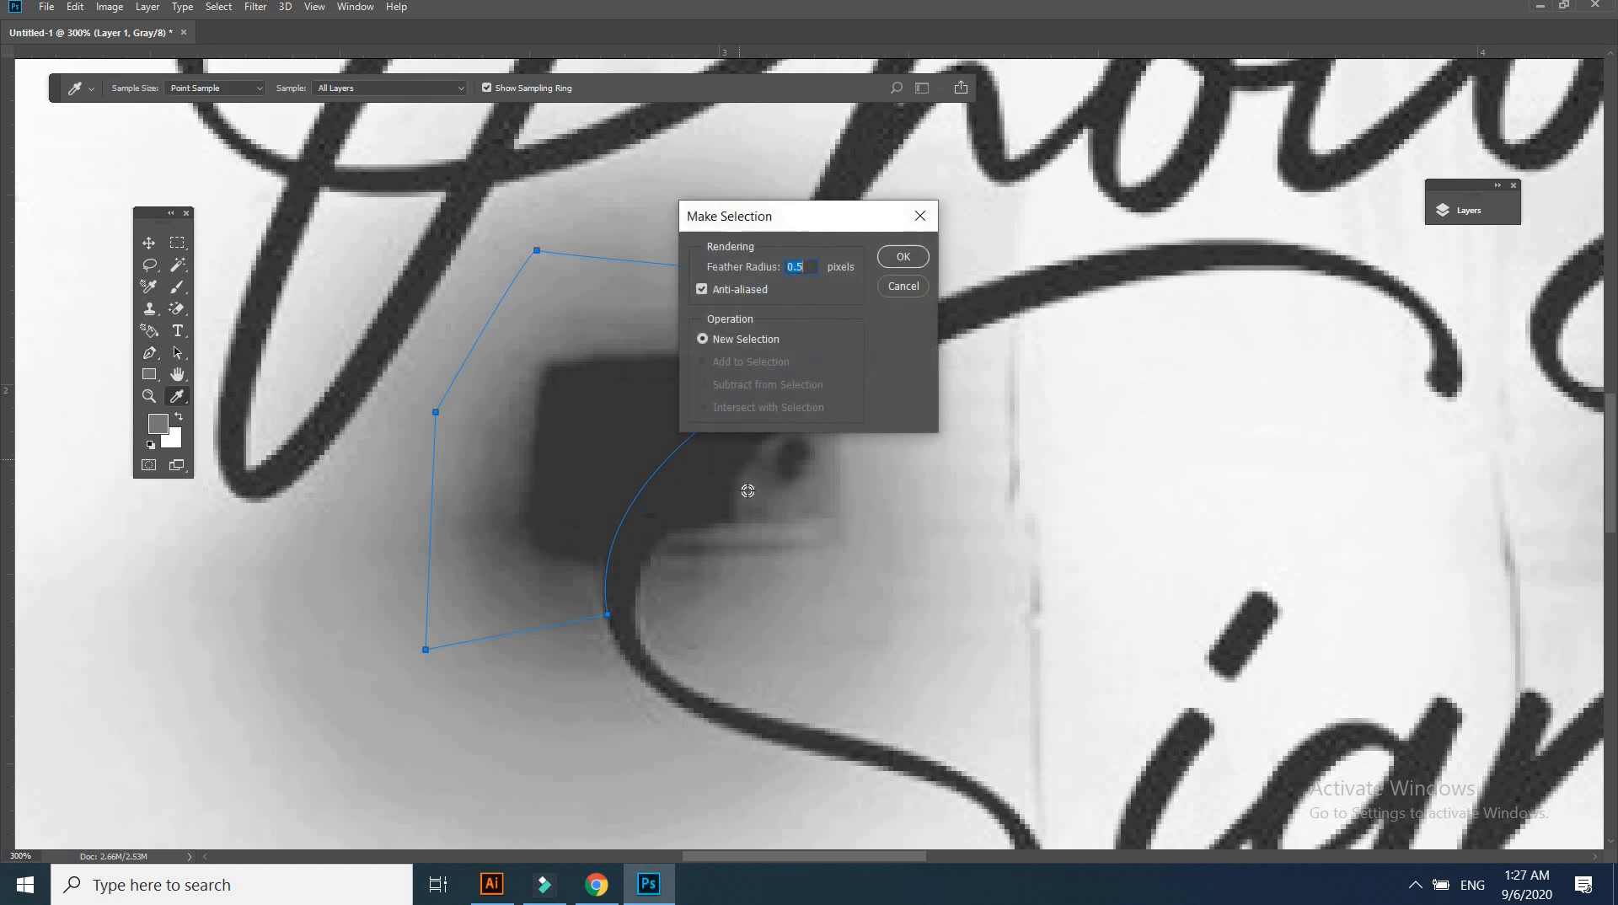
pyautogui.write('0')
pyautogui.press('Return')
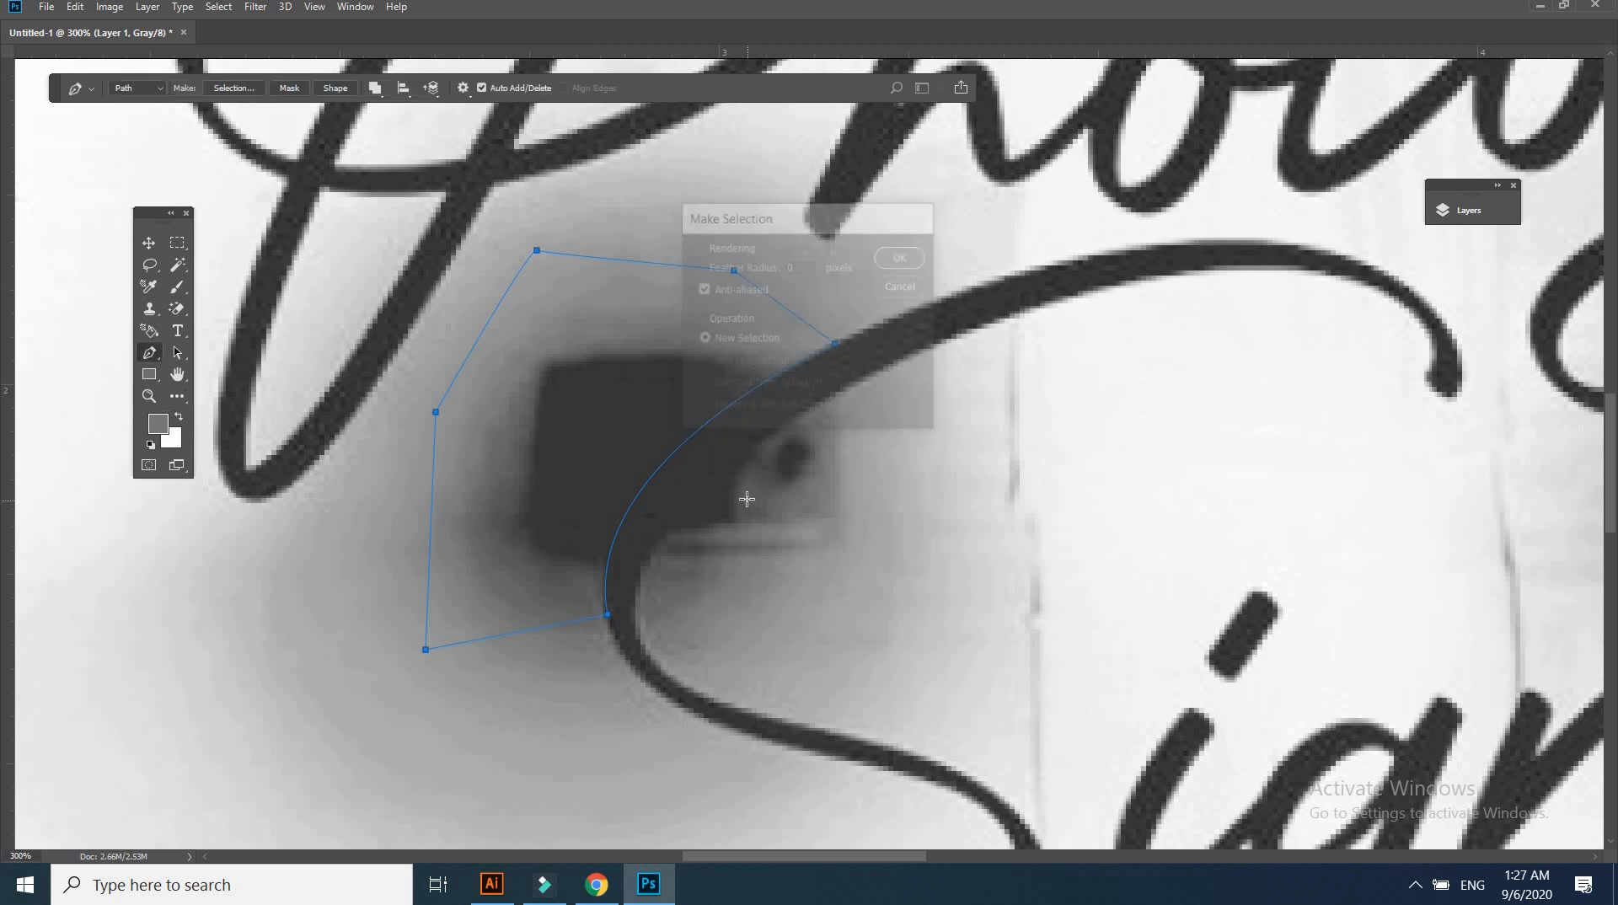
pyautogui.hotkey('ctrl', 'BackSpace')
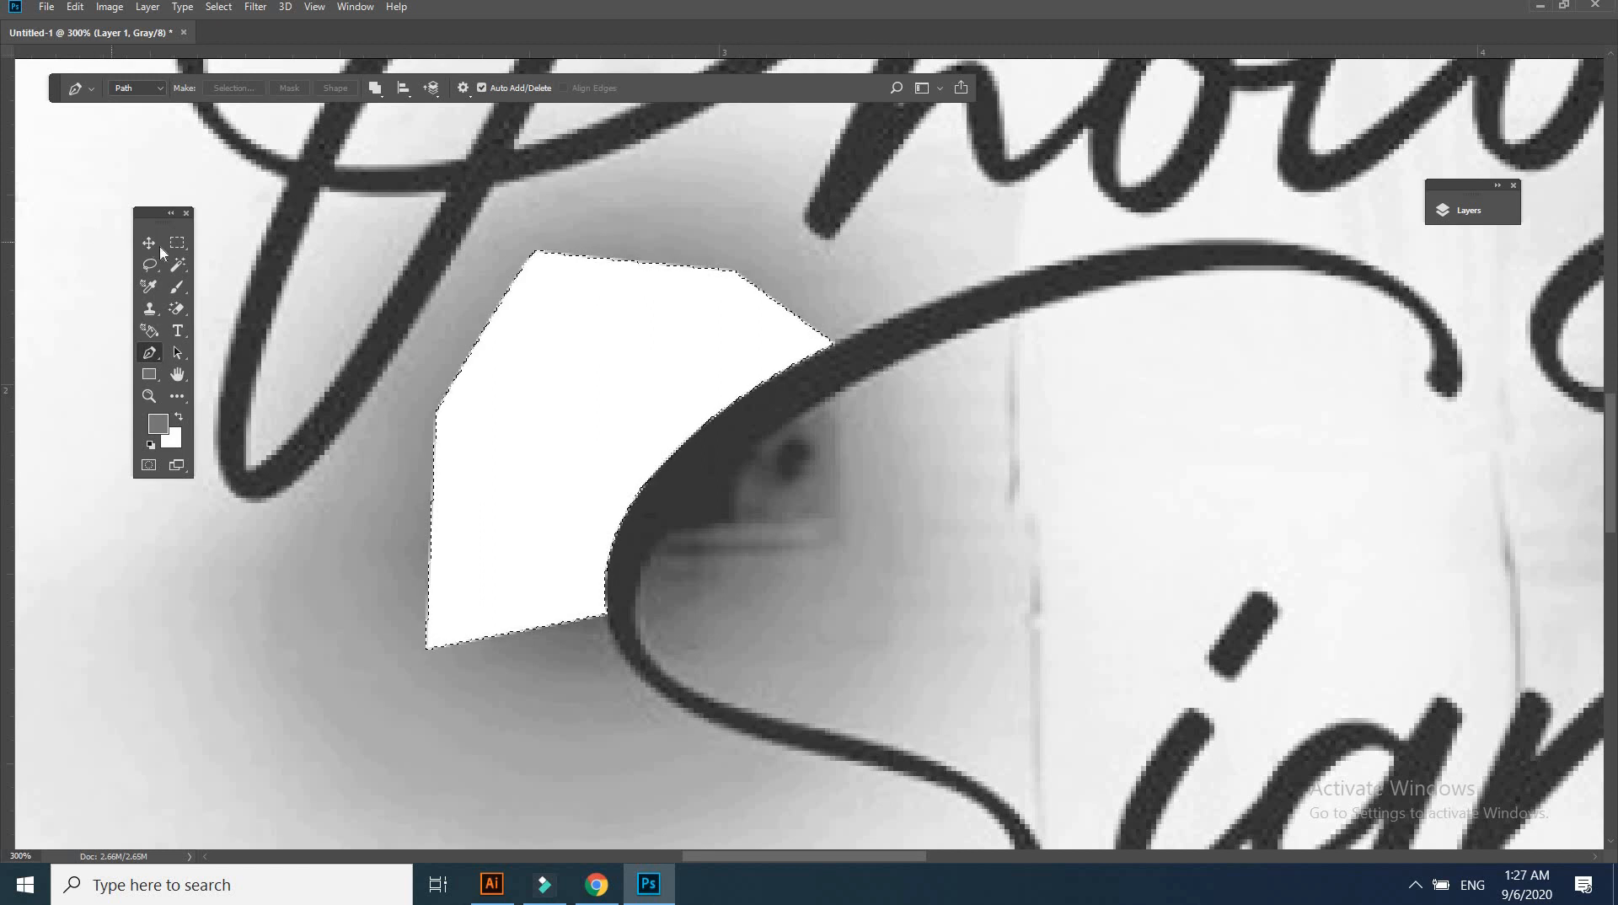
pyautogui.hotkey('ctrl', 'd')
# Outline the dark patch inside the S's upper curve with the Pen tool, convert the path to a selection and delete its contents
pyautogui.click(879, 372)
pyautogui.moveTo(643, 749); pyautogui.dragTo(633, 766)
pyautogui.click(916, 625)
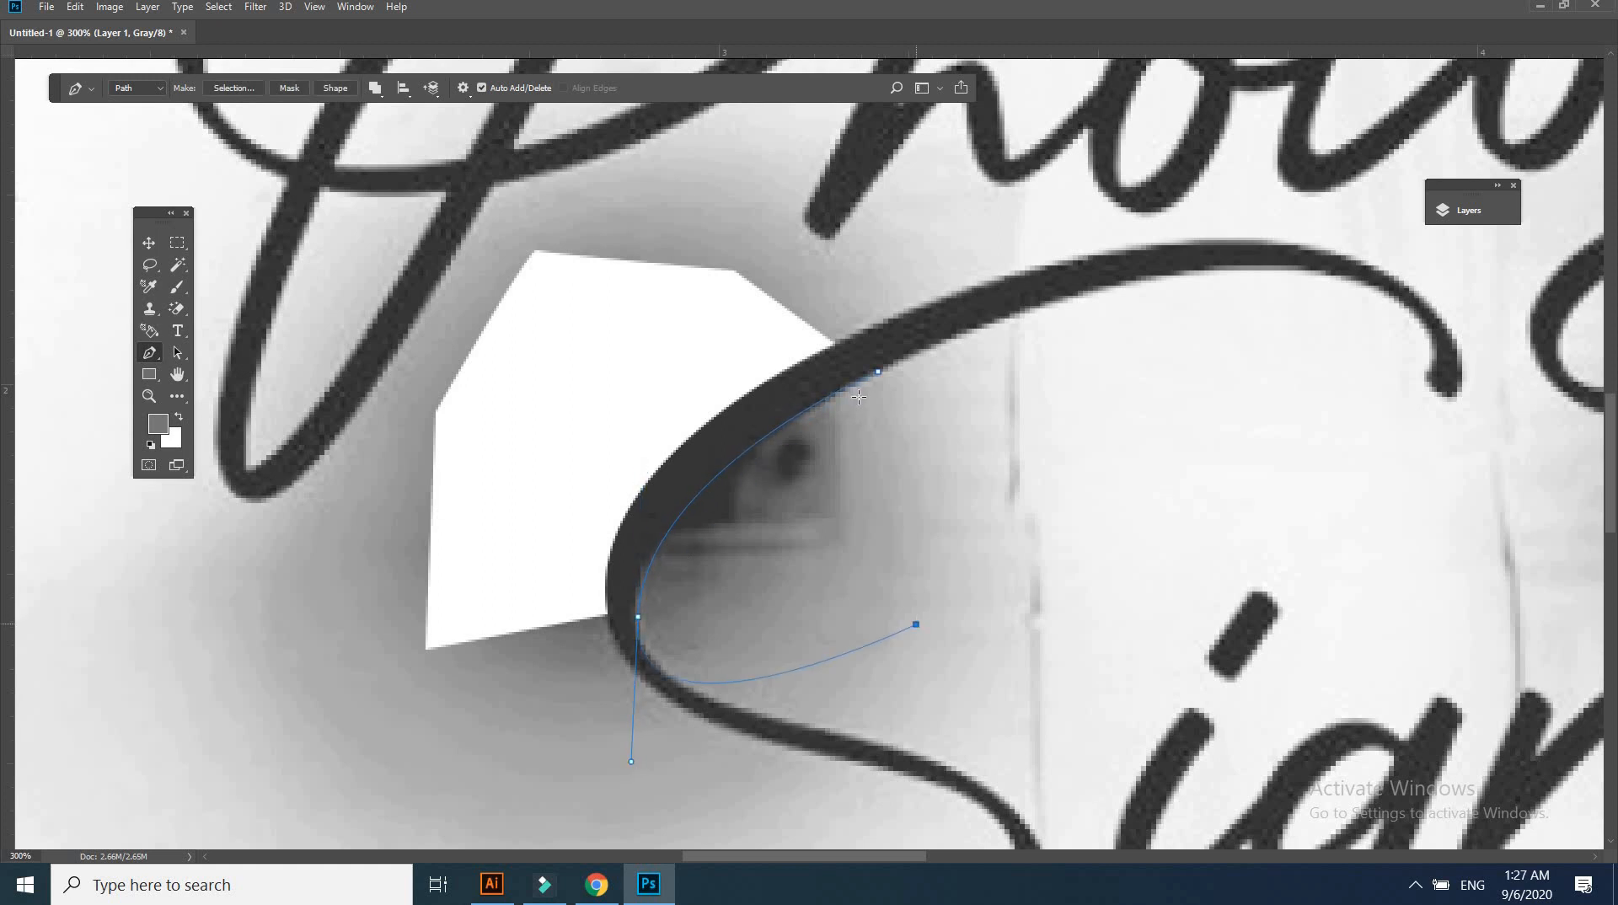
pyautogui.click(878, 371)
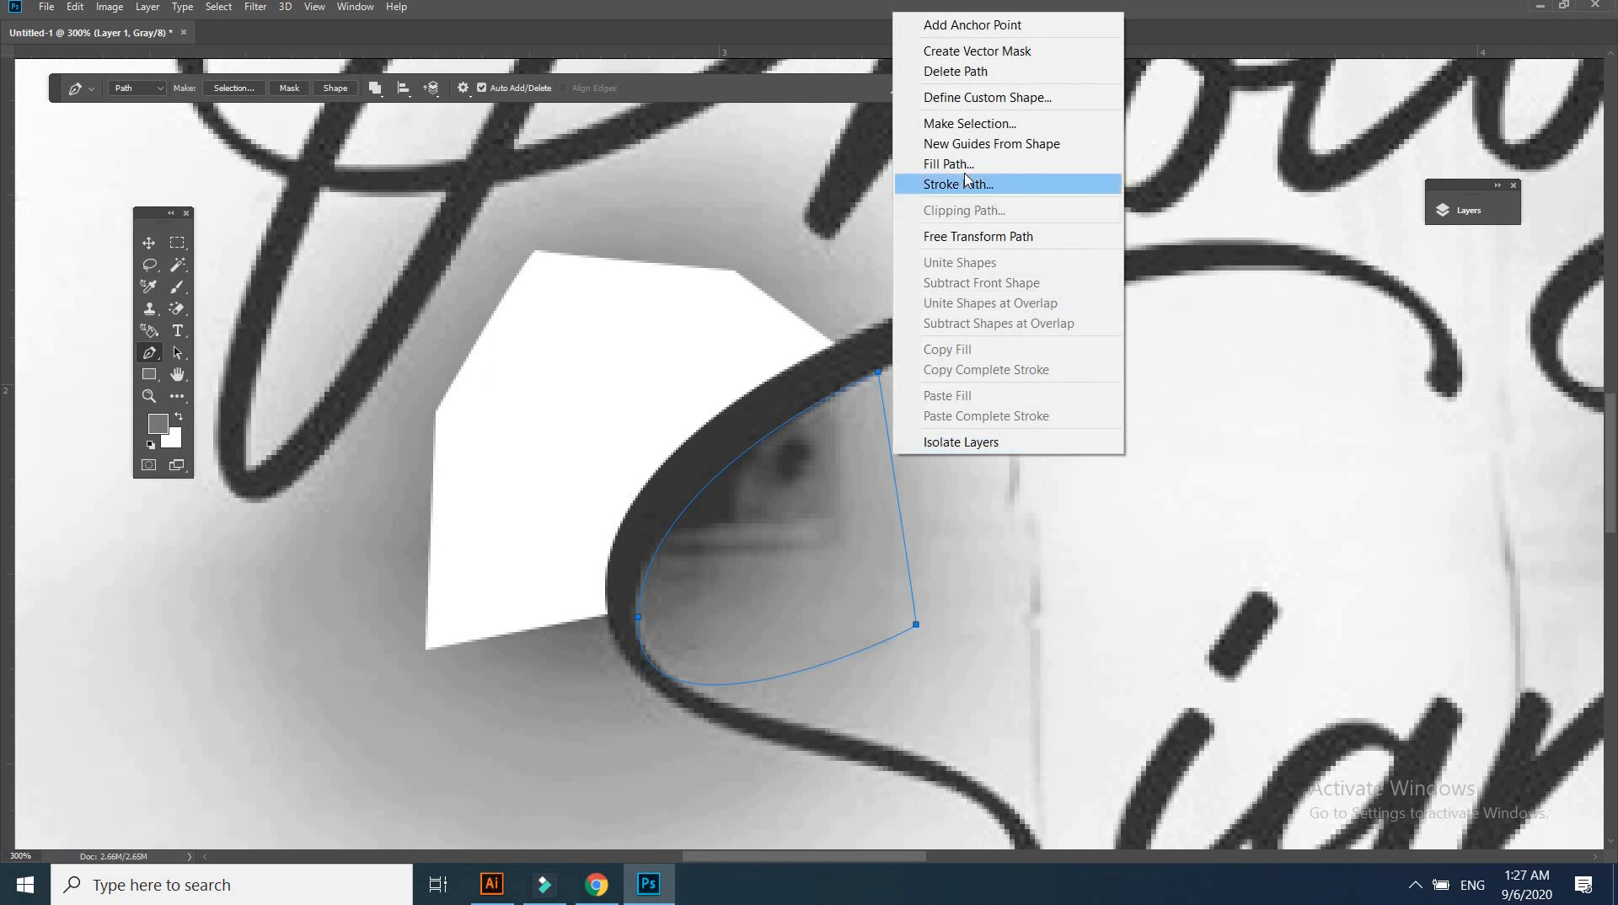
pyautogui.click(969, 123)
pyautogui.press('Return')
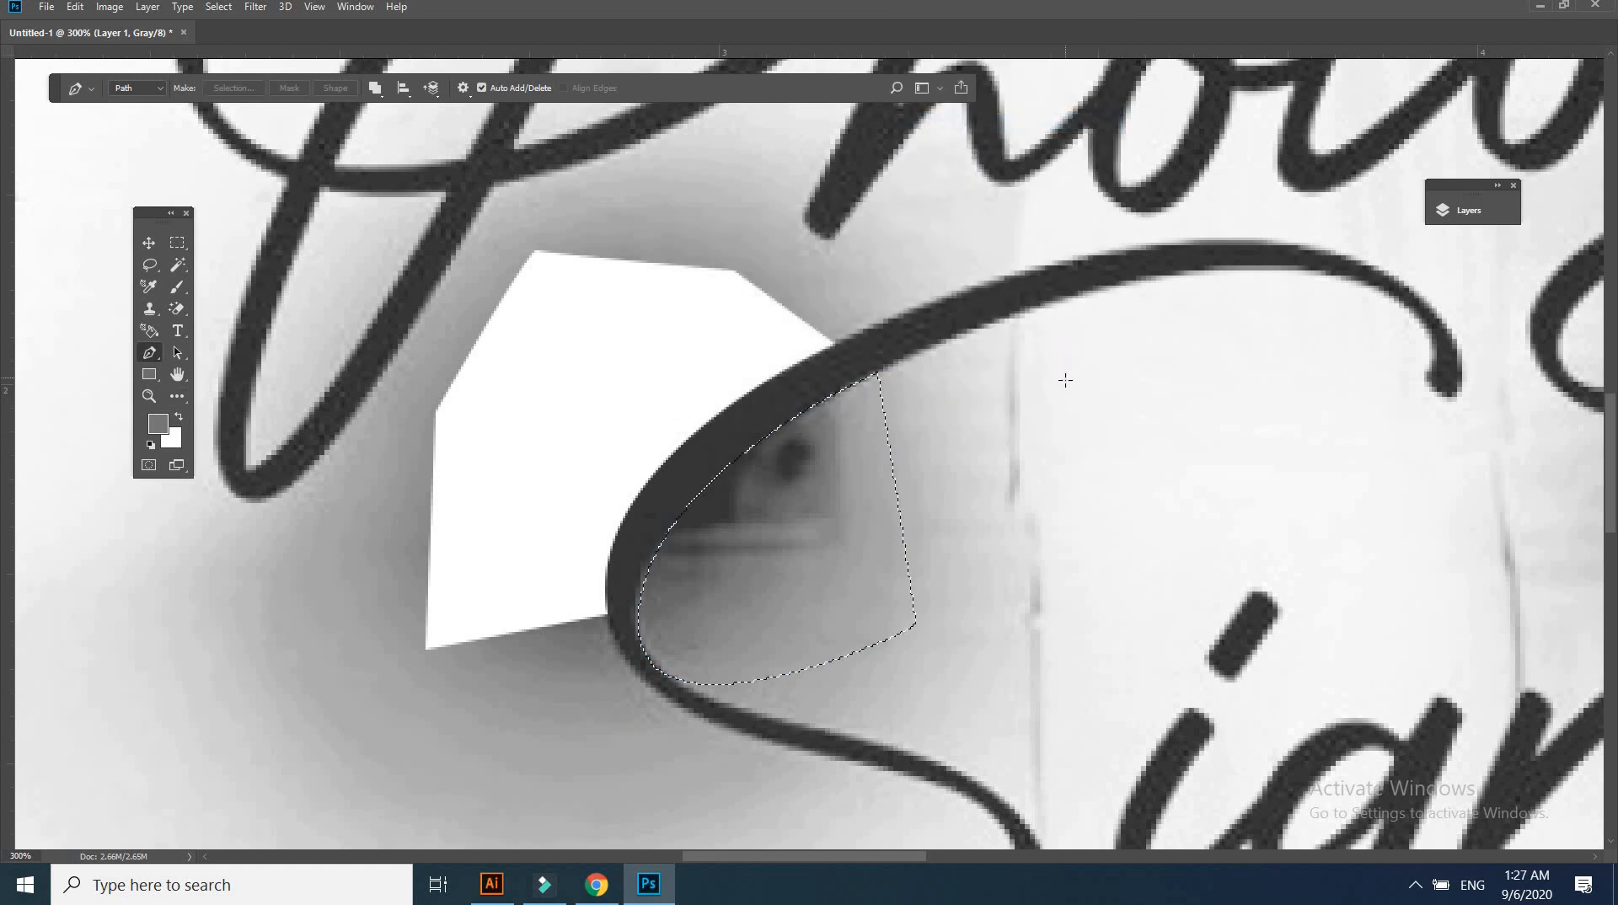
pyautogui.press('m')
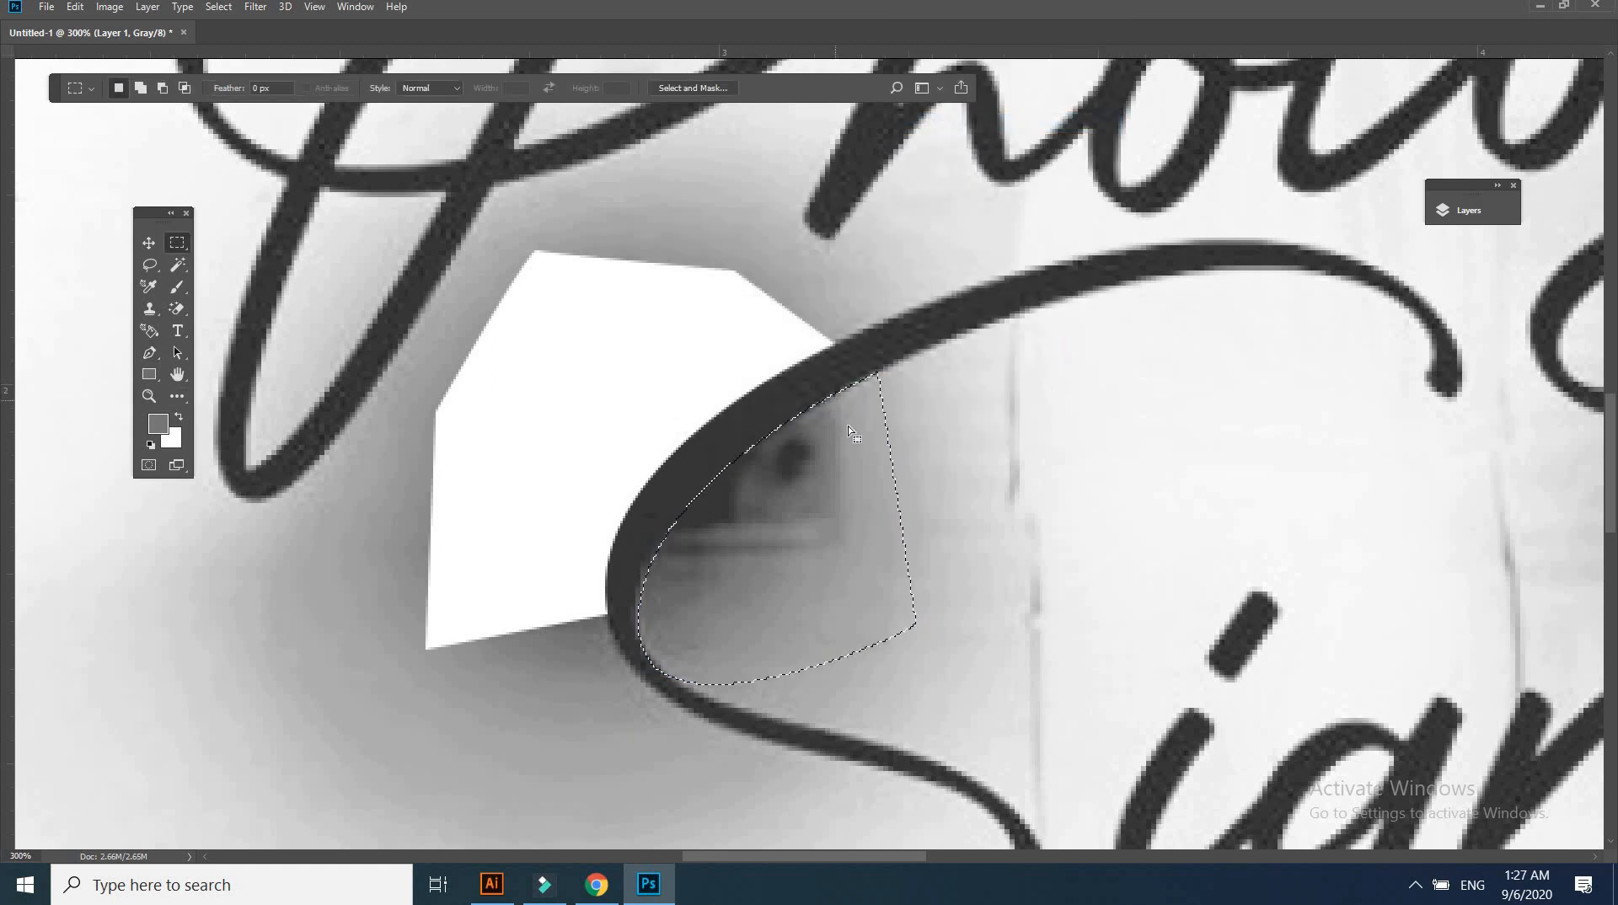
pyautogui.press('Delete')
# Outline the second headlight patch with a Pen path along the stem and crossbar of the t in Signature
pyautogui.moveTo(687, 458); pyautogui.dragTo(105, 418)
pyautogui.moveTo(1122, 354); pyautogui.dragTo(929, 515)
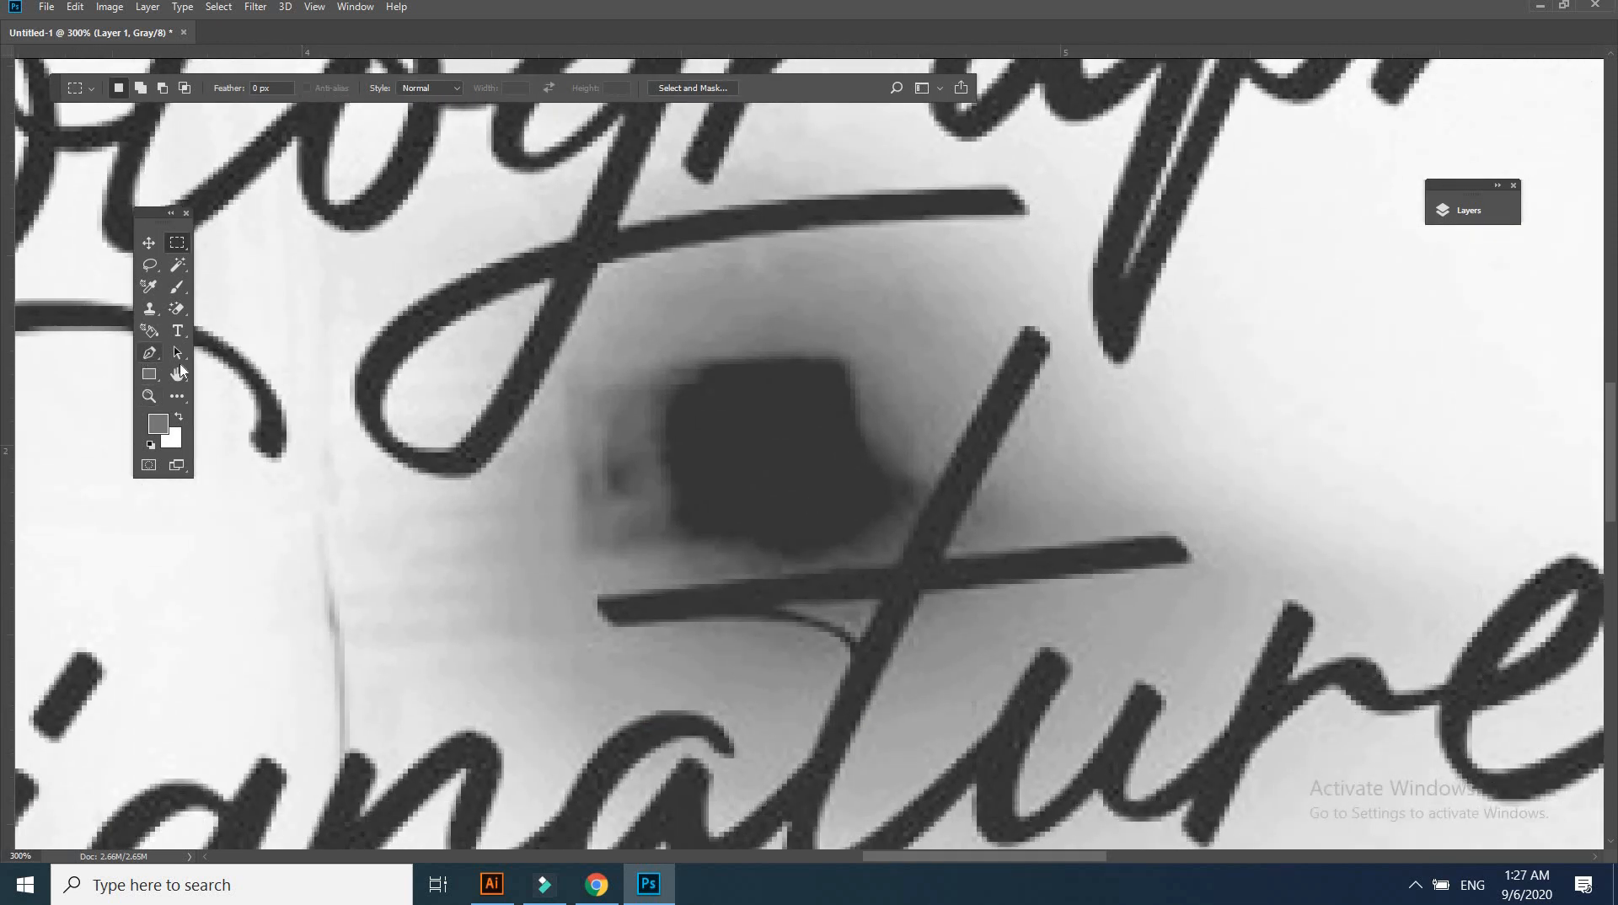
pyautogui.click(149, 352)
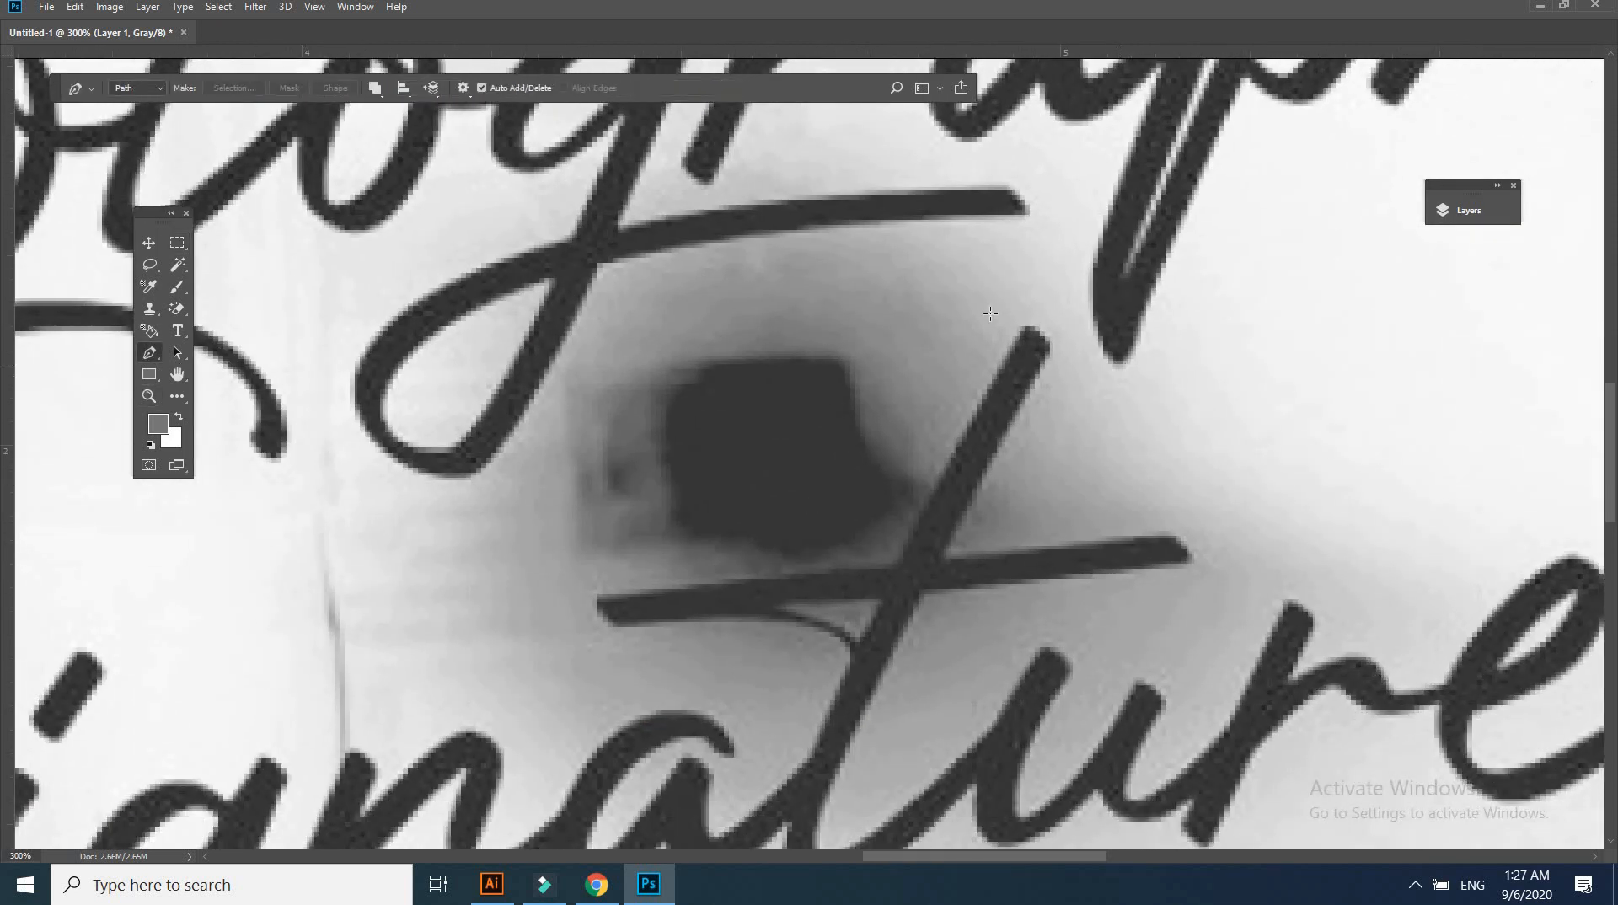
pyautogui.click(895, 563)
pyautogui.click(595, 594)
pyautogui.click(547, 534)
pyautogui.click(541, 432)
pyautogui.click(559, 377)
pyautogui.click(620, 323)
pyautogui.click(785, 284)
pyautogui.click(900, 282)
# Convert the path around the second headlight to a selection, delete its contents and deselect
pyautogui.rightClick(849, 348)
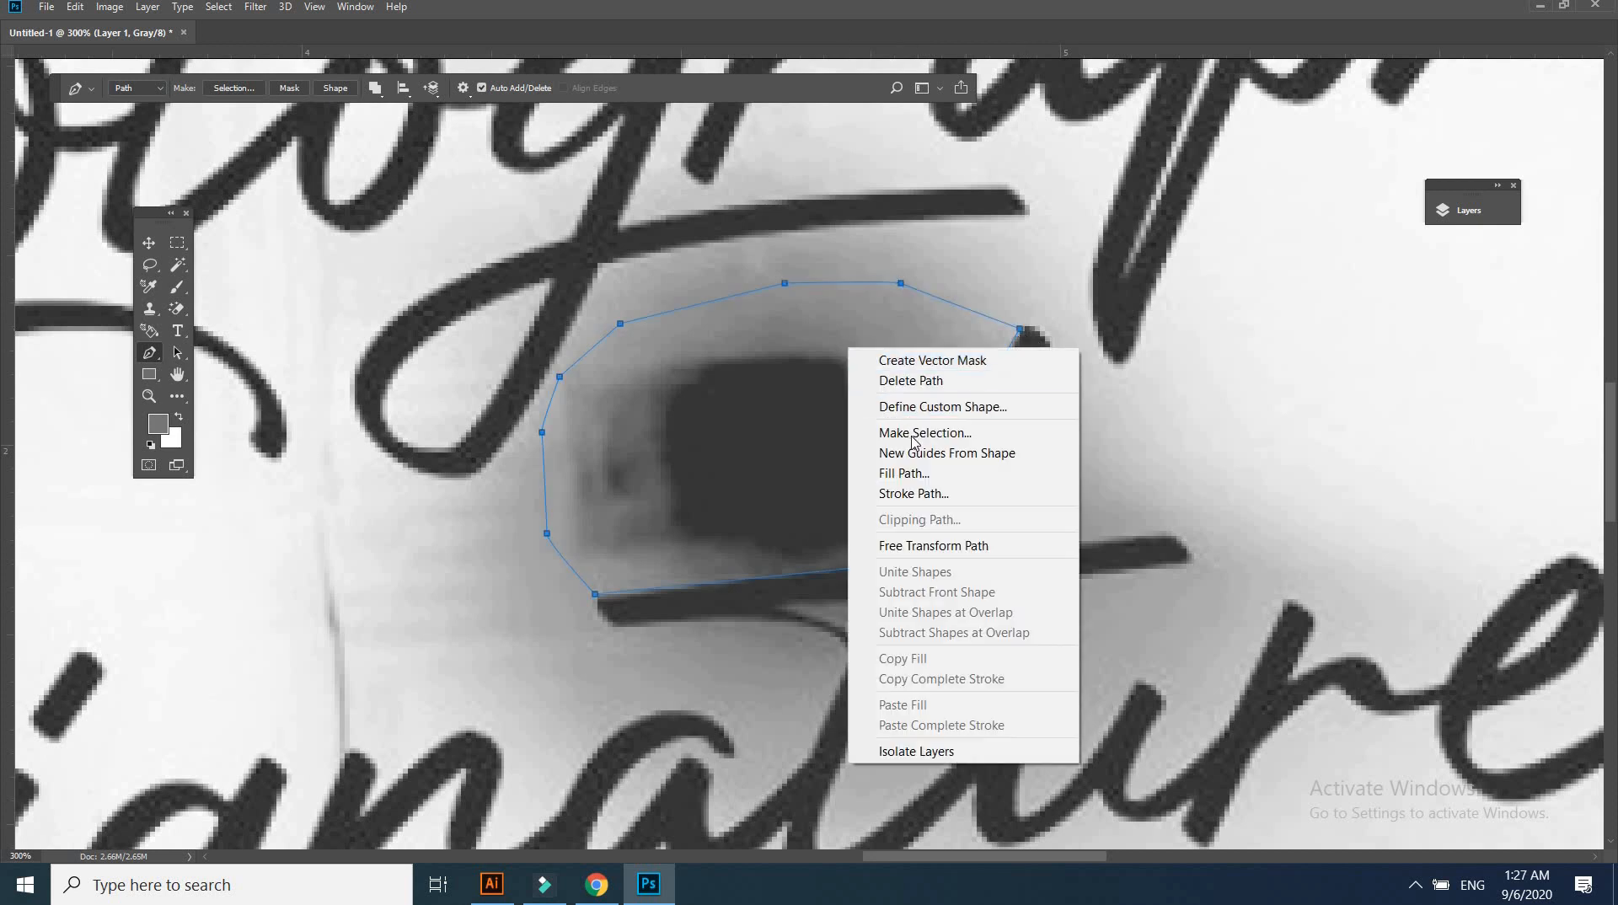
pyautogui.click(915, 435)
pyautogui.press('Return')
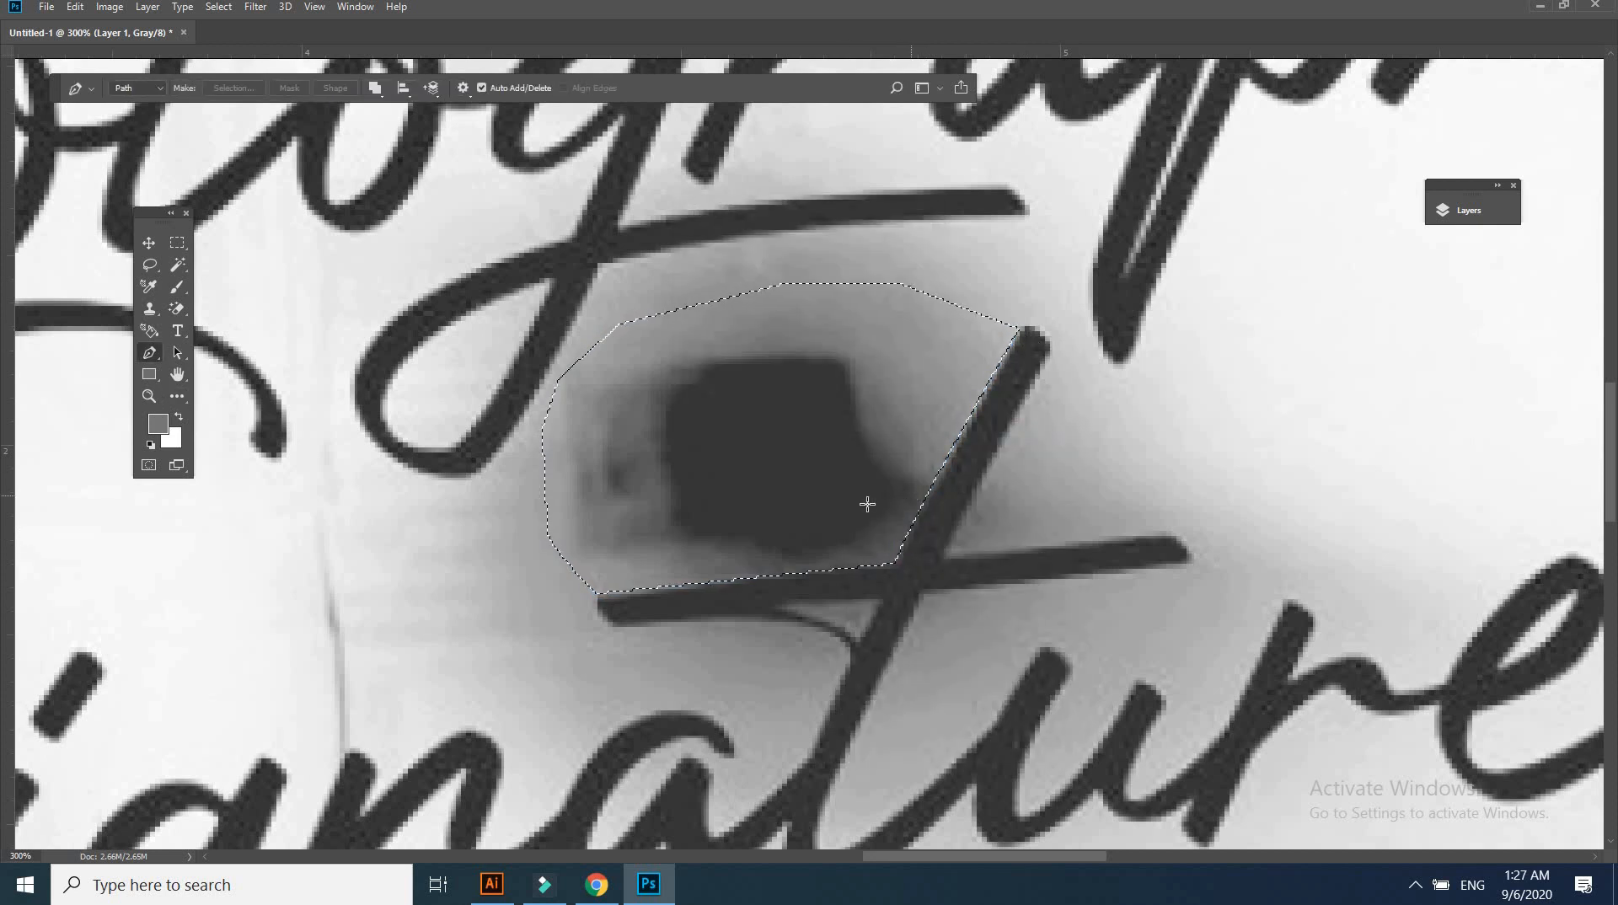
pyautogui.press('Delete')
pyautogui.hotkey('ctrl', '-')
pyautogui.hotkey('ctrl', '-')
pyautogui.press('m')
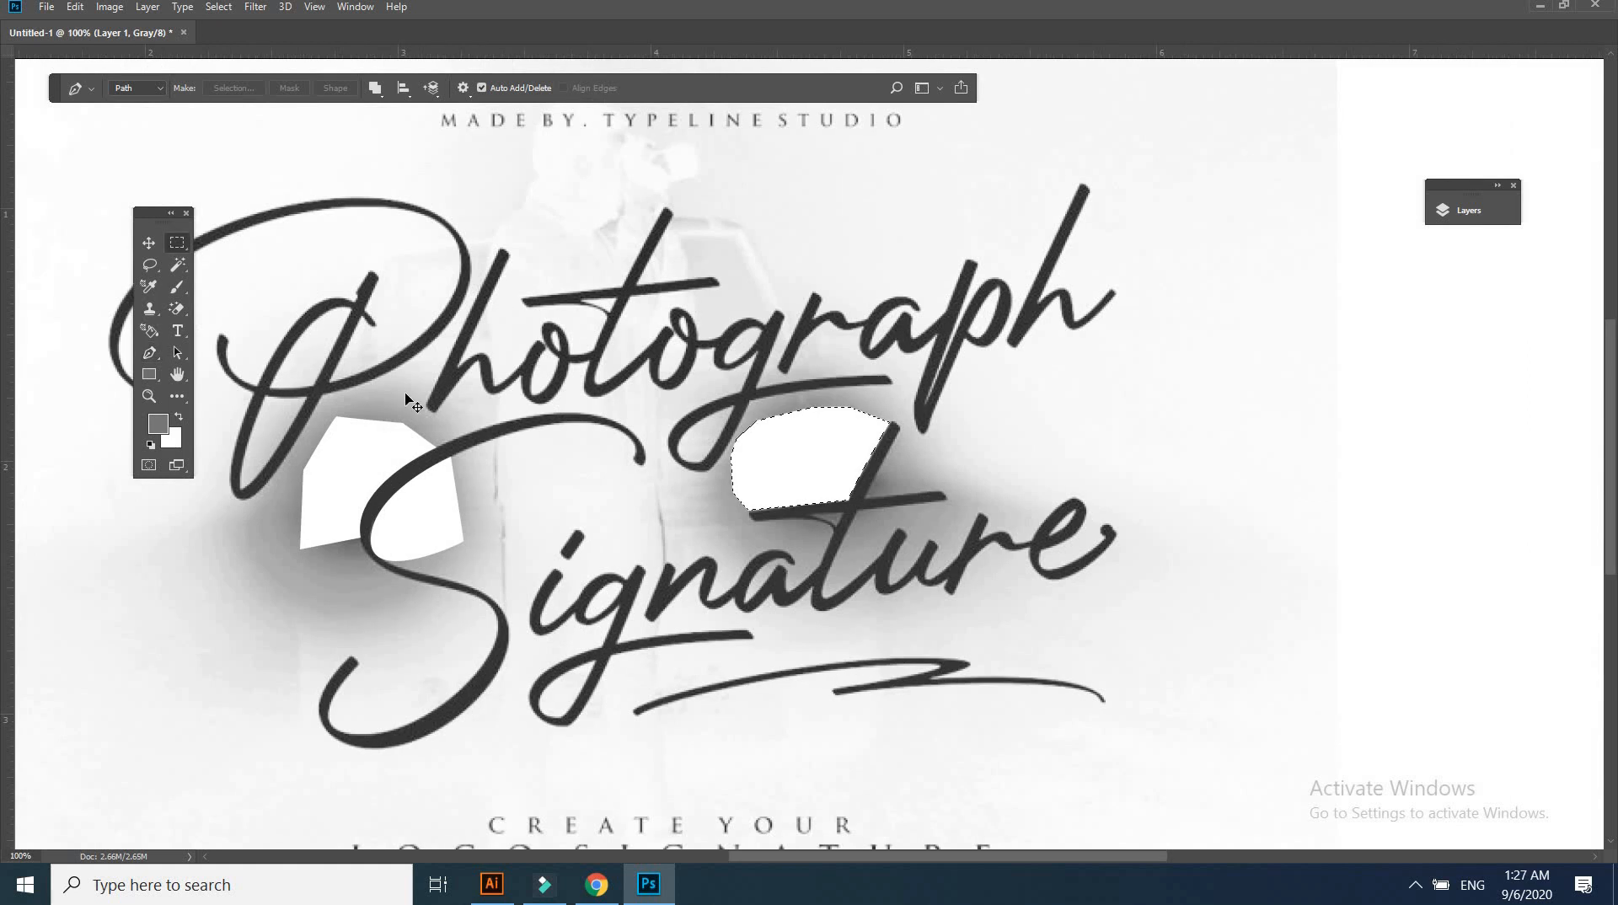
pyautogui.hotkey('ctrl', 'd')
pyautogui.hotkey('ctrl', '-')
# Apply an Exposure adjustment of about +1.5 to the layer to wash out the grey background around the lettering
pyautogui.click(107, 9)
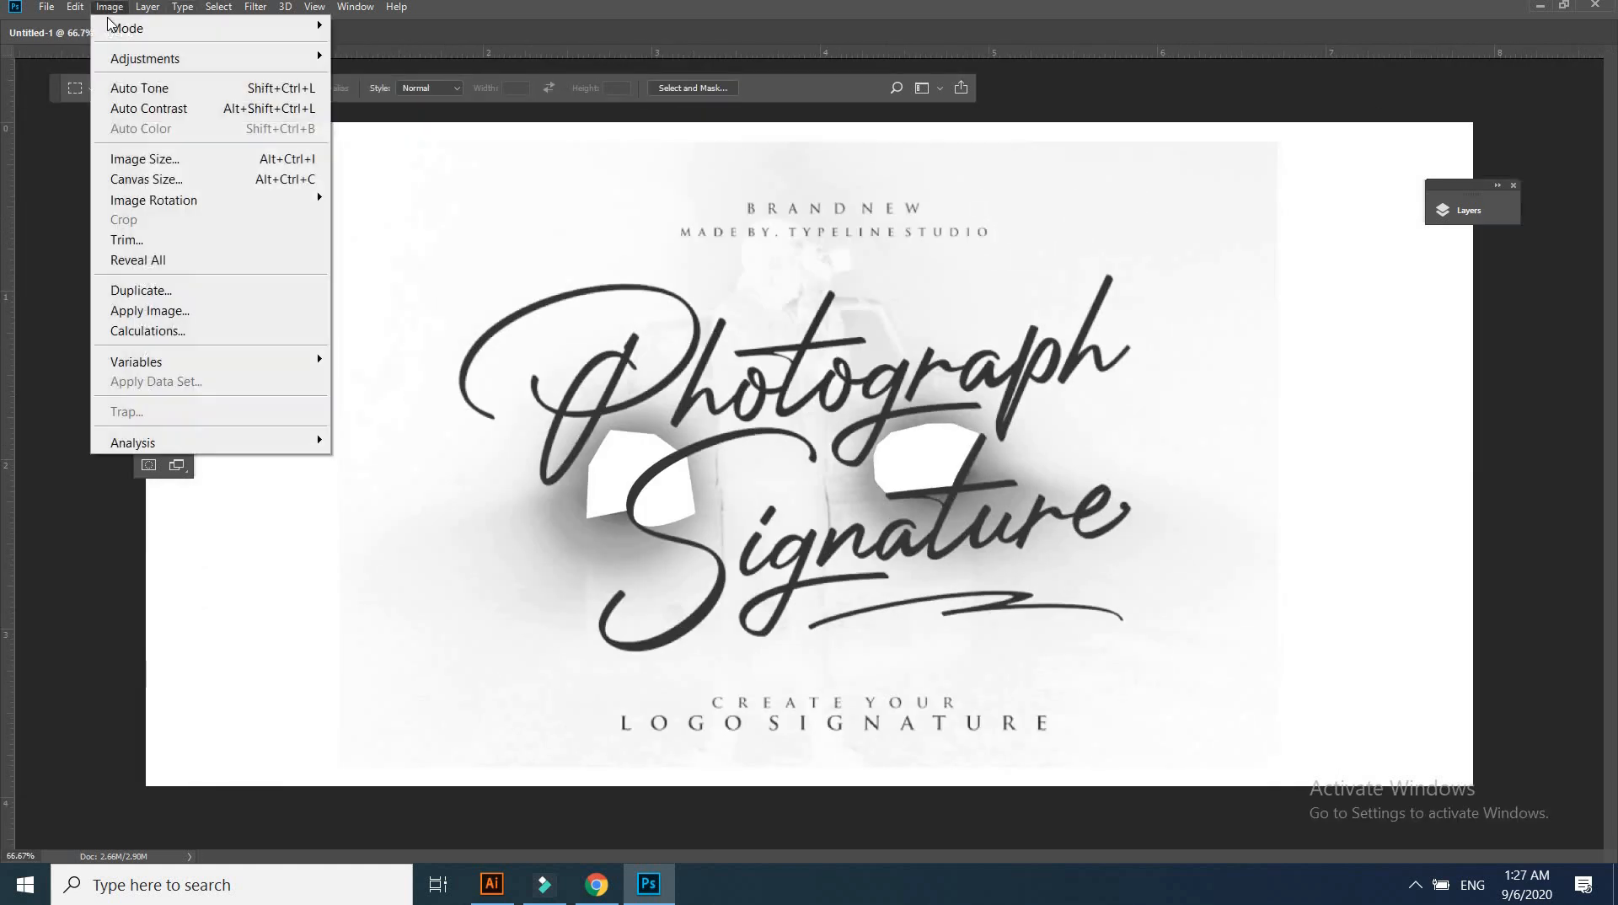
pyautogui.moveTo(181, 27)
pyautogui.moveTo(149, 58)
pyautogui.click(405, 124)
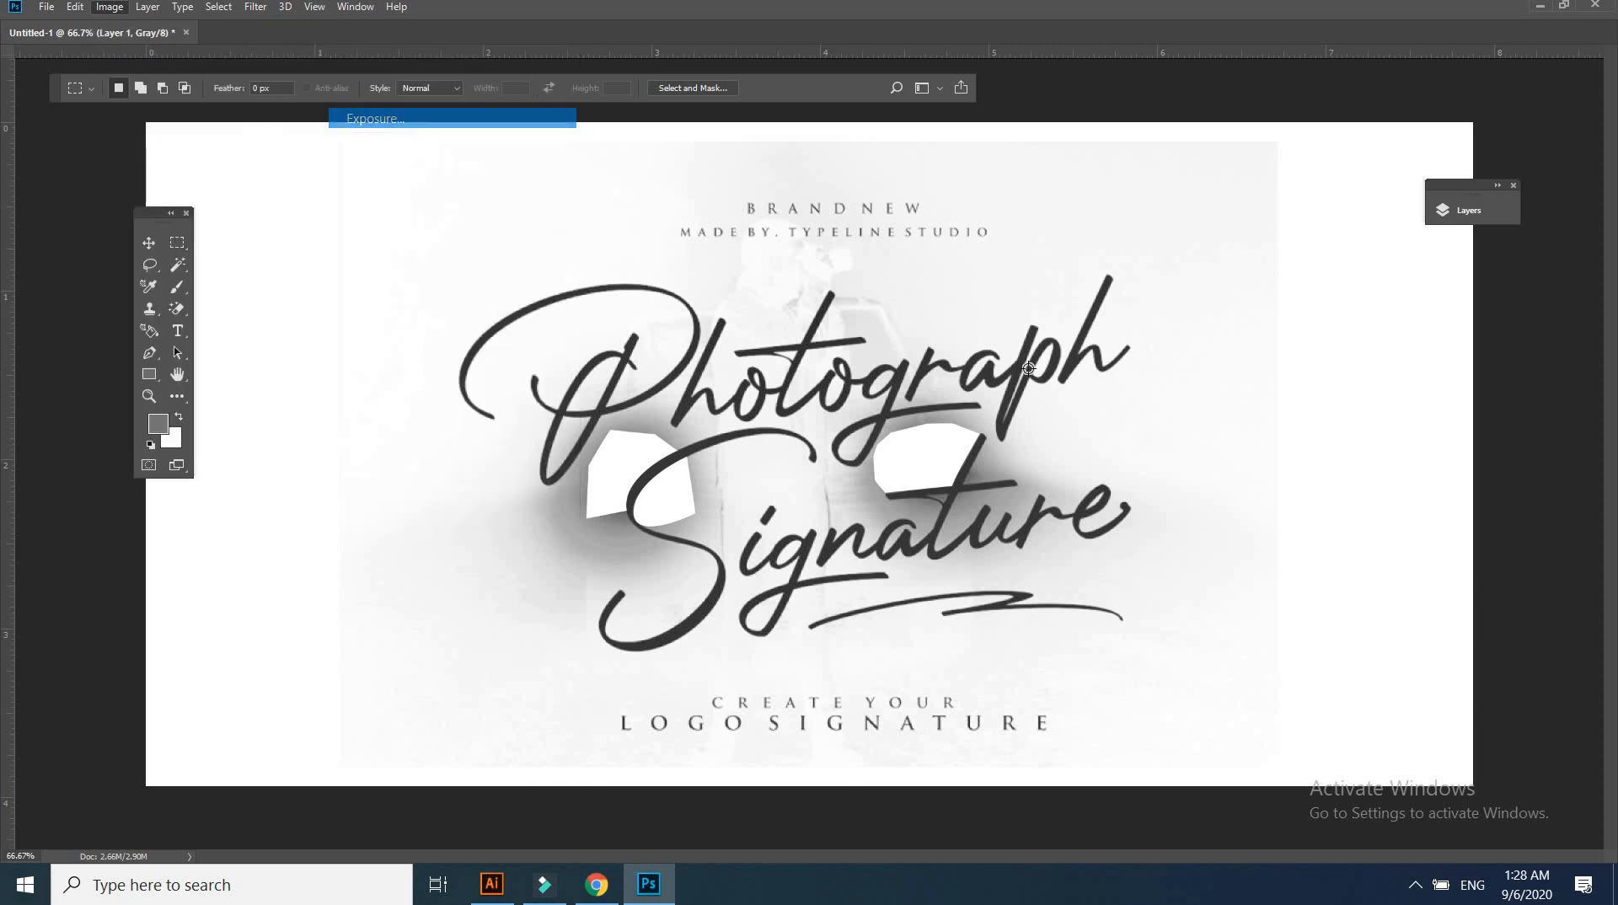
pyautogui.moveTo(1026, 189); pyautogui.dragTo(1046, 191)
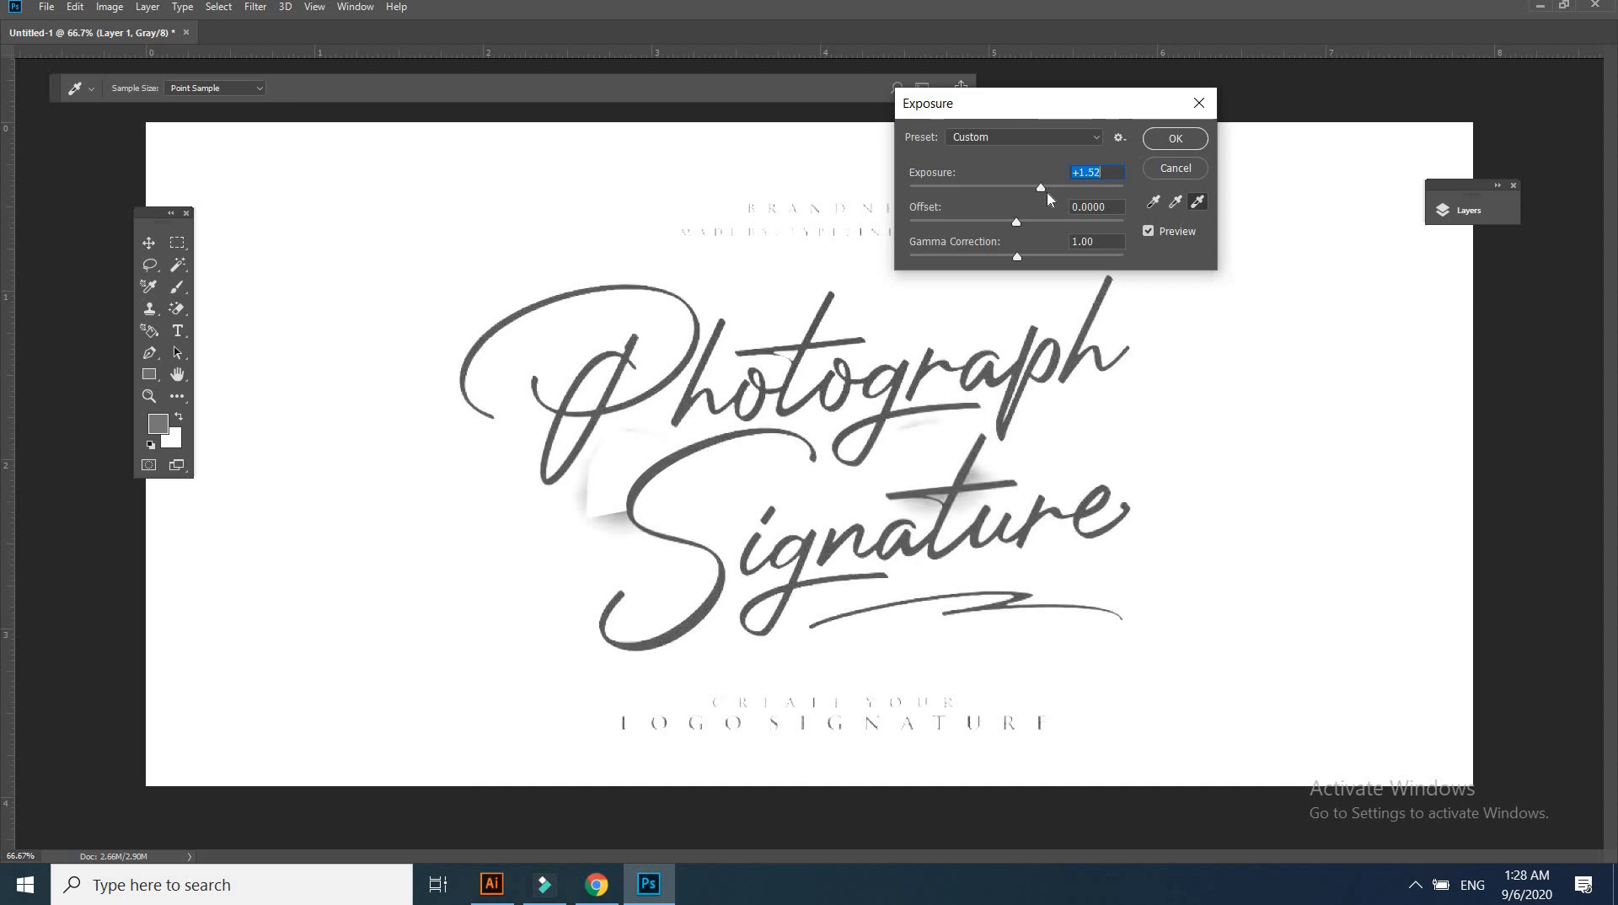
pyautogui.press('Return')
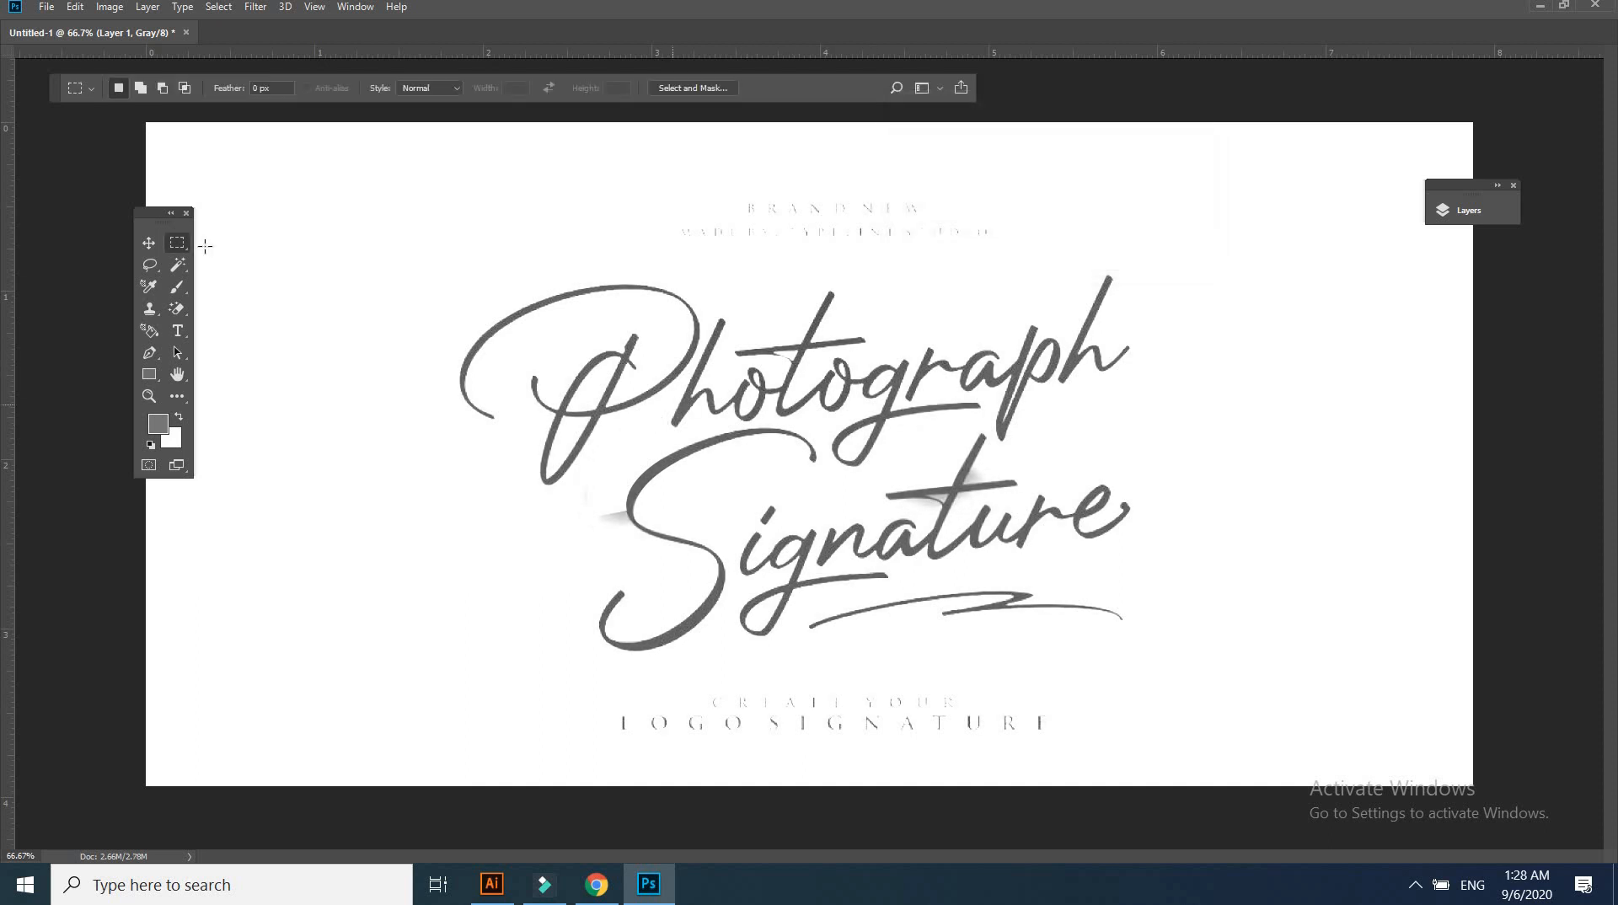
# Clear the small caption lines above and below the Photograph Signature lettering and deselect
pyautogui.hotkey('ctrl', '+')
pyautogui.hotkey('ctrl', '+')
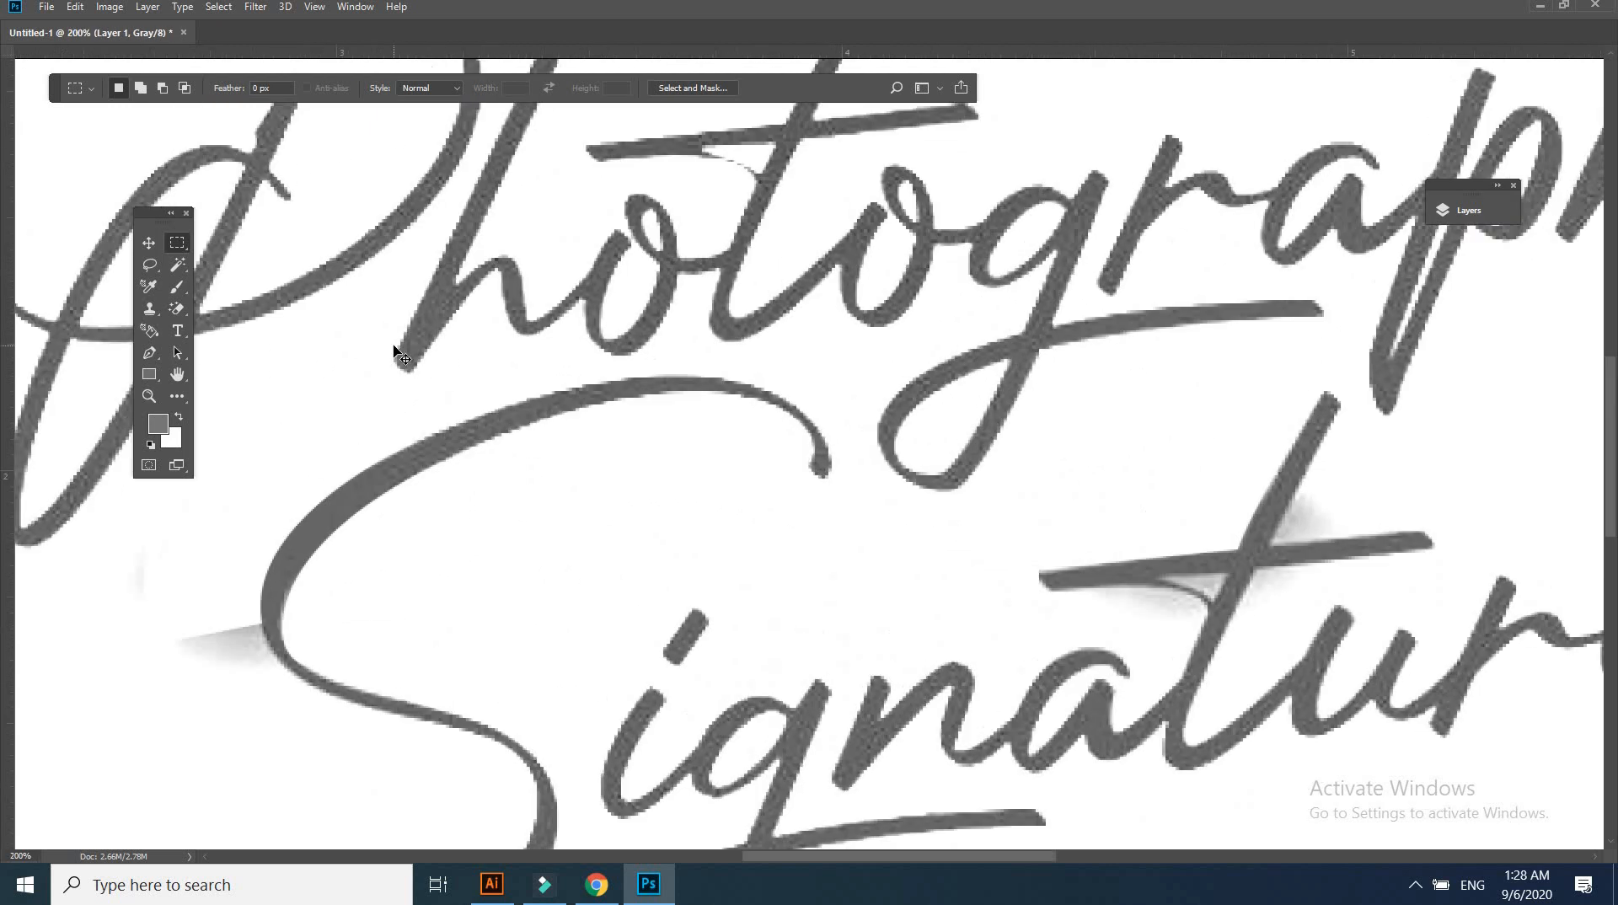
pyautogui.hotkey('ctrl', '-')
pyautogui.hotkey('ctrl', '-')
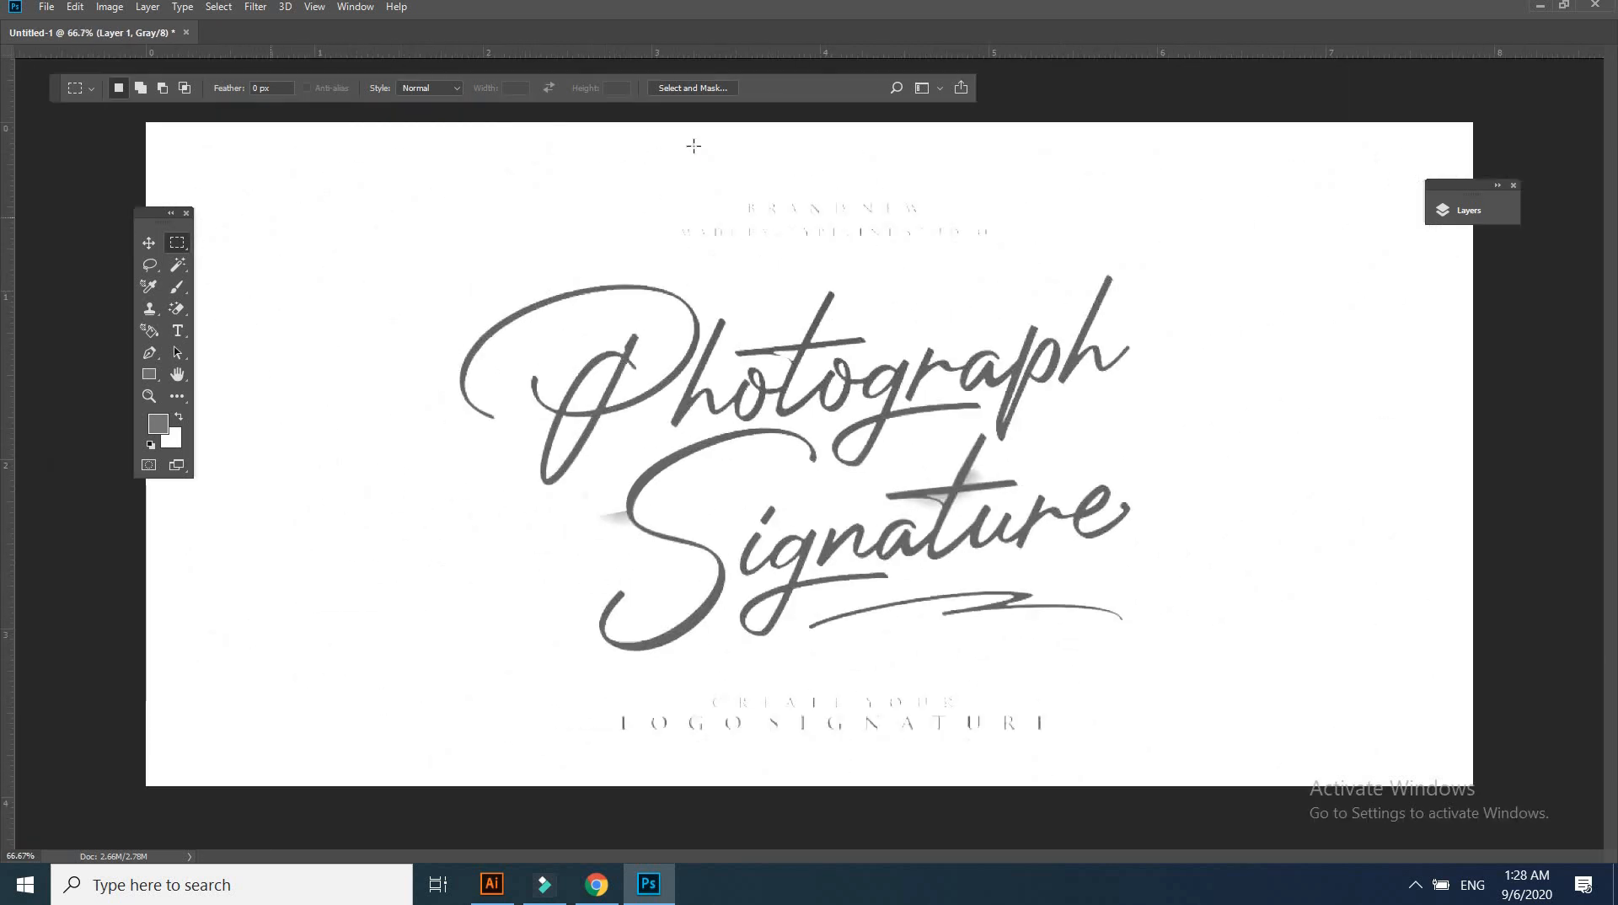
pyautogui.moveTo(638, 129); pyautogui.dragTo(1067, 245)
pyautogui.press('Delete')
pyautogui.moveTo(1102, 675); pyautogui.dragTo(496, 858)
pyautogui.hotkey('ctrl', 'BackSpace')
pyautogui.hotkey('ctrl', 'd')
# Copy the rectangular area around the lettering, switch to Illustrator and paste it into logo2.ai beside the original signature image
pyautogui.moveTo(391, 192)
pyautogui.mouseDown()
pyautogui.moveTo(1312, 699)
pyautogui.moveTo(1321, 724)
pyautogui.mouseUp()
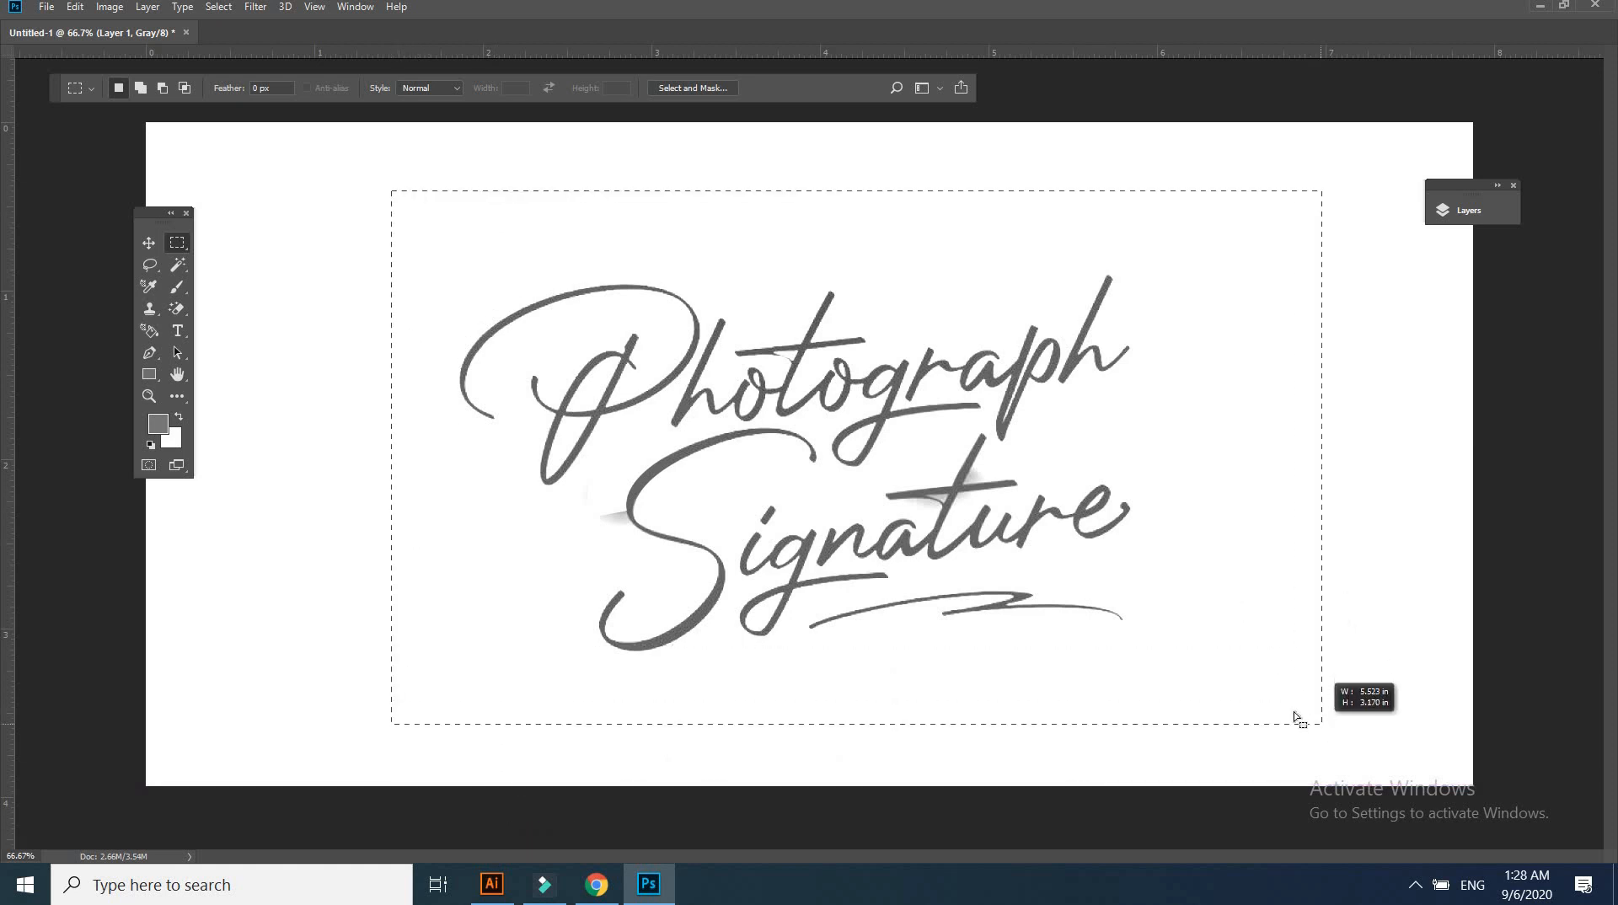
pyautogui.click(491, 884)
pyautogui.click(116, 14)
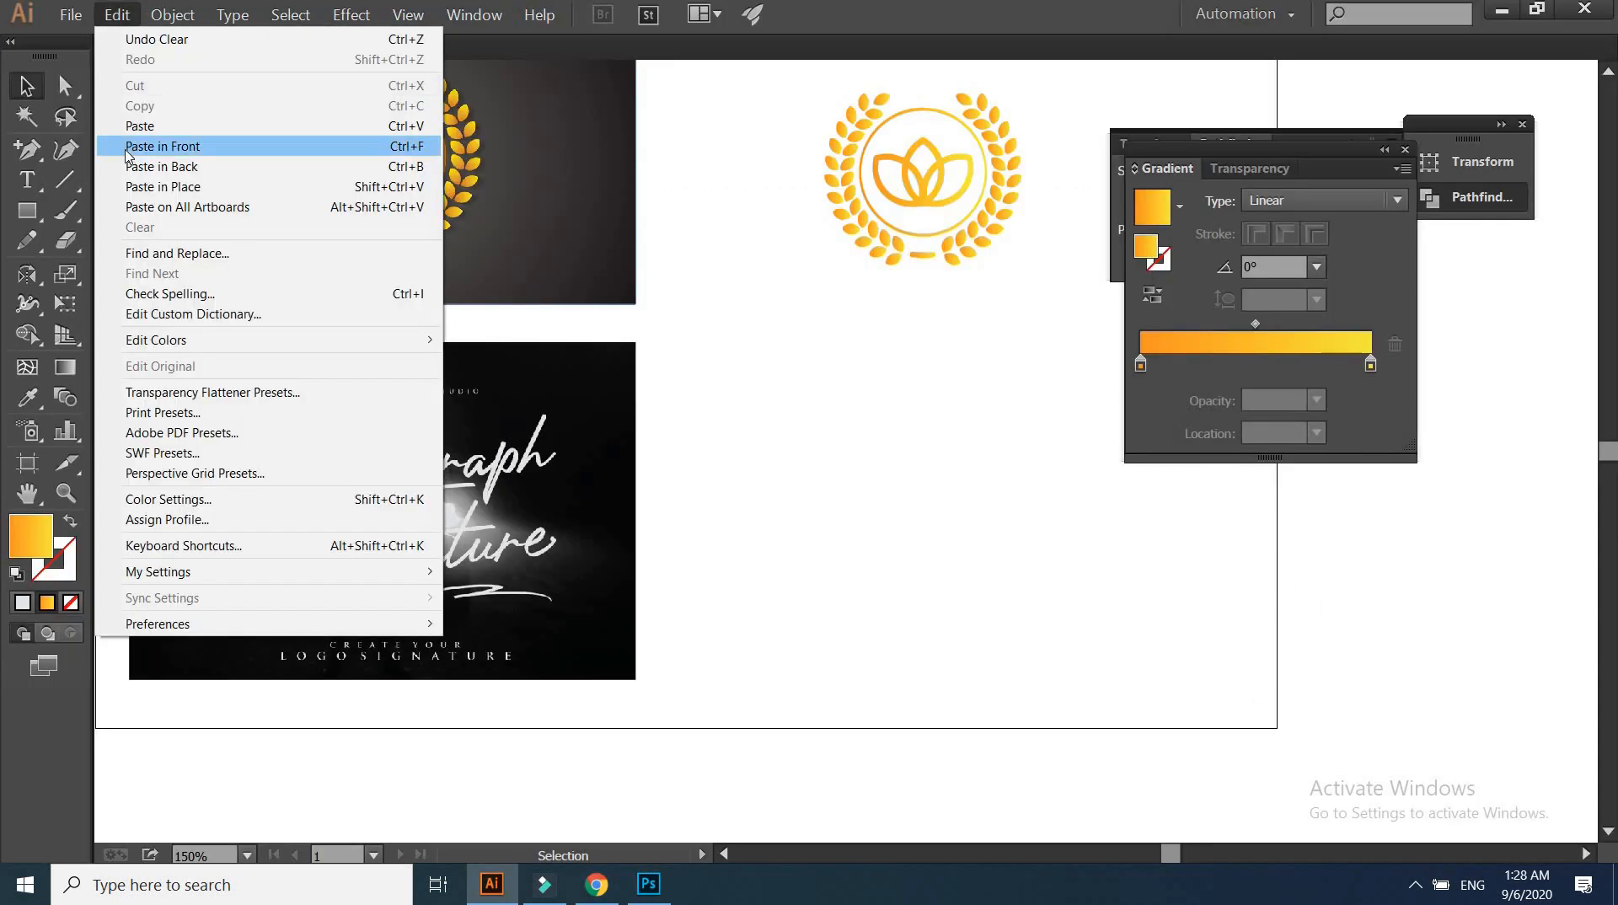
pyautogui.click(126, 131)
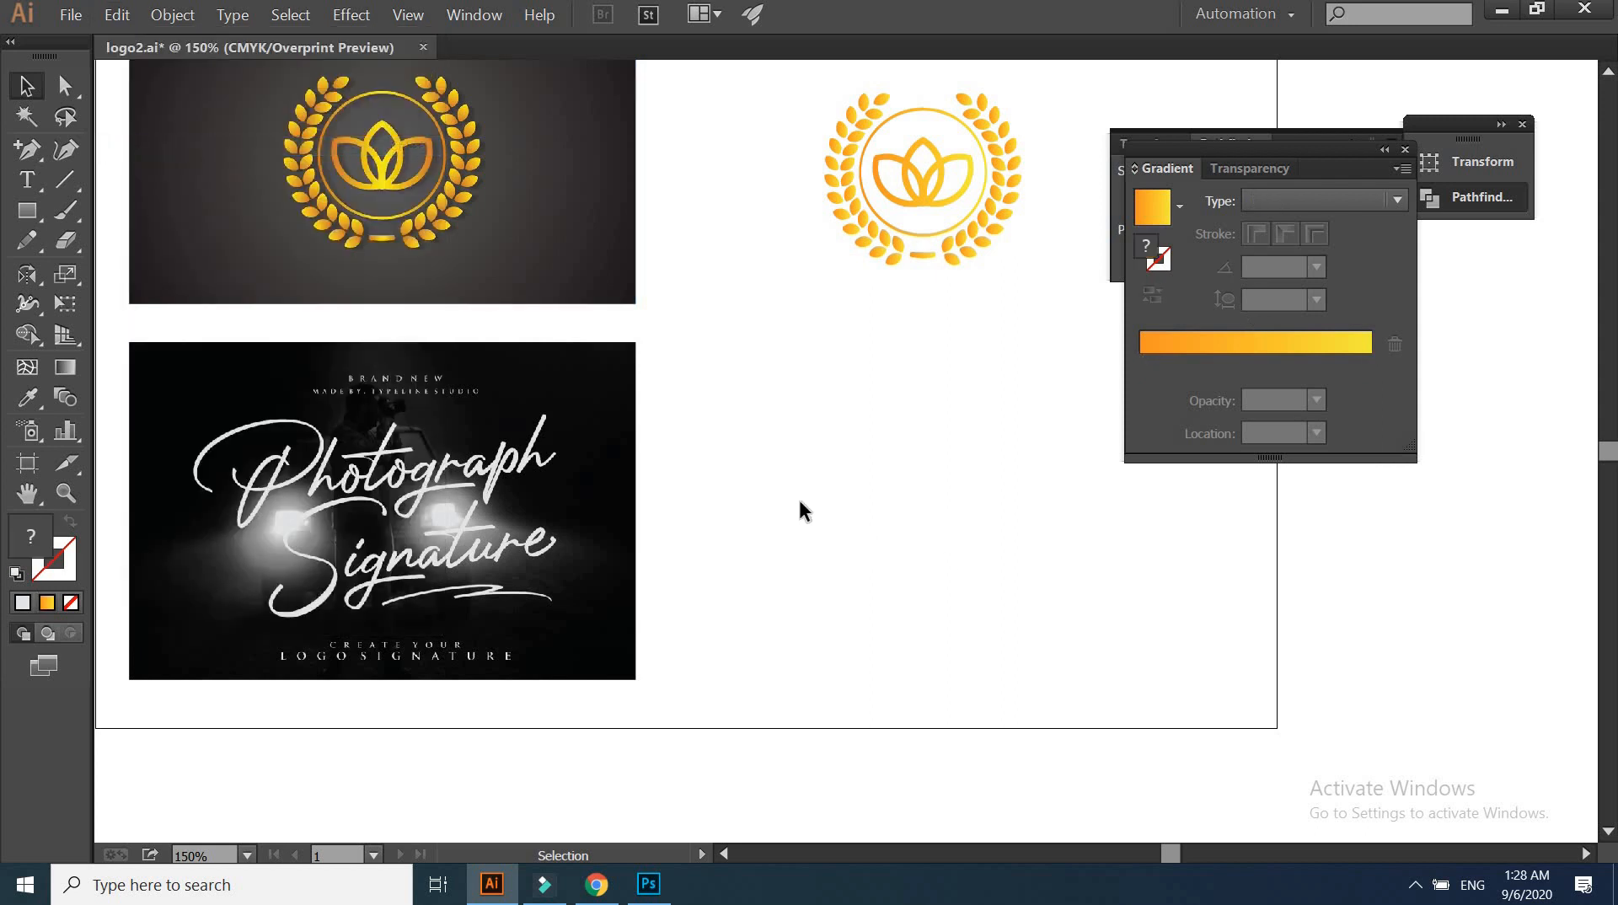
pyautogui.hotkey('ctrl', '0')
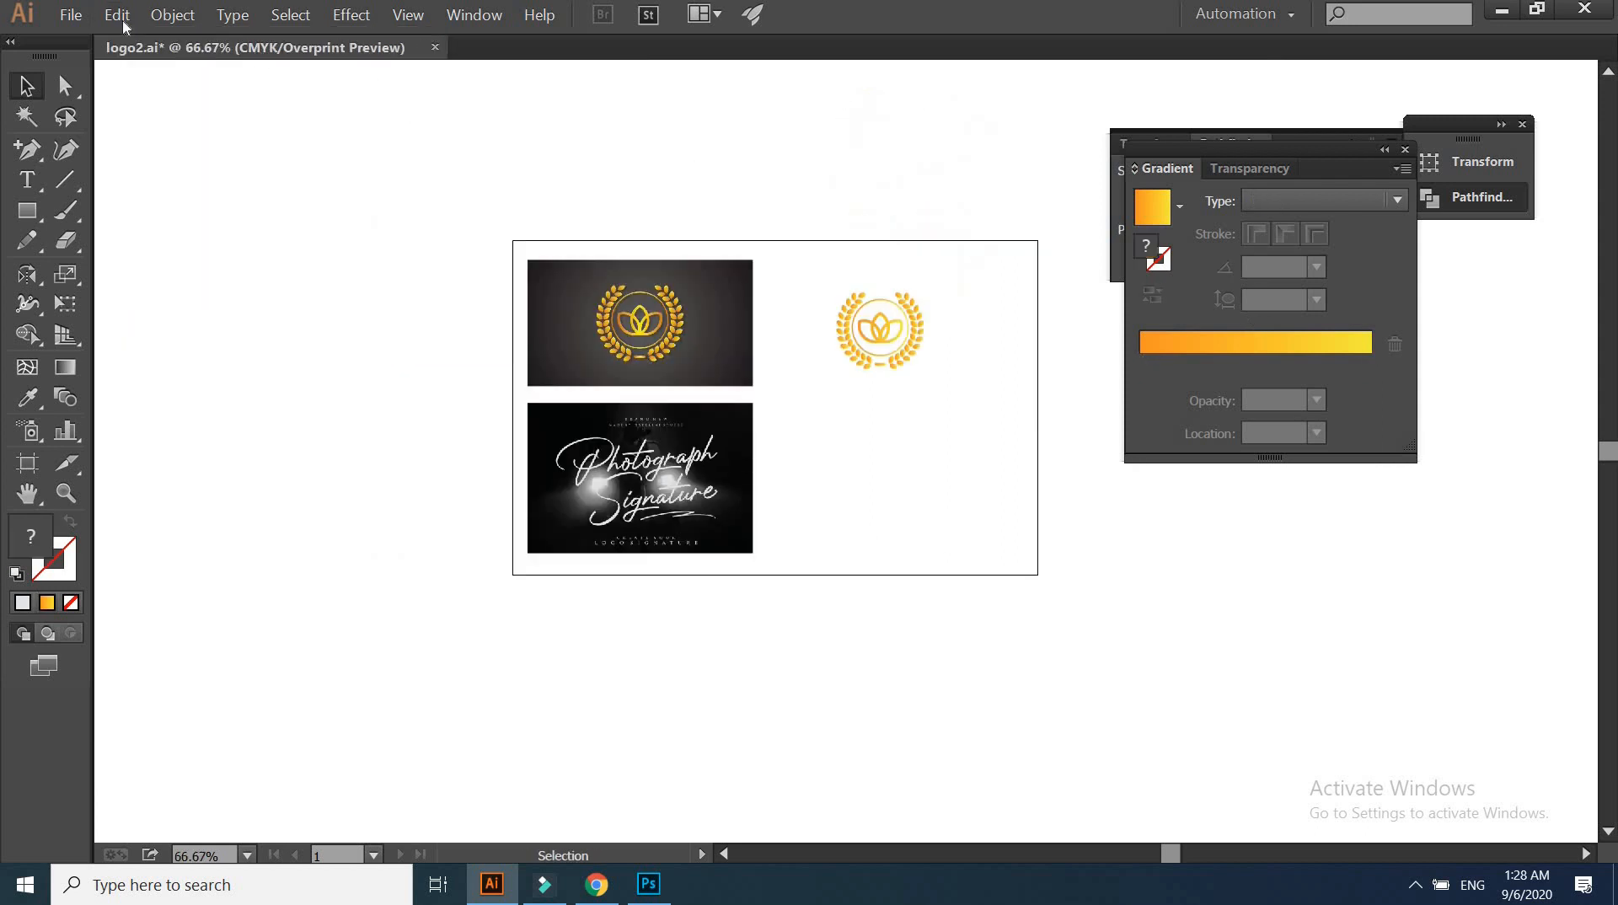
pyautogui.click(130, 128)
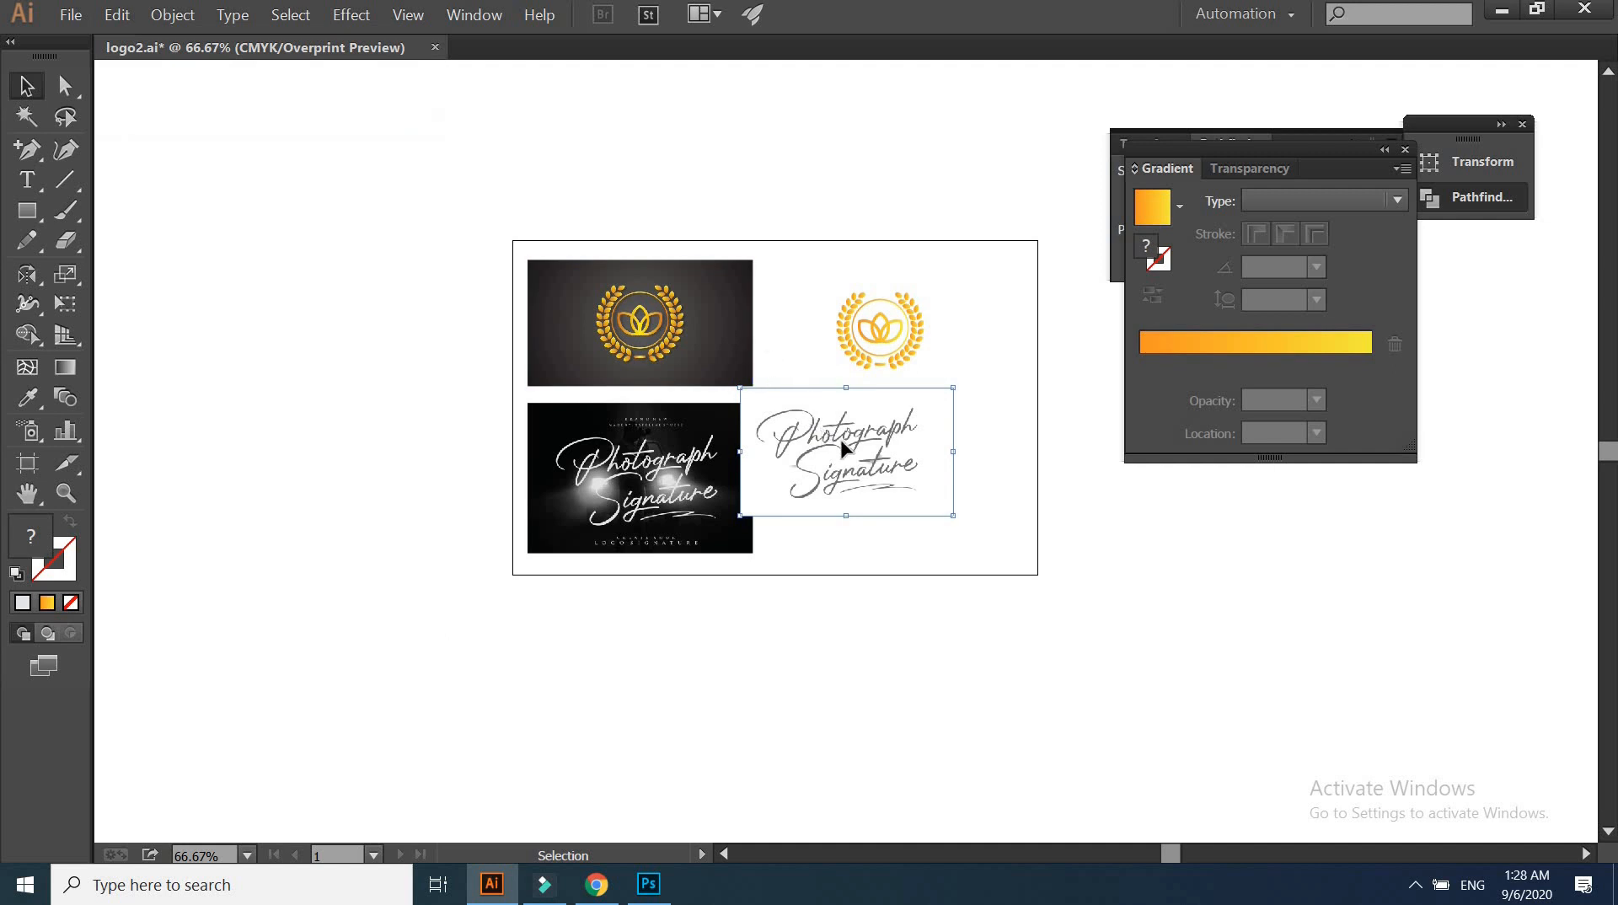
pyautogui.moveTo(839, 437); pyautogui.dragTo(851, 474)
# Trace the pasted Photograph Signature image with Image Trace and expand it into vector paths
pyautogui.hotkey('ctrl', '=')
pyautogui.hotkey('ctrl', '=')
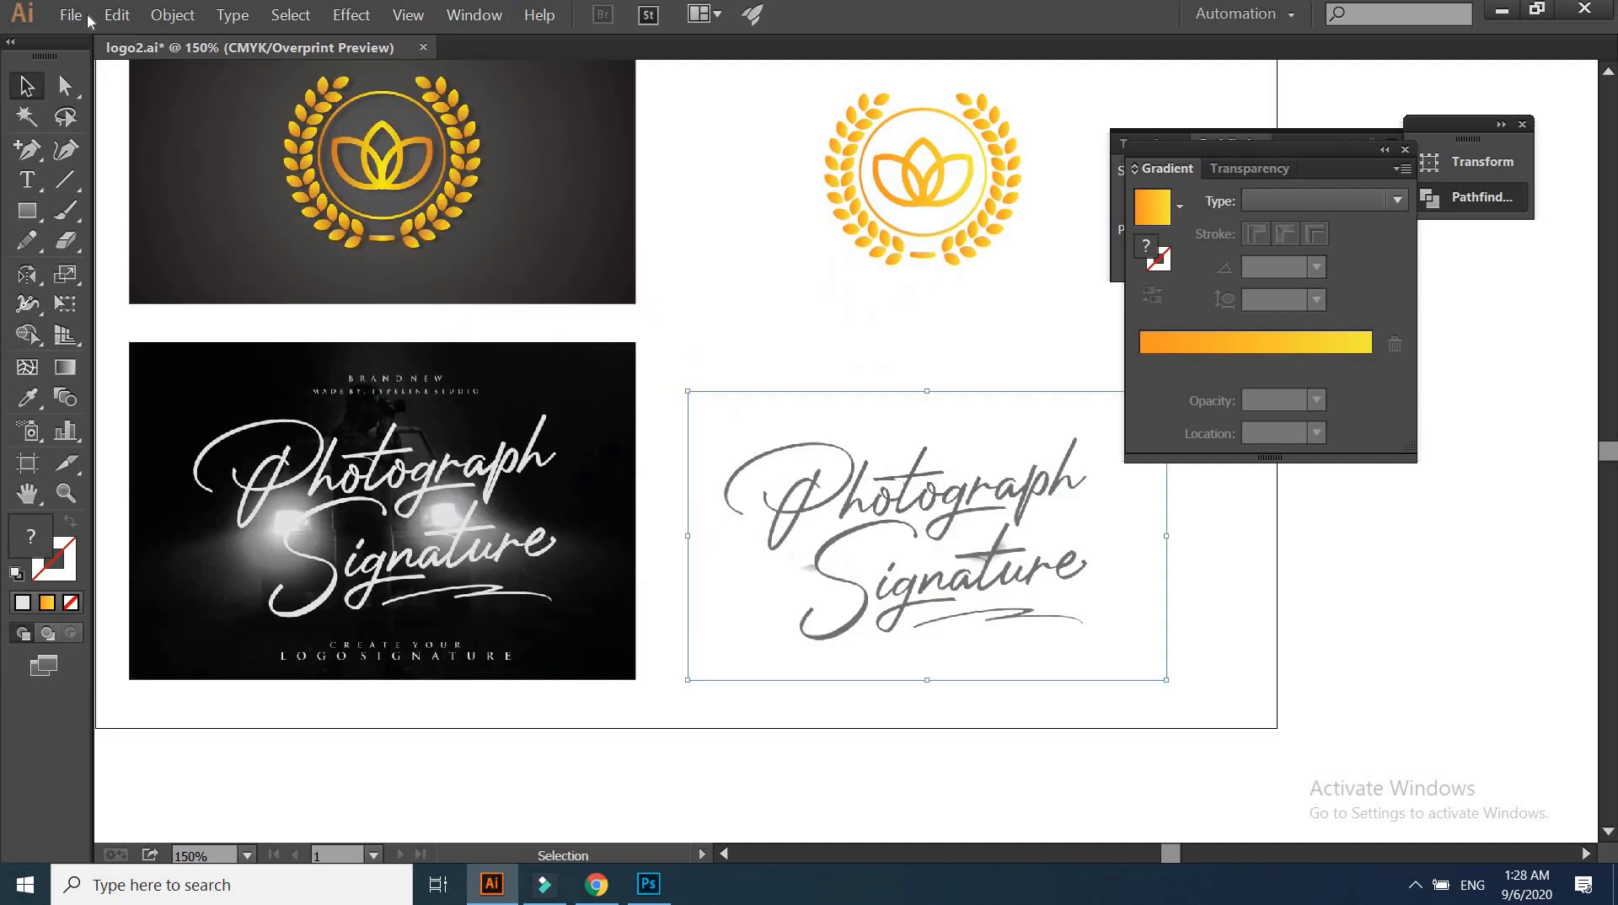
pyautogui.click(116, 15)
pyautogui.moveTo(173, 15)
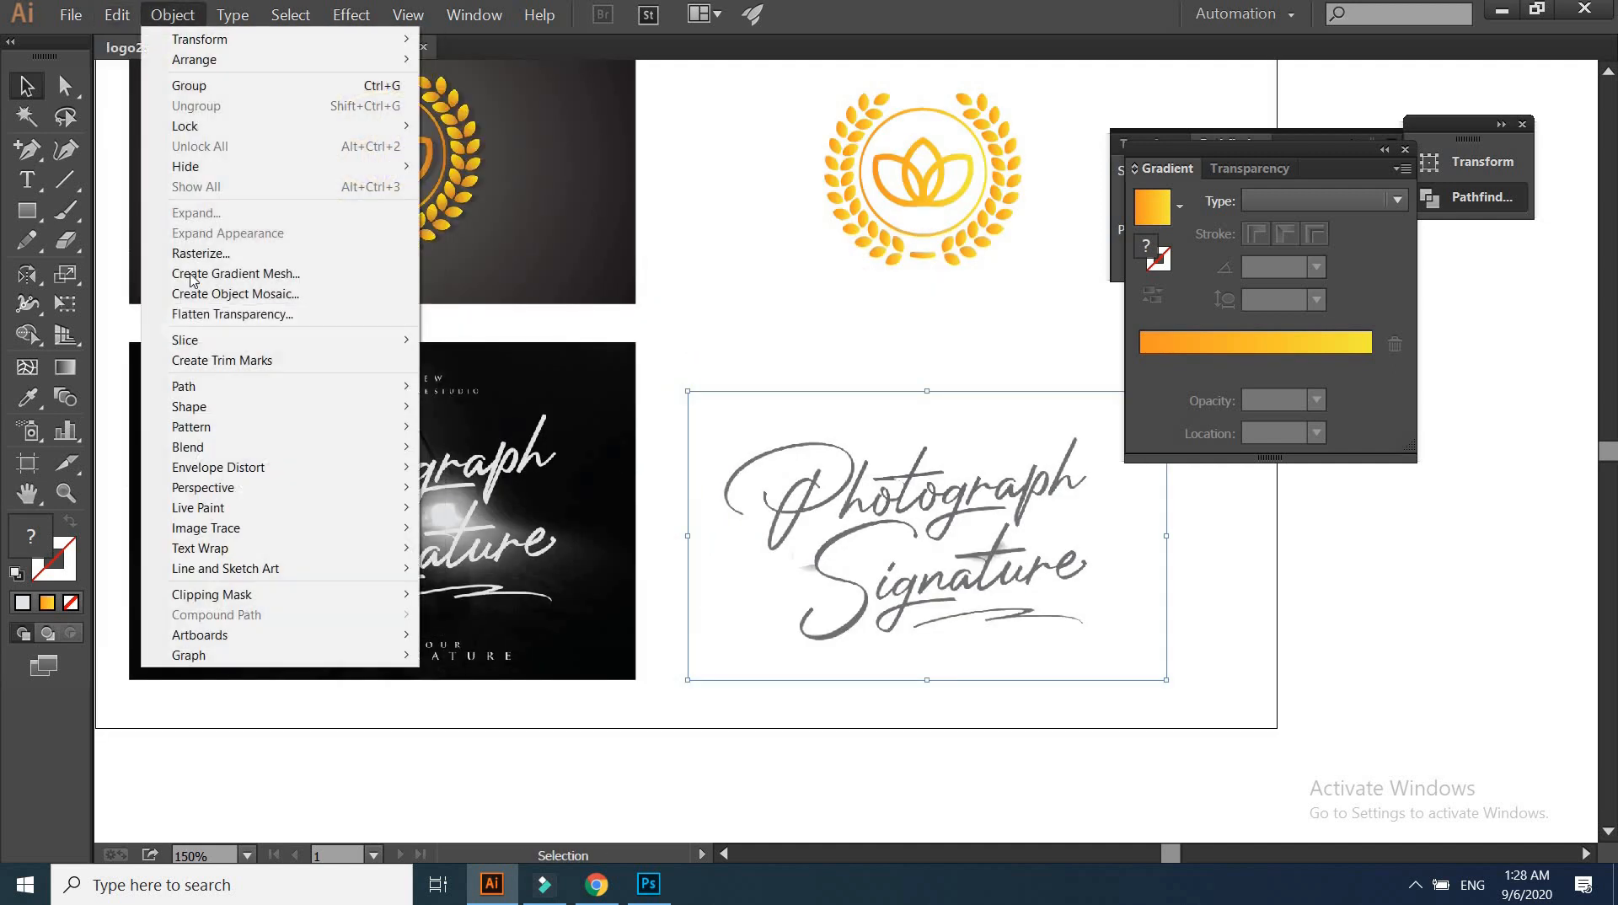
pyautogui.moveTo(398, 533)
pyautogui.click(461, 550)
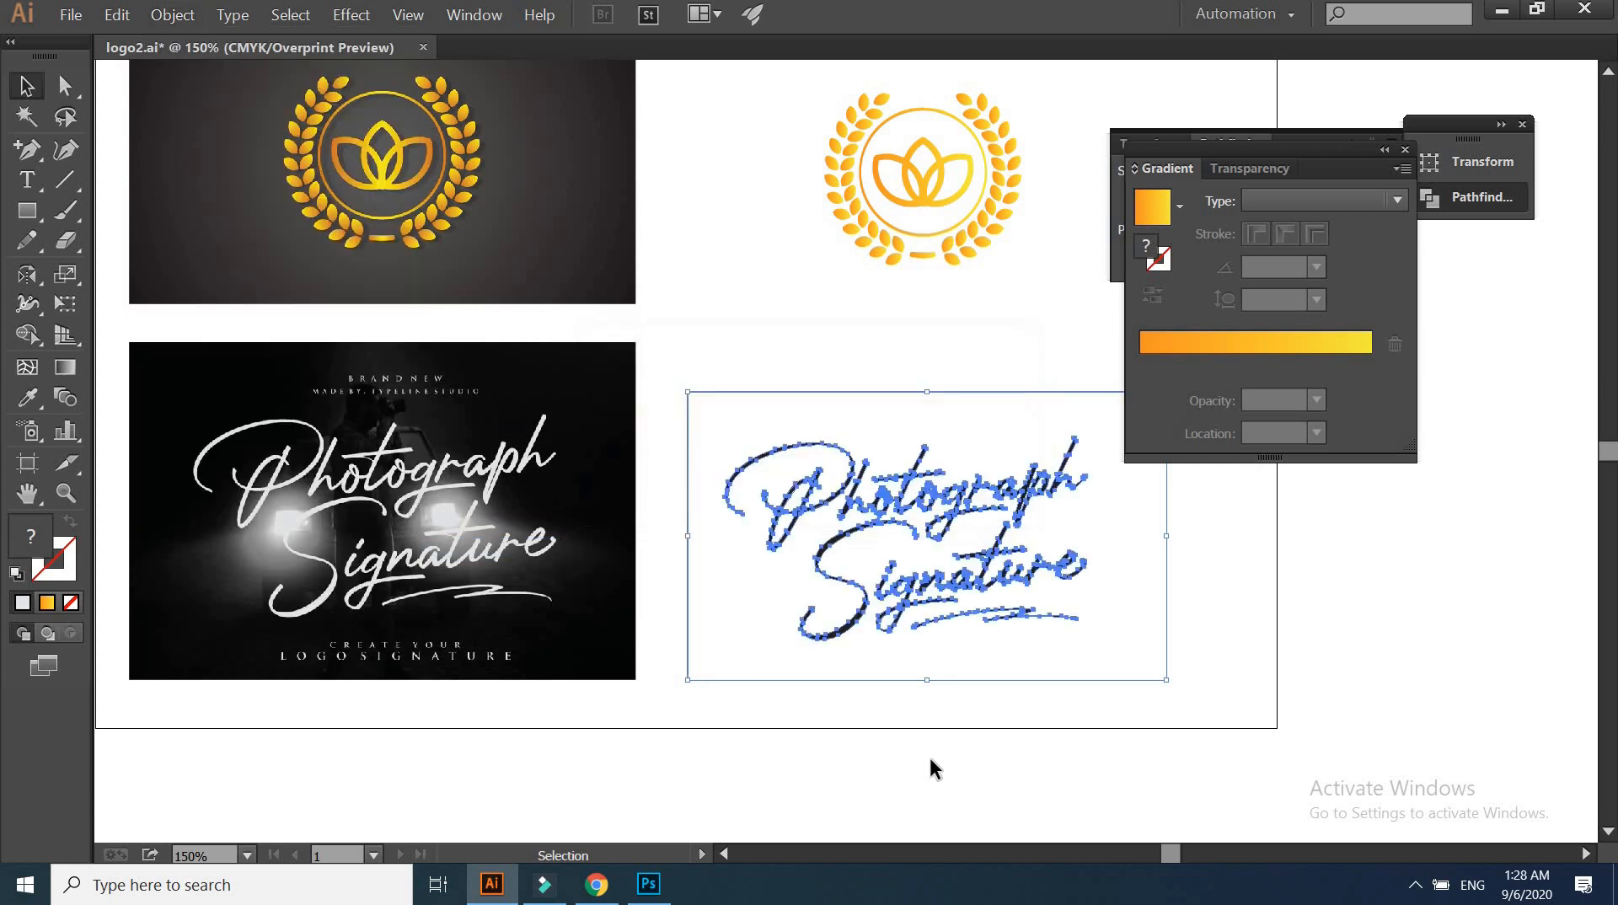
# Examine the traced lettering and its underline swashes up close for edge quality and leftover marks
pyautogui.hotkey('ctrl', '+')
pyautogui.hotkey('ctrl', '+')
pyautogui.hotkey('ctrl', '+')
pyautogui.moveTo(946, 729); pyautogui.dragTo(717, 397)
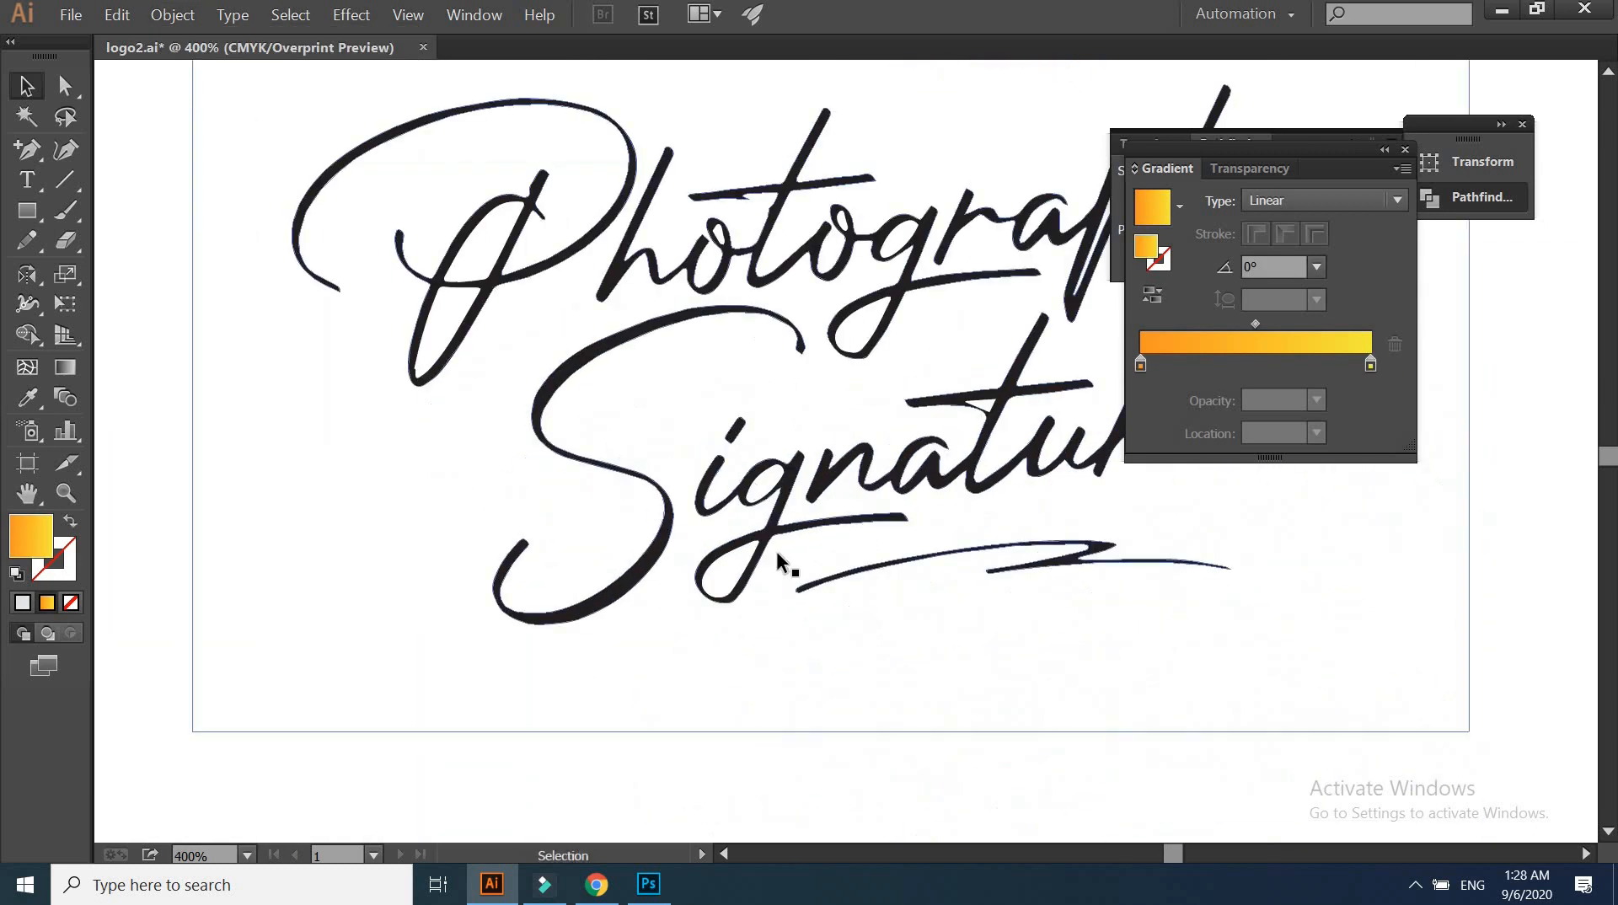
pyautogui.hotkey('ctrl', '-')
pyautogui.hotkey('ctrl', '-')
pyautogui.hotkey('ctrl', '+')
pyautogui.hotkey('ctrl', '+')
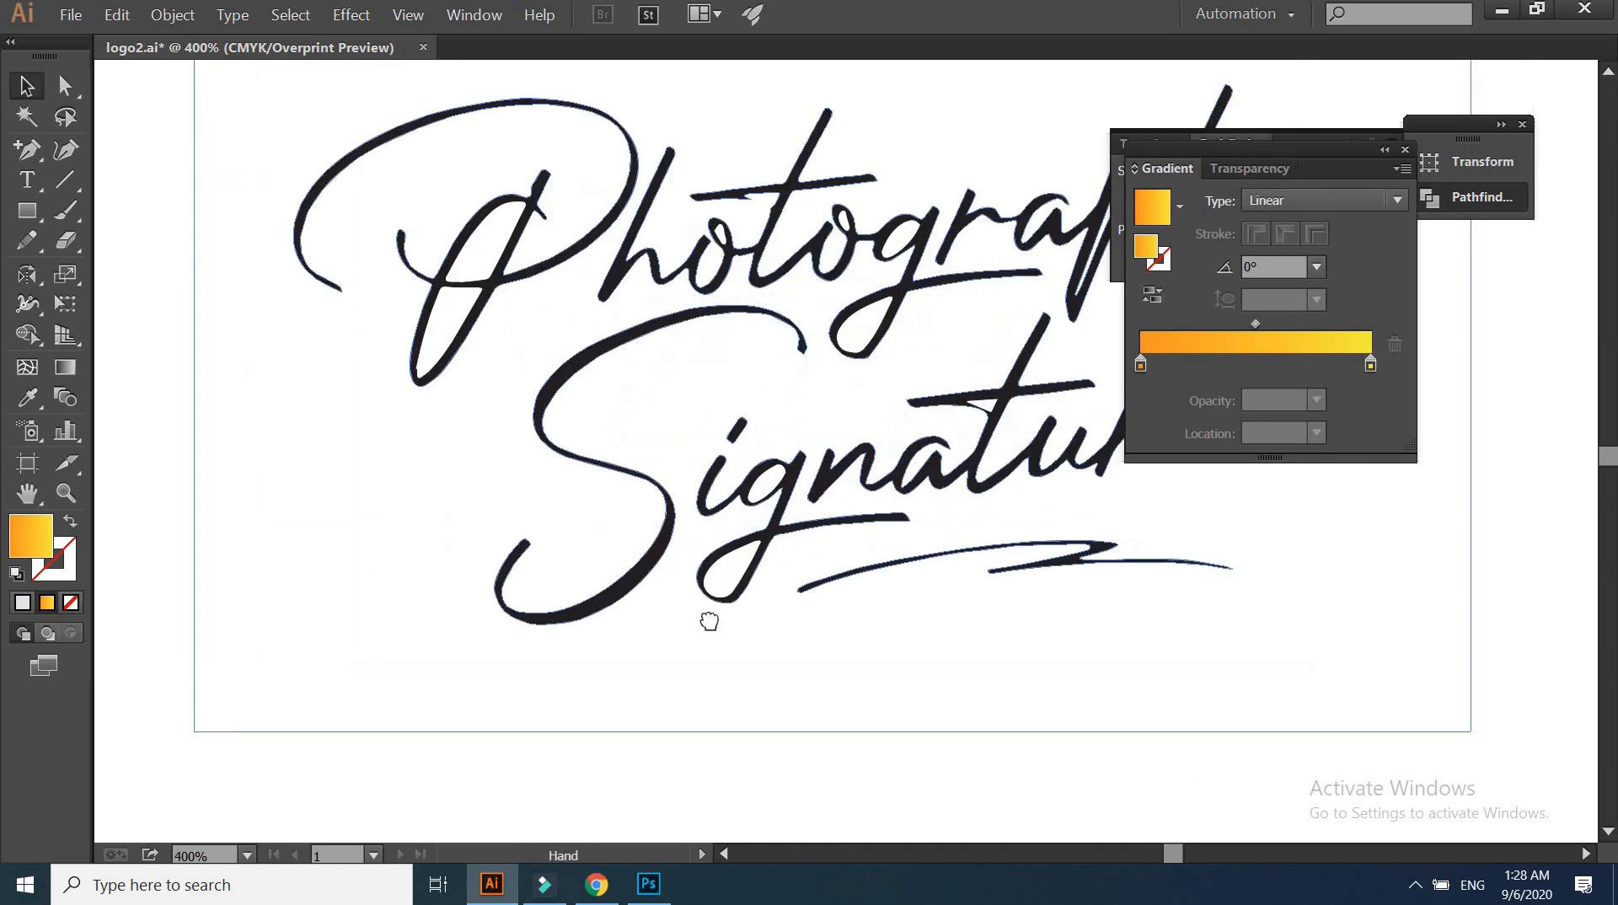
pyautogui.hotkey('ctrl', '-')
pyautogui.hotkey('ctrl', '-')
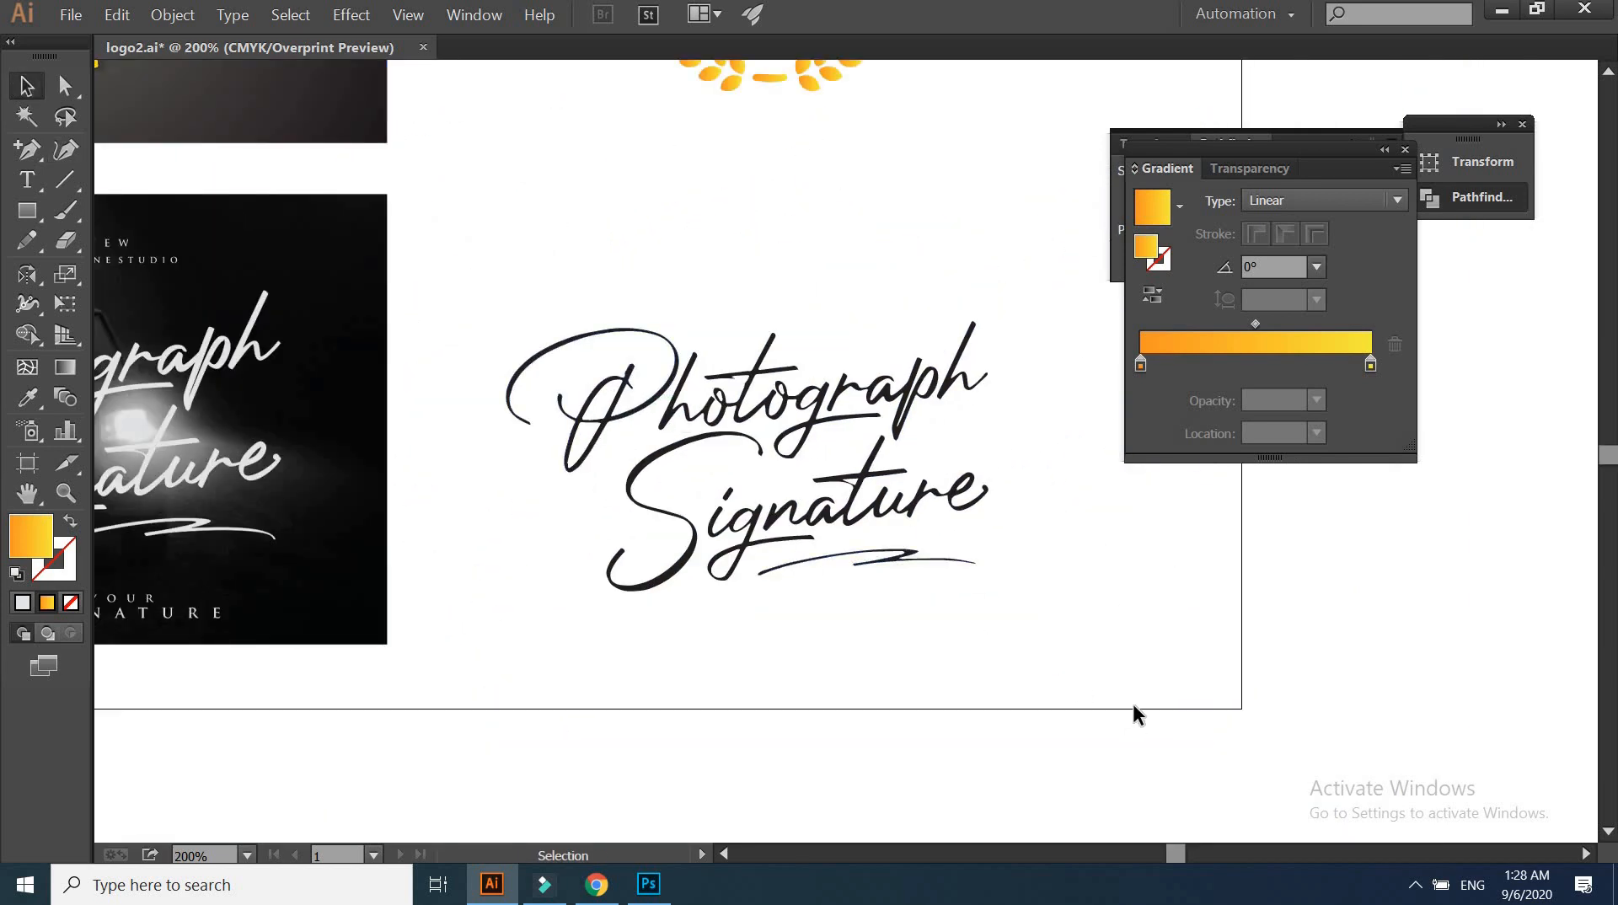
# Delete the white background shapes surrounding the traced lettering
pyautogui.moveTo(1124, 677); pyautogui.dragTo(503, 263)
pyautogui.click(454, 207)
pyautogui.click(66, 89)
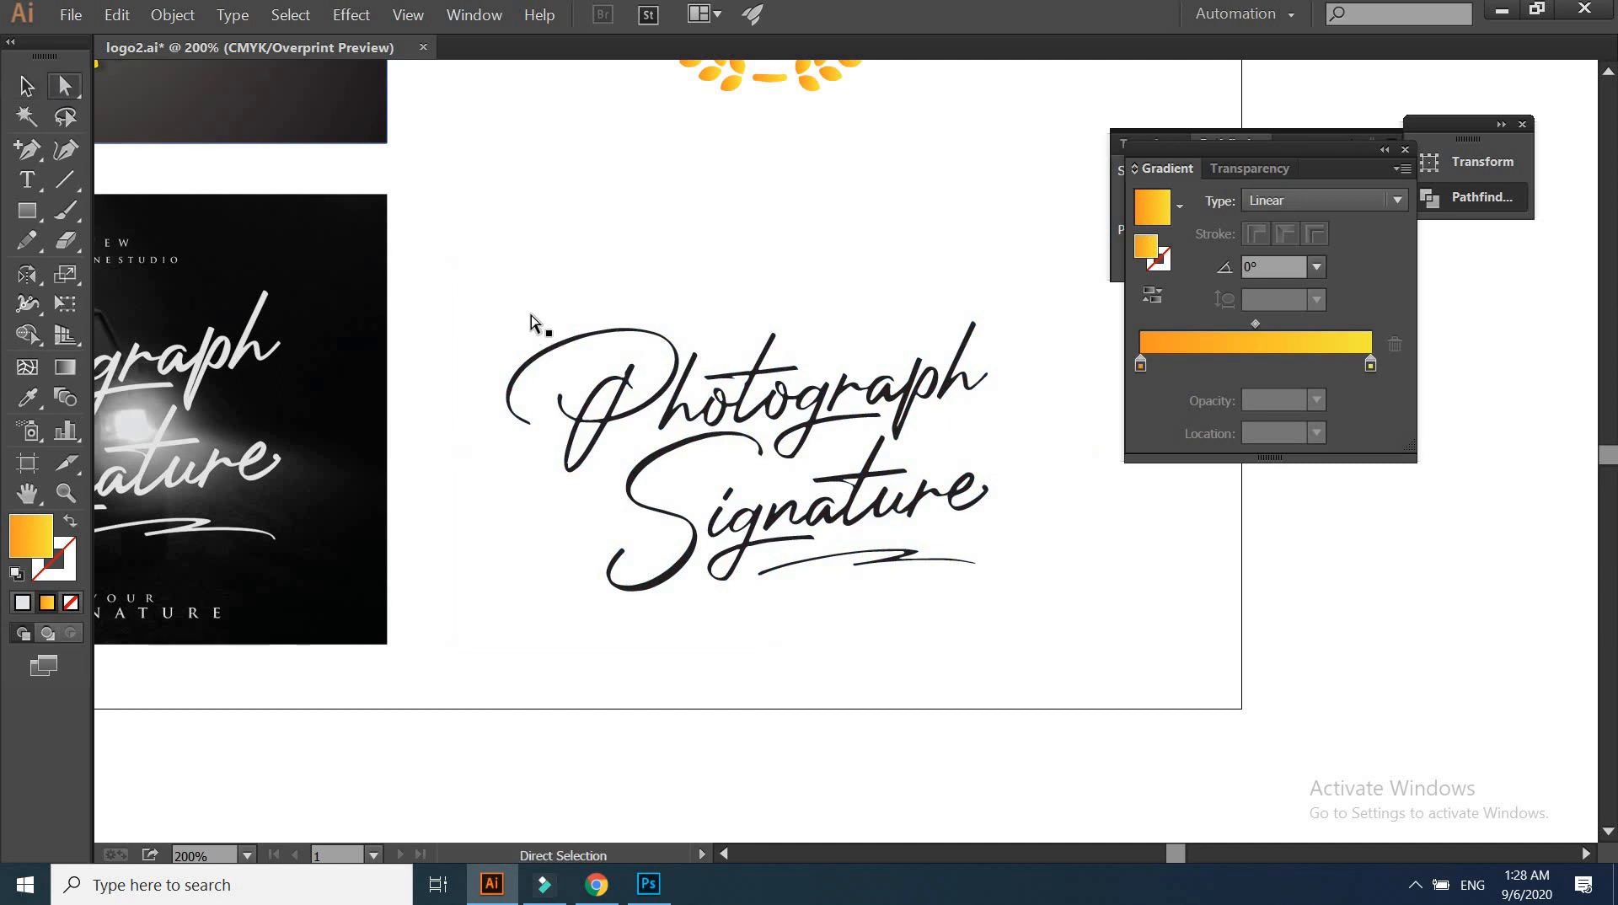
pyautogui.click(530, 313)
pyautogui.press('Delete')
pyautogui.moveTo(509, 319); pyautogui.dragTo(516, 327)
pyautogui.press('Delete')
pyautogui.press('Delete')
pyautogui.click(28, 87)
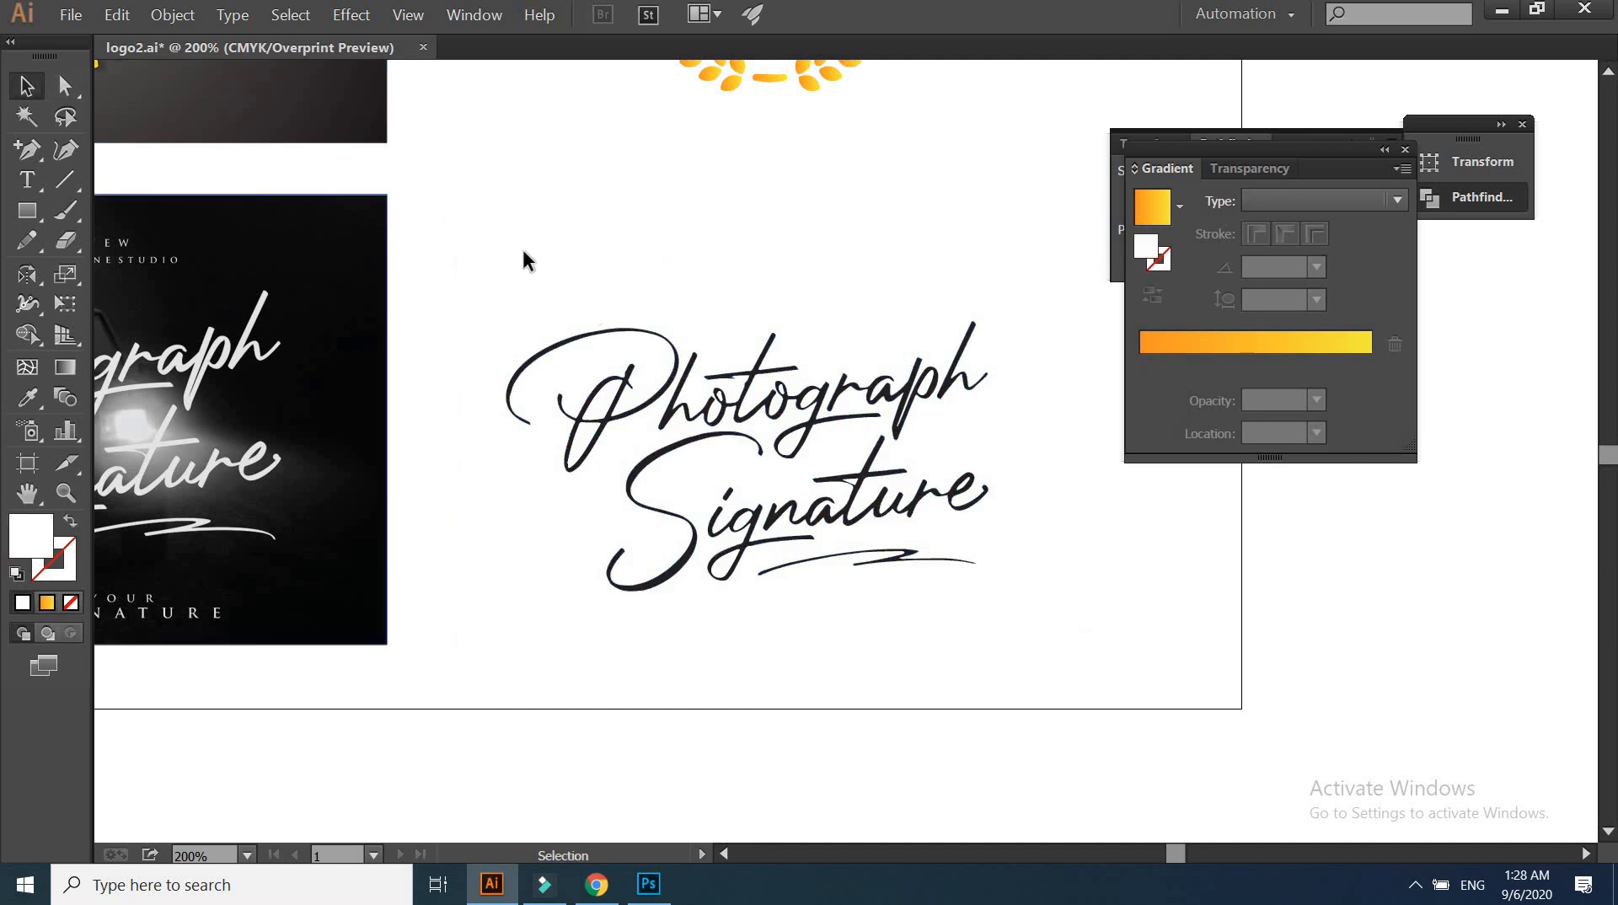
# Select all of the traced lettering and split its overlapping shapes with the Pathfinder Divide operation
pyautogui.moveTo(446, 201); pyautogui.dragTo(1075, 648)
pyautogui.click(474, 14)
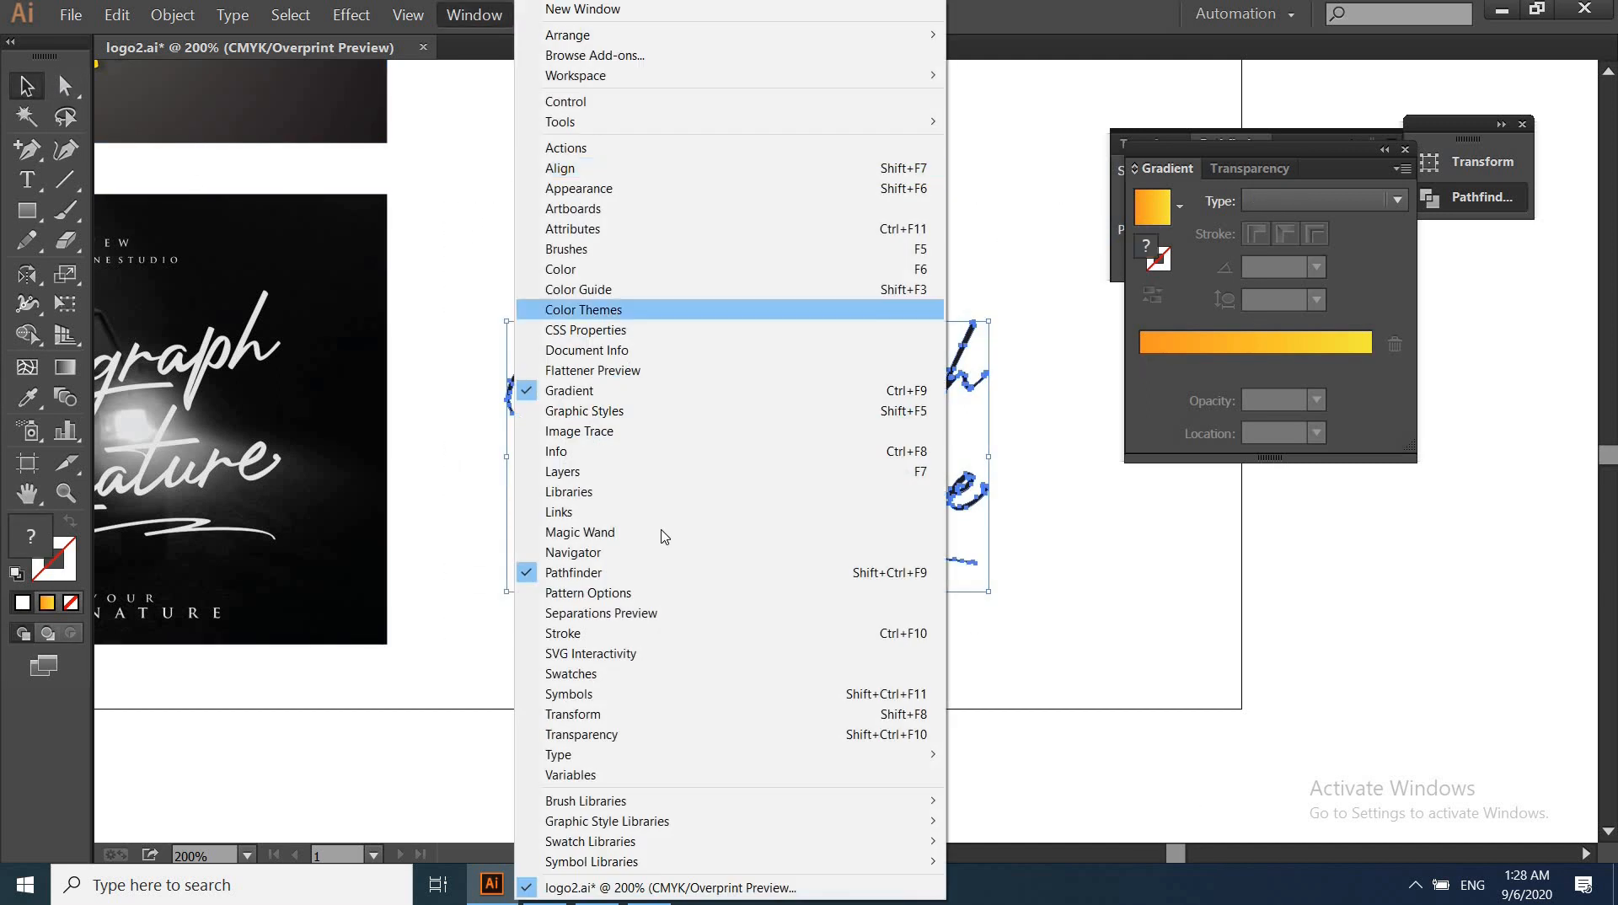
pyautogui.click(1443, 199)
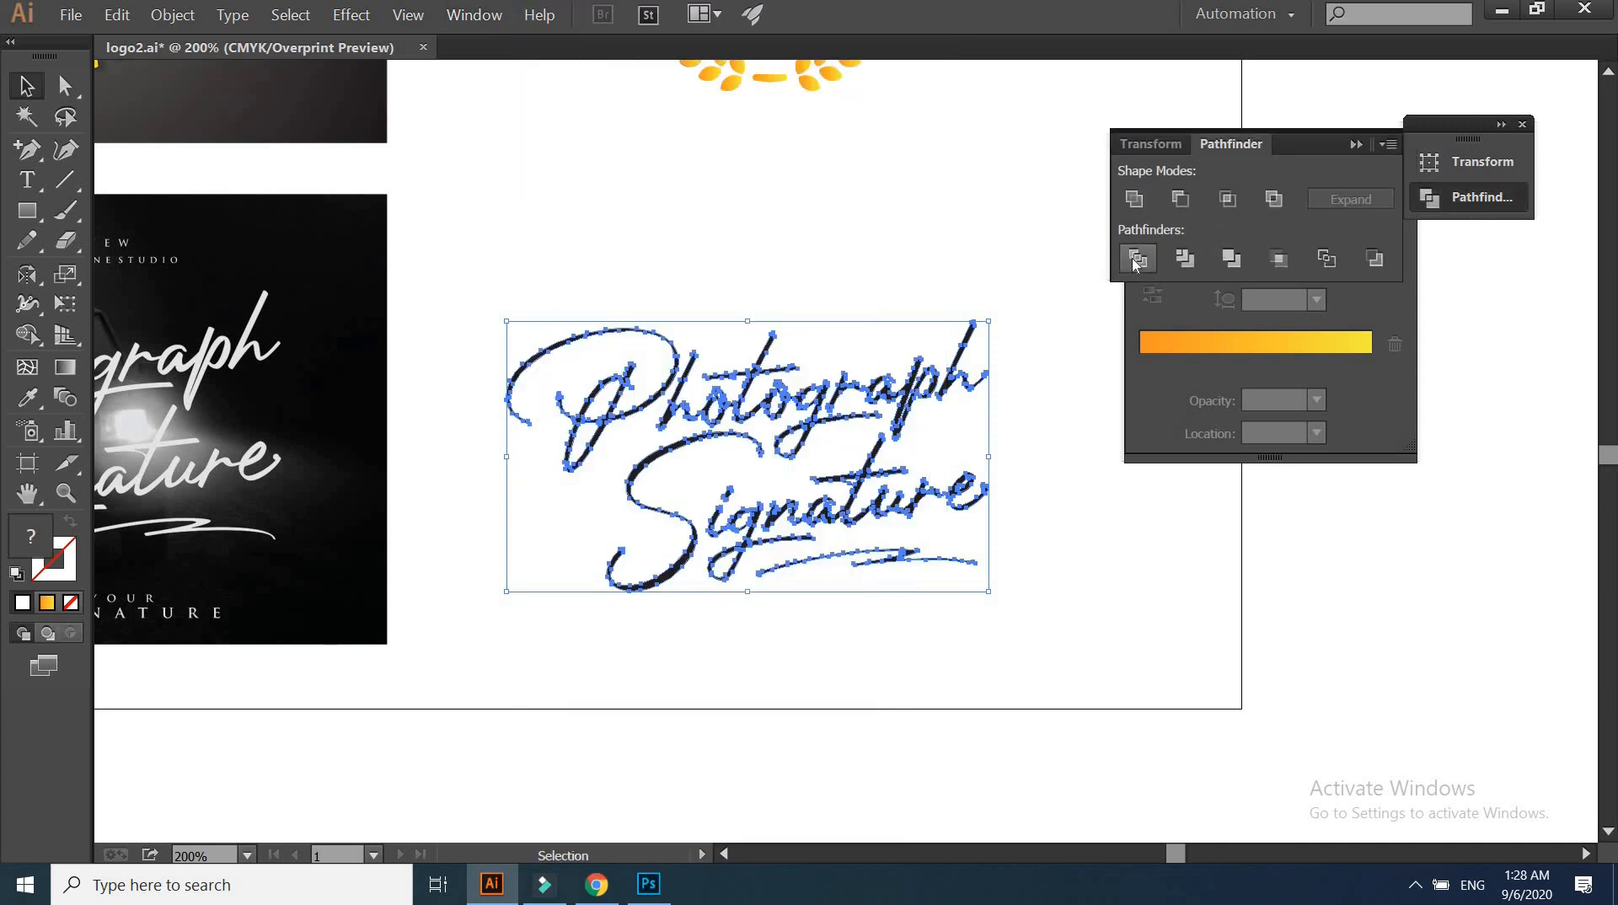
pyautogui.click(1135, 258)
# Directly select and remove the white shapes enclosed inside the letters of Photograph and Signature
pyautogui.click(65, 85)
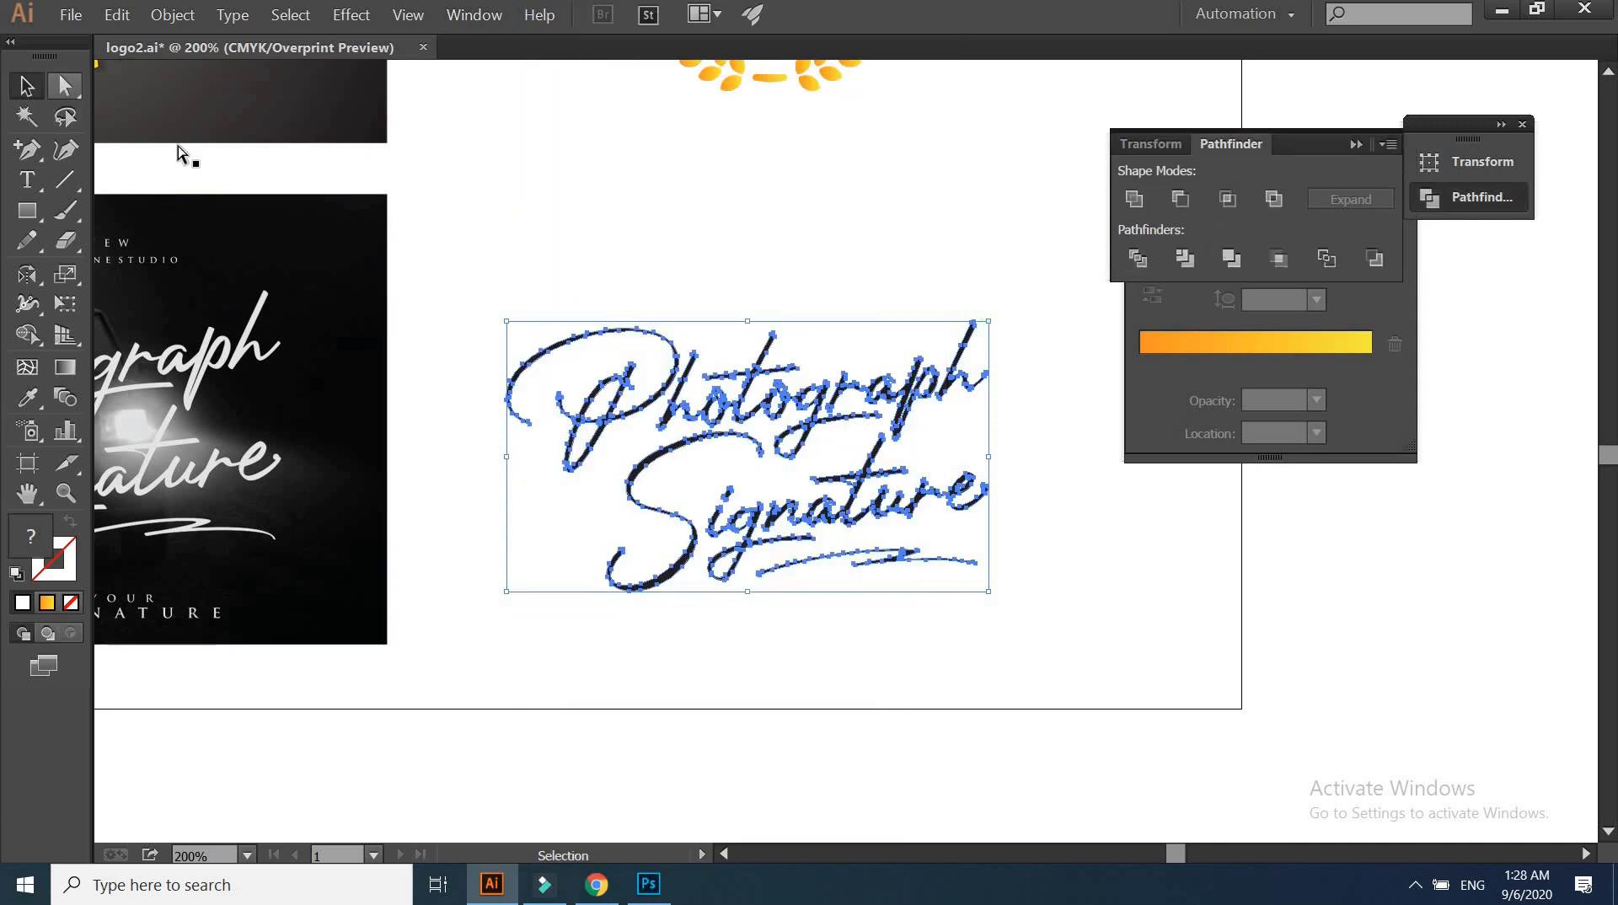
pyautogui.click(645, 184)
pyautogui.hotkey('ctrl', '+')
pyautogui.hotkey('ctrl', '+')
pyautogui.hotkey('ctrl', '+')
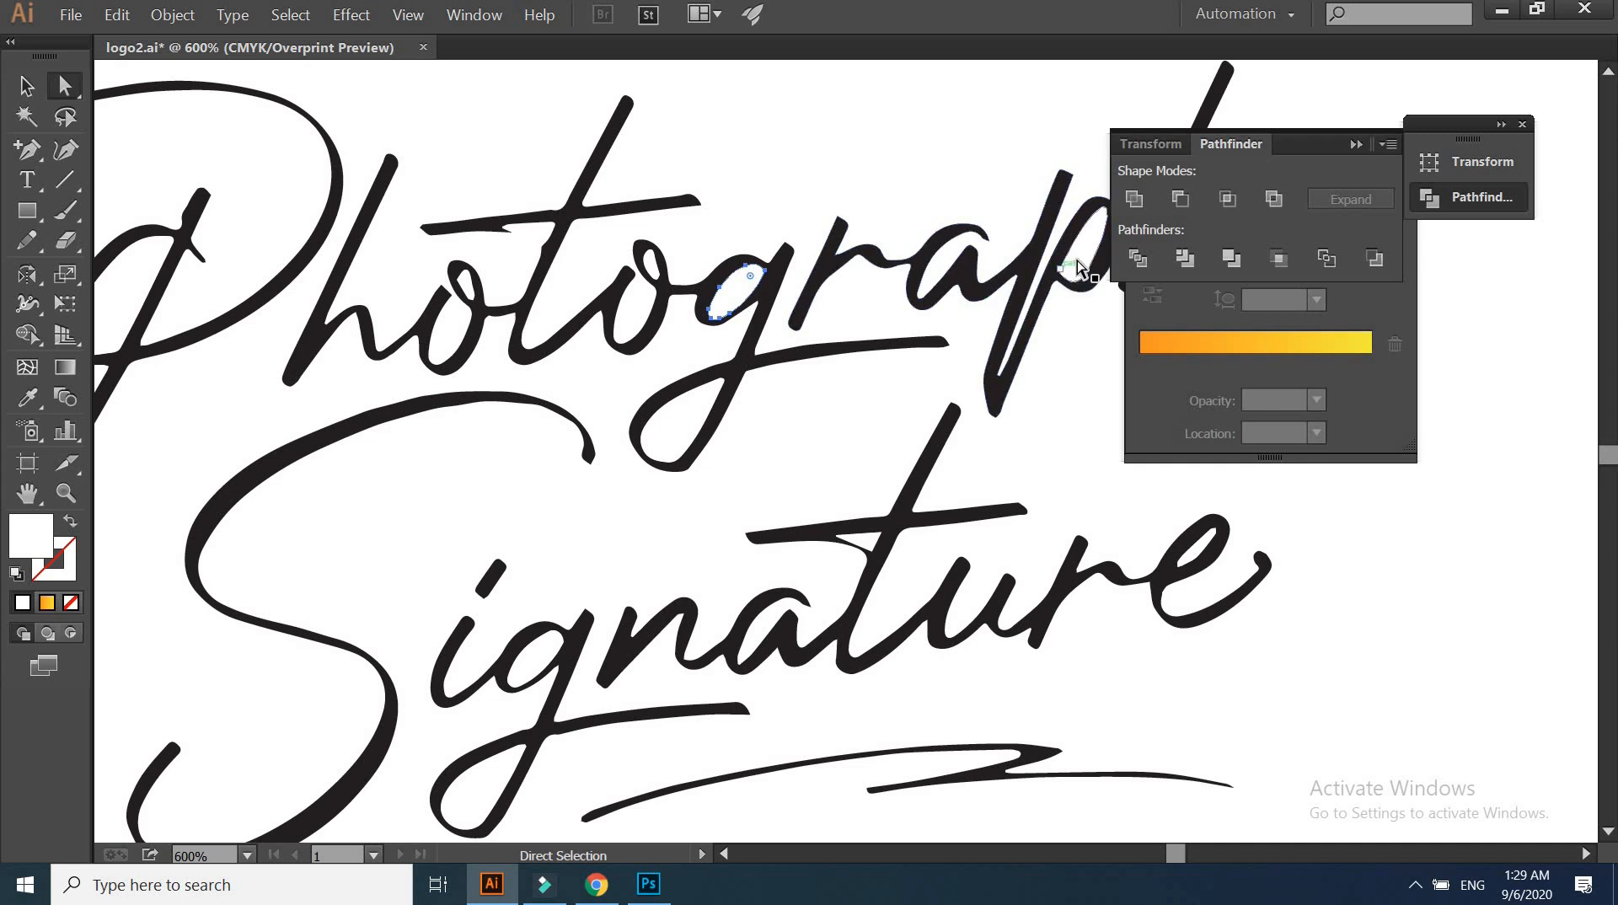
pyautogui.click(1180, 526)
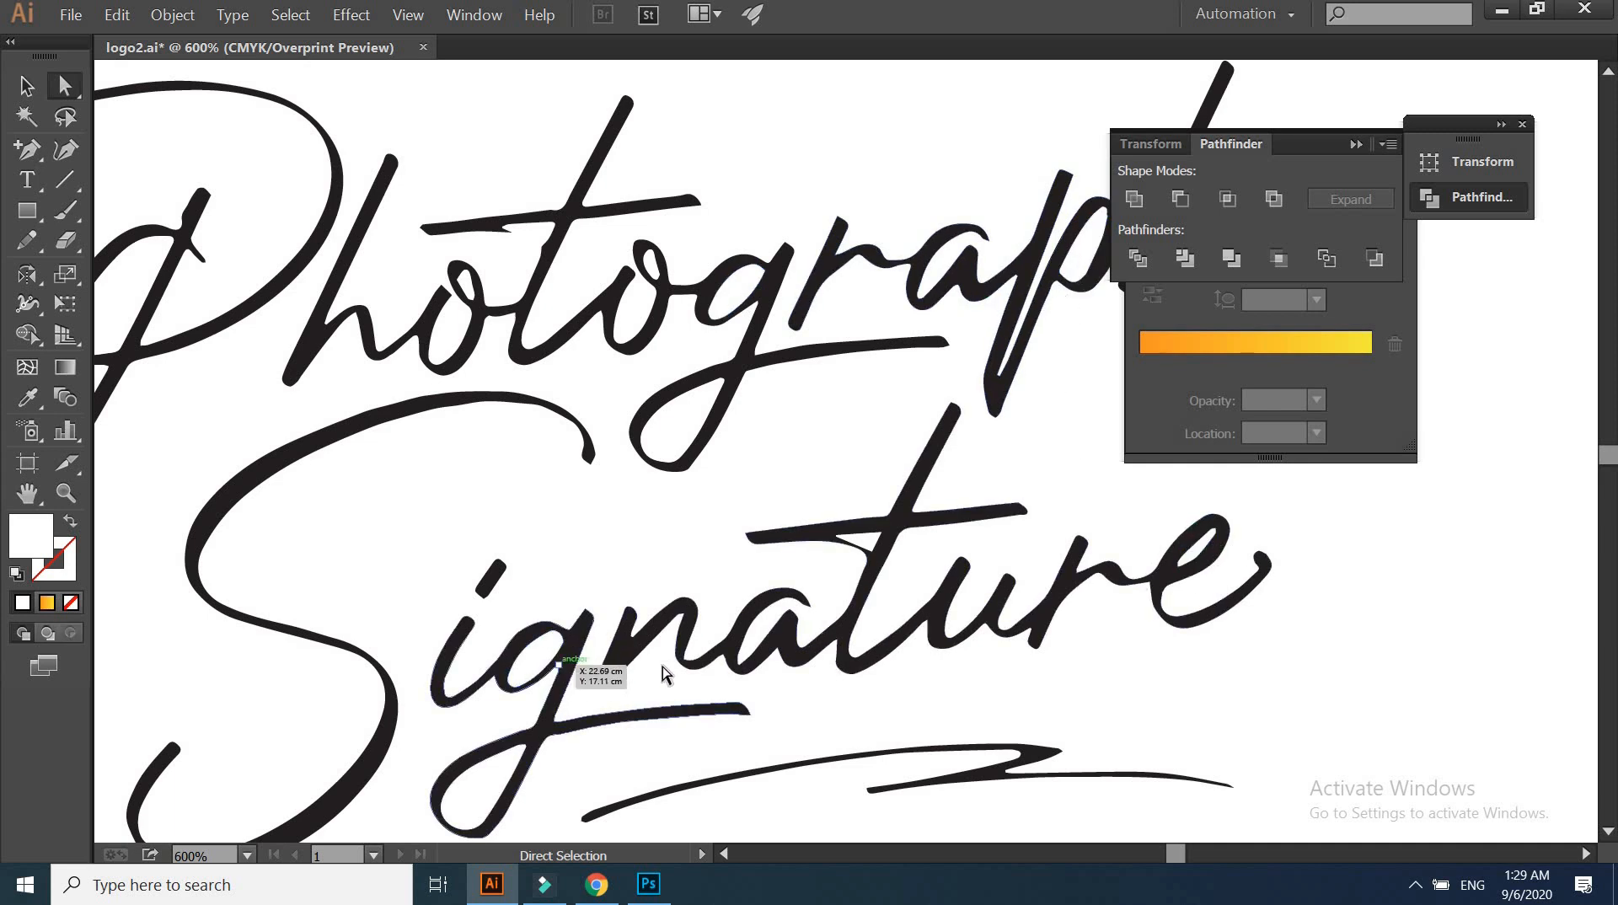
pyautogui.hotkey('ctrl', '-')
pyautogui.click(595, 695)
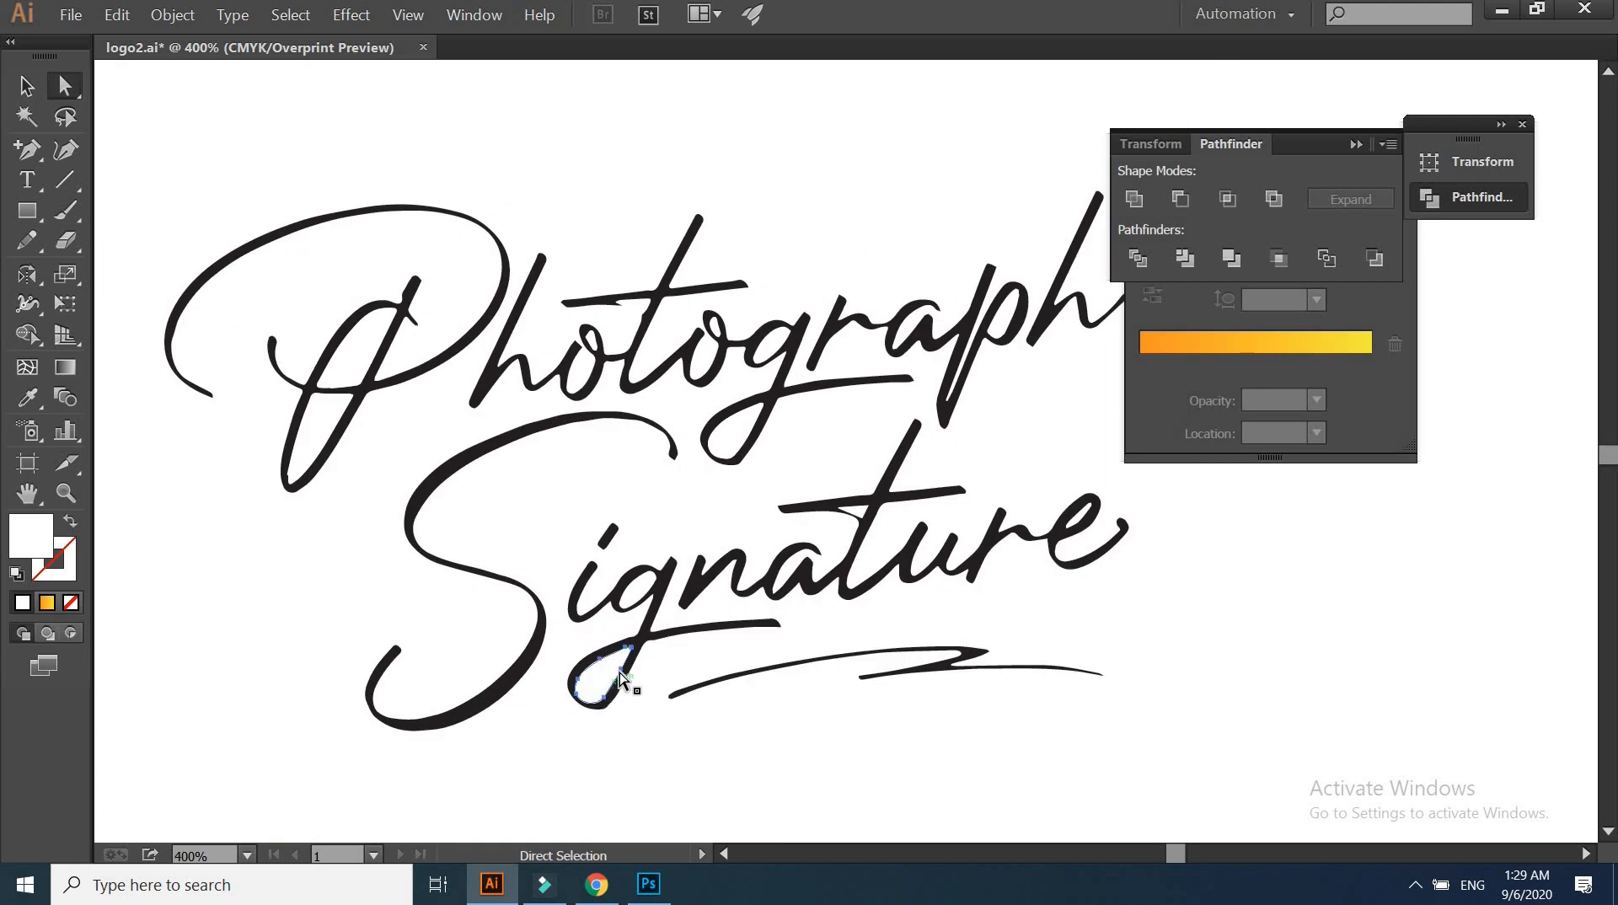
pyautogui.click(589, 348)
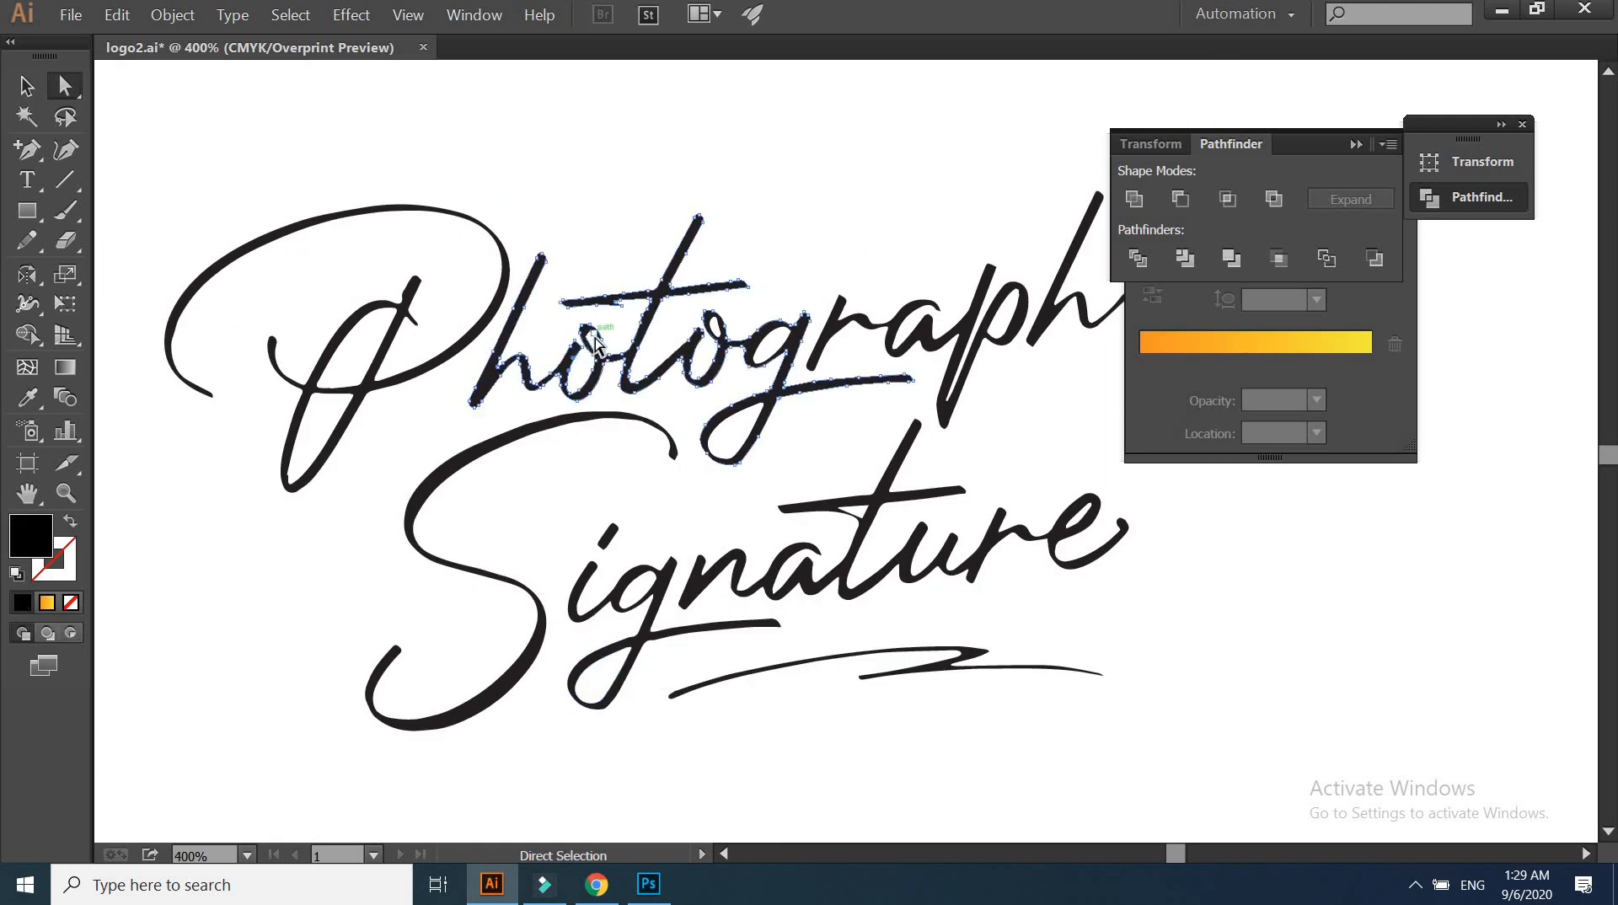
pyautogui.click(595, 342)
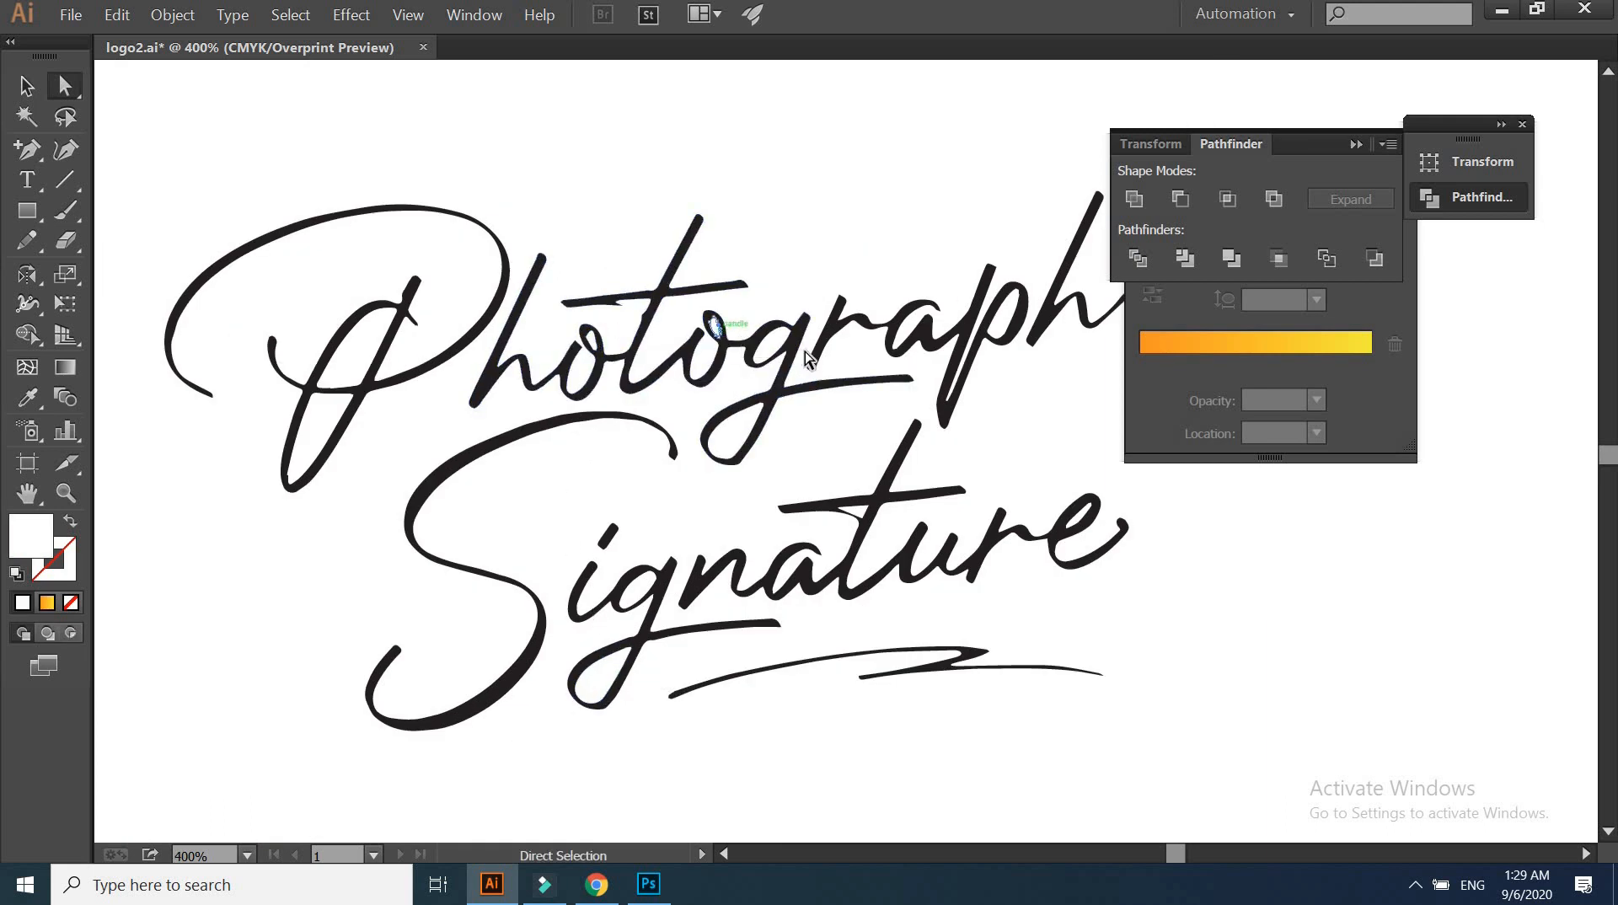
# Fill all the lettering paths with the linear orange-to-yellow gradient
pyautogui.hotkey('ctrl', '-')
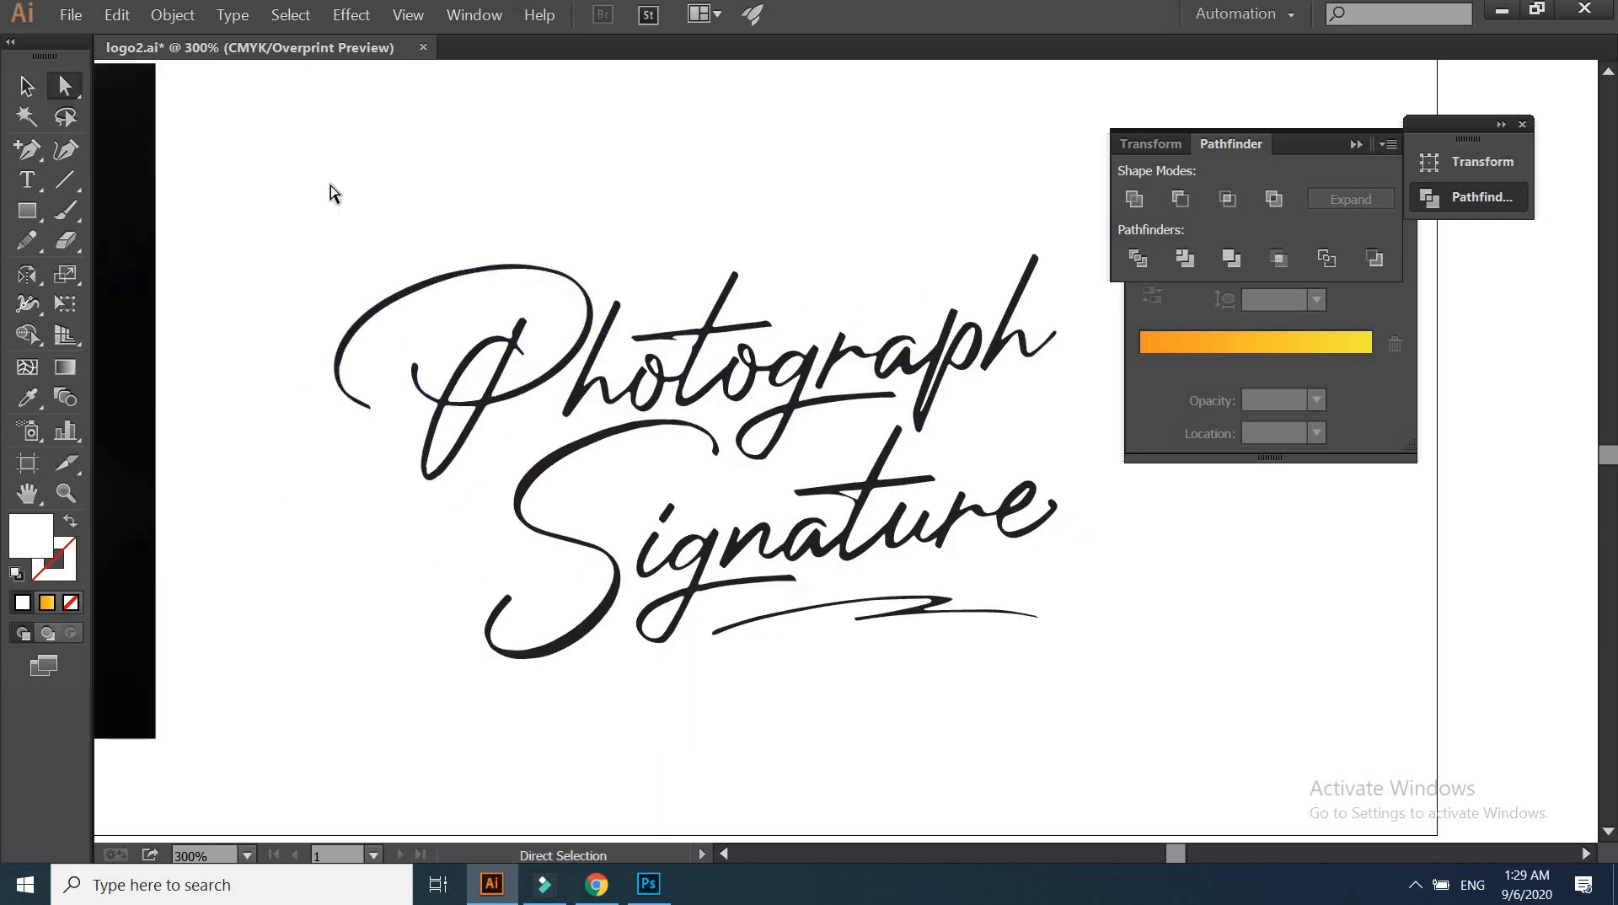
pyautogui.moveTo(246, 145); pyautogui.dragTo(1214, 712)
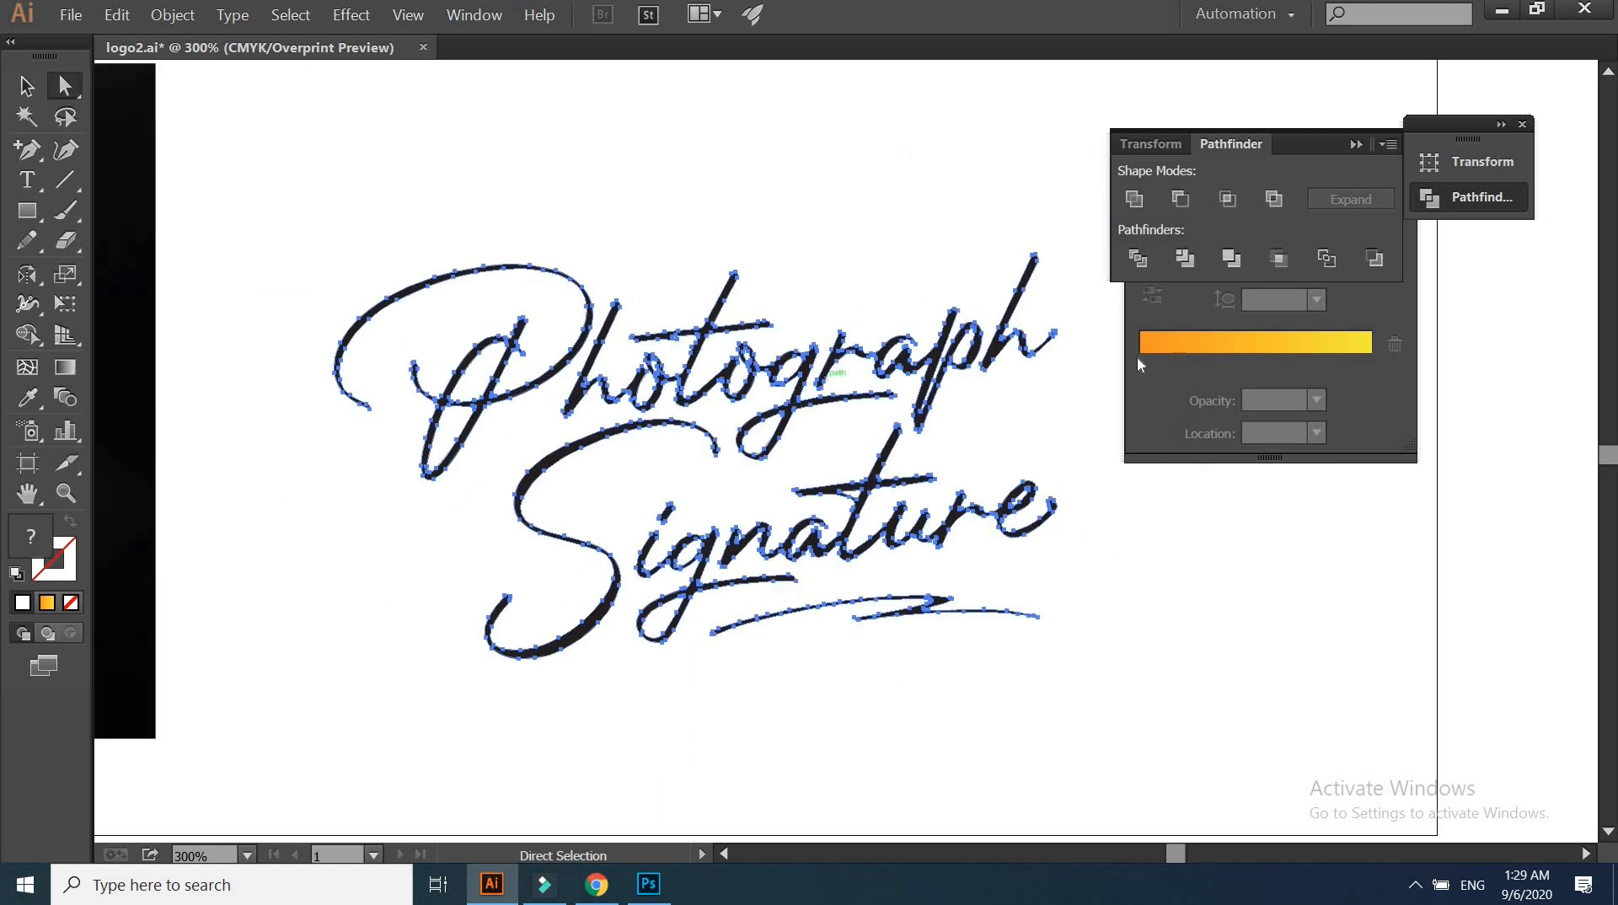
pyautogui.click(1160, 343)
# Delete the remaining filled counter shapes inside the P and the tail of the g in Photograph
pyautogui.click(407, 444)
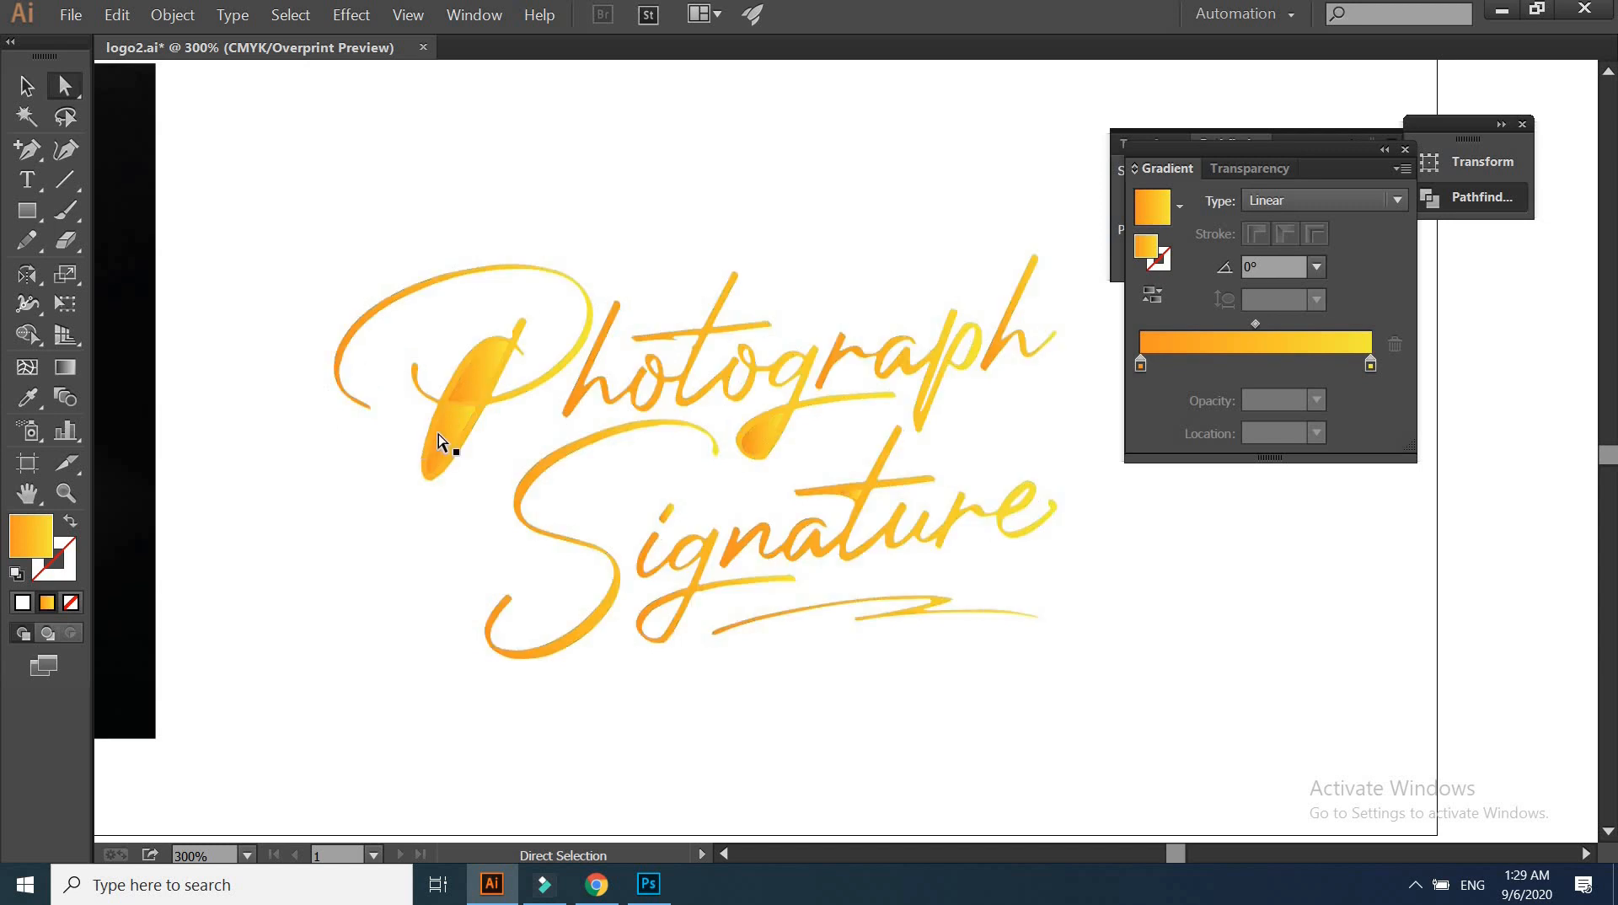
pyautogui.press('Delete')
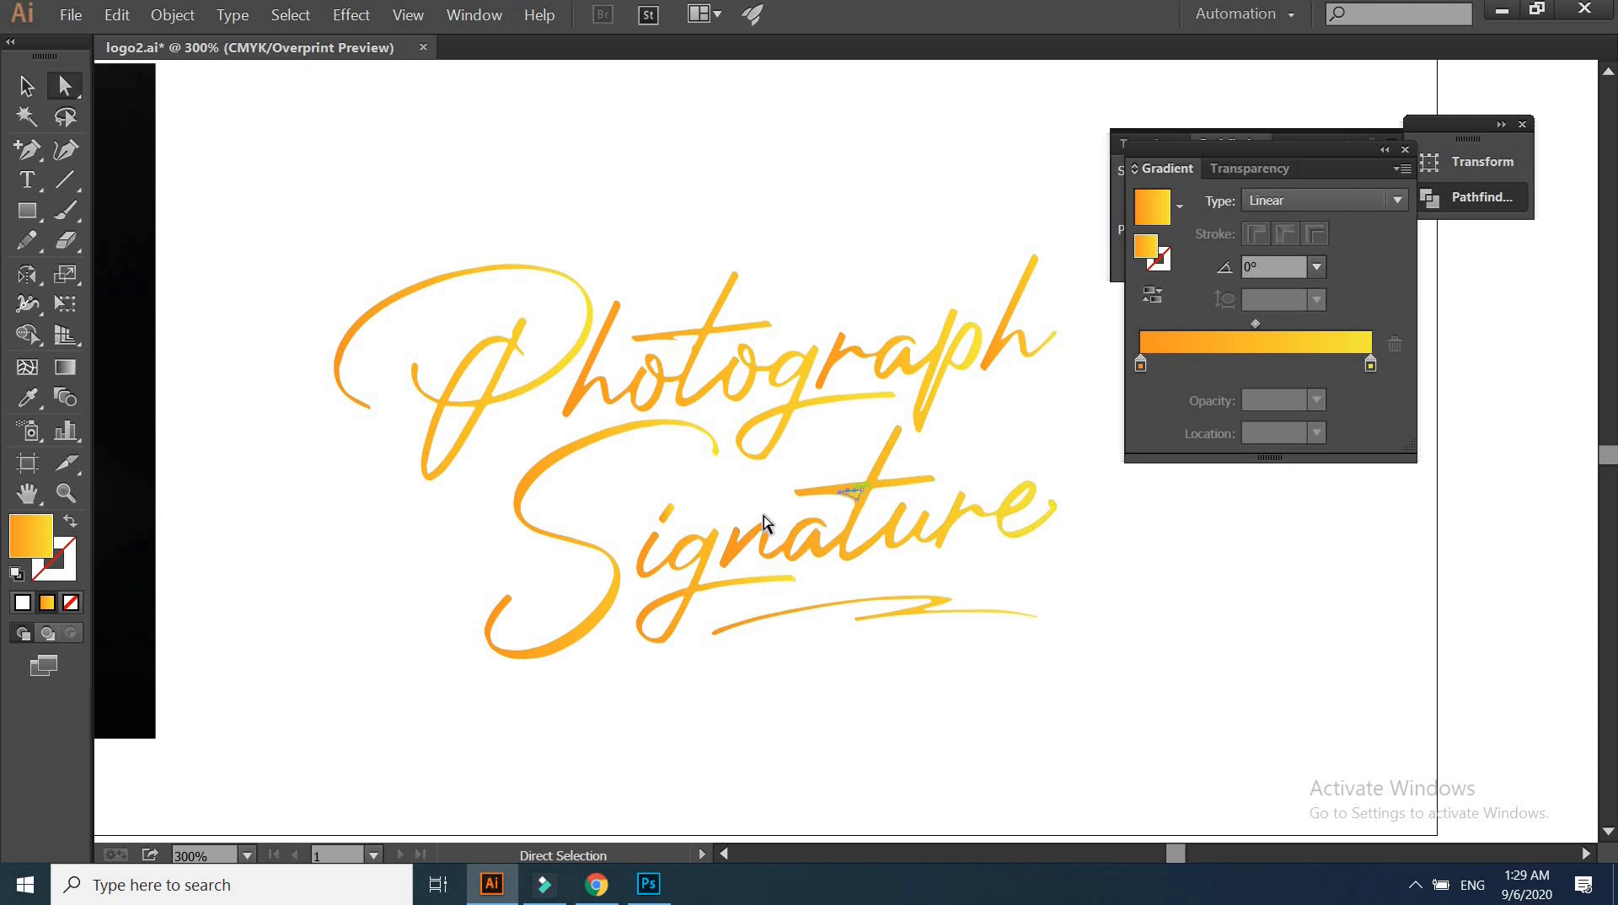
pyautogui.click(455, 615)
# Select the whole Photograph Signature lettering and fill it with a solid pinkish red at hue 345°
pyautogui.hotkey('ctrl', '-')
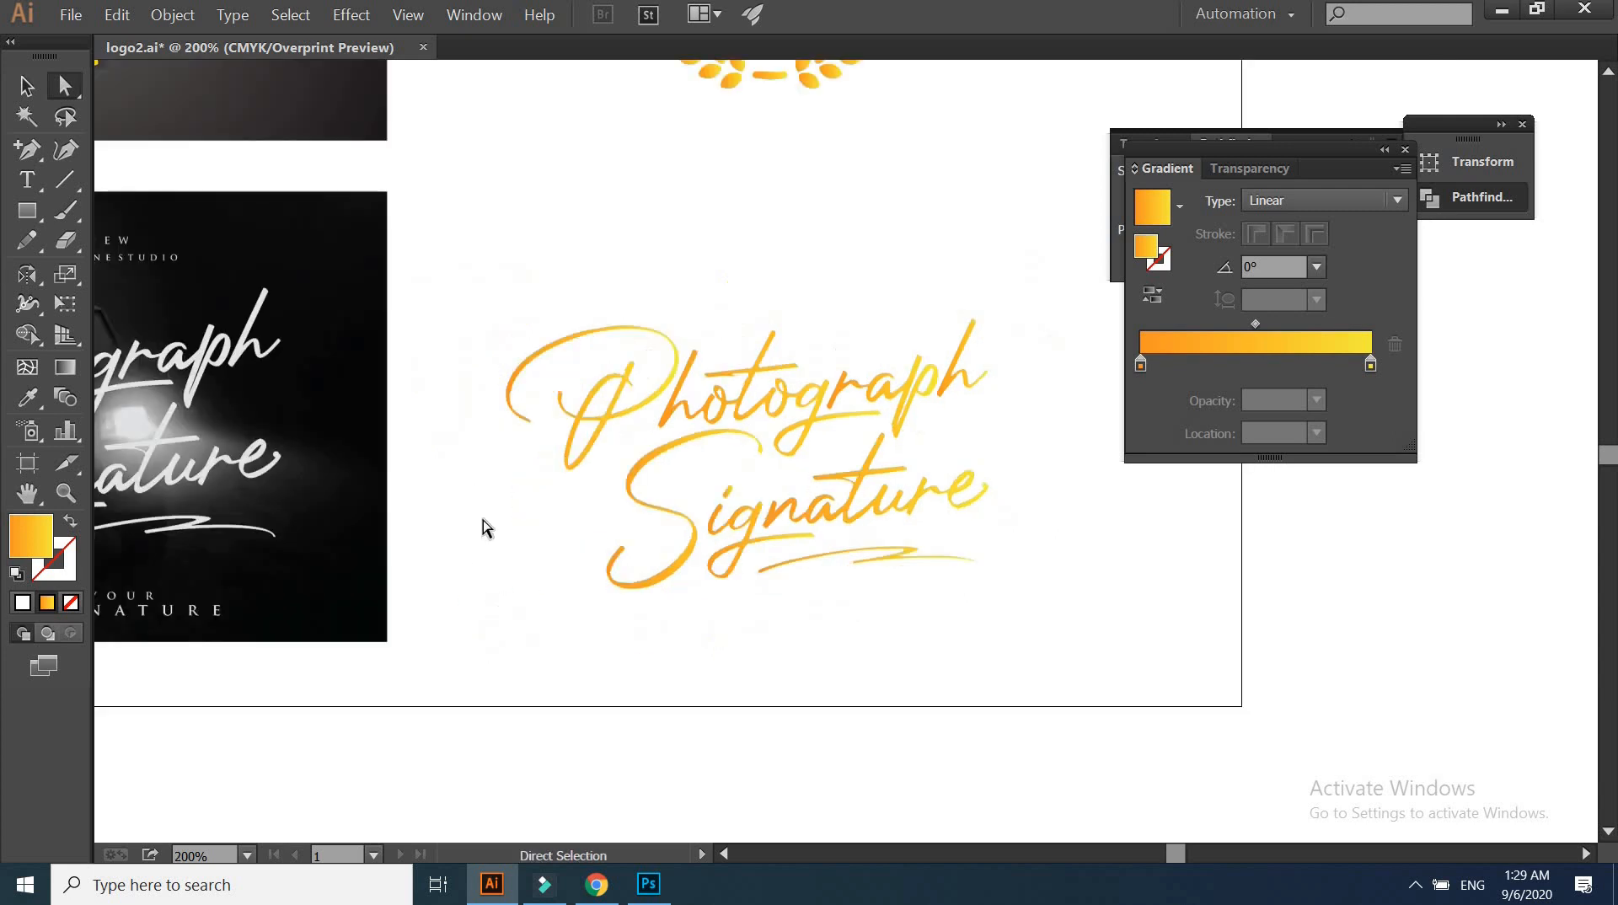
pyautogui.moveTo(538, 525); pyautogui.dragTo(496, 530)
pyautogui.hotkey('ctrl', '-')
pyautogui.hotkey('ctrl', '+')
pyautogui.click(27, 86)
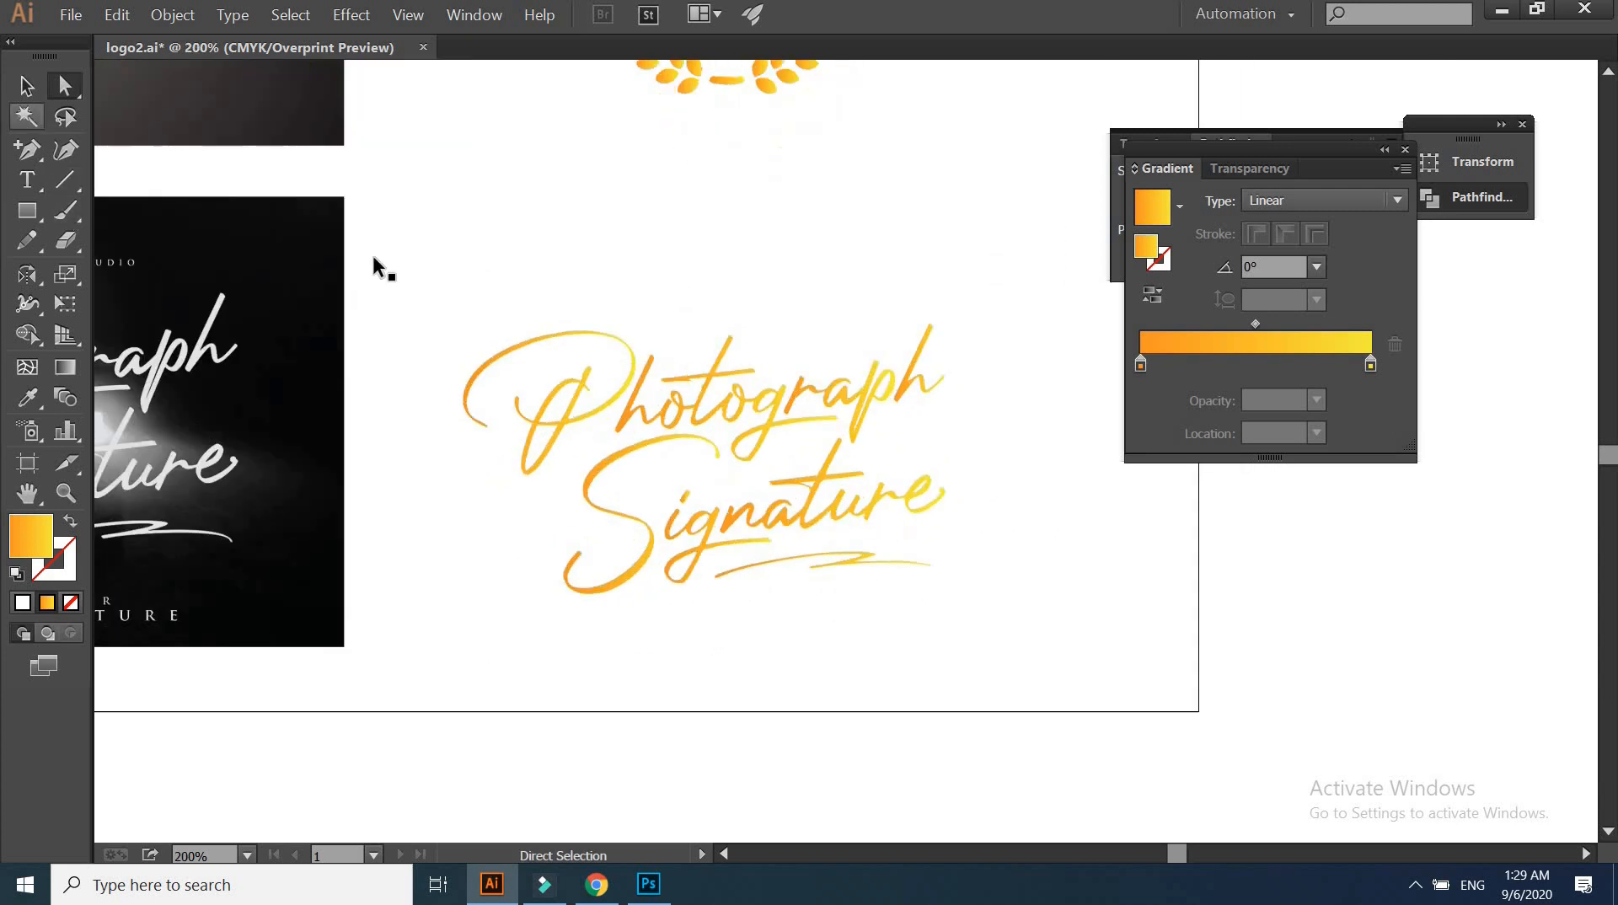
pyautogui.click(873, 563)
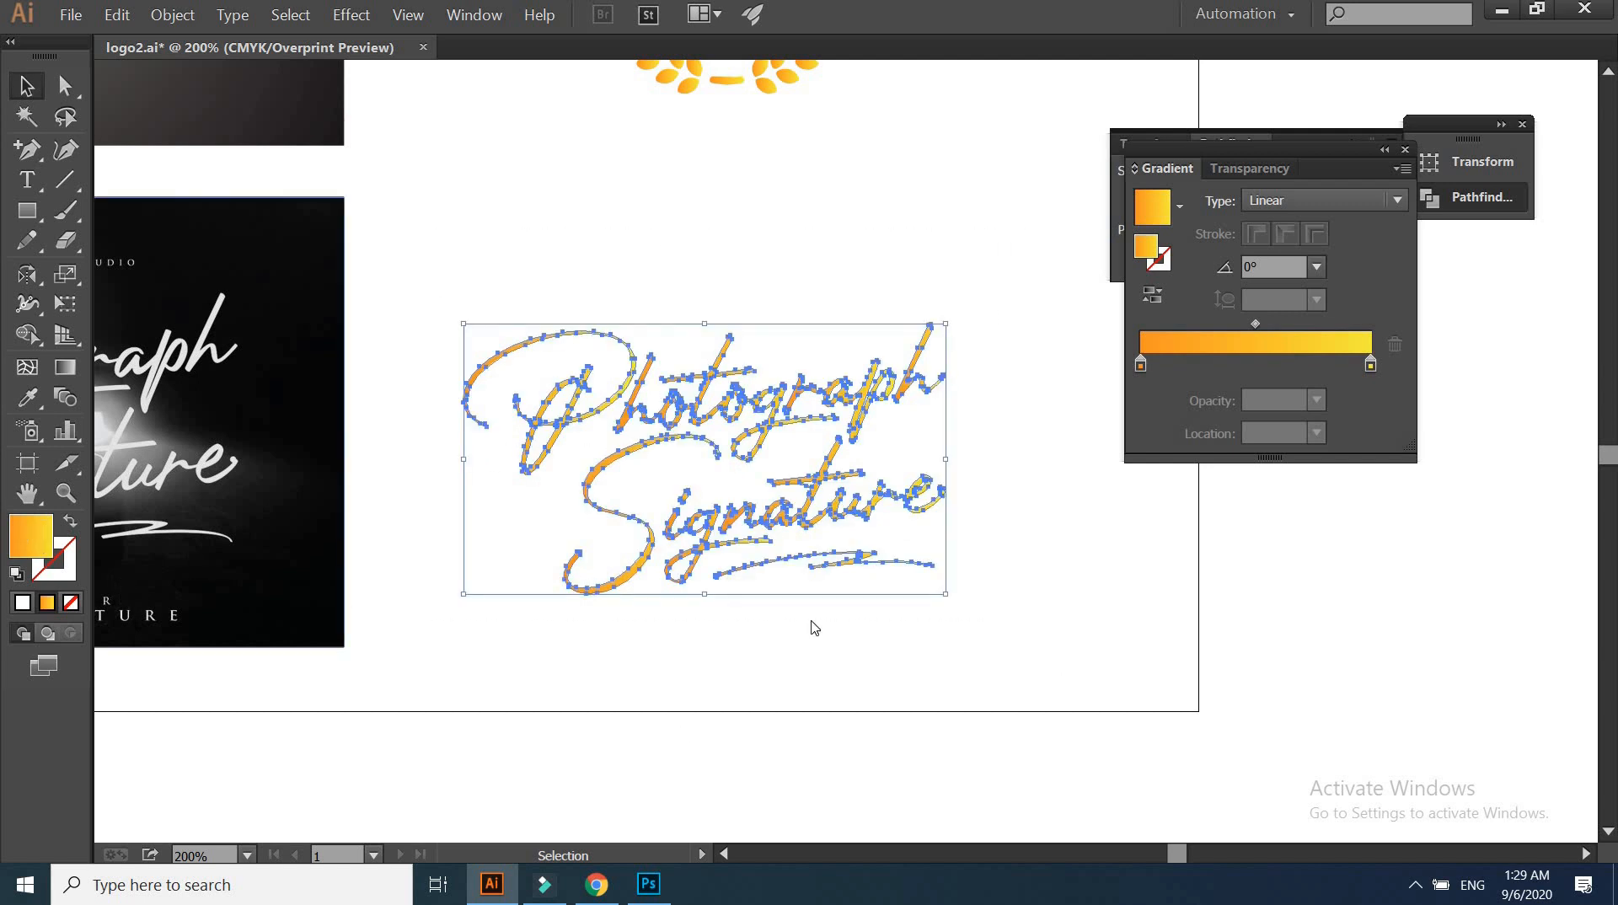
pyautogui.click(1023, 285)
pyautogui.click(947, 300)
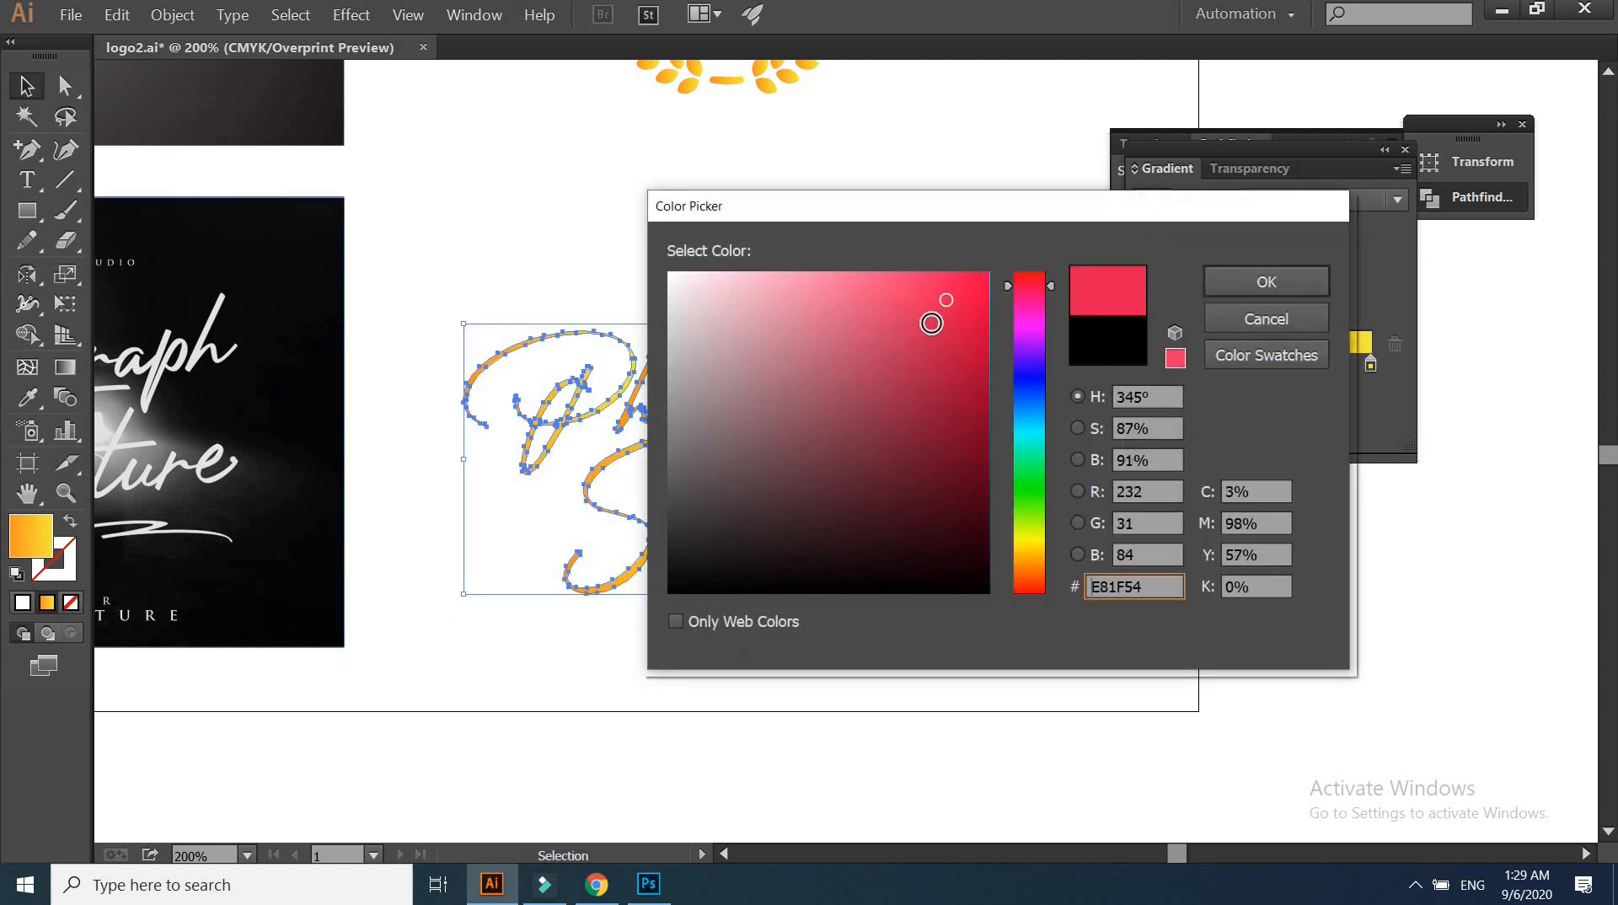
pyautogui.press('Return')
pyautogui.click(507, 739)
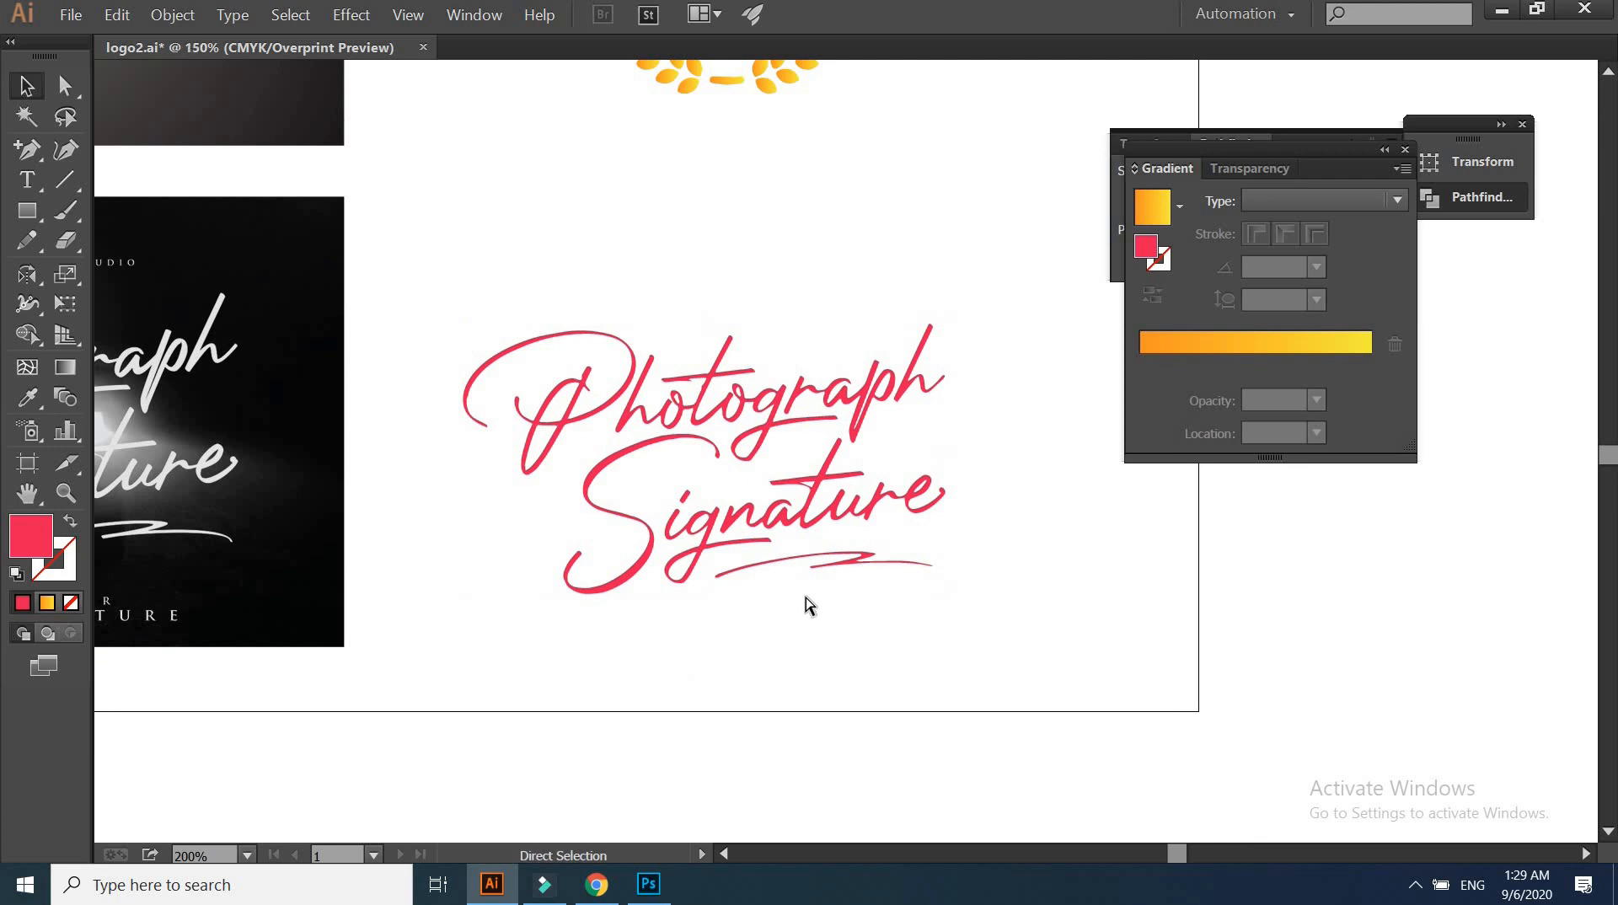
# Select all of the Photograph Signature lettering and recolour it with a solid green fill at hue 124°
pyautogui.hotkey('ctrl', '-')
pyautogui.moveTo(1055, 607); pyautogui.dragTo(548, 326)
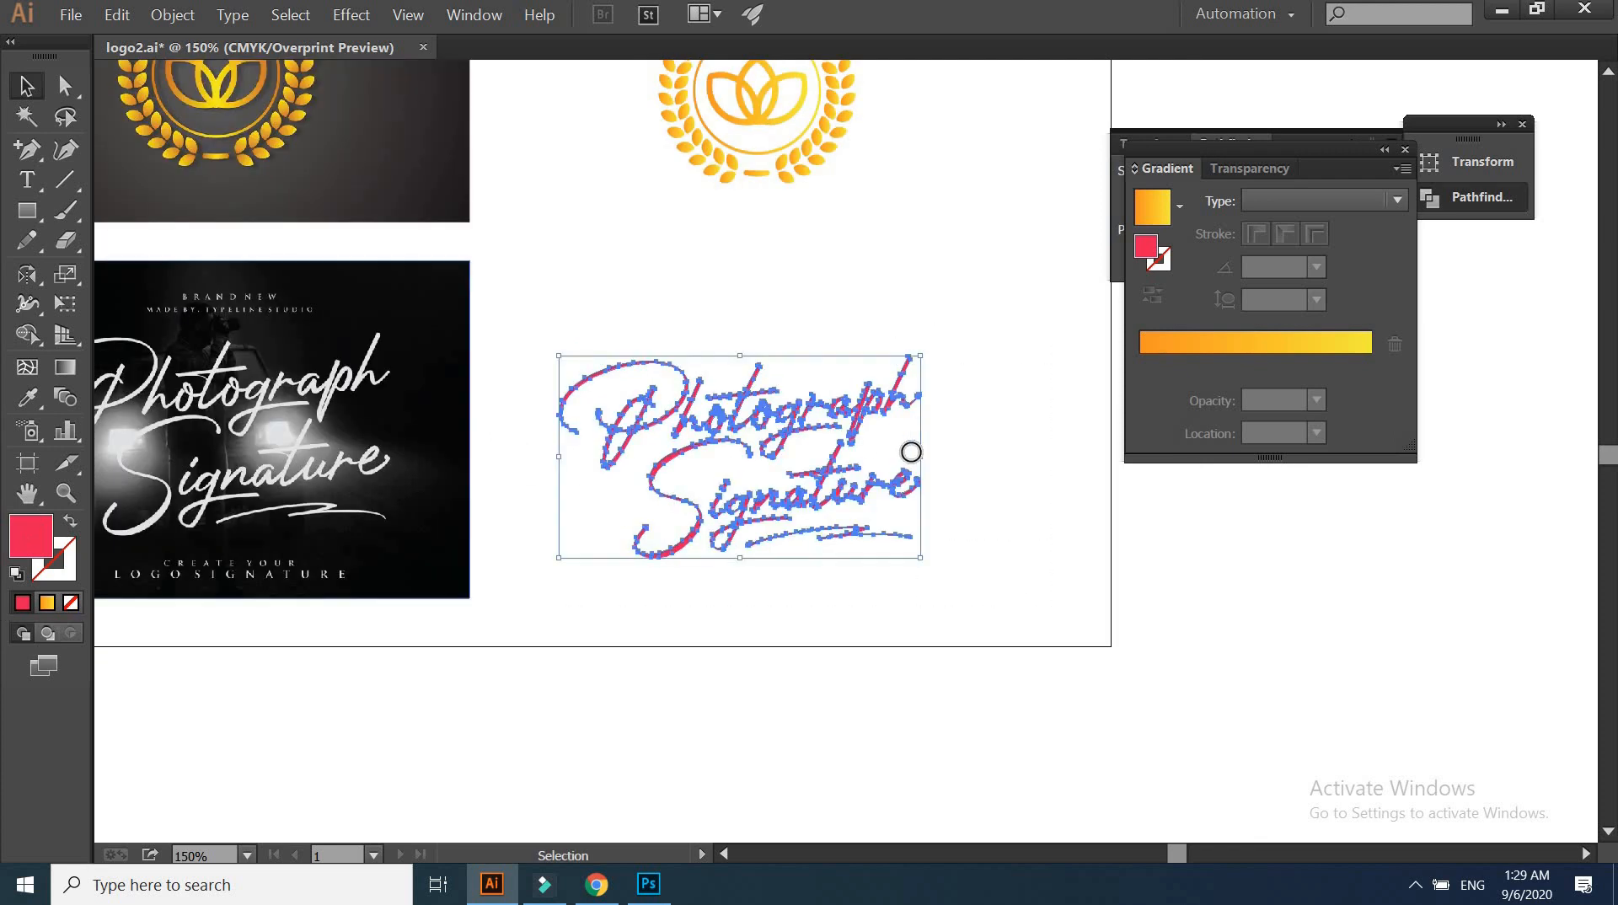
pyautogui.click(933, 413)
pyautogui.click(1025, 483)
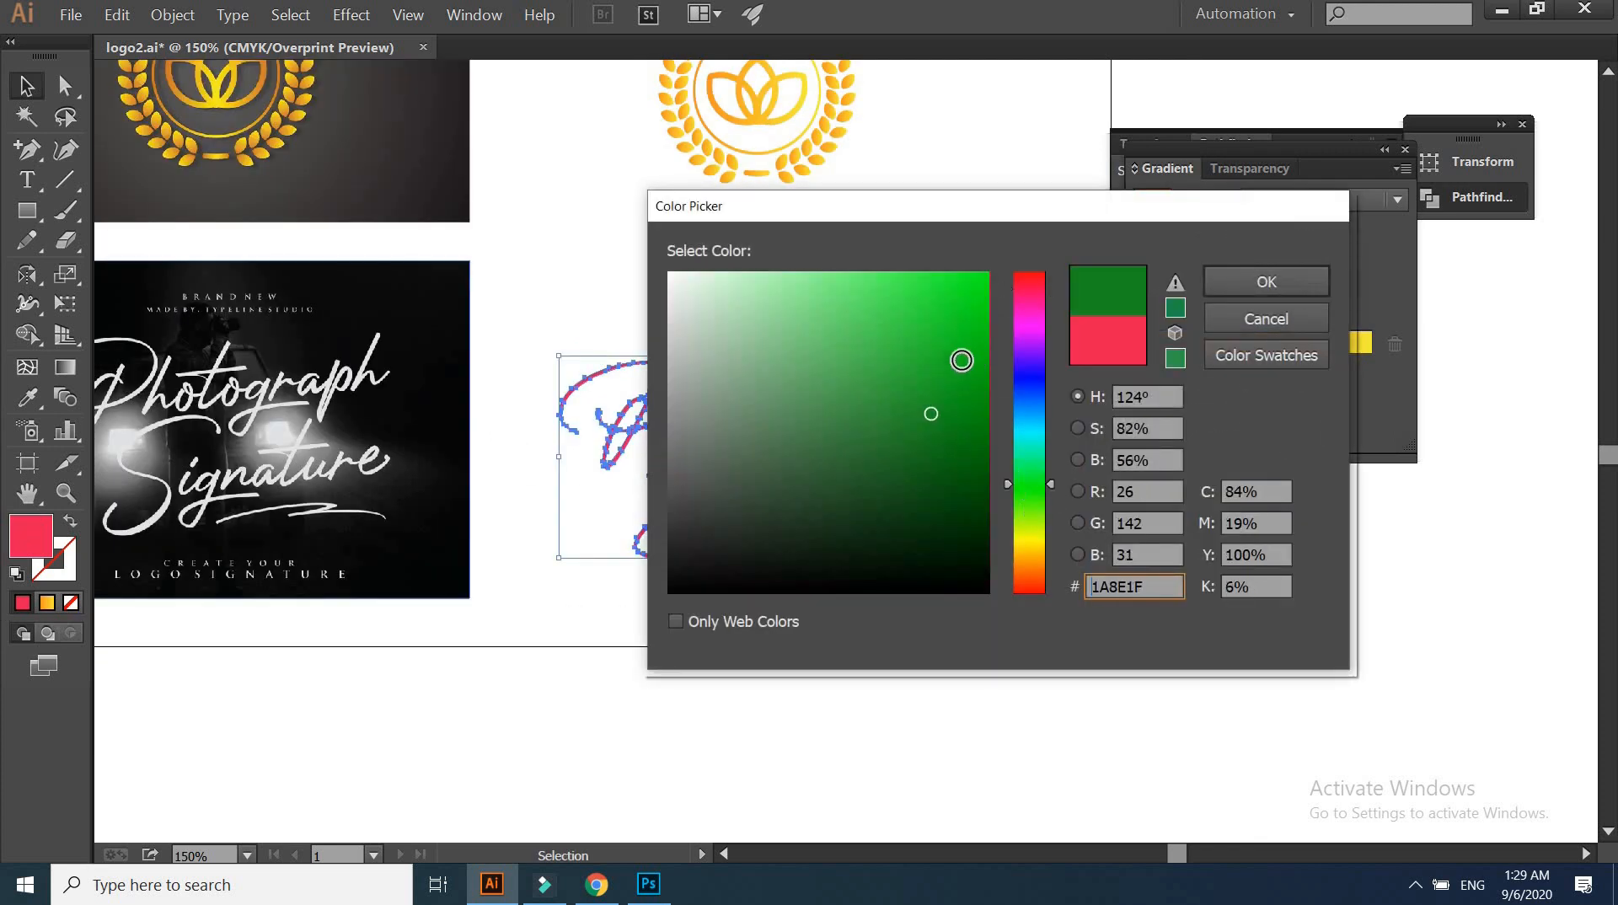
pyautogui.click(948, 343)
pyautogui.press('Return')
pyautogui.click(791, 695)
# Examine the recoloured lettering and the vector emblem beside their original images across the artboard
pyautogui.hotkey('ctrl', '-')
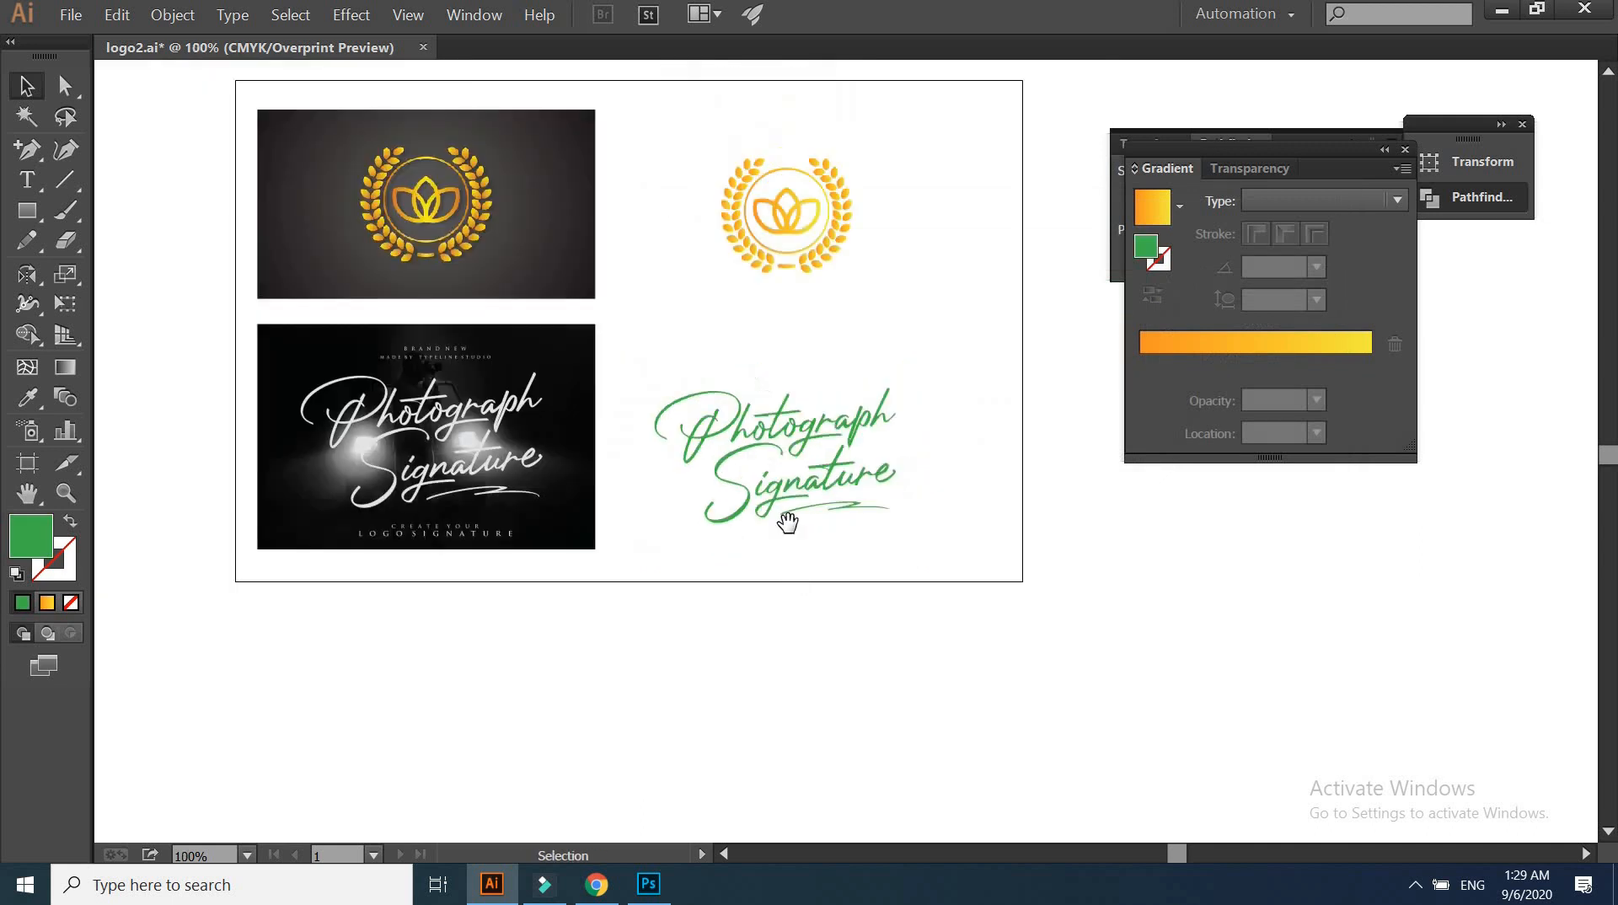
pyautogui.moveTo(787, 523); pyautogui.dragTo(828, 677)
pyautogui.moveTo(872, 775); pyautogui.dragTo(934, 648)
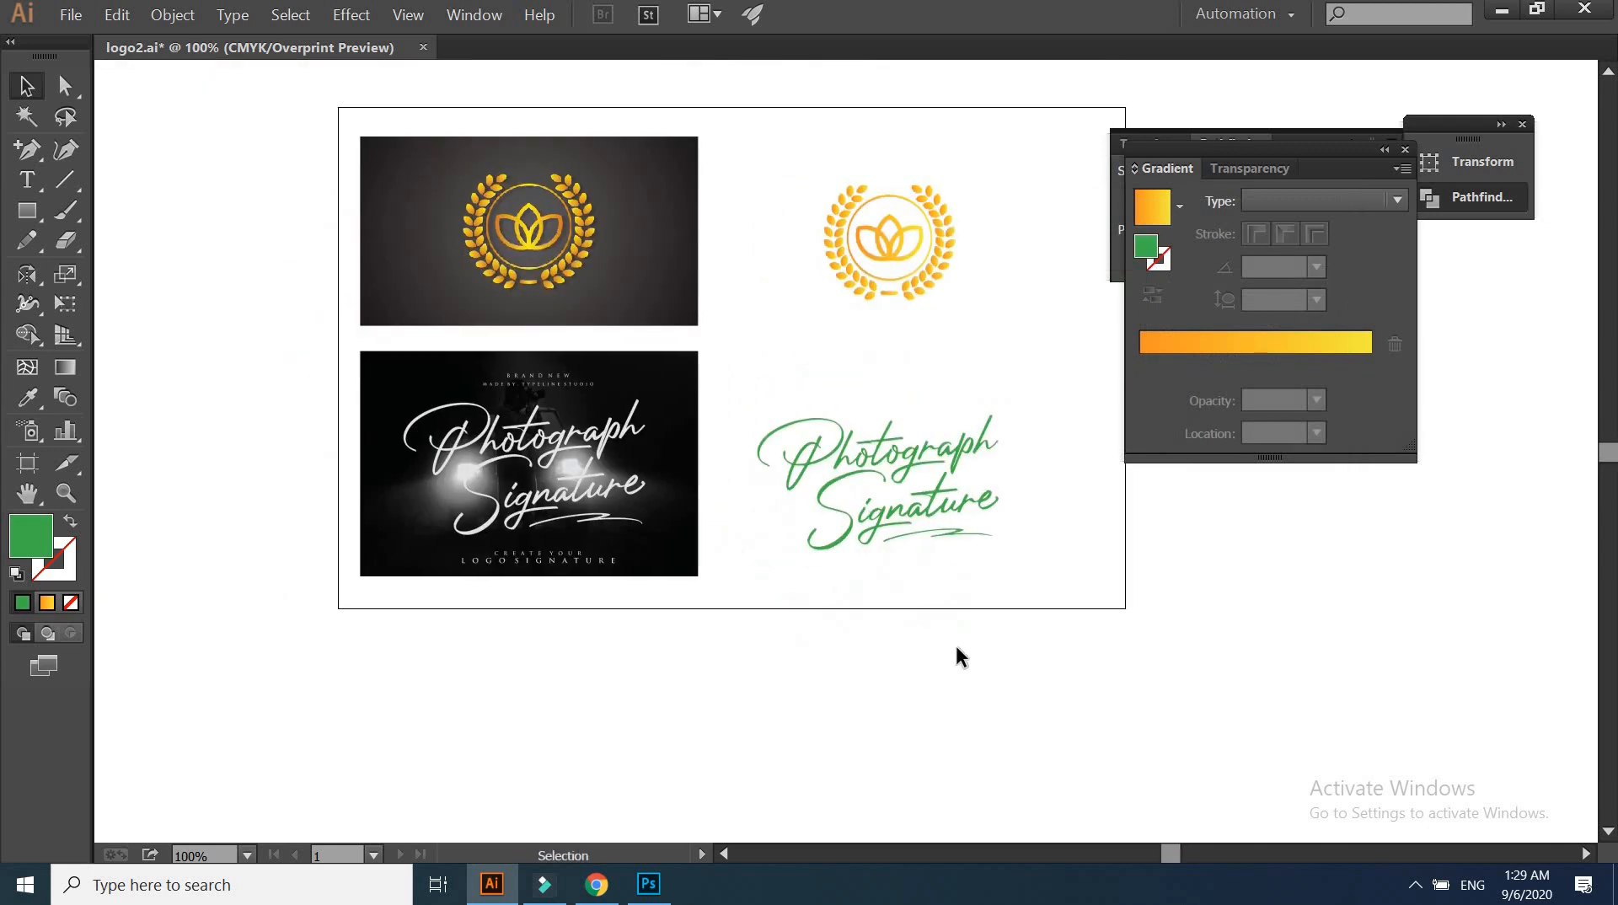
pyautogui.hotkey('ctrl', '+')
pyautogui.hotkey('ctrl', '+')
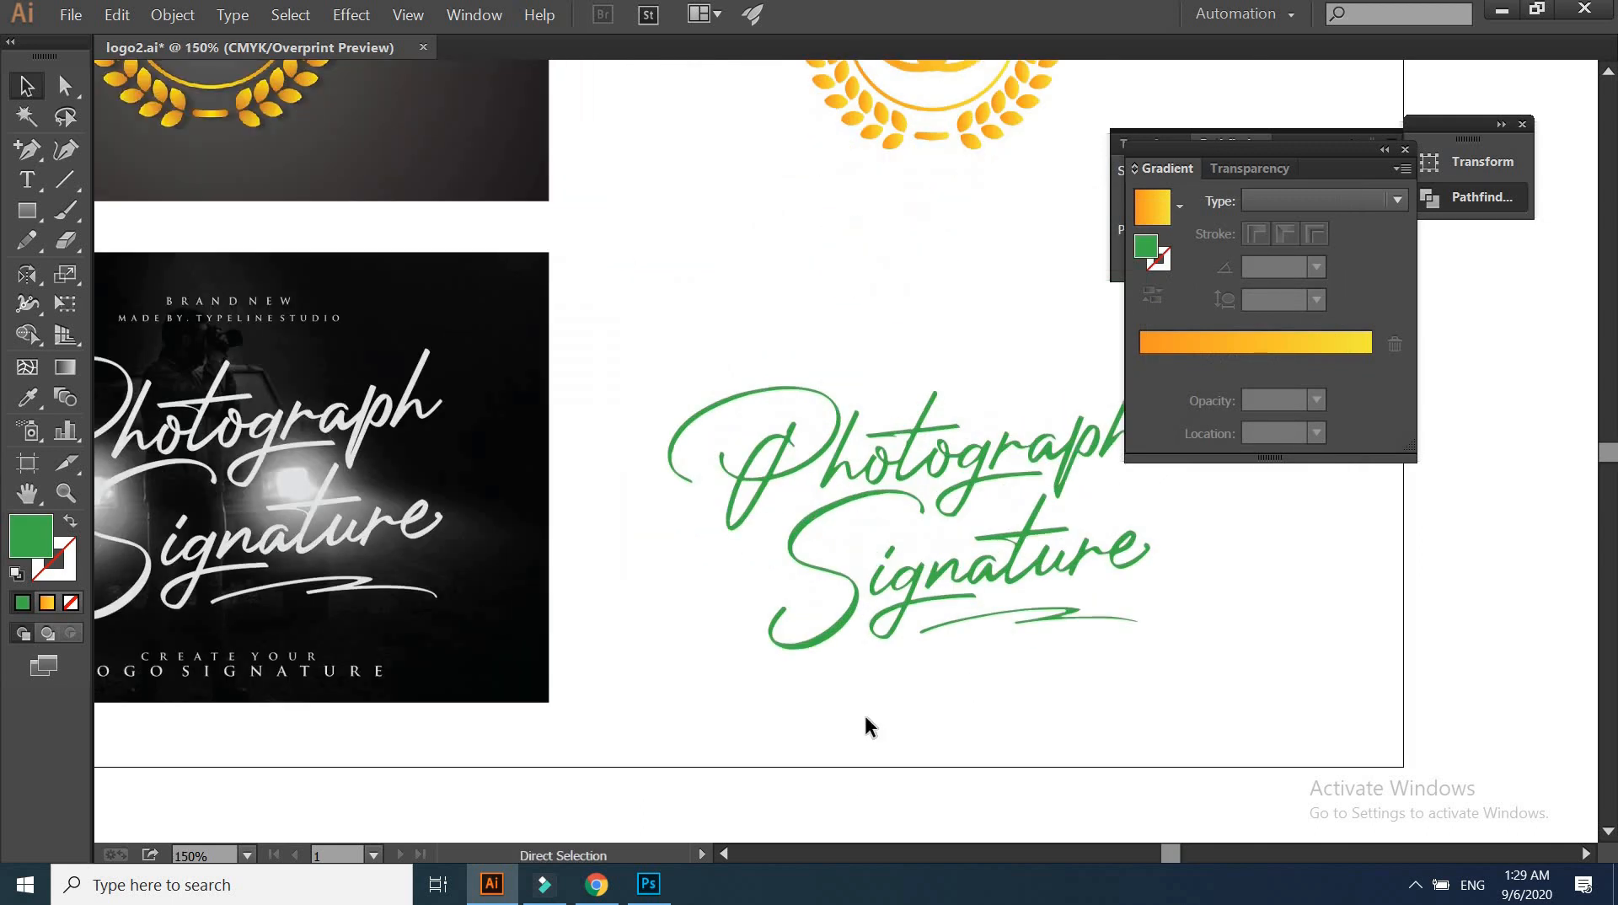
pyautogui.hotkey('ctrl', '-')
pyautogui.moveTo(886, 772); pyautogui.dragTo(925, 848)
pyautogui.hotkey('ctrl', '-')
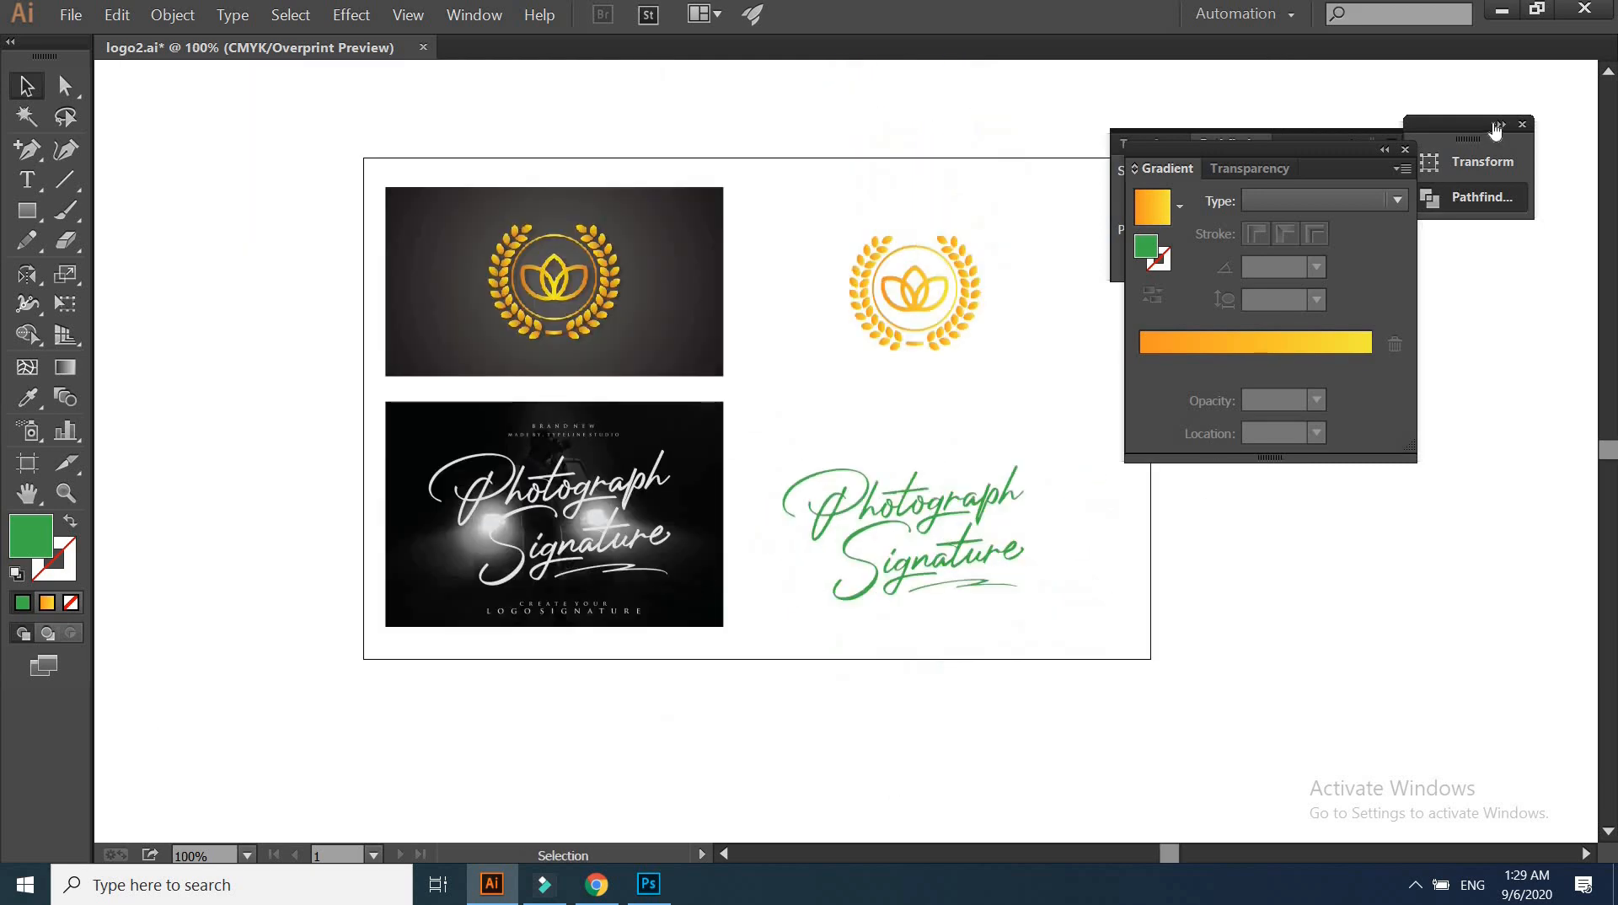